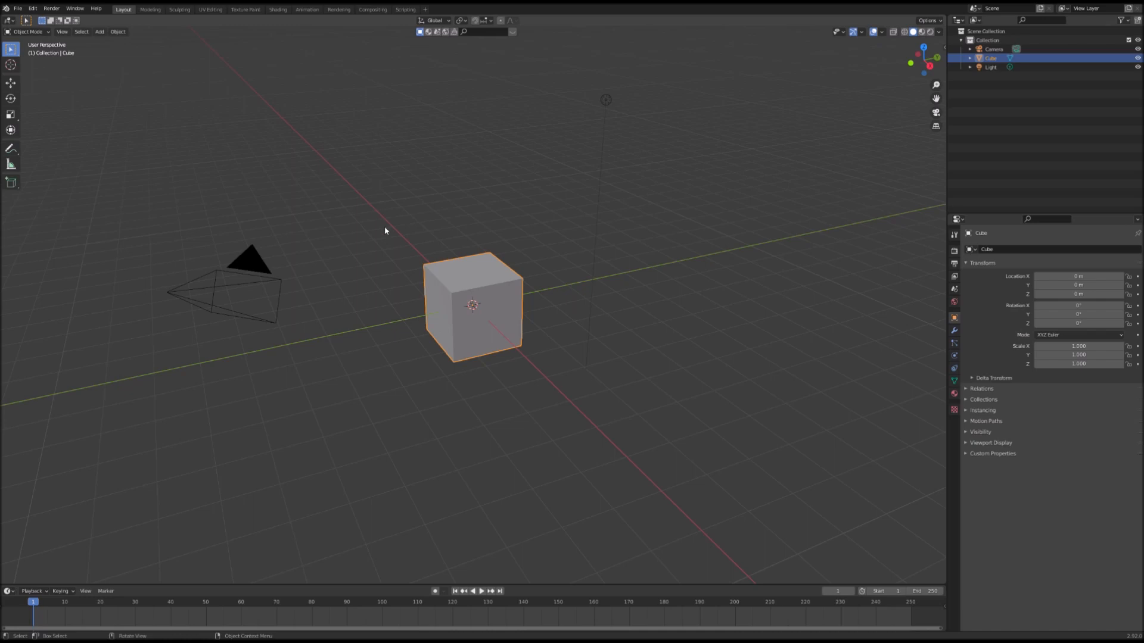
# Step: Delete the default cube from the scene
pyautogui.moveTo(396, 250); pyautogui.dragTo(448, 294, button='middle')
pyautogui.press('Delete')
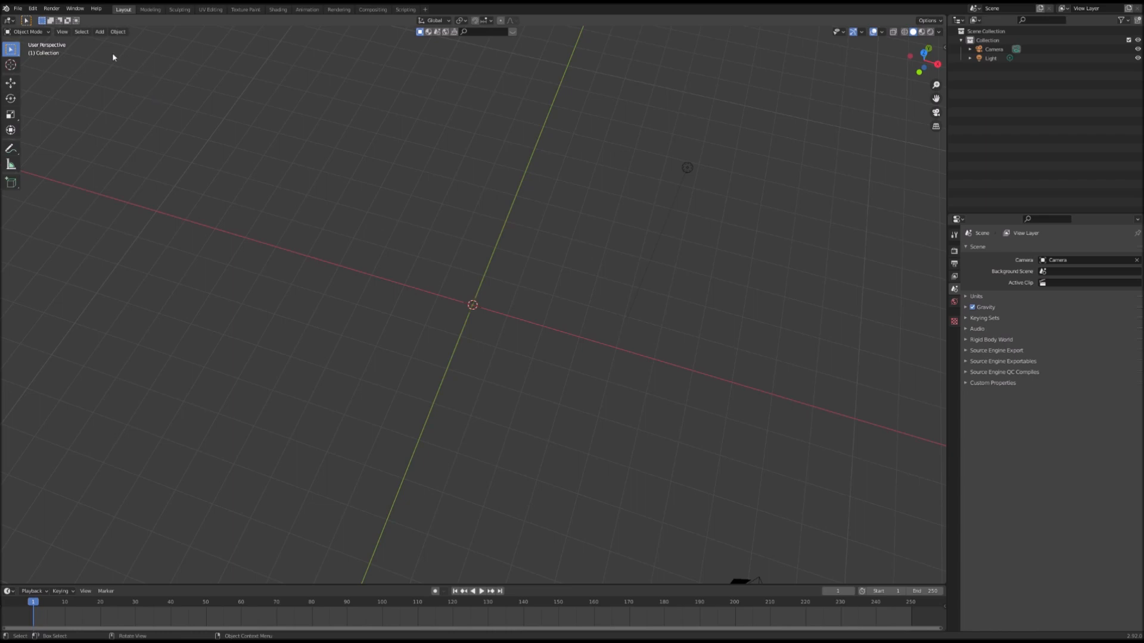
# Step: Add a mesh plane at the scene origin
pyautogui.click(100, 32)
pyautogui.moveTo(122, 43)
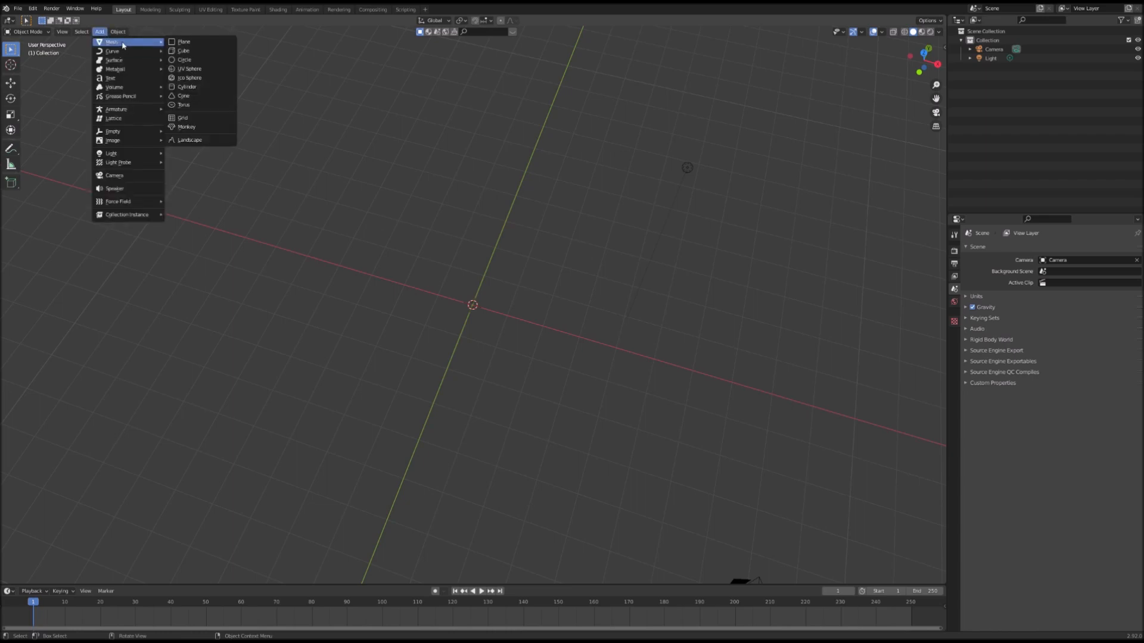
pyautogui.click(196, 42)
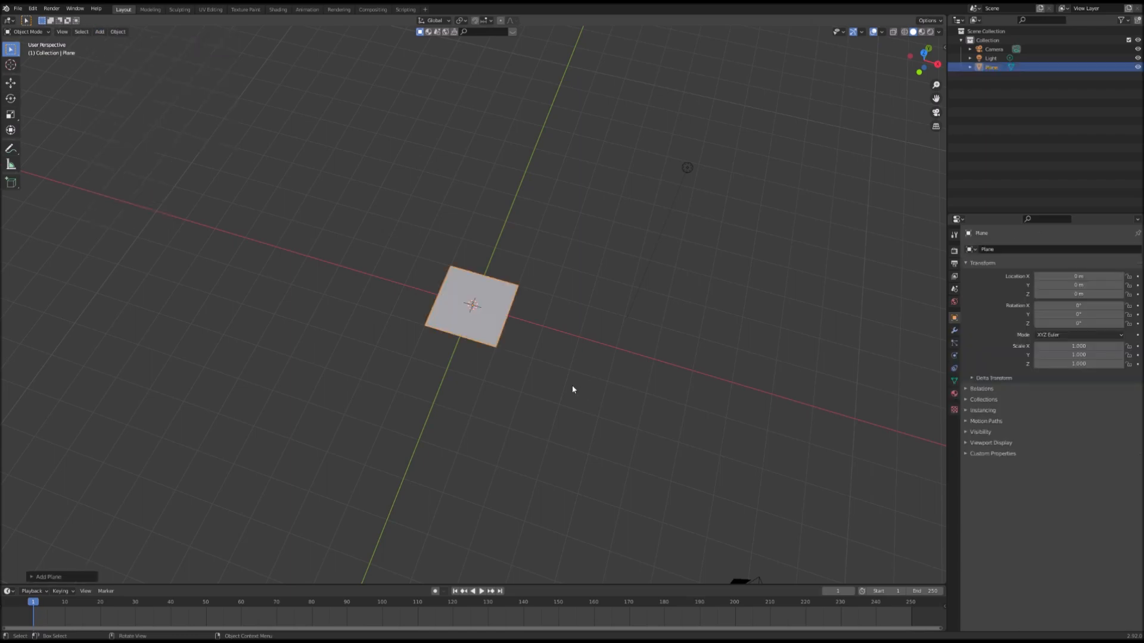
# Step: Switch to the Shading workspace and create a new material for the plane
pyautogui.moveTo(578, 392); pyautogui.dragTo(490, 360, button='middle')
pyautogui.moveTo(457, 297); pyautogui.dragTo(495, 301, button='middle')
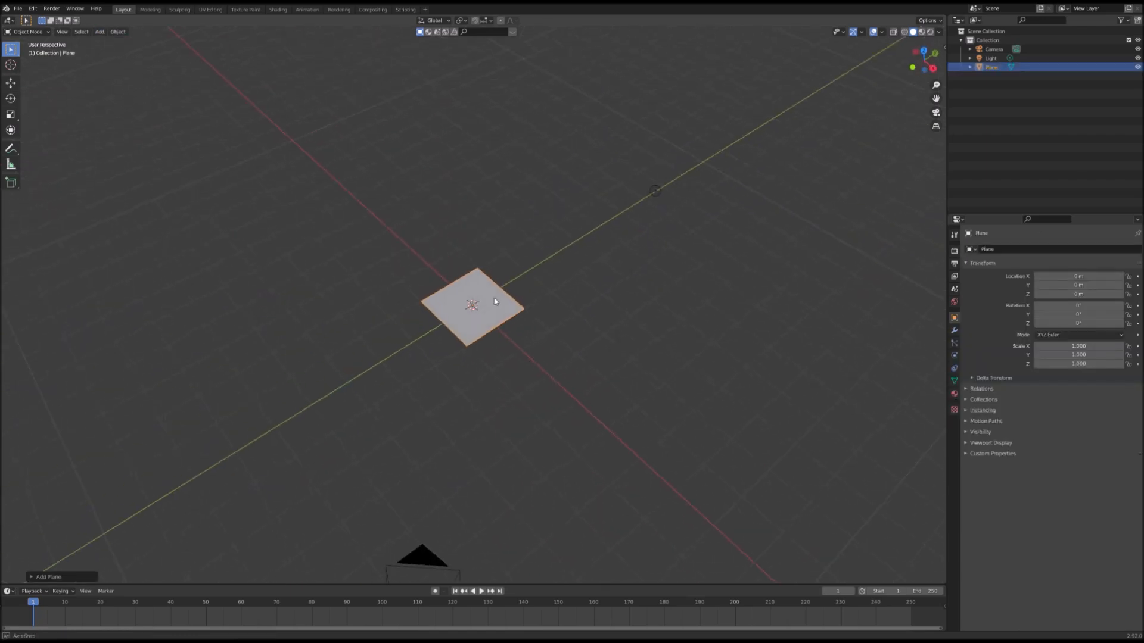
pyautogui.click(277, 9)
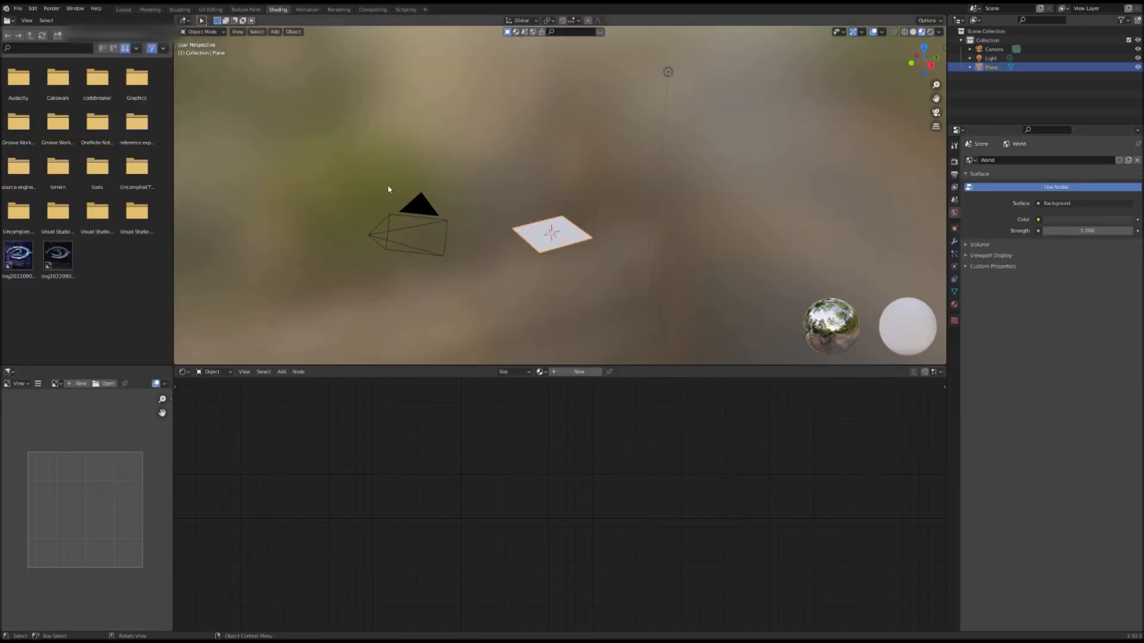
pyautogui.click(578, 372)
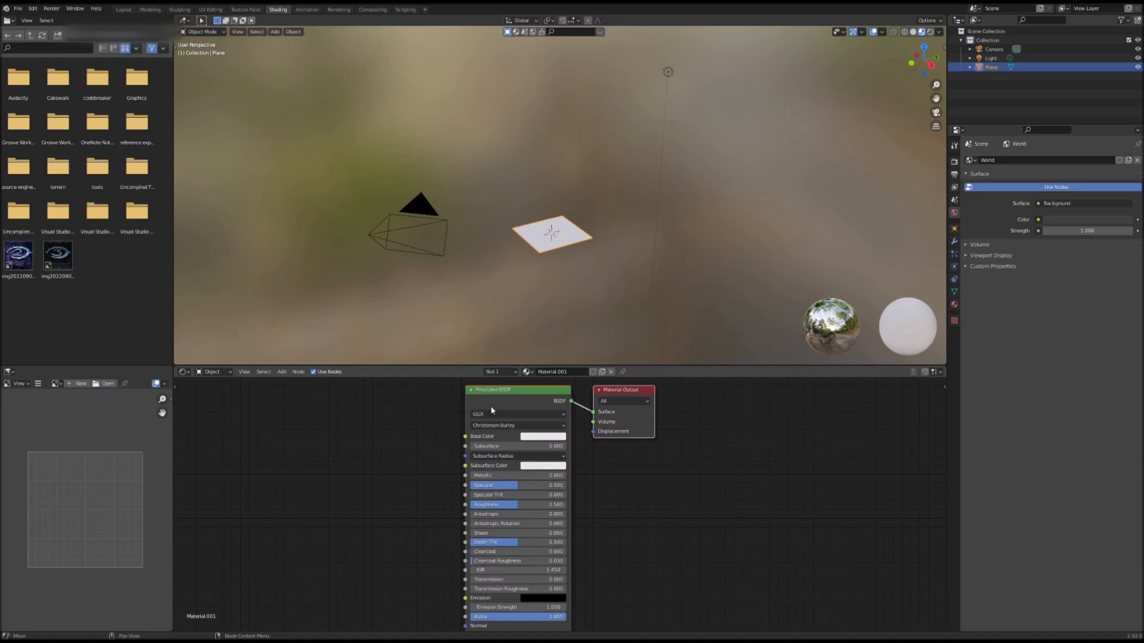
# Step: Add a Mix color node to the left of the Principled BSDF
pyautogui.moveTo(380, 459); pyautogui.dragTo(604, 485, button='middle')
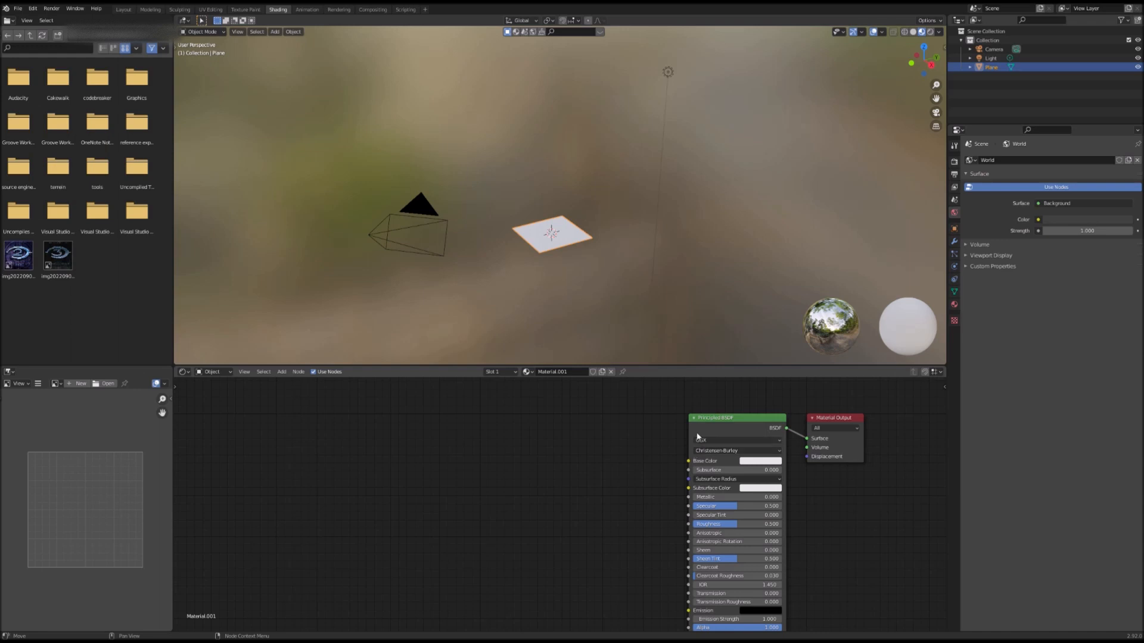
pyautogui.hotkey('shift', 'a')
pyautogui.click(449, 464)
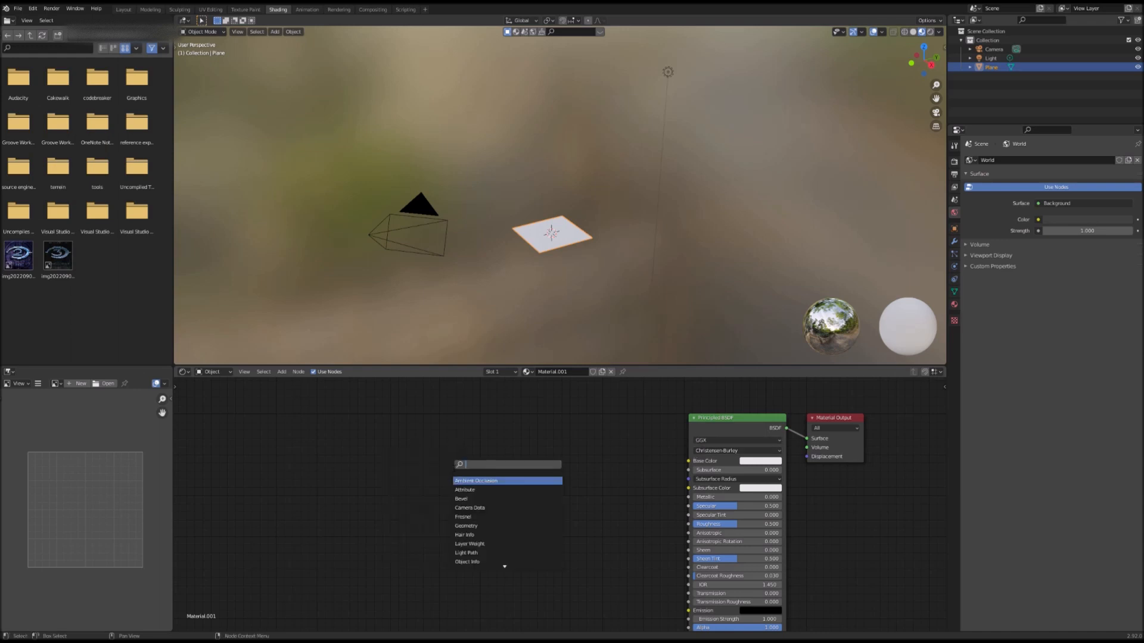
pyautogui.write('mix')
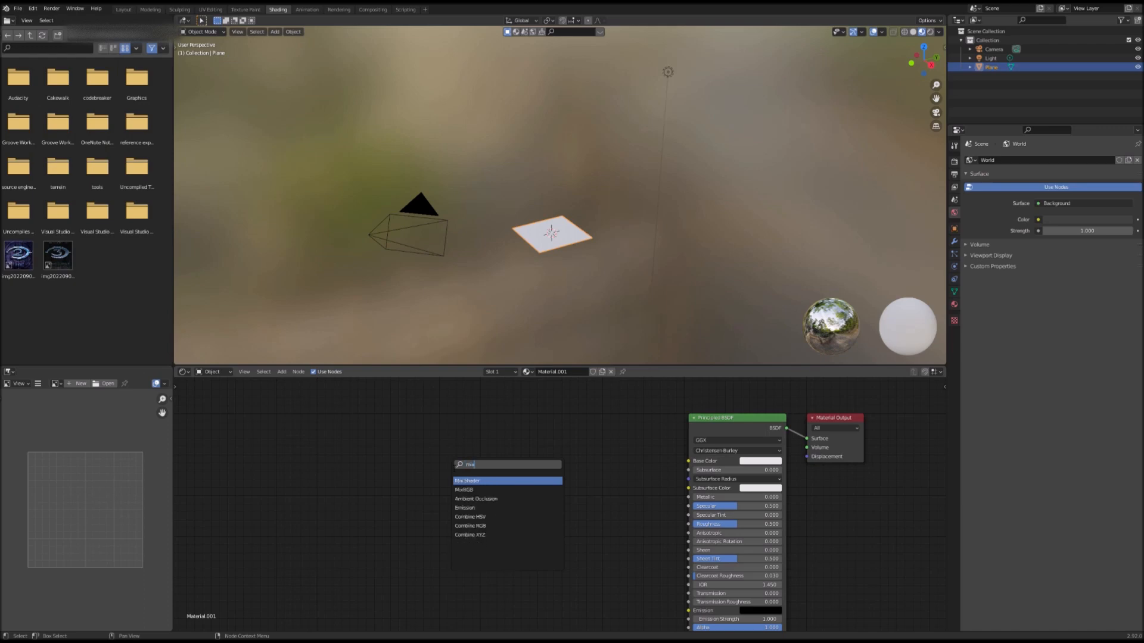
pyautogui.press('Down')
pyautogui.press('Return')
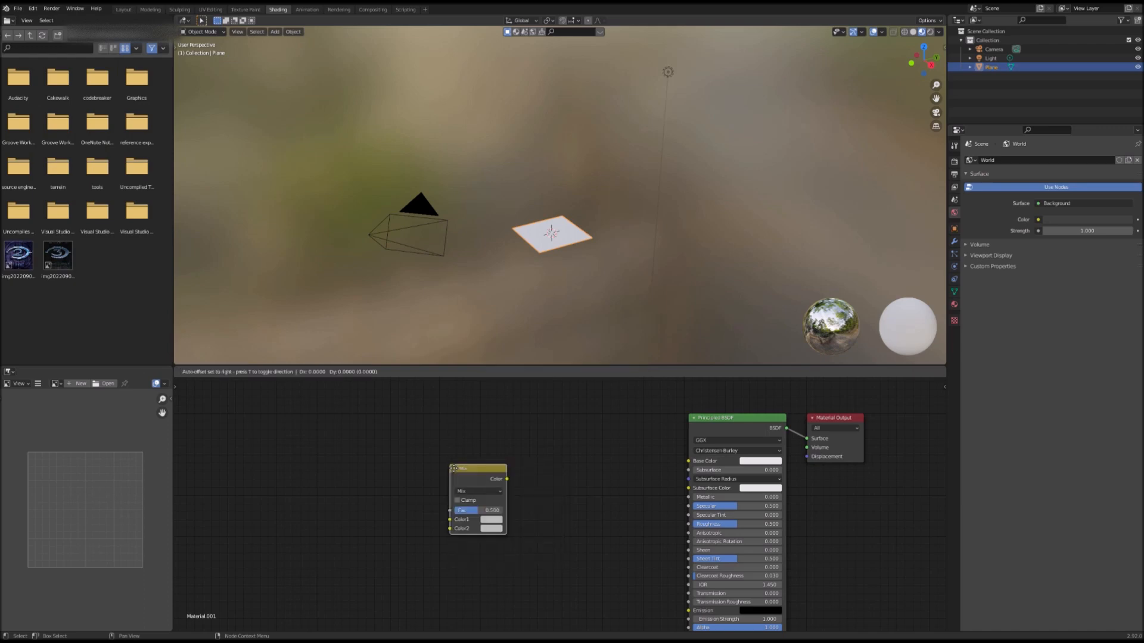
pyautogui.click(506, 468)
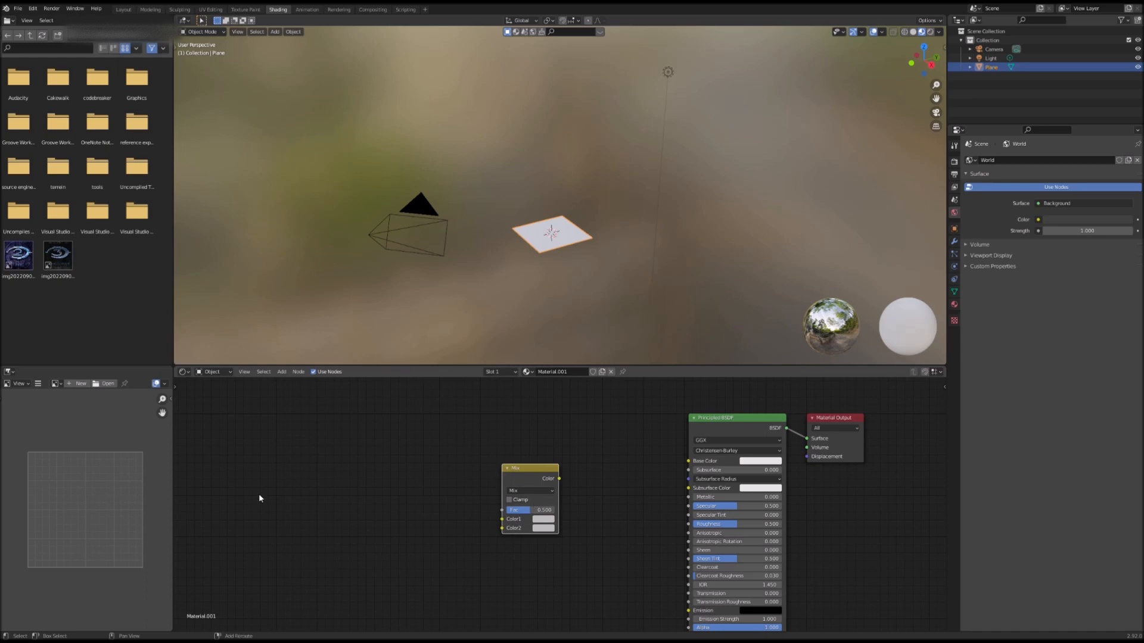
pyautogui.hotkey('shift', 'a')
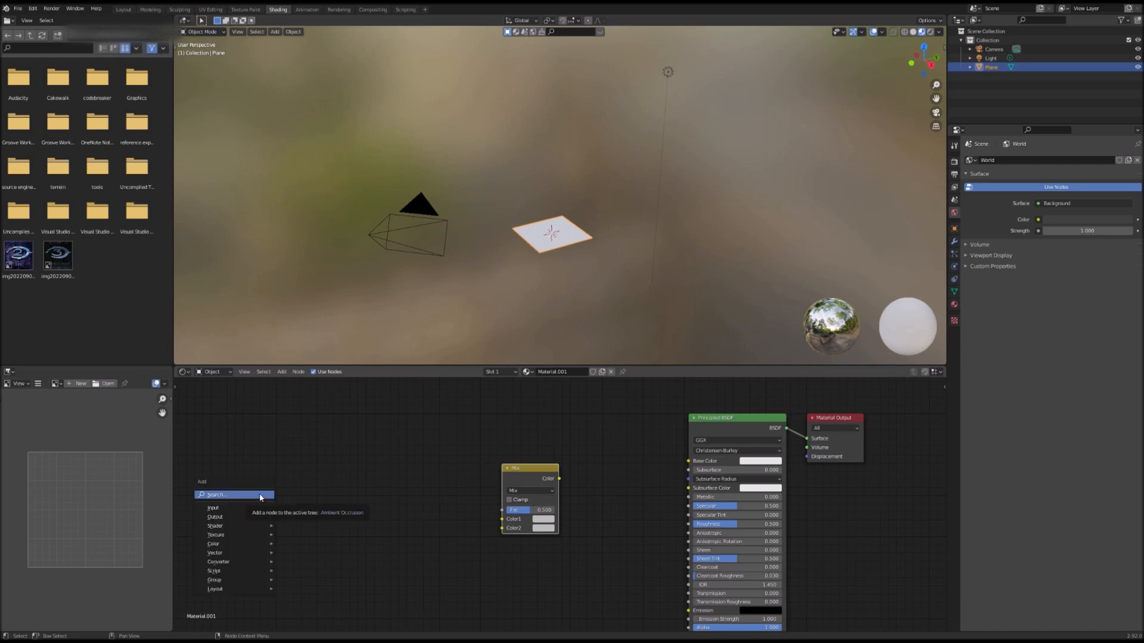
pyautogui.click(281, 372)
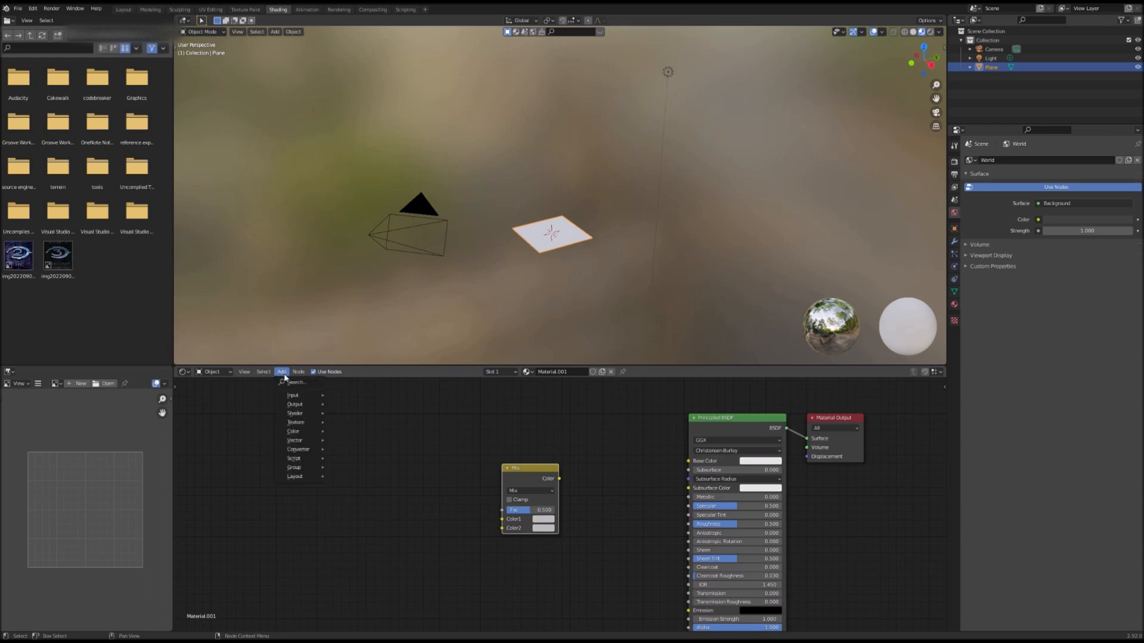
pyautogui.click(292, 383)
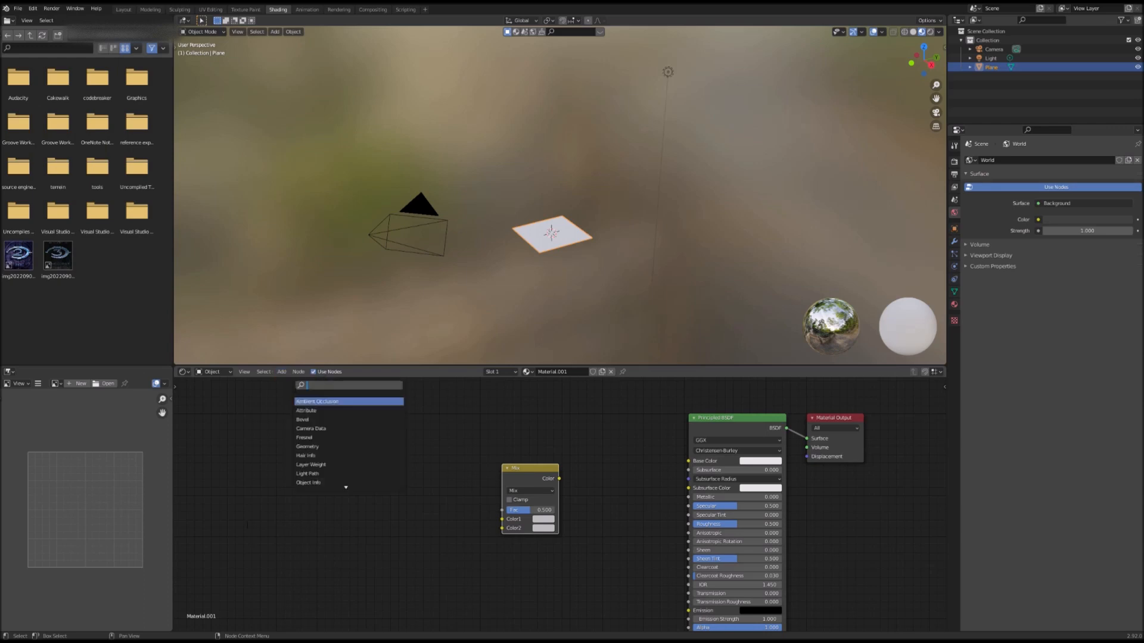
pyautogui.click(431, 562)
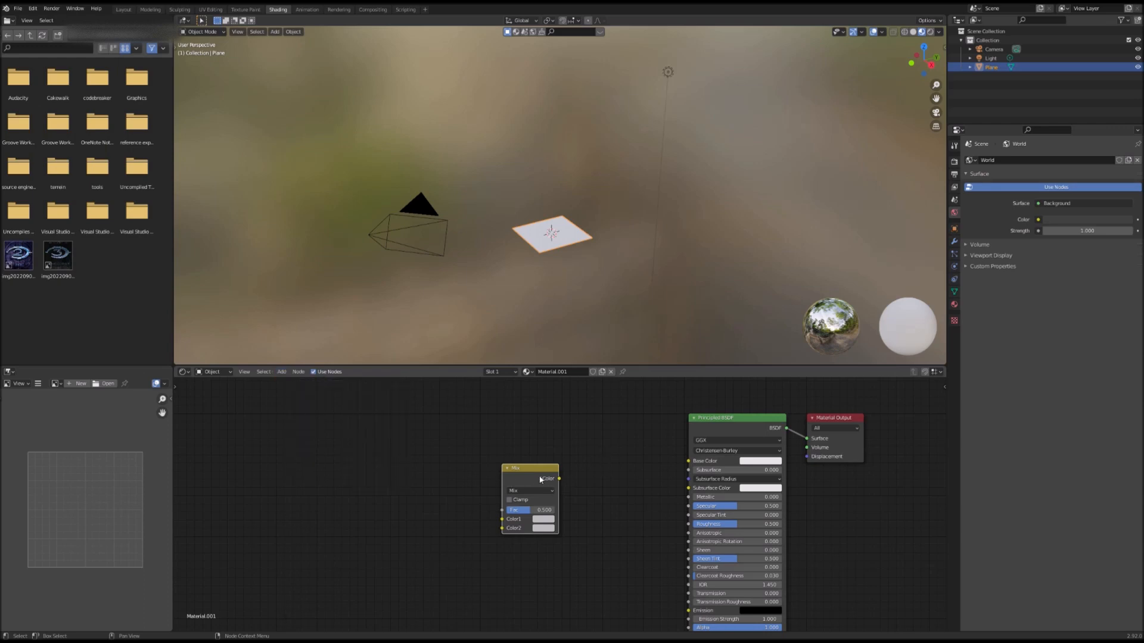
# Step: Connect the Mix node's Color output to the Principled BSDF's Base Color input
pyautogui.moveTo(534, 477)
pyautogui.mouseDown()
pyautogui.moveTo(512, 462)
pyautogui.moveTo(527, 458)
pyautogui.mouseUp()
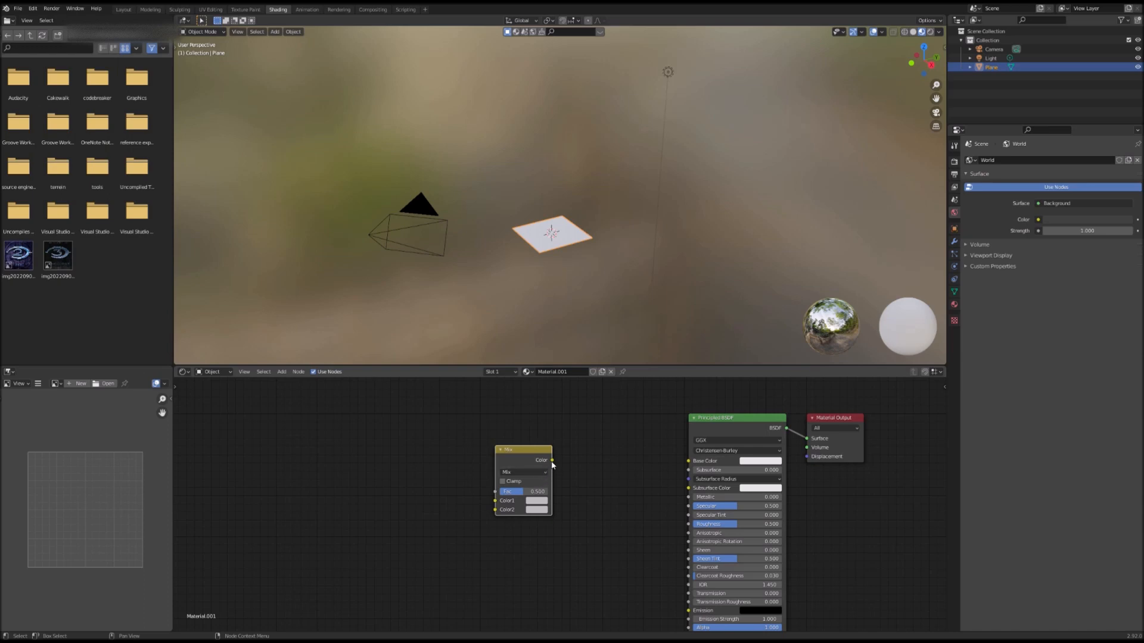
pyautogui.moveTo(552, 460); pyautogui.dragTo(689, 461)
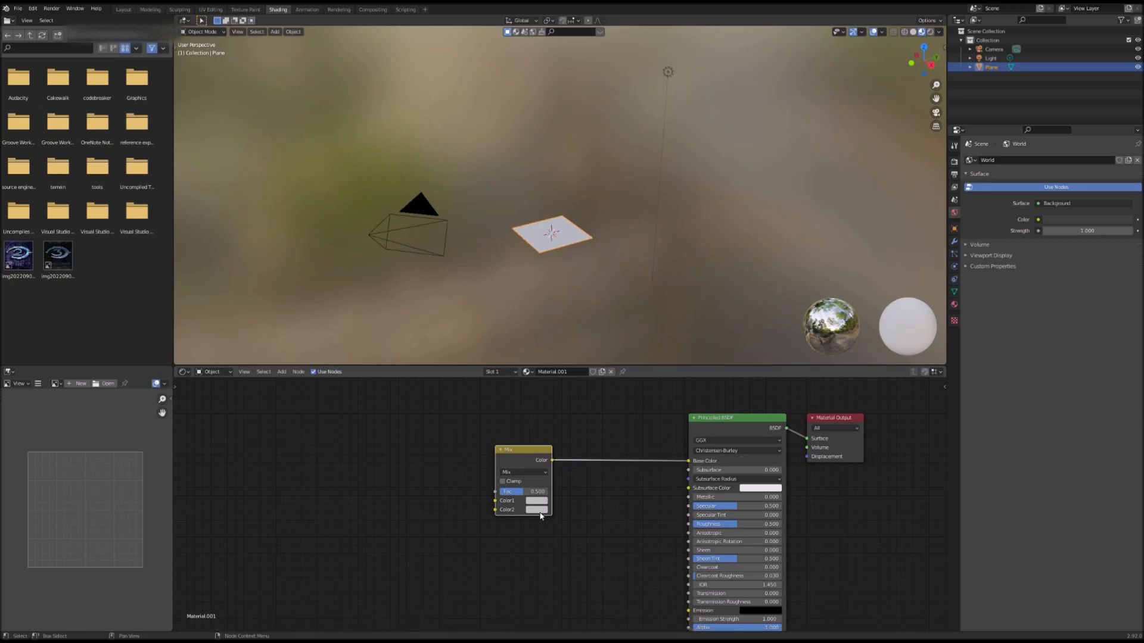
# Step: Add a Brick Texture node and attach Texture Coordinate and Mapping nodes to it with Node Wrangler
pyautogui.moveTo(452, 518); pyautogui.dragTo(627, 529, button='middle')
pyautogui.scroll(-2, 598, 531)
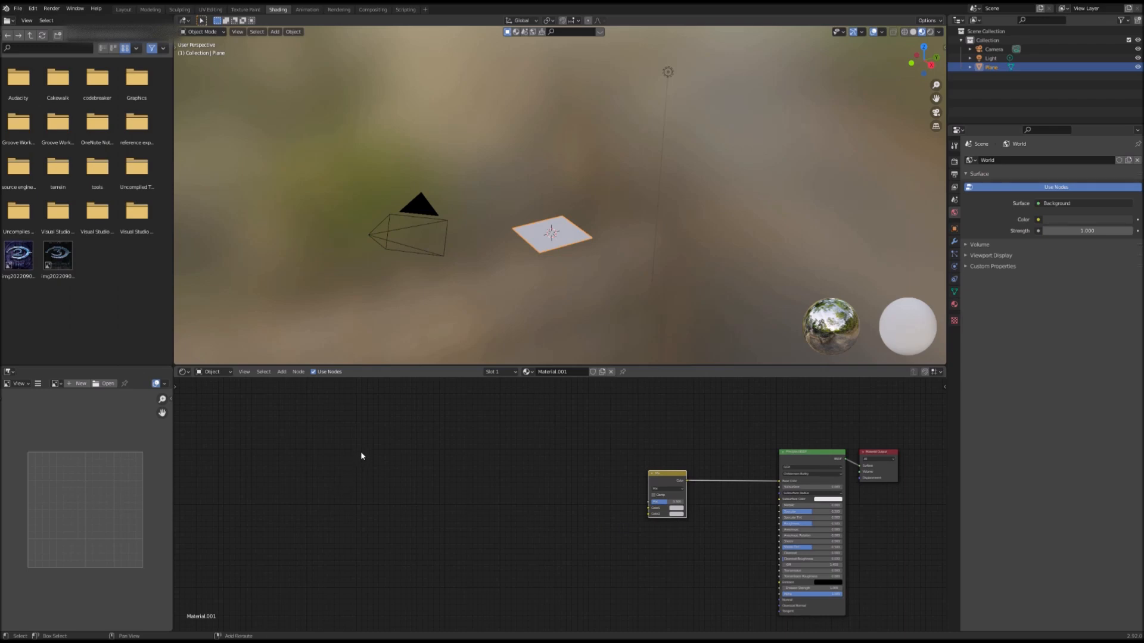
pyautogui.hotkey('shift', 'a')
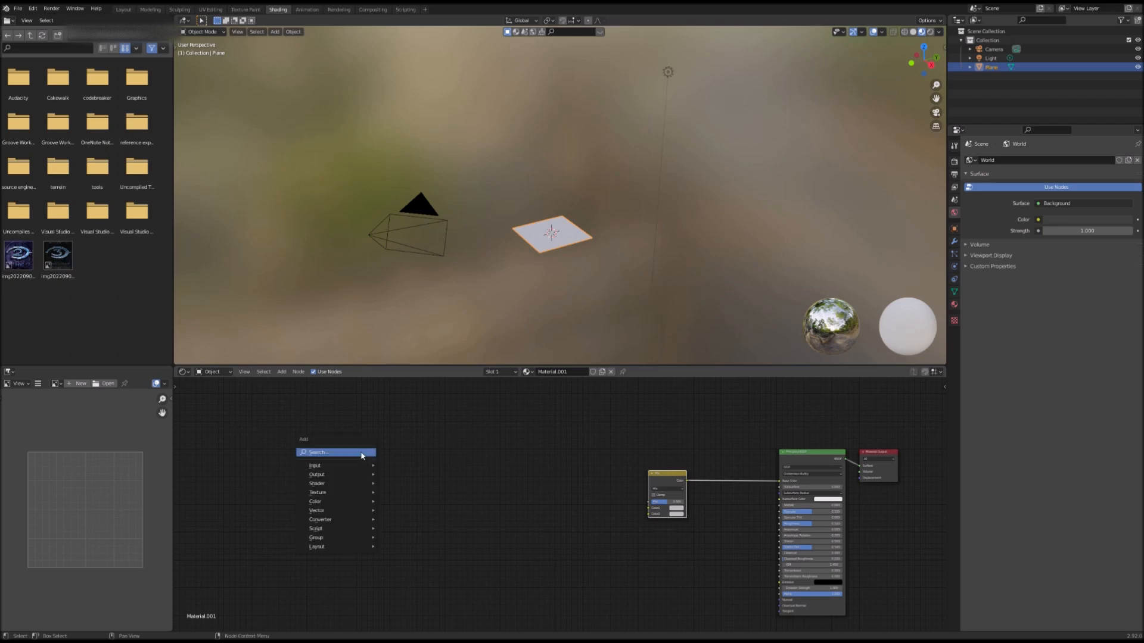
pyautogui.click(361, 452)
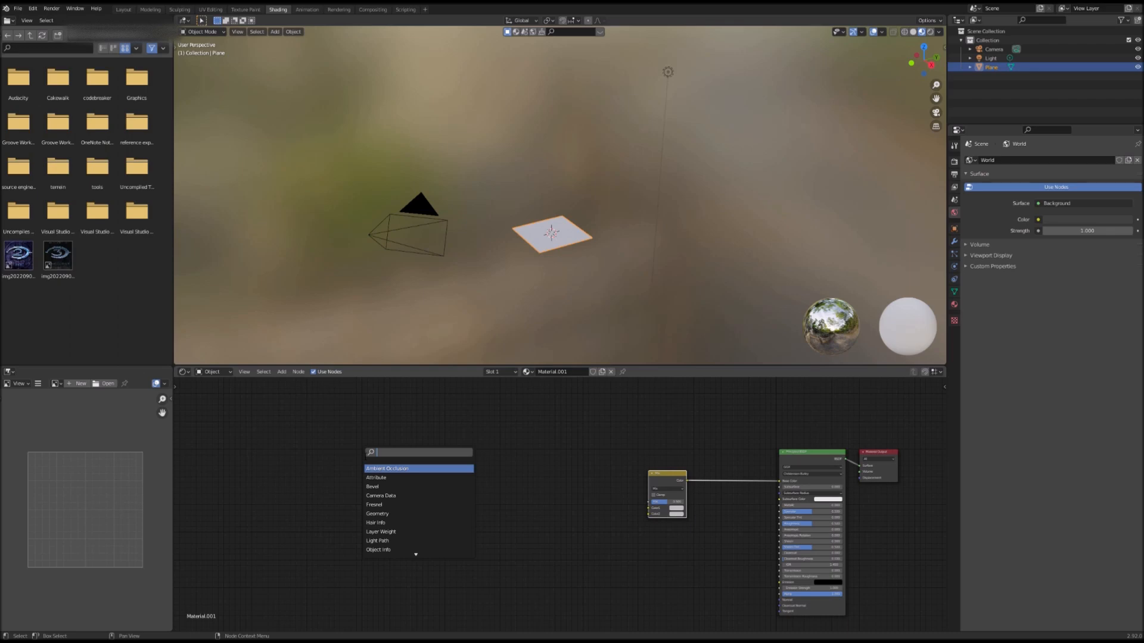
pyautogui.write('brick')
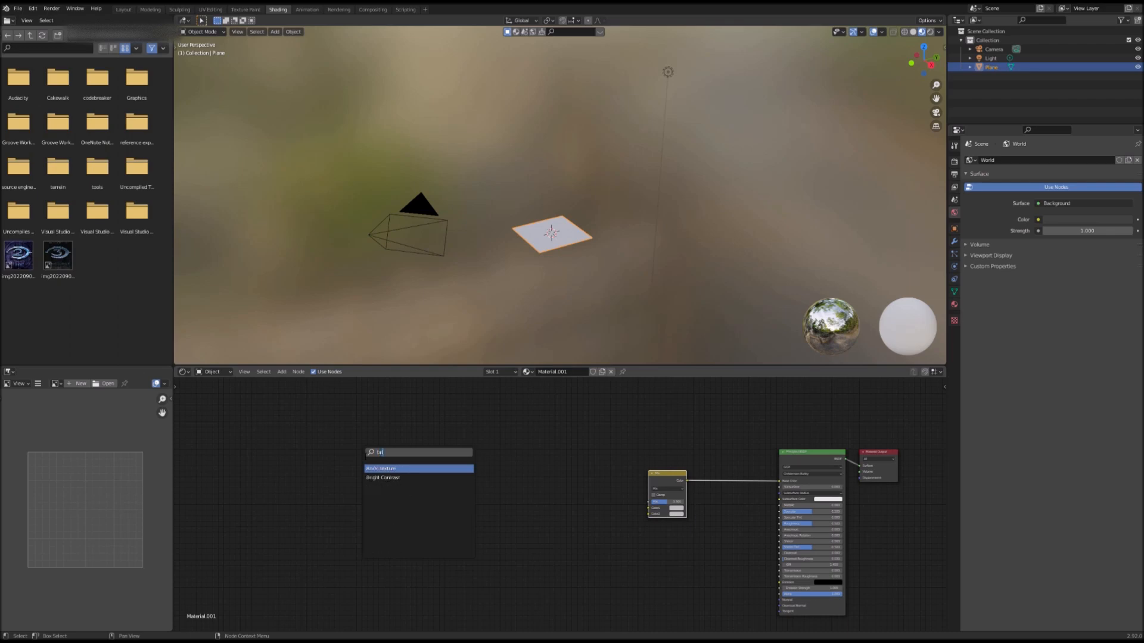
pyautogui.press('Return')
pyautogui.click(480, 458)
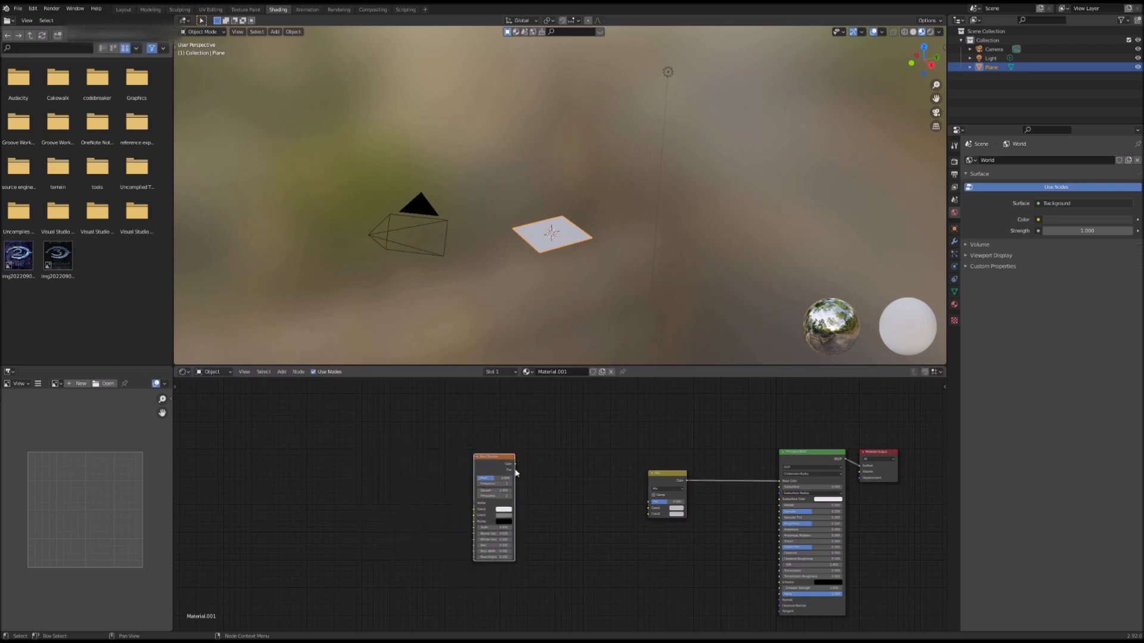
pyautogui.moveTo(514, 463); pyautogui.dragTo(421, 473)
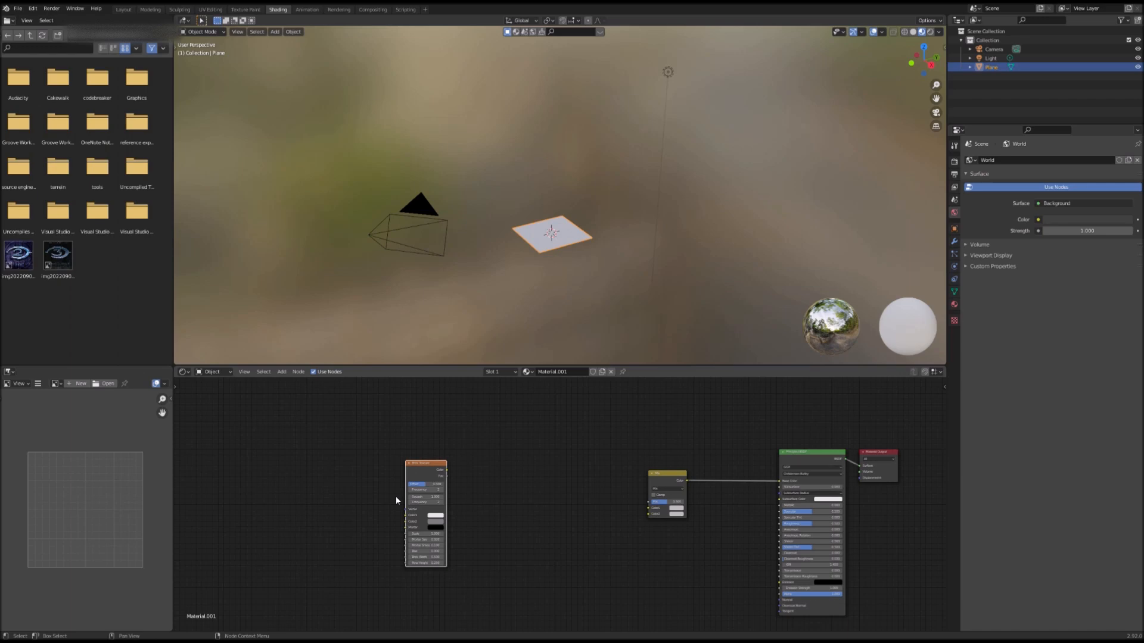
pyautogui.hotkey('ctrl', 't')
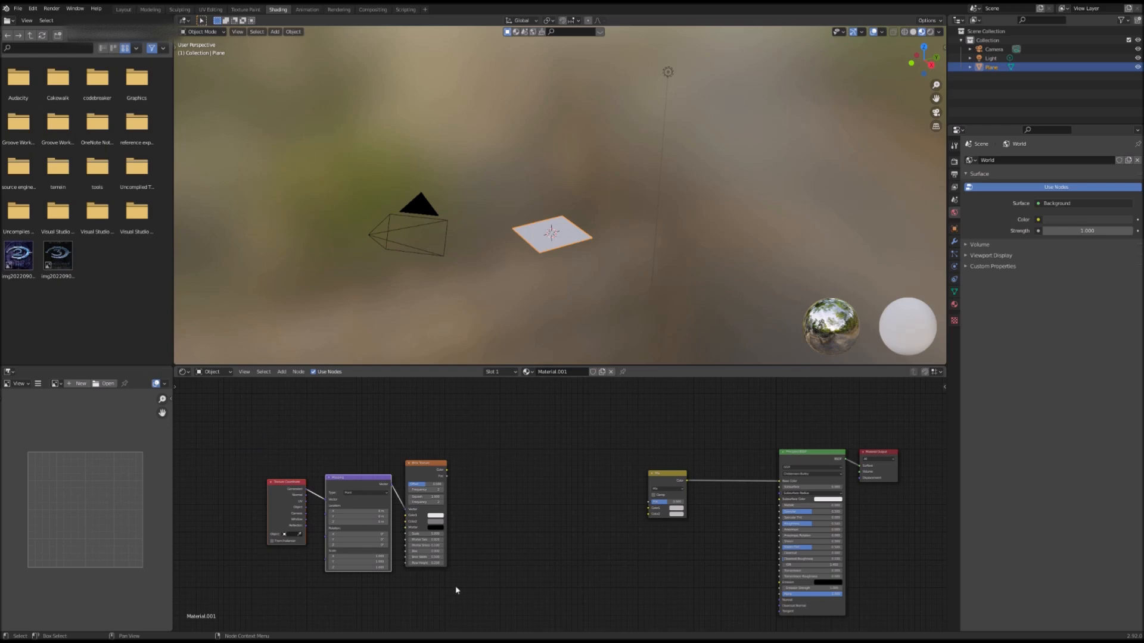
# Step: Add another Texture Coordinate node to the node tree
pyautogui.click(281, 372)
pyautogui.click(298, 382)
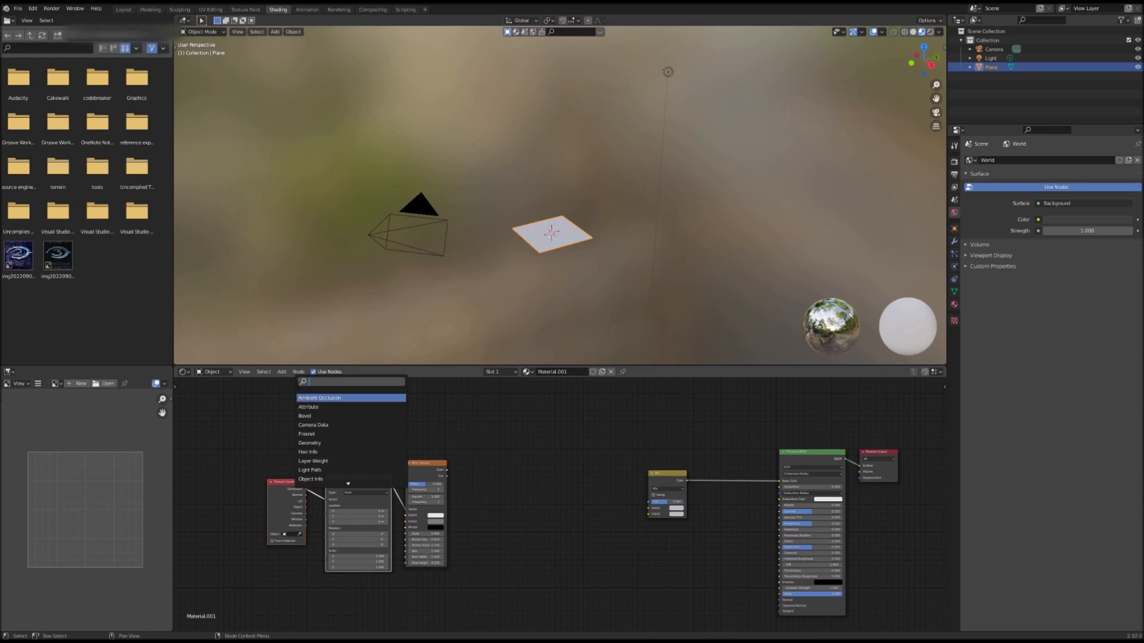
pyautogui.write('textur')
pyautogui.press('Return')
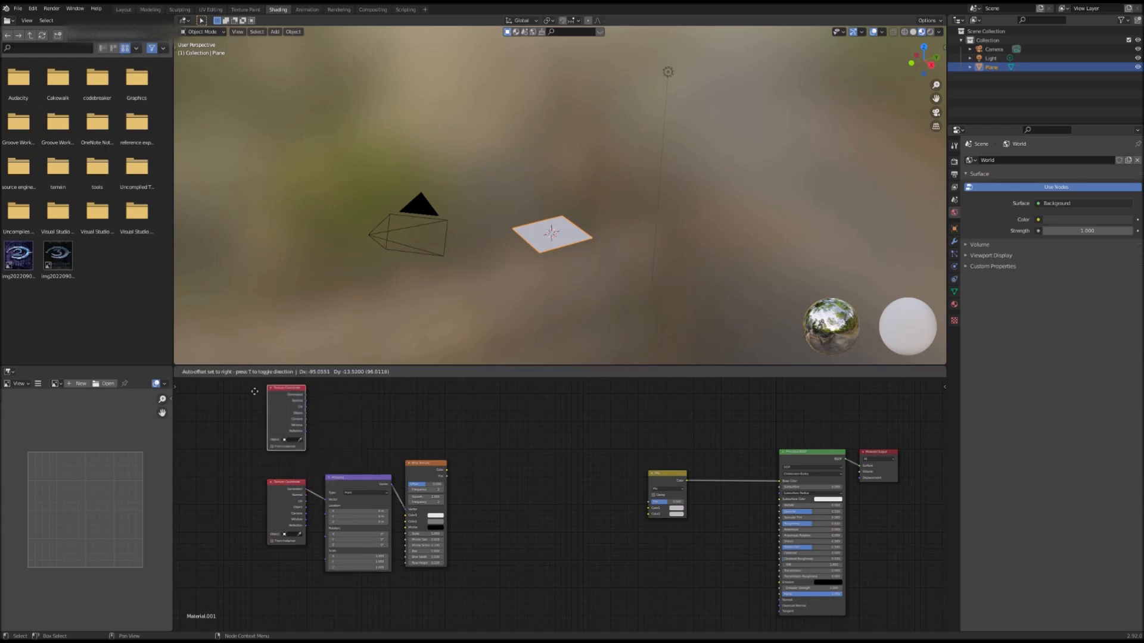
# Step: Add a Mapping node, then box-select and delete the extra Texture Coordinate and Mapping nodes
pyautogui.click(281, 372)
pyautogui.click(298, 381)
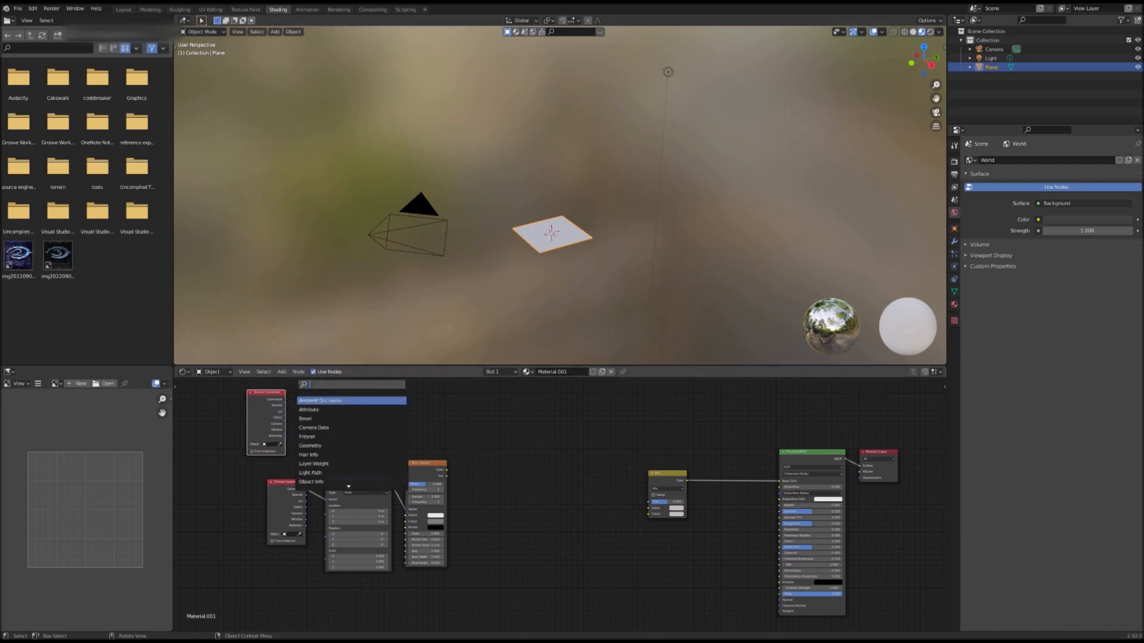
pyautogui.write('mapp')
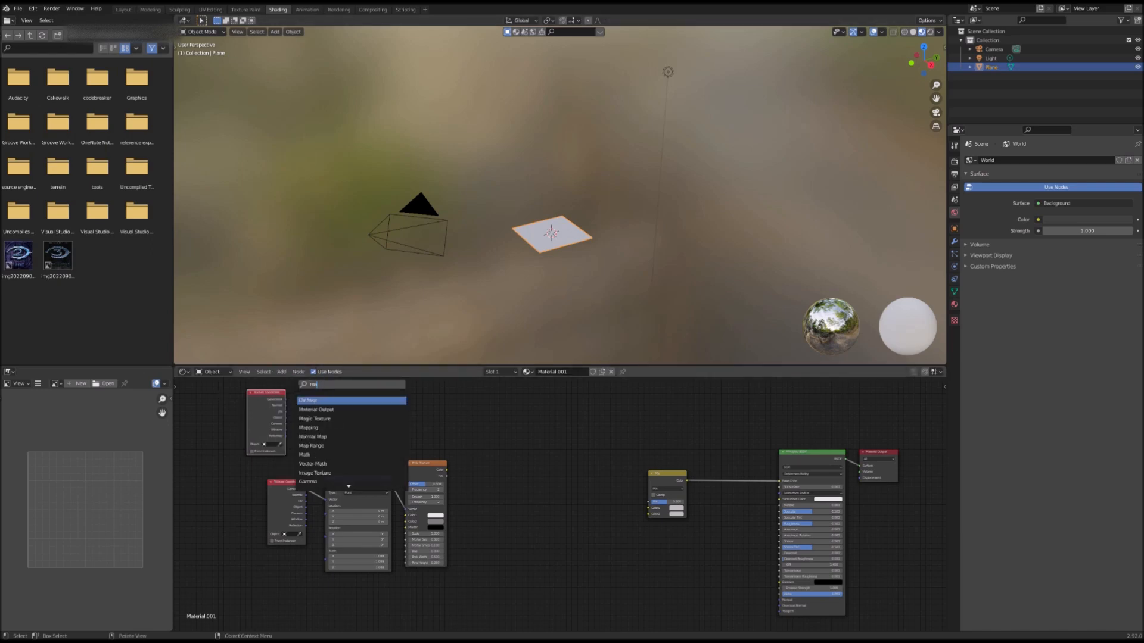
pyautogui.press('Return')
pyautogui.click(319, 396)
pyautogui.moveTo(407, 408); pyautogui.dragTo(229, 421)
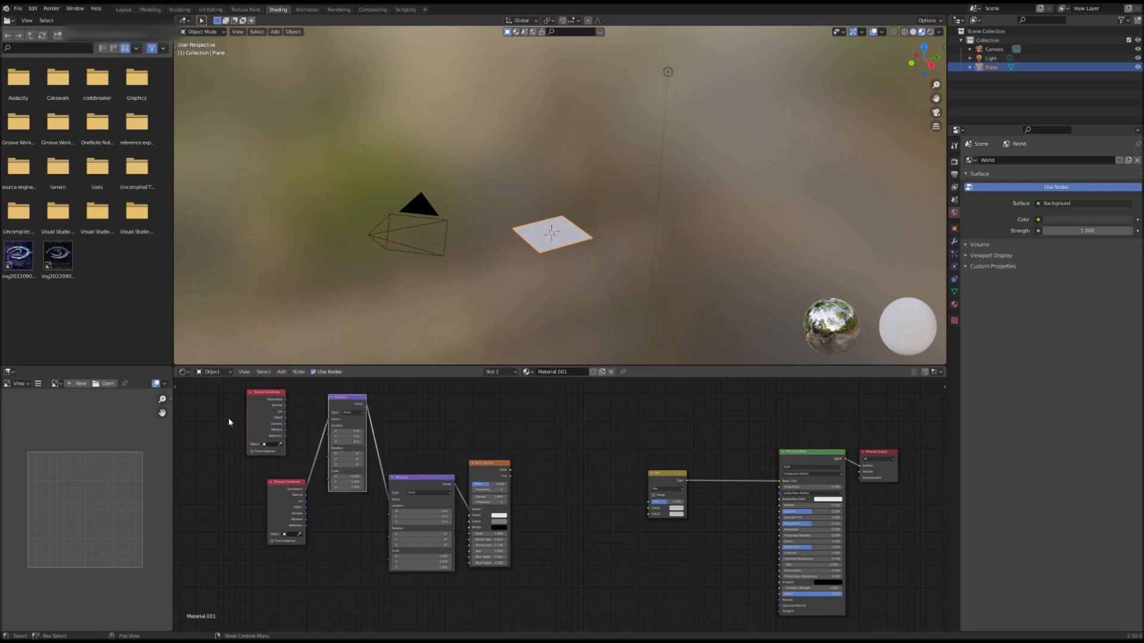
pyautogui.press('x')
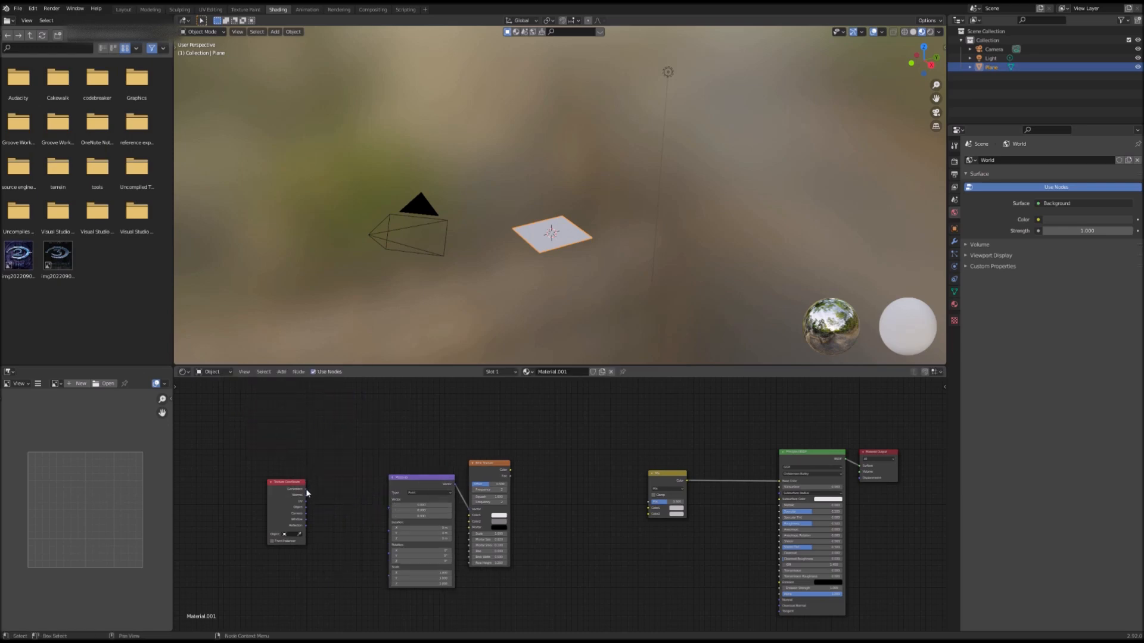
# Step: Delete the remaining Texture Coordinate and Mapping nodes and undo the deletion
pyautogui.moveTo(255, 446); pyautogui.dragTo(426, 524)
pyautogui.press('x')
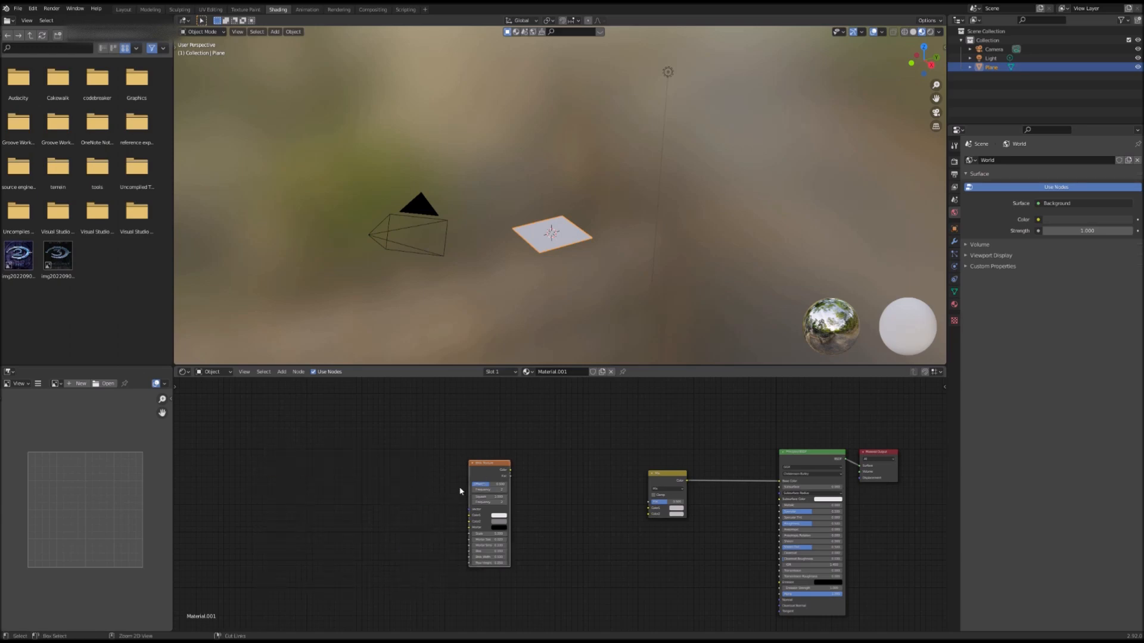
pyautogui.hotkey('ctrl', 'z')
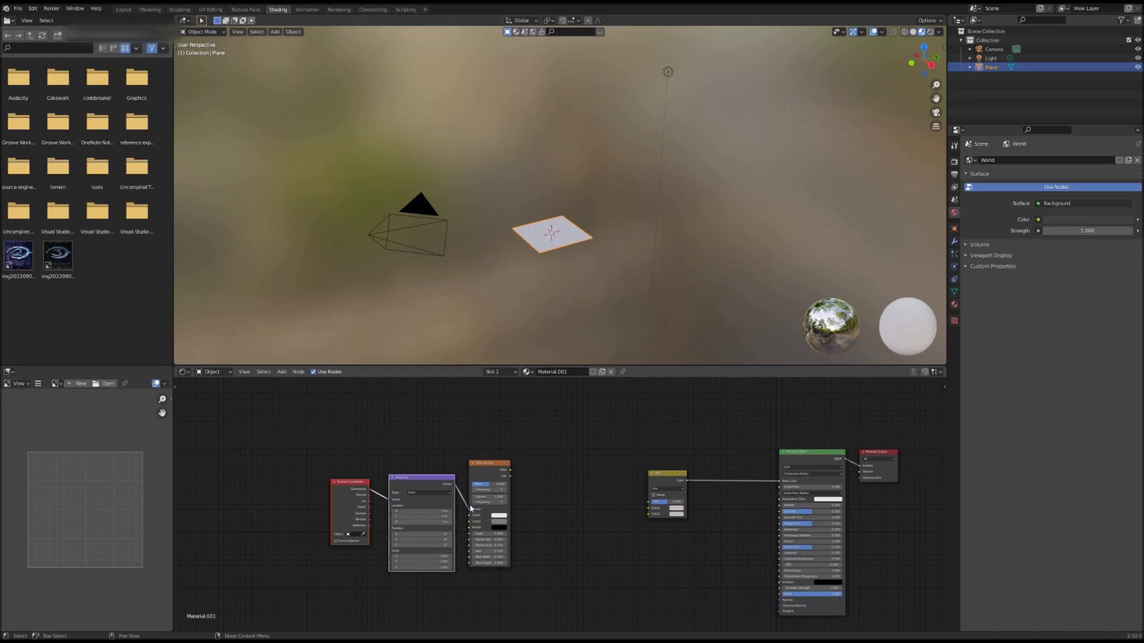
# Step: Add a ColorRamp node between the Brick Texture and Mix nodes and set its interpolation to Constant
pyautogui.hotkey('shift', 'a')
pyautogui.click(559, 455)
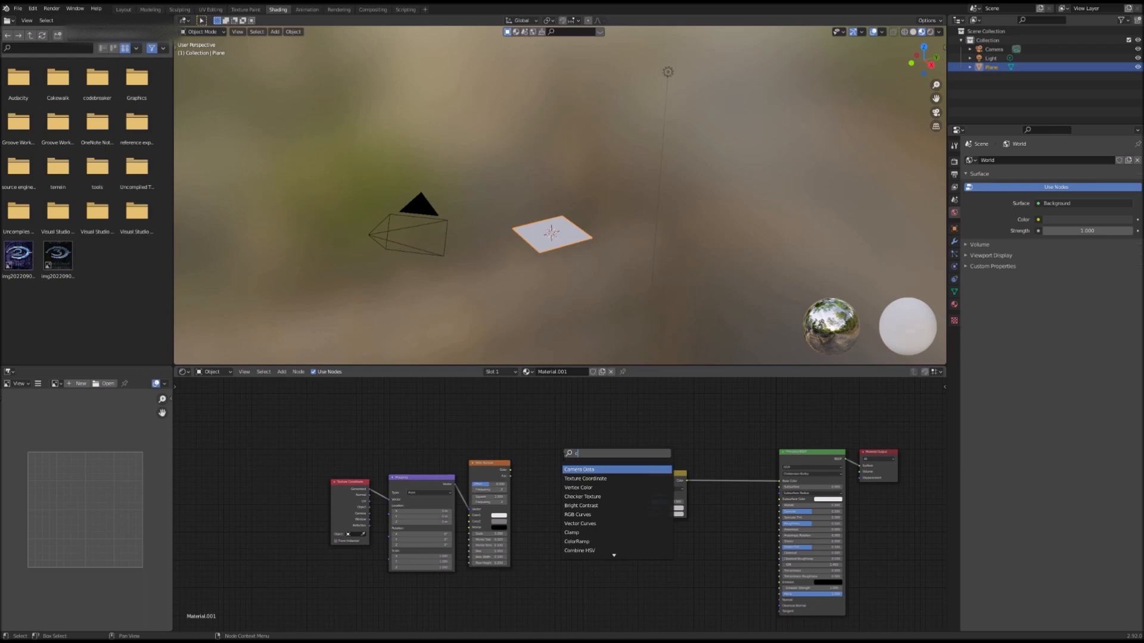
pyautogui.write('colo')
pyautogui.press('Return')
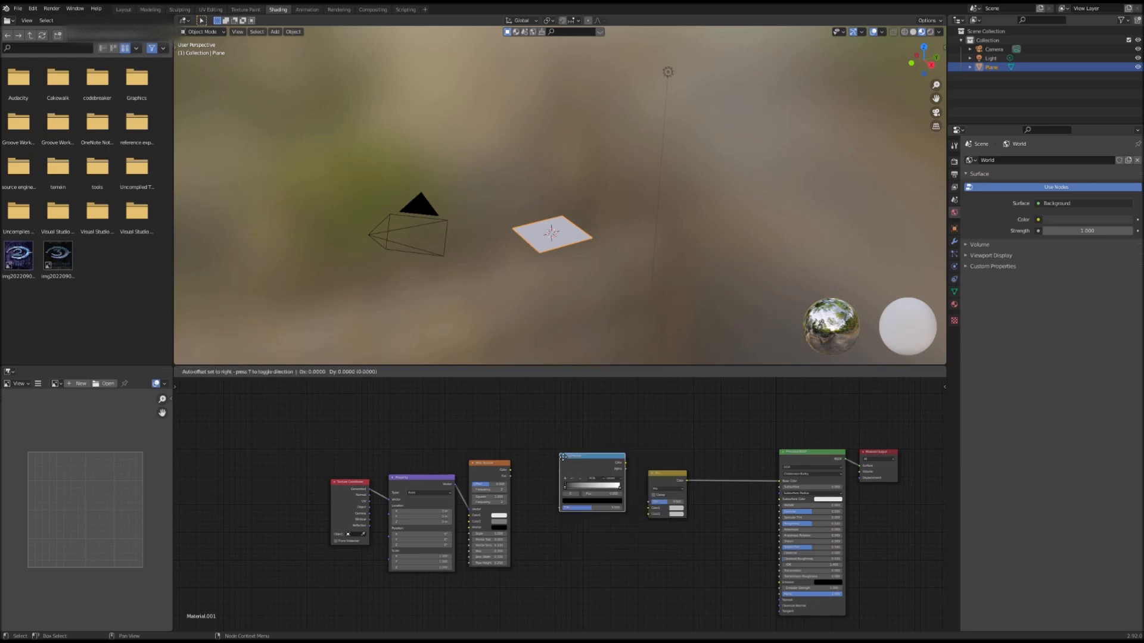
pyautogui.click(596, 501)
pyautogui.scroll(1, 599, 503)
pyautogui.scroll(3, 598, 503)
pyautogui.click(636, 489)
pyautogui.click(652, 561)
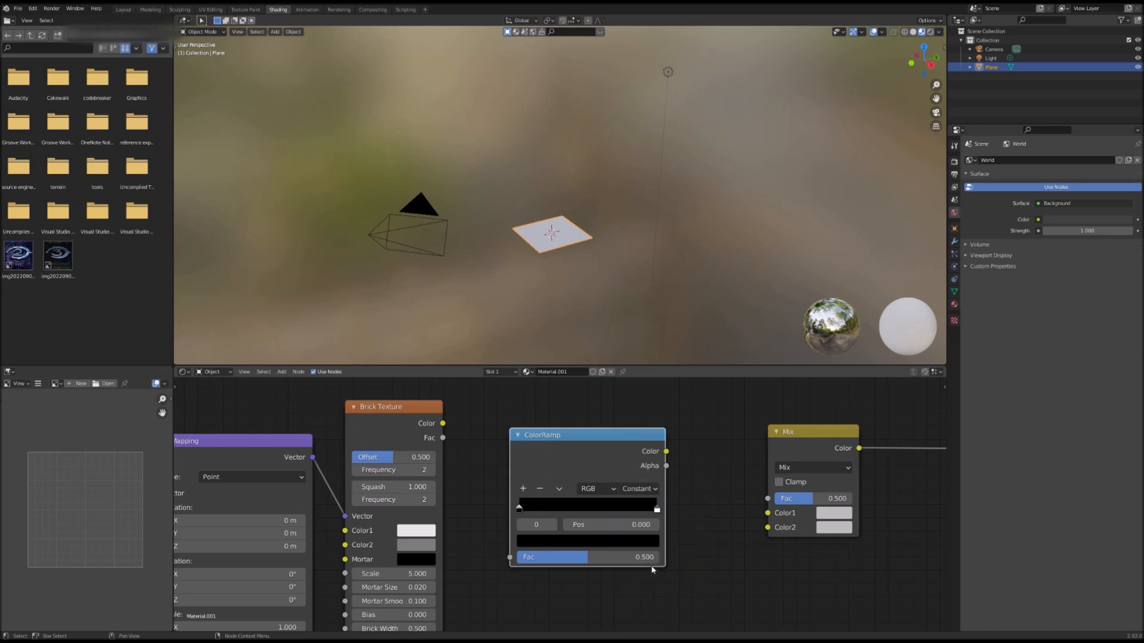
# Step: Move the ColorRamp's two stops together near position 0.386 and connect the Brick Texture's Color output to the ColorRamp's Fac
pyautogui.moveTo(658, 509); pyautogui.dragTo(586, 510)
pyautogui.moveTo(516, 511); pyautogui.dragTo(554, 511)
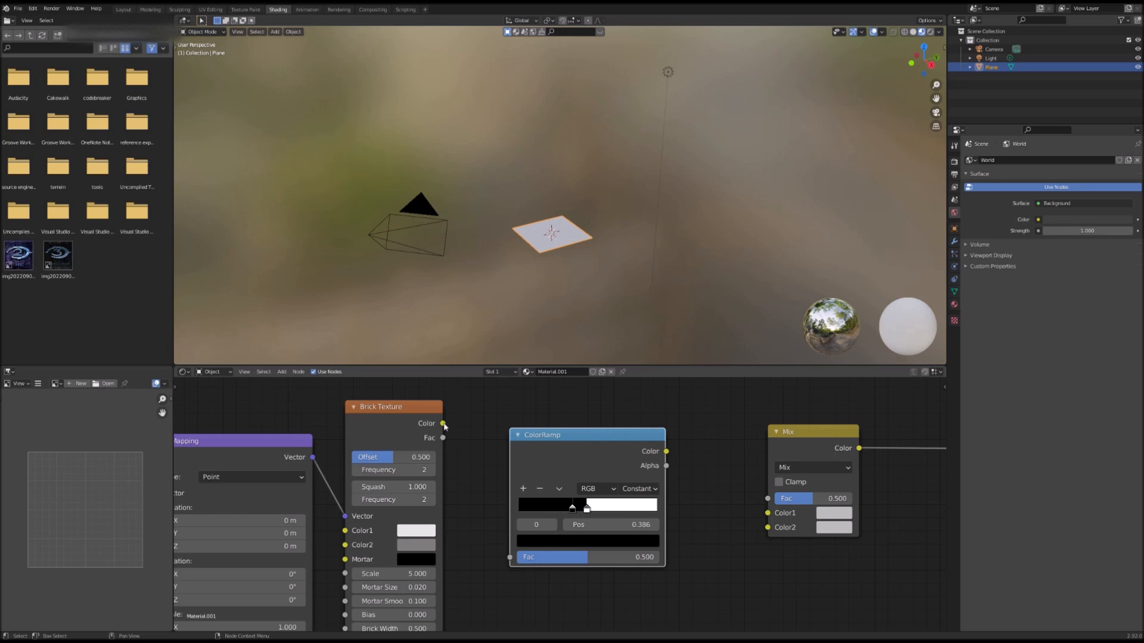
pyautogui.moveTo(444, 427); pyautogui.dragTo(510, 557)
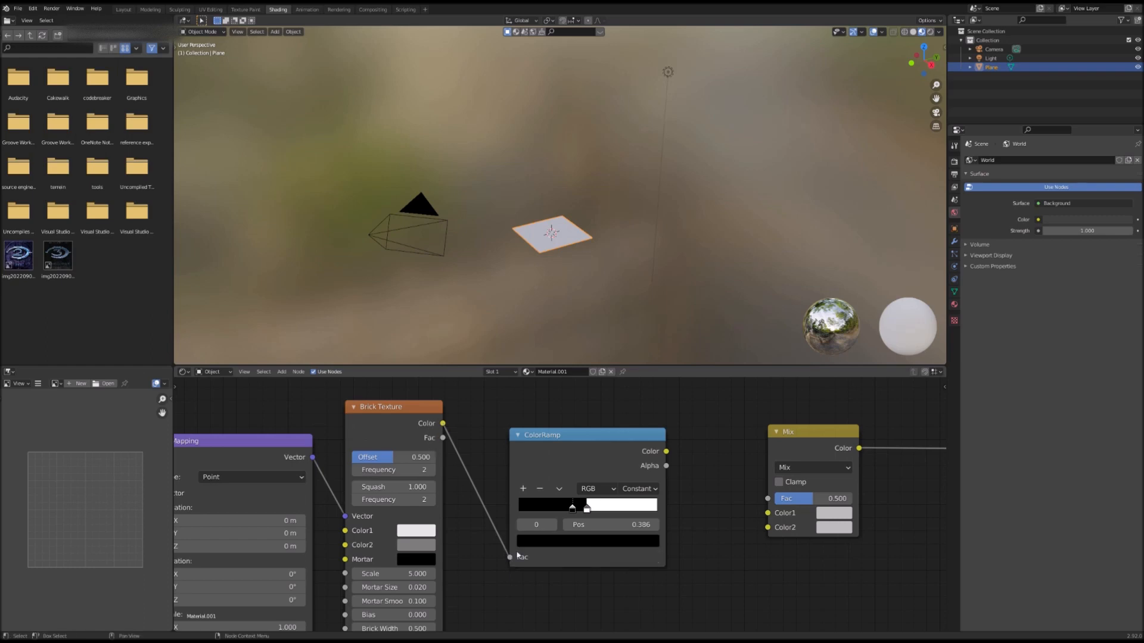
# Step: Connect the ColorRamp's Color output to the Mix node's Fac and set the Mix node's Color1 to black
pyautogui.moveTo(667, 452)
pyautogui.mouseDown()
pyautogui.moveTo(688, 460)
pyautogui.moveTo(716, 515)
pyautogui.moveTo(771, 500)
pyautogui.mouseUp()
pyautogui.scroll(-2, 719, 514)
pyautogui.moveTo(718, 519); pyautogui.dragTo(570, 515, button='middle')
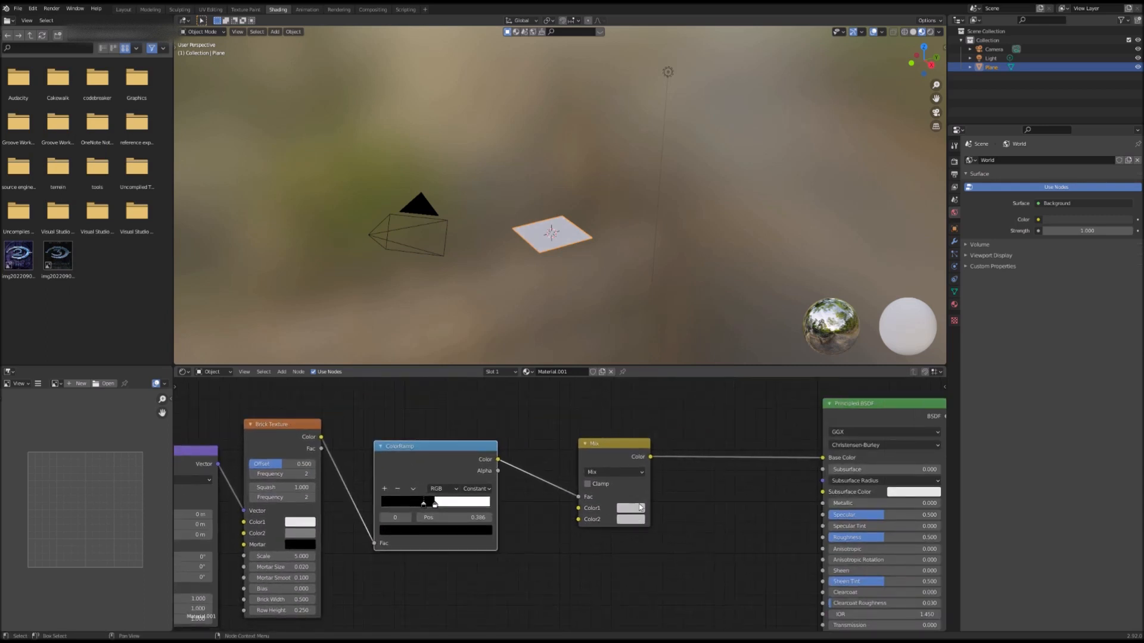
pyautogui.click(640, 508)
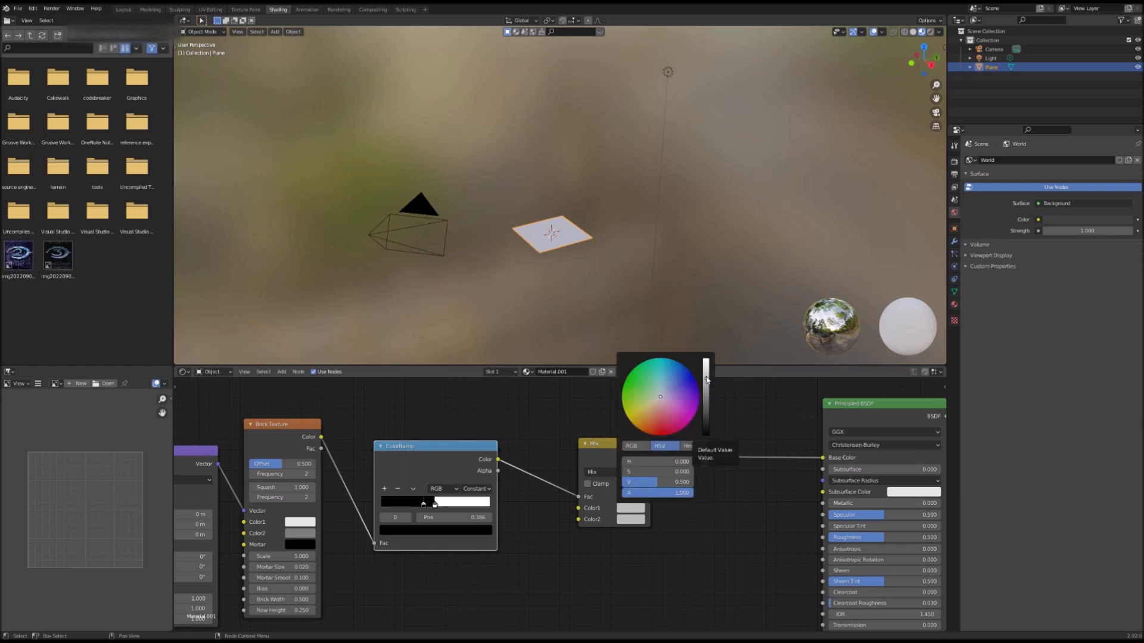
pyautogui.moveTo(707, 380); pyautogui.dragTo(706, 435)
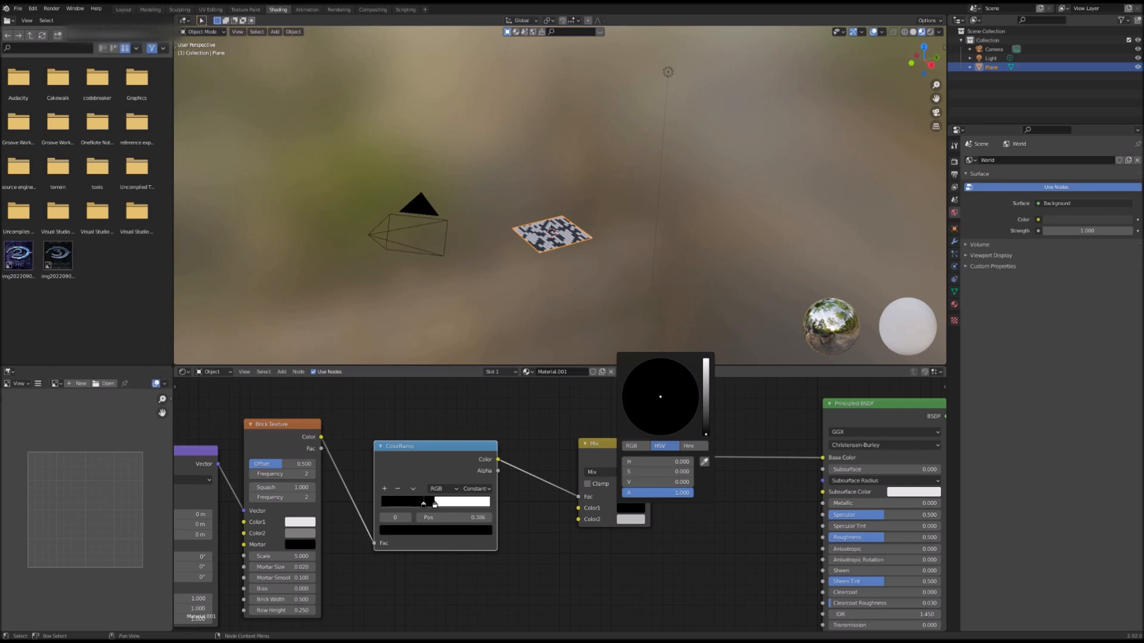
# Step: Nudge the ColorRamp's white stop to position about 0.405
pyautogui.hotkey('shift', '`')
pyautogui.press('w')
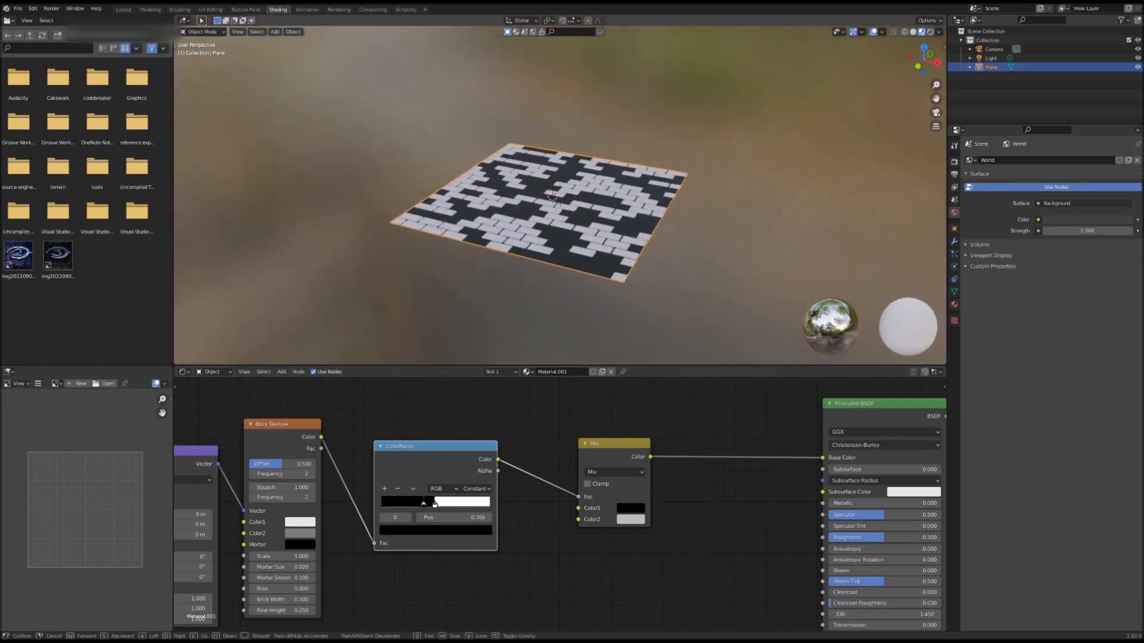
pyautogui.click(562, 211)
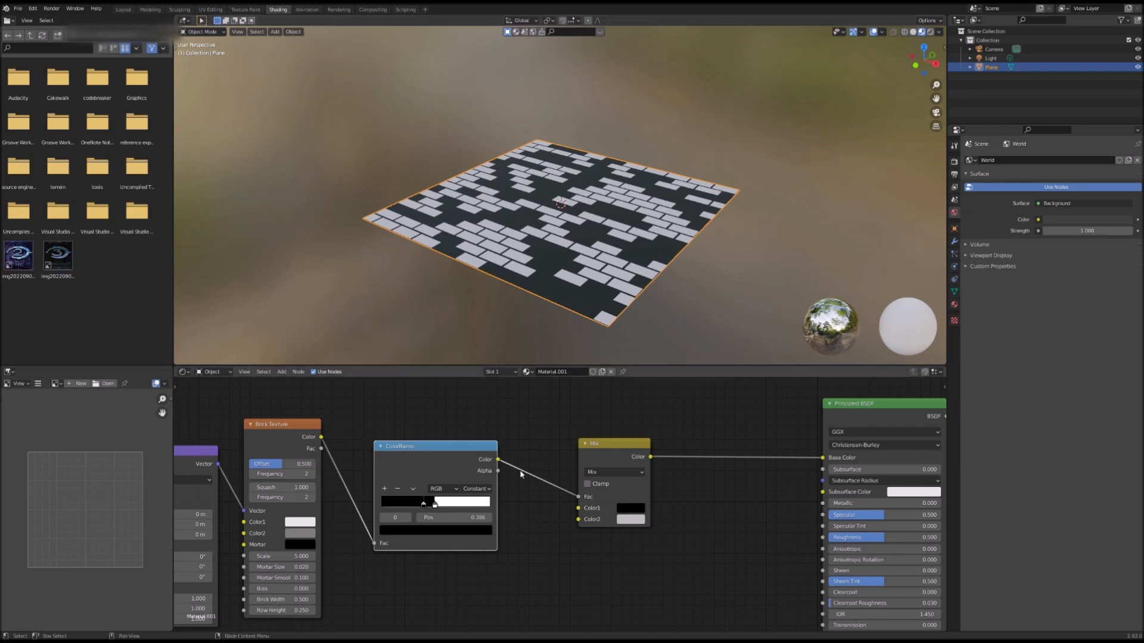
pyautogui.scroll(-1, 520, 474)
pyautogui.moveTo(669, 480); pyautogui.dragTo(705, 480, button='middle')
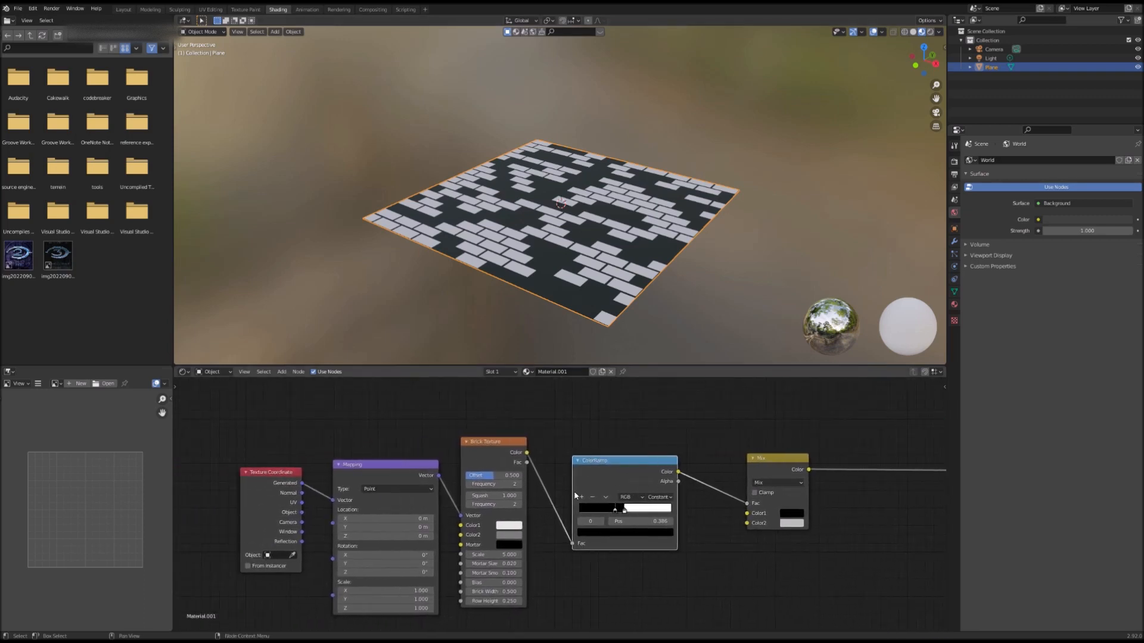
pyautogui.scroll(3, 685, 536)
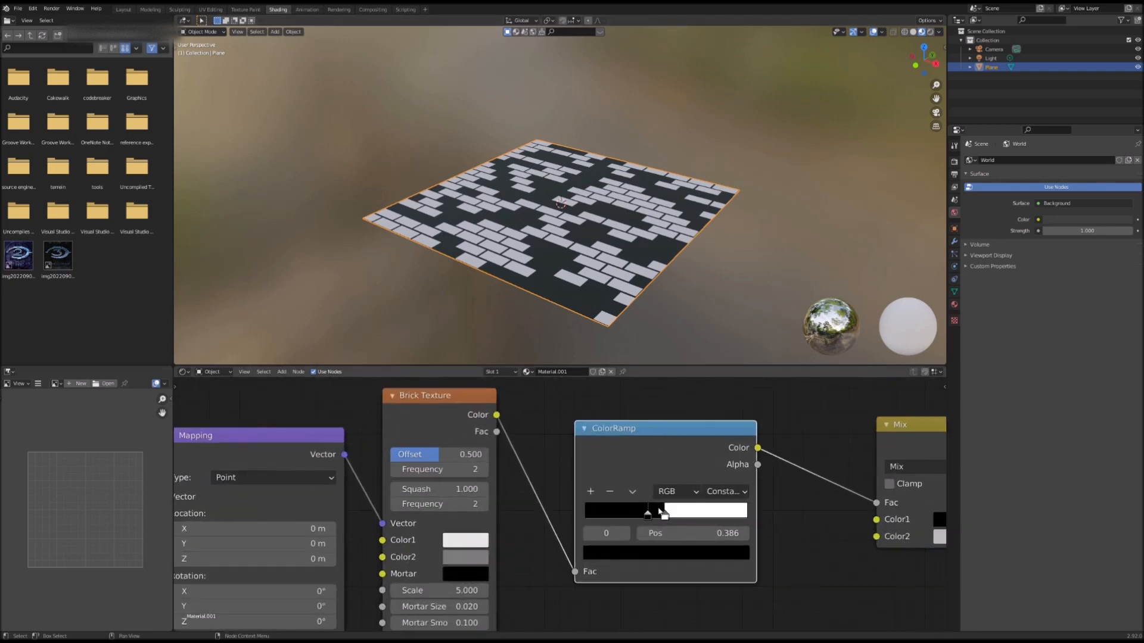
pyautogui.moveTo(664, 513); pyautogui.dragTo(649, 515)
# Step: Set the Brick Texture's Color2 to white
pyautogui.moveTo(420, 569); pyautogui.dragTo(491, 490, button='middle')
pyautogui.click(534, 480)
pyautogui.click(524, 474)
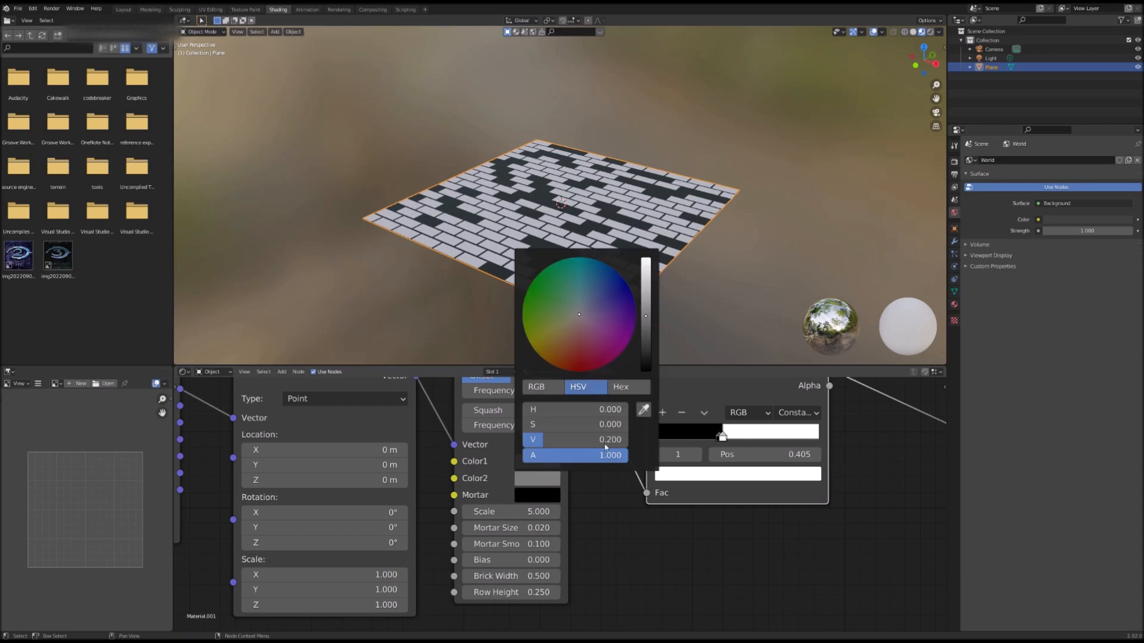
pyautogui.click(554, 479)
pyautogui.moveTo(644, 326); pyautogui.dragTo(645, 259)
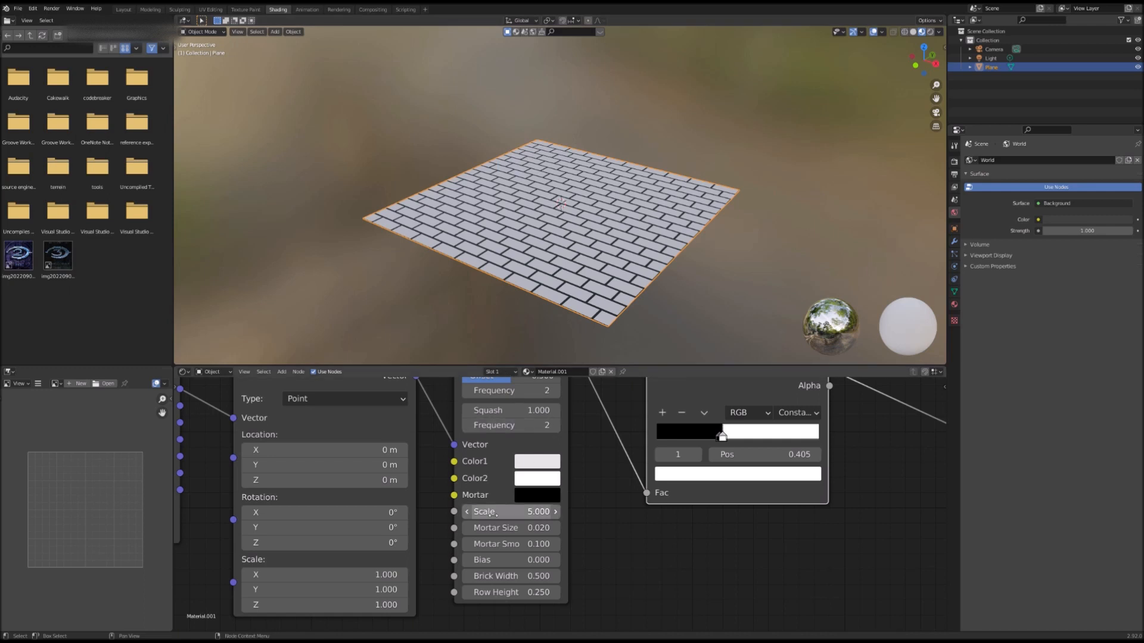
# Step: Set the Brick Texture's Scale to 1.1 and its Mortar Size to 0.001
pyautogui.moveTo(488, 518); pyautogui.dragTo(418, 512)
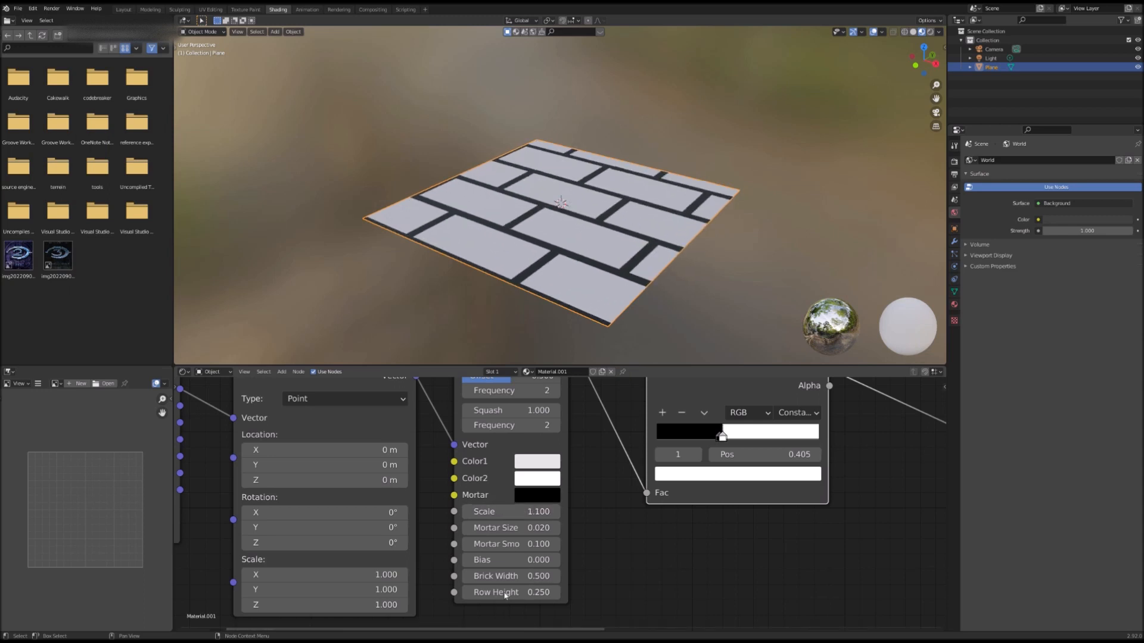
pyautogui.click(535, 534)
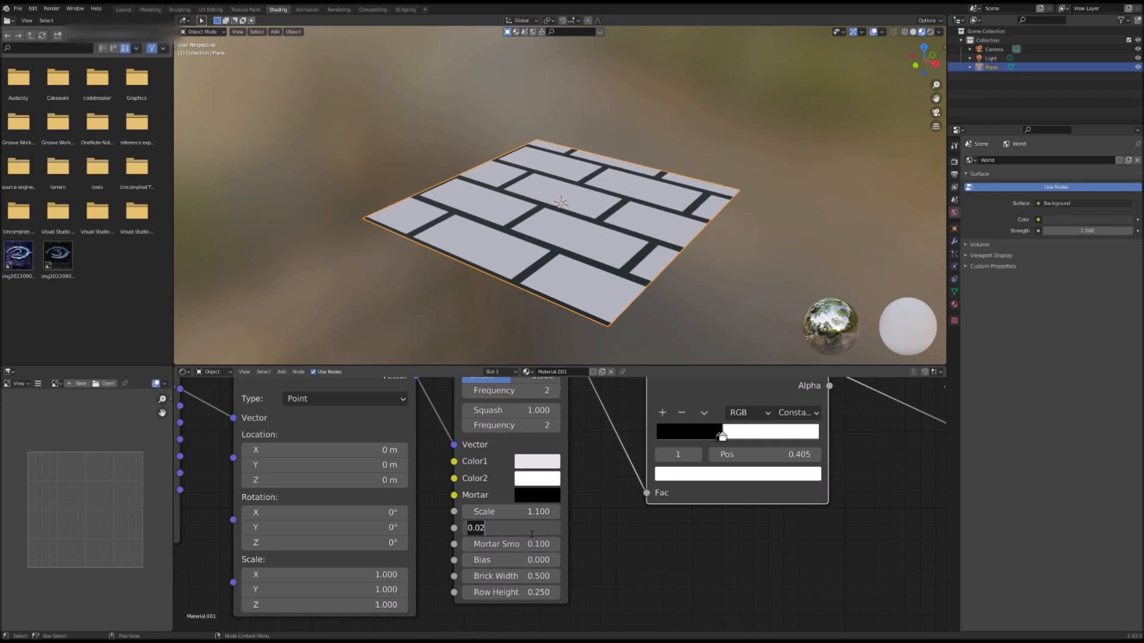
pyautogui.write('.005')
pyautogui.press('Return')
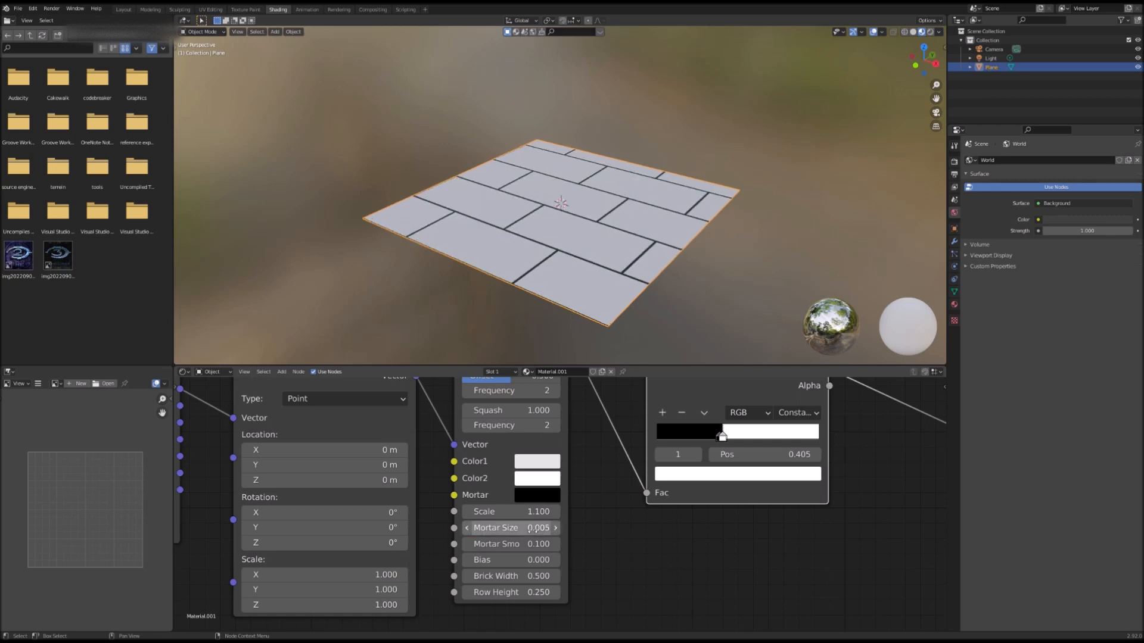
pyautogui.click(537, 530)
pyautogui.press('End')
pyautogui.press('BackSpace')
pyautogui.write('1')
pyautogui.press('Return')
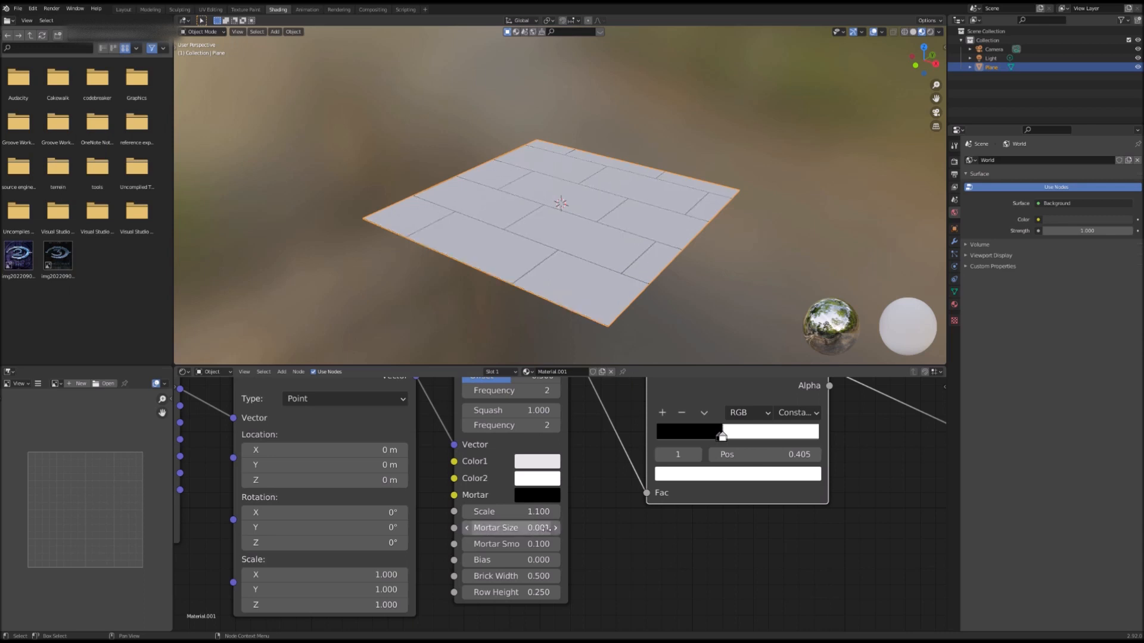
# Step: Set the Brick Texture's Brick Width to 0.7 and Row Height to 0.05
pyautogui.moveTo(608, 327); pyautogui.dragTo(593, 324, button='middle')
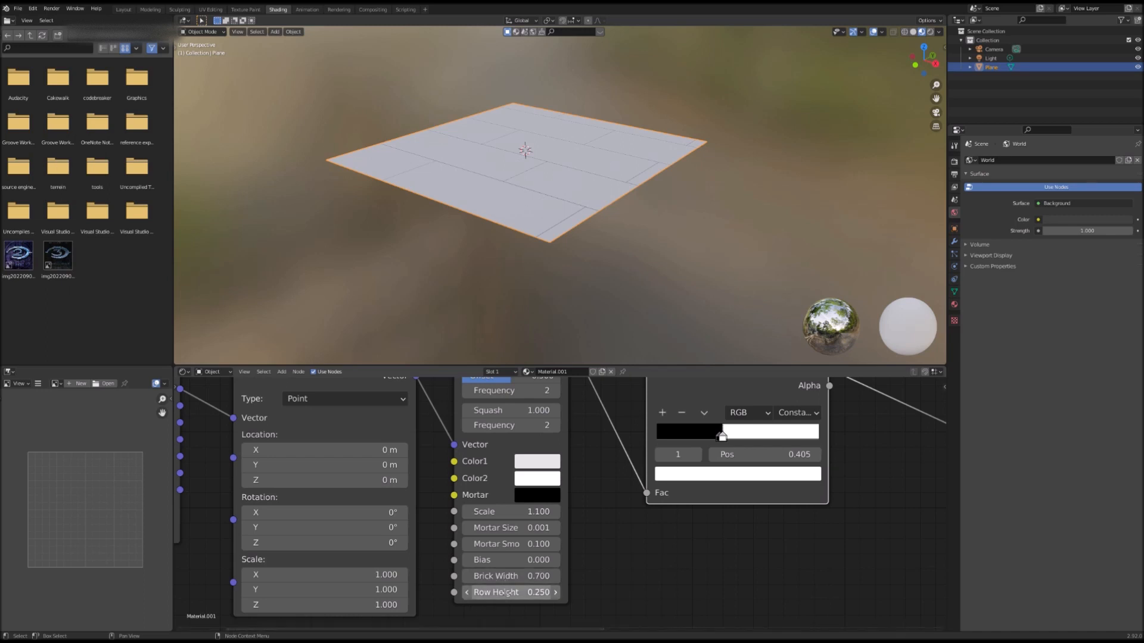
pyautogui.moveTo(514, 593); pyautogui.dragTo(487, 593)
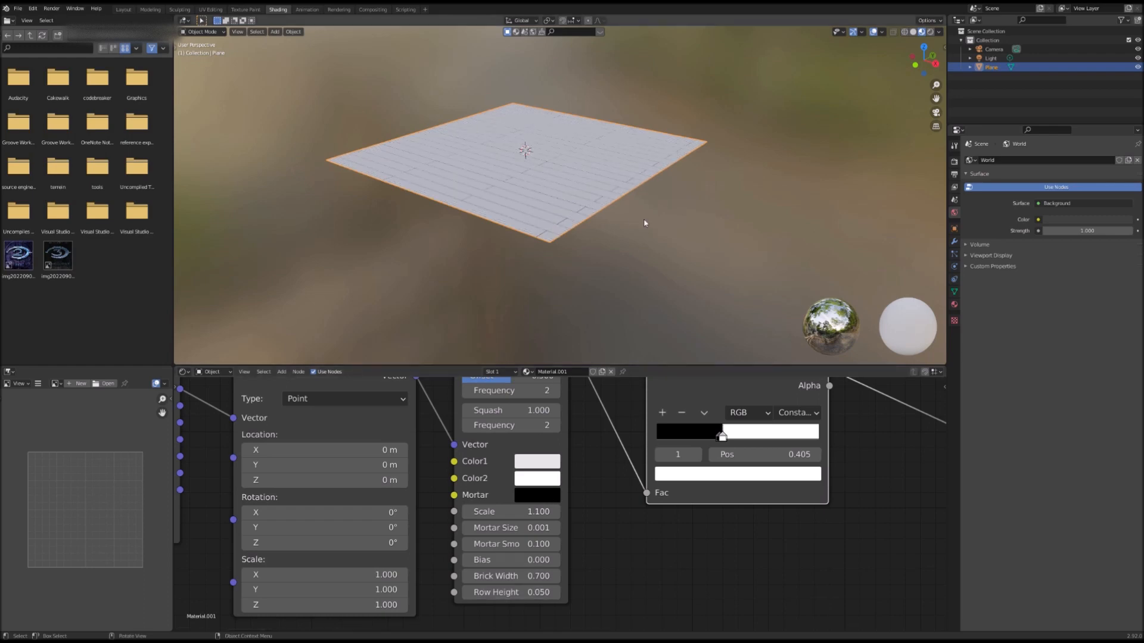
# Step: Shift the Mix node a little to the right in the node tree
pyautogui.hotkey('shift', '`')
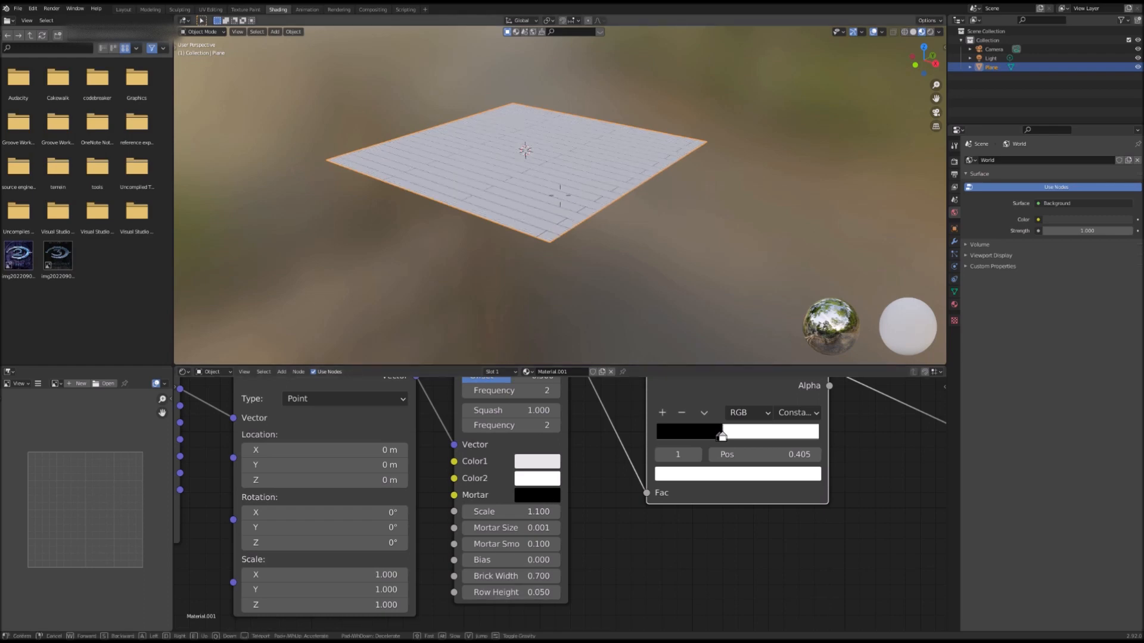
pyautogui.press('w')
pyautogui.press('s')
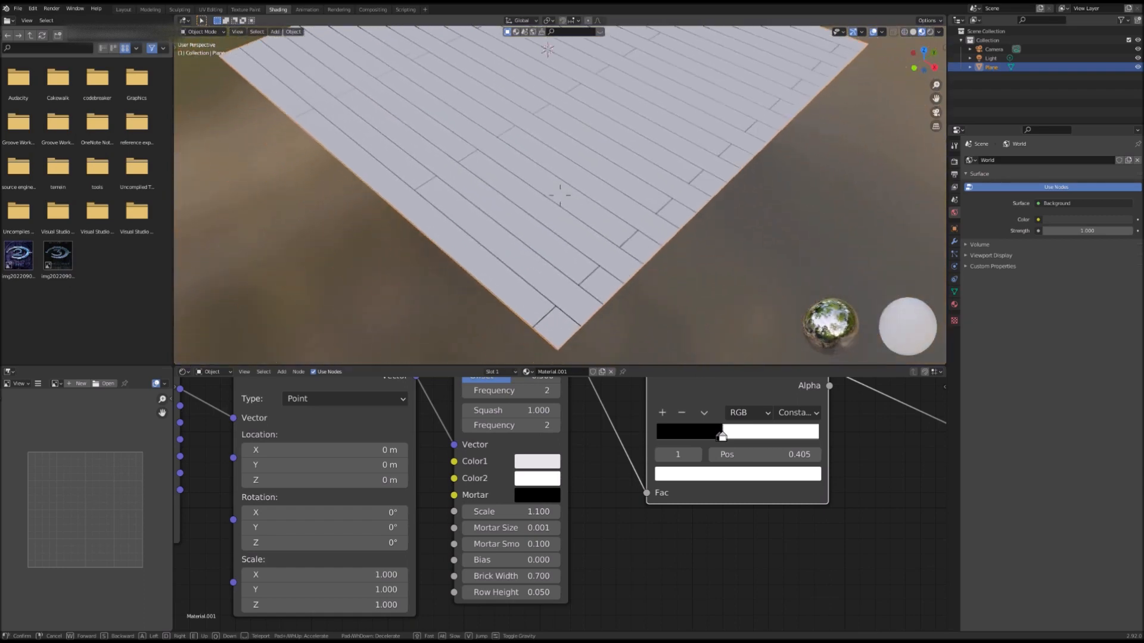
pyautogui.click(561, 197)
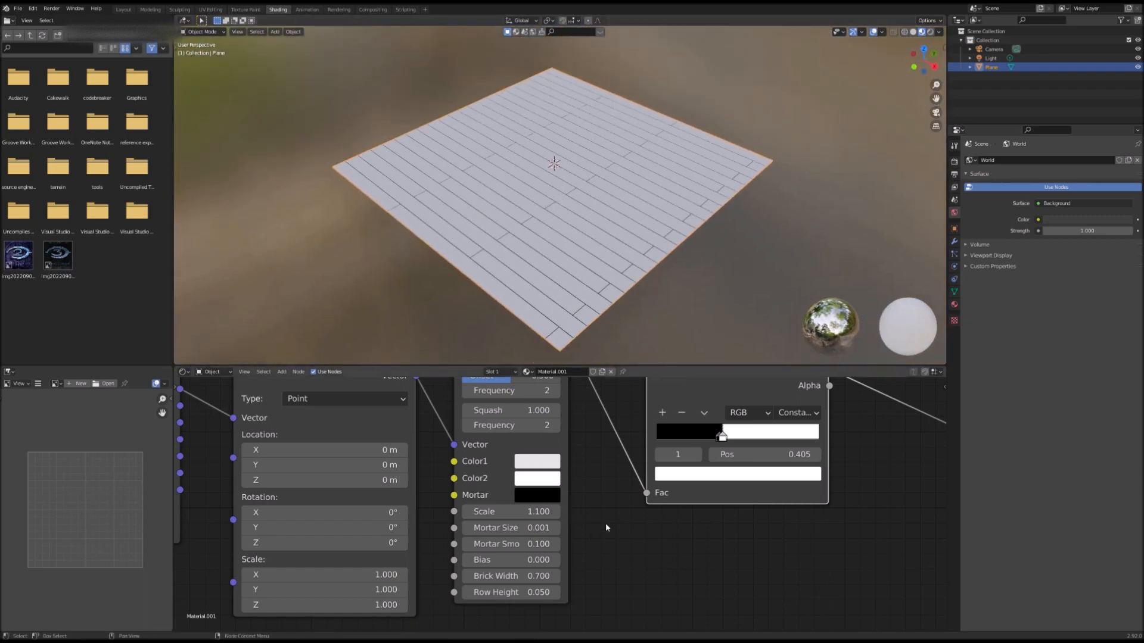
pyautogui.scroll(-3, 605, 523)
pyautogui.moveTo(605, 522); pyautogui.dragTo(293, 567, button='middle')
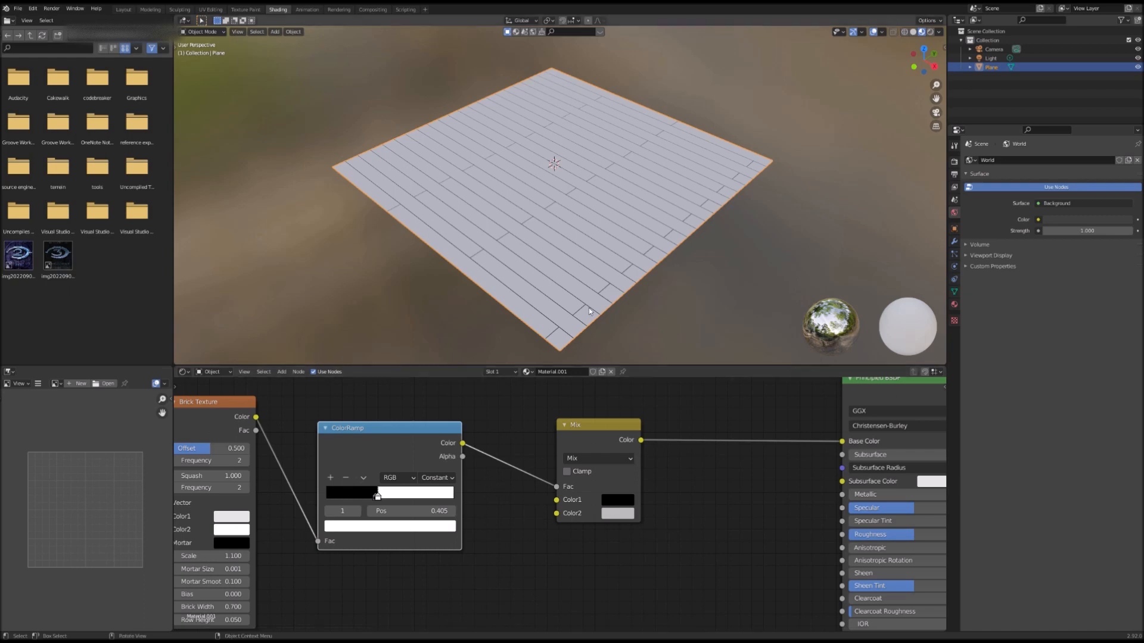
pyautogui.scroll(-4, 617, 240)
pyautogui.scroll(4, 617, 239)
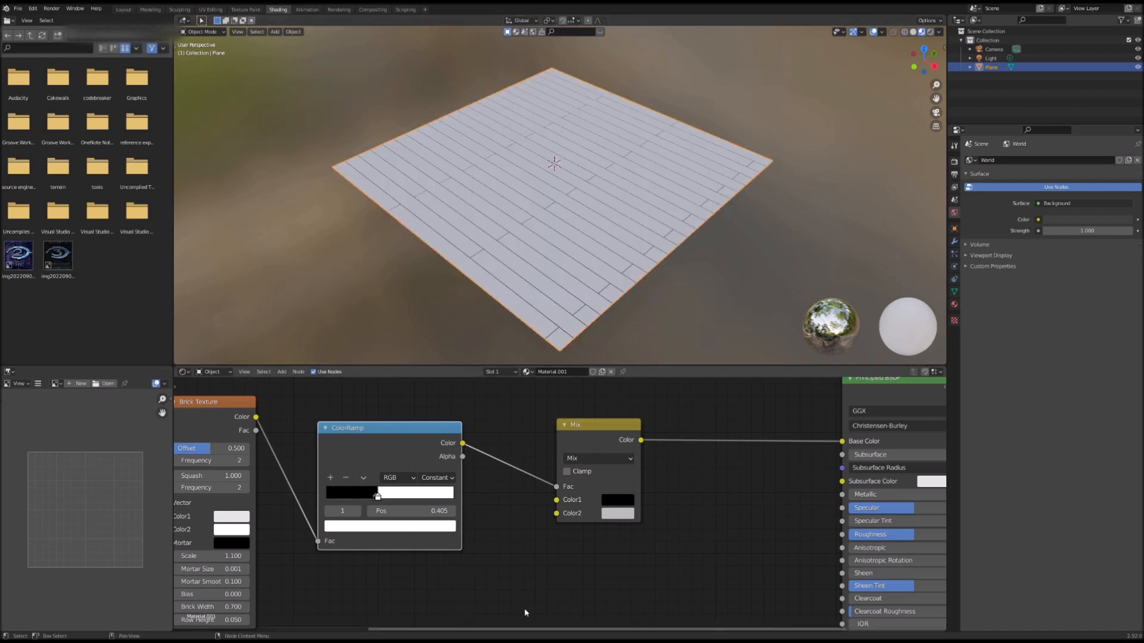
pyautogui.scroll(-2, 464, 471)
pyautogui.moveTo(463, 472); pyautogui.dragTo(552, 435, button='middle')
pyautogui.scroll(-2, 572, 485)
pyautogui.moveTo(582, 483); pyautogui.dragTo(638, 458, button='middle')
pyautogui.scroll(-5, 639, 458)
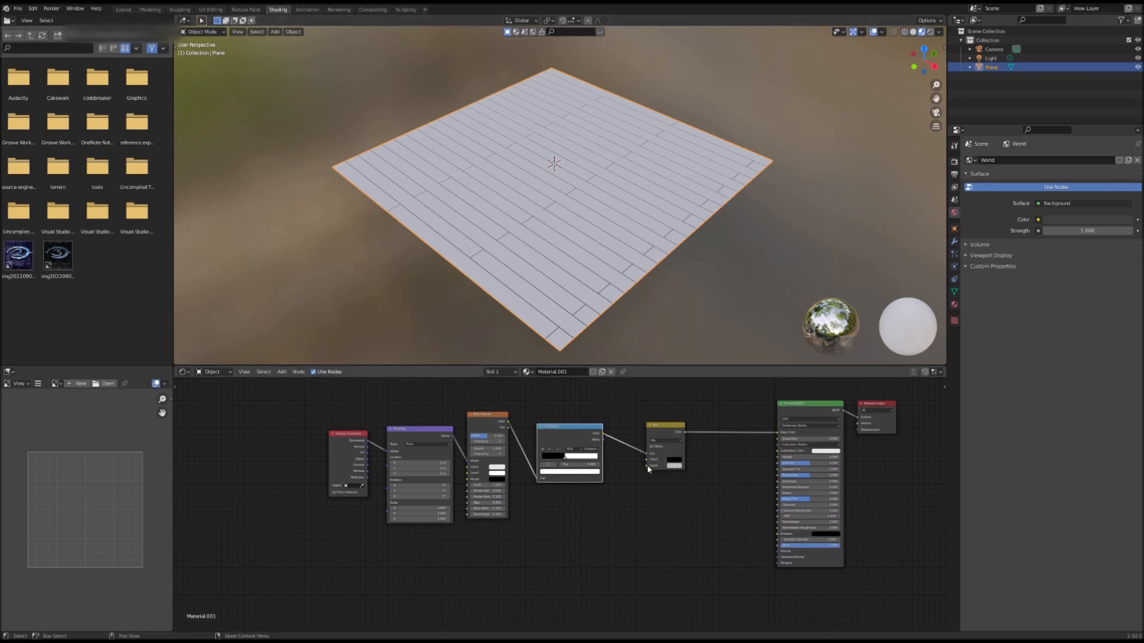
pyautogui.moveTo(661, 434); pyautogui.dragTo(677, 430)
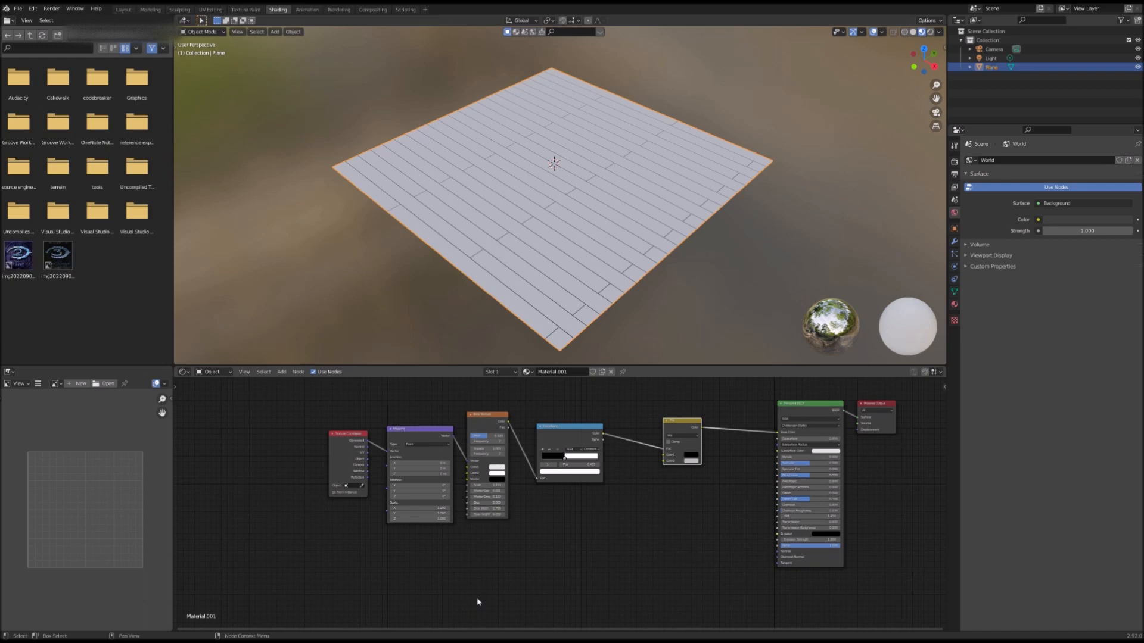
# Step: Add a Noise Texture node below the Brick Texture
pyautogui.hotkey('shift', 'a')
pyautogui.click(478, 536)
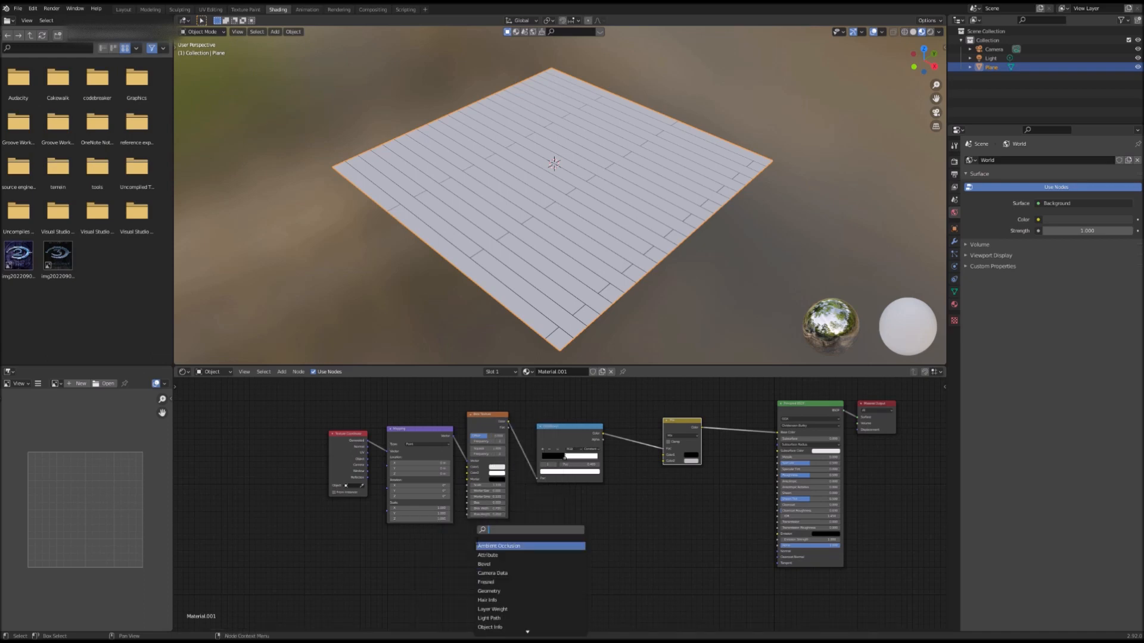
pyautogui.write('noise')
pyautogui.press('Return')
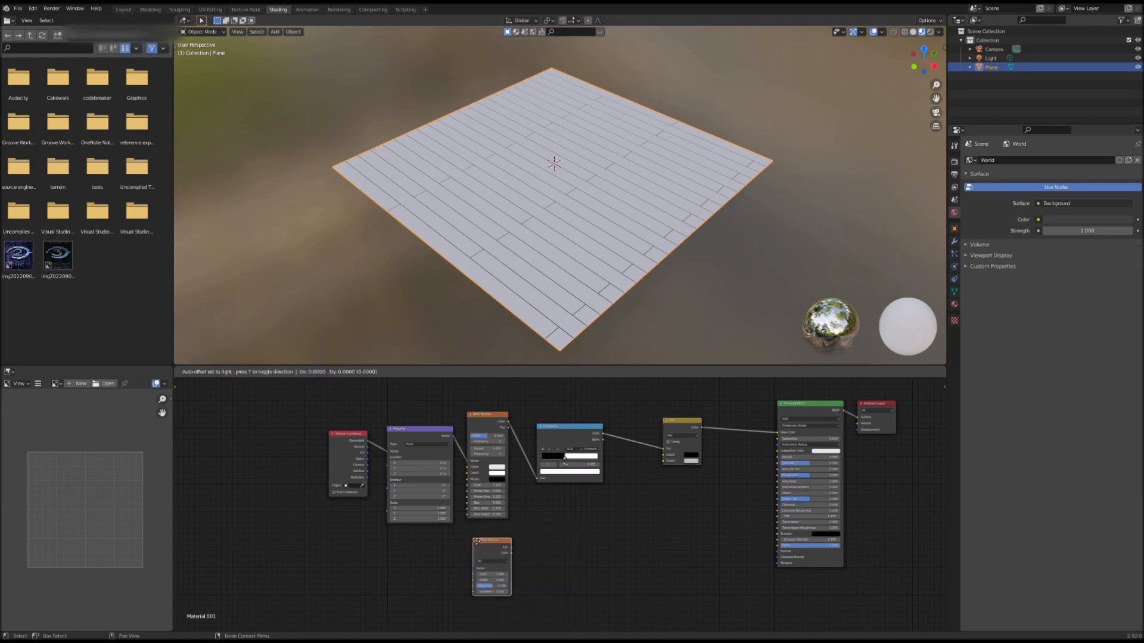
pyautogui.click(470, 540)
# Step: Duplicate the ColorRamp and place the copy beside the Noise Texture
pyautogui.scroll(-1, 527, 532)
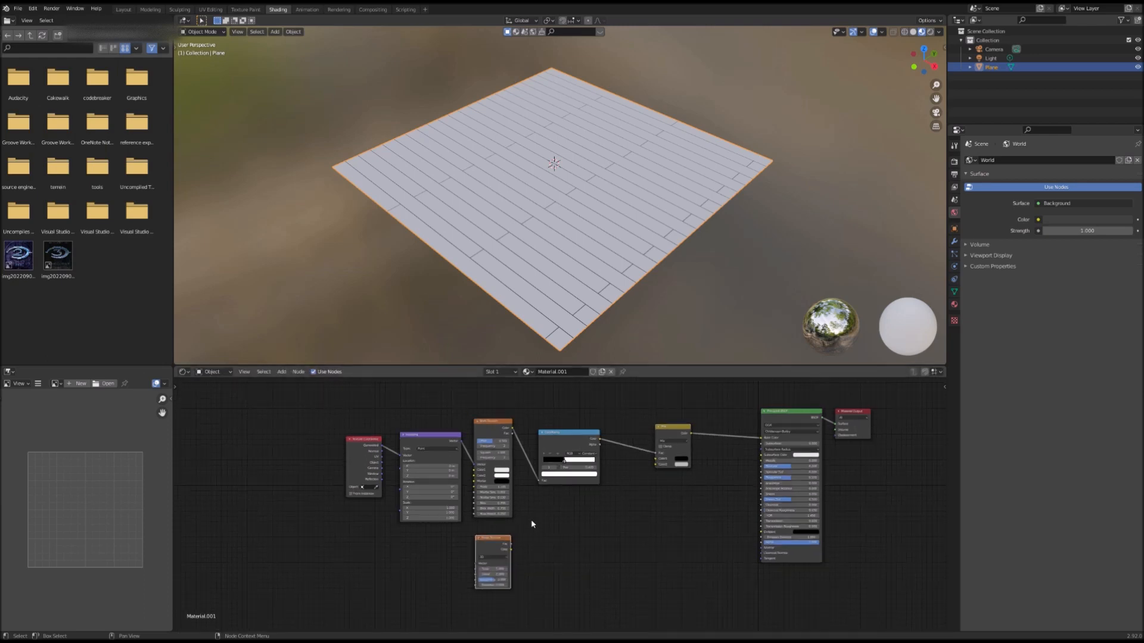
pyautogui.rightClick(578, 443)
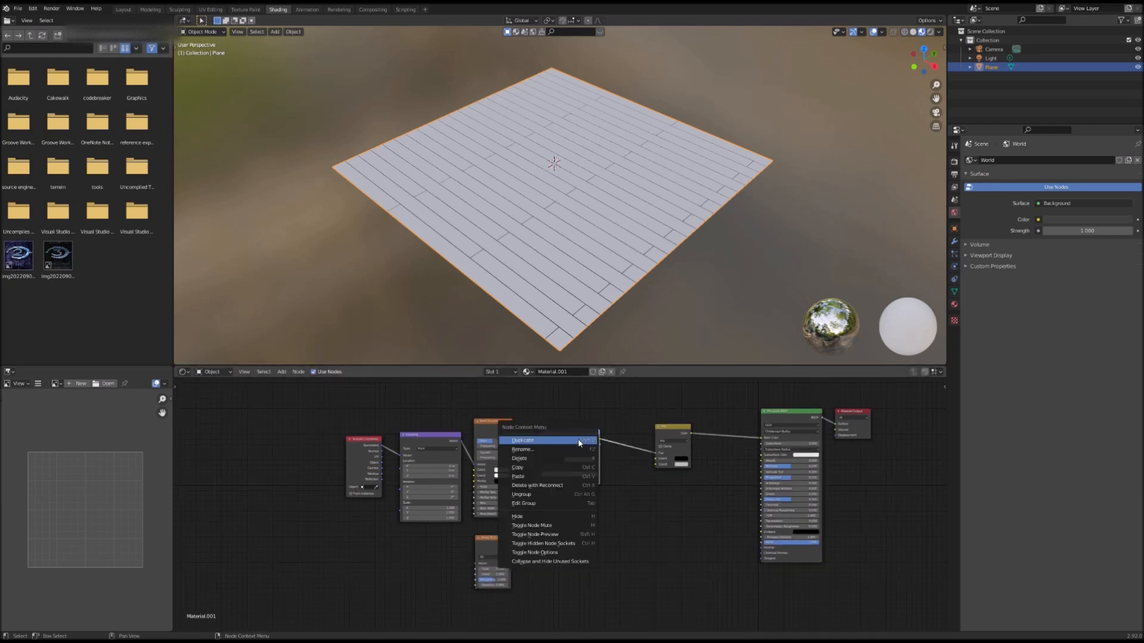
pyautogui.click(578, 445)
pyautogui.click(569, 558)
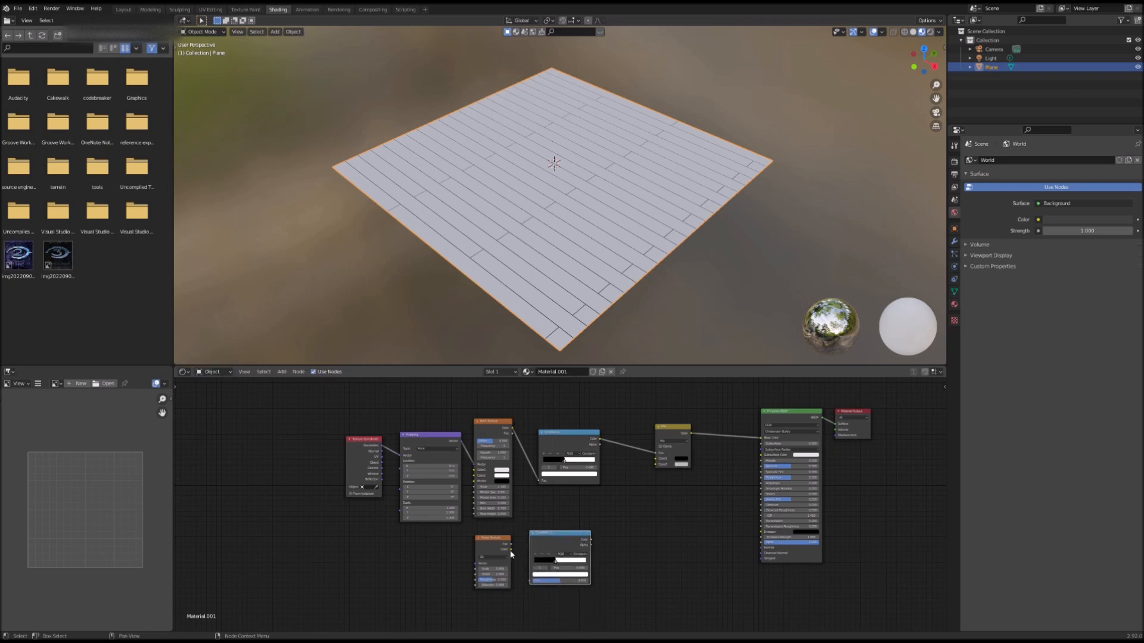
# Step: Feed the Noise Texture's Fac into the copied ColorRamp and add Texture Coordinate and Mapping nodes to the Noise Texture
pyautogui.moveTo(511, 550); pyautogui.dragTo(531, 581)
pyautogui.click(489, 540)
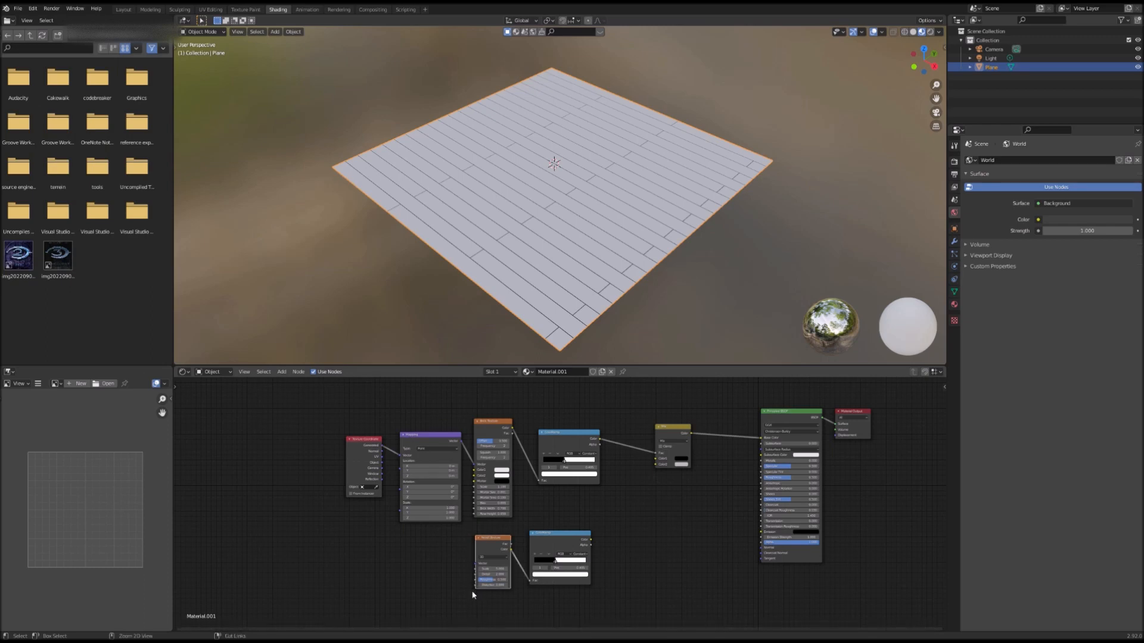
pyautogui.hotkey('ctrl', 't')
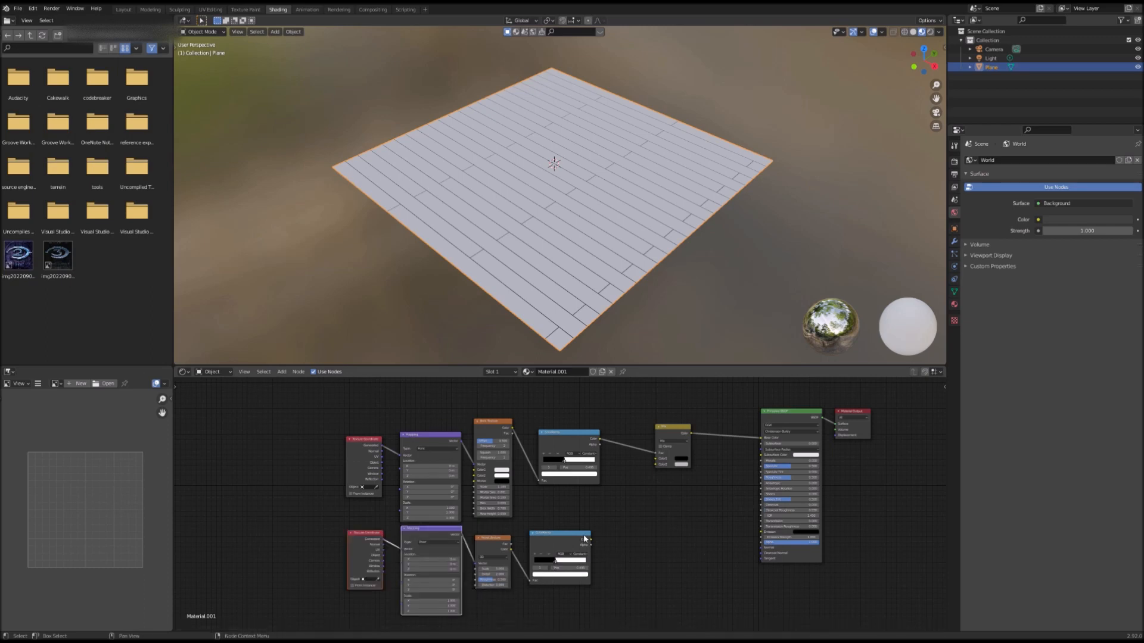
# Step: Connect the copied ColorRamp's Color to the Mix node's Color2, then detach that link again
pyautogui.moveTo(590, 539); pyautogui.dragTo(654, 462)
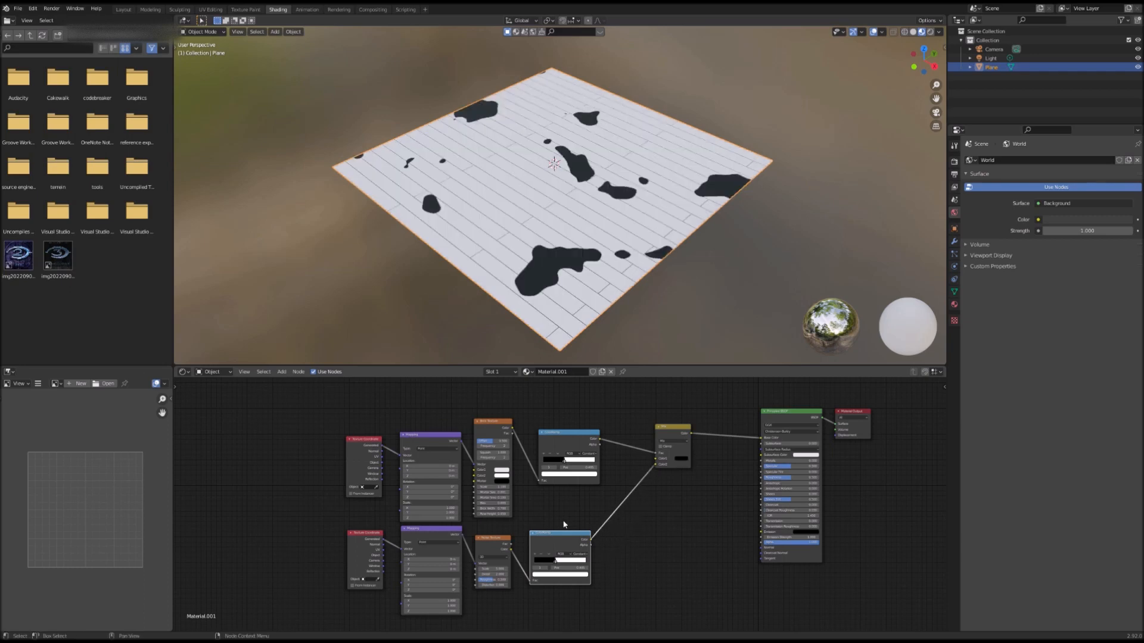
pyautogui.moveTo(550, 531); pyautogui.dragTo(519, 505, button='middle')
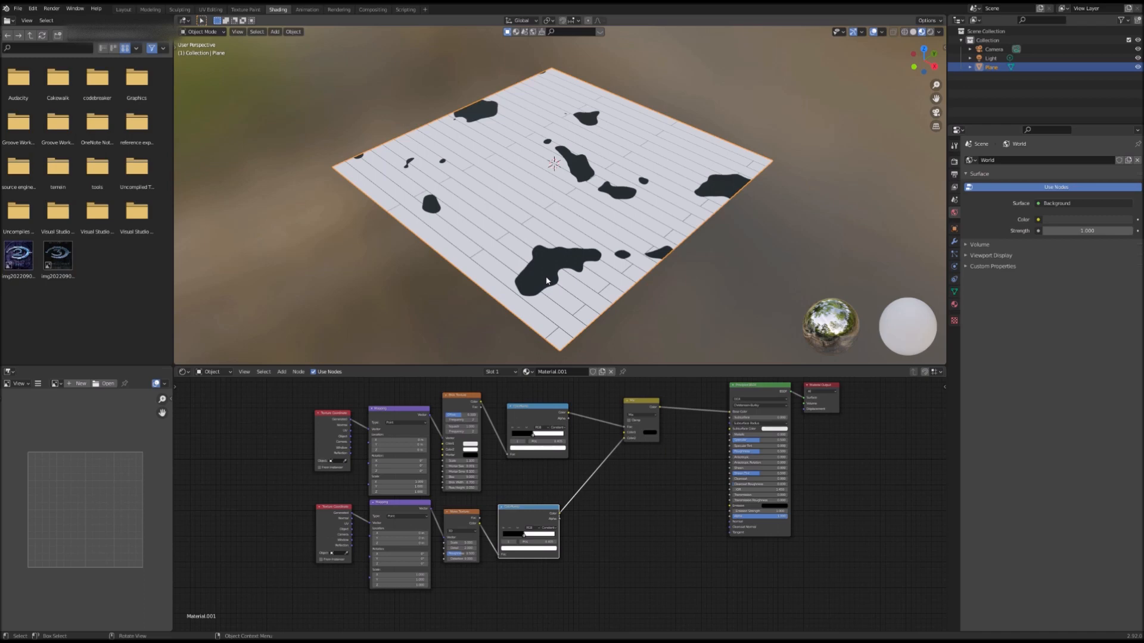
pyautogui.moveTo(623, 439); pyautogui.dragTo(601, 483)
# Step: Duplicate the Mix node and feed the copied ColorRamp's Color into the new Mix node
pyautogui.rightClick(652, 406)
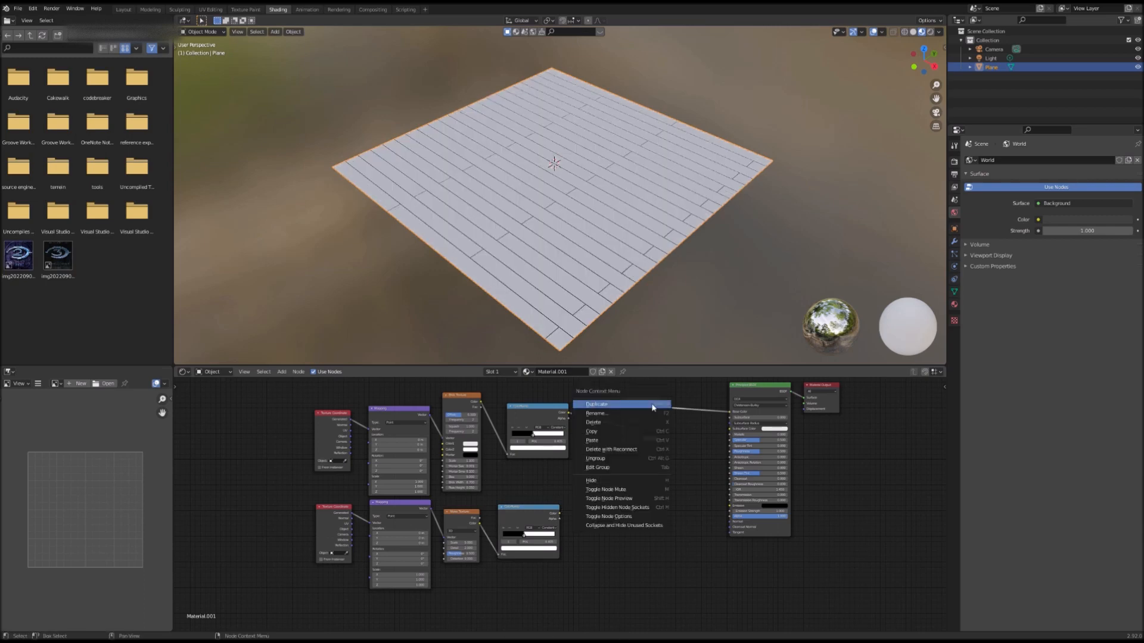
pyautogui.click(652, 405)
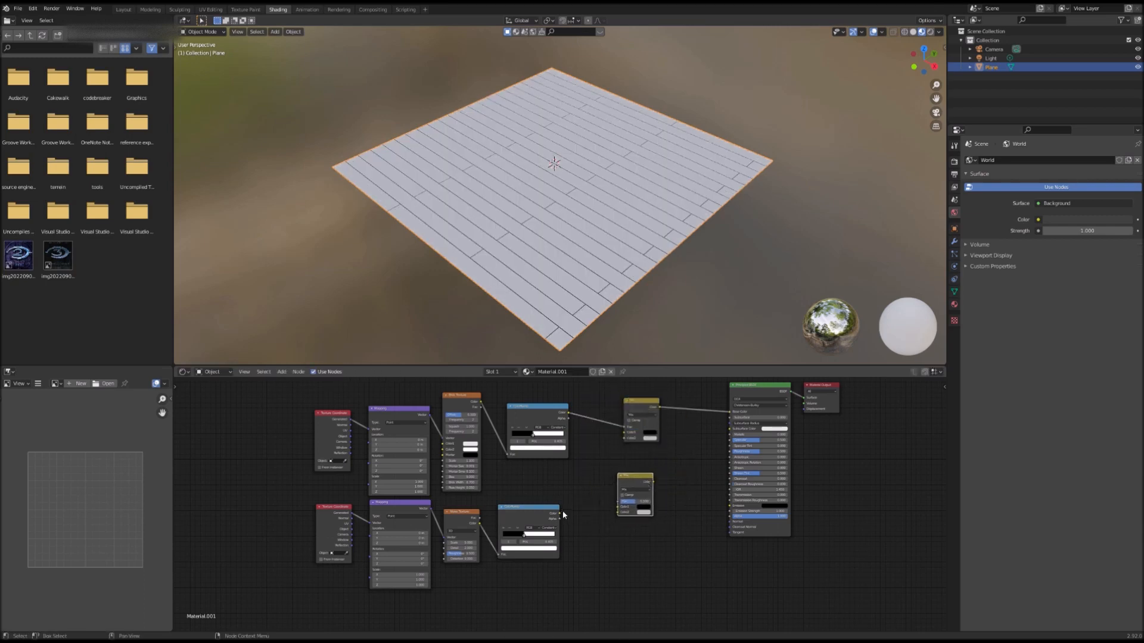
pyautogui.moveTo(560, 514); pyautogui.dragTo(608, 492)
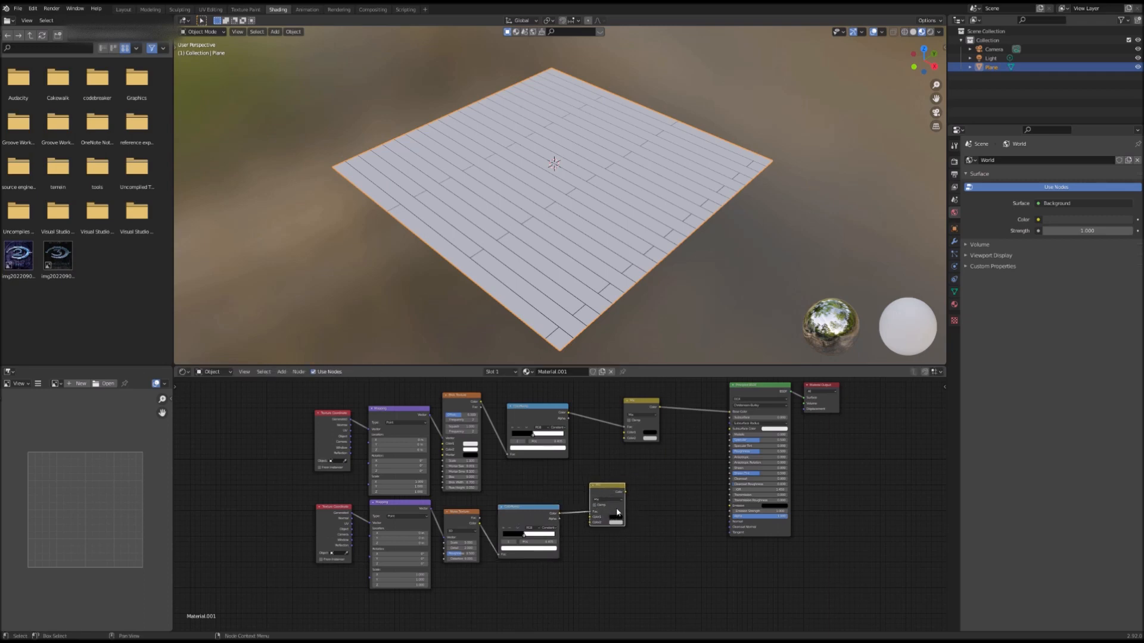
# Step: Connect the new Mix node's Color output to the first Mix node's Color2 input
pyautogui.moveTo(623, 492); pyautogui.dragTo(624, 440)
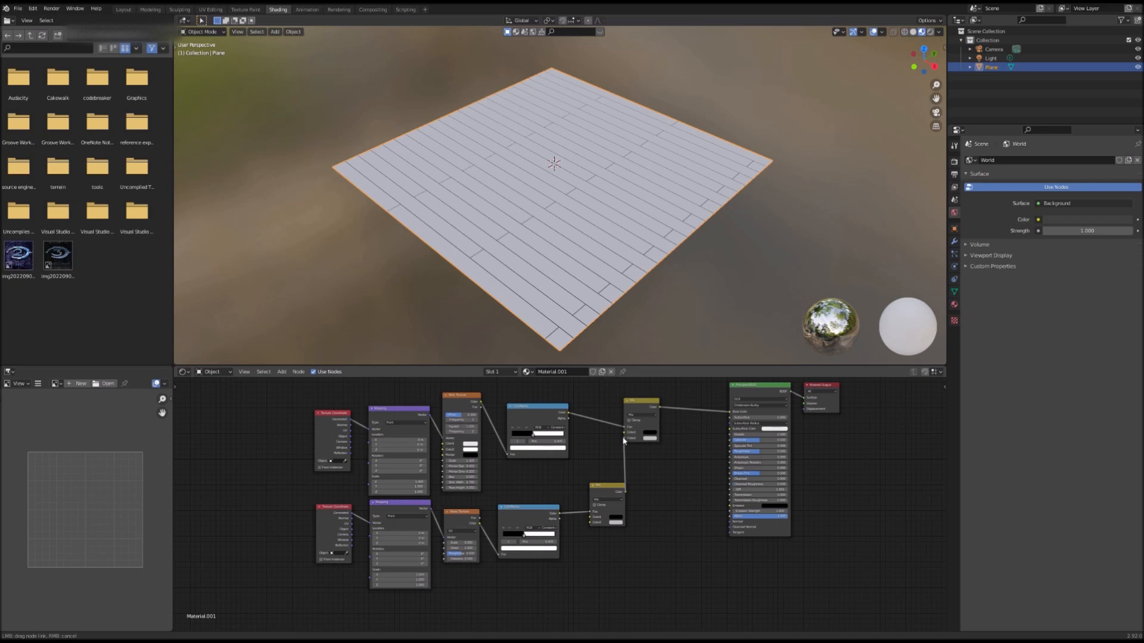
pyautogui.moveTo(624, 440); pyautogui.dragTo(624, 439)
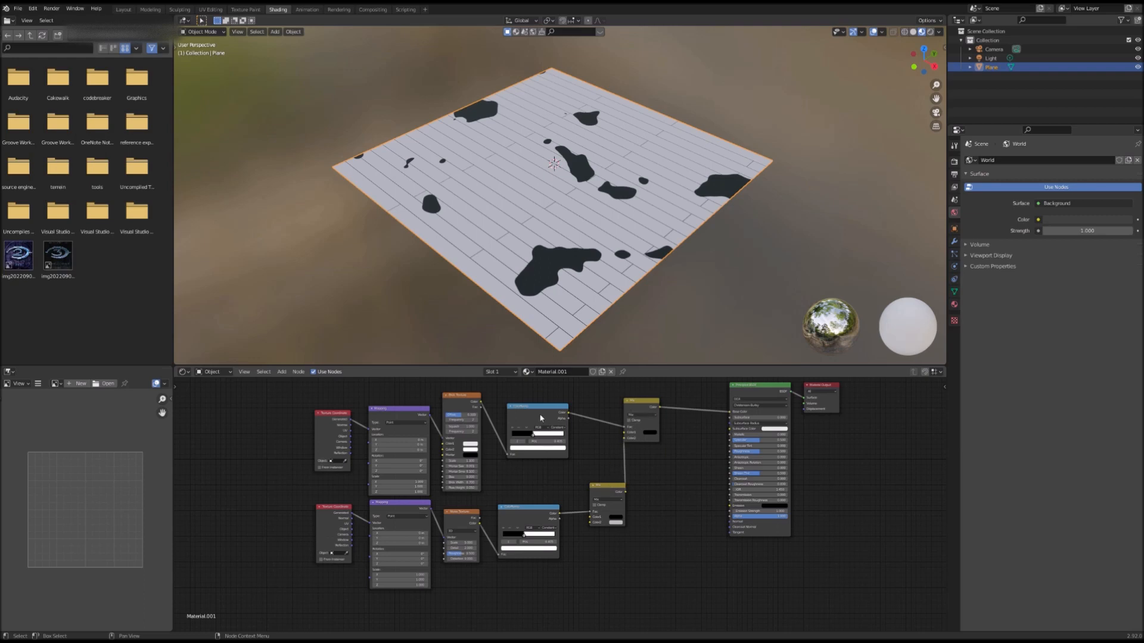
pyautogui.moveTo(612, 490); pyautogui.dragTo(598, 486)
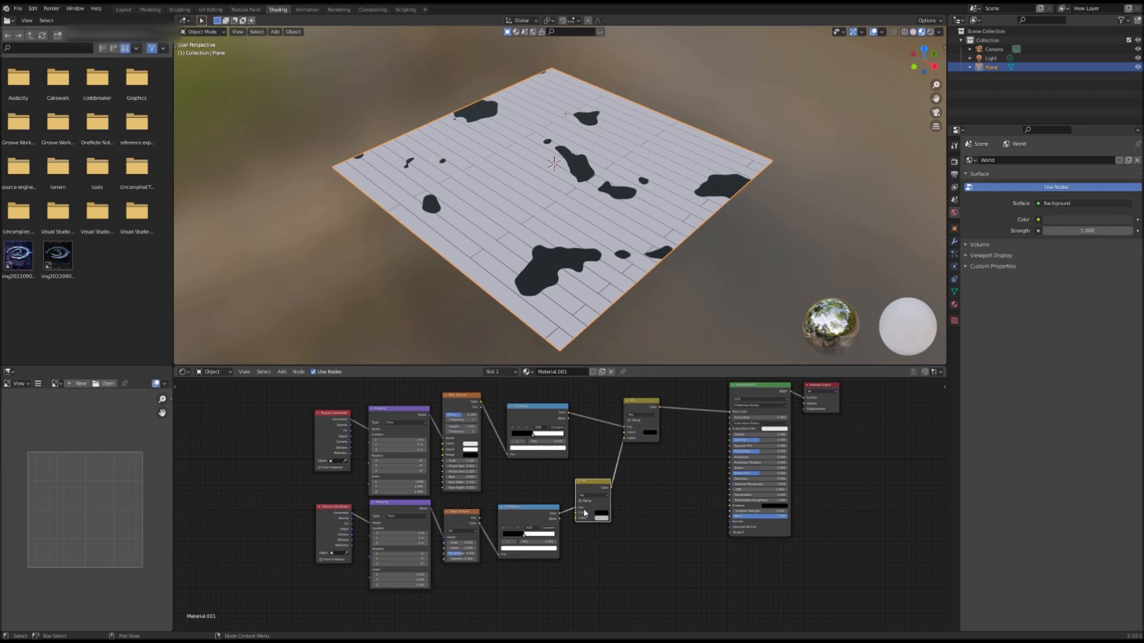
# Step: Set the Noise Texture's Scale to 11, Detail to 6.2 and Roughness to 1, and slide its ColorRamp stop to about 0.455
pyautogui.scroll(3, 566, 536)
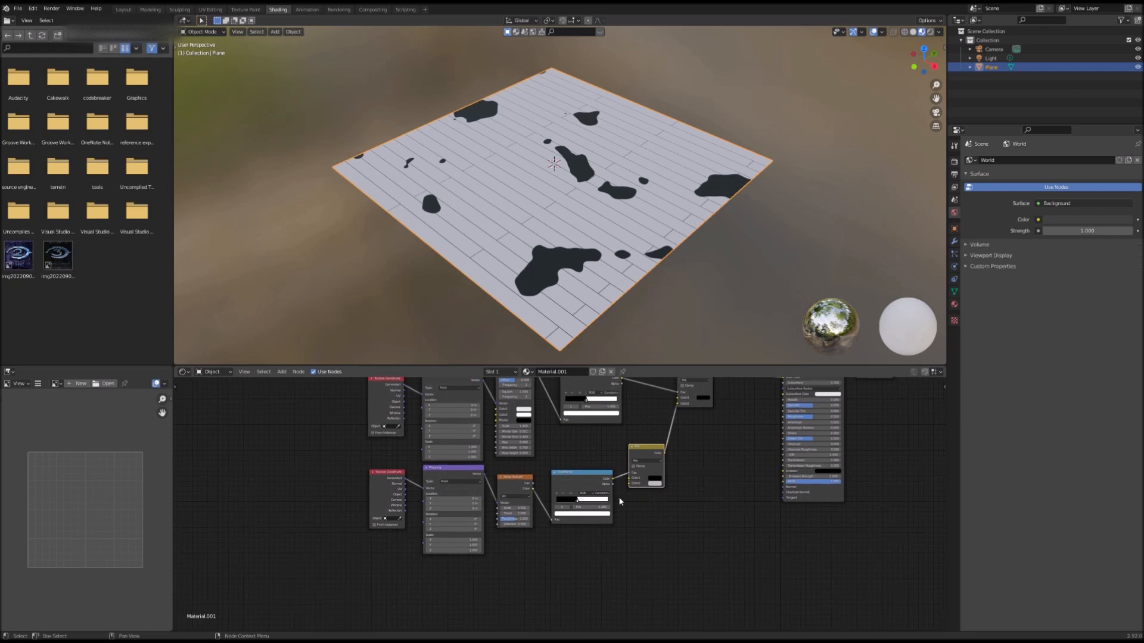
pyautogui.moveTo(588, 502); pyautogui.dragTo(591, 531)
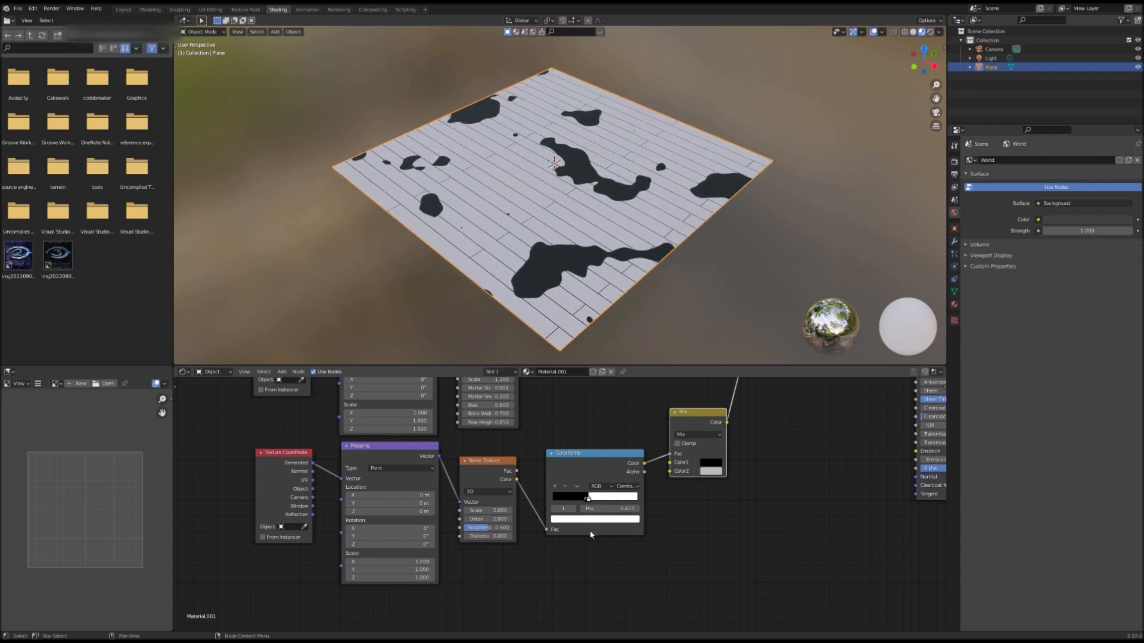
pyautogui.scroll(3, 488, 522)
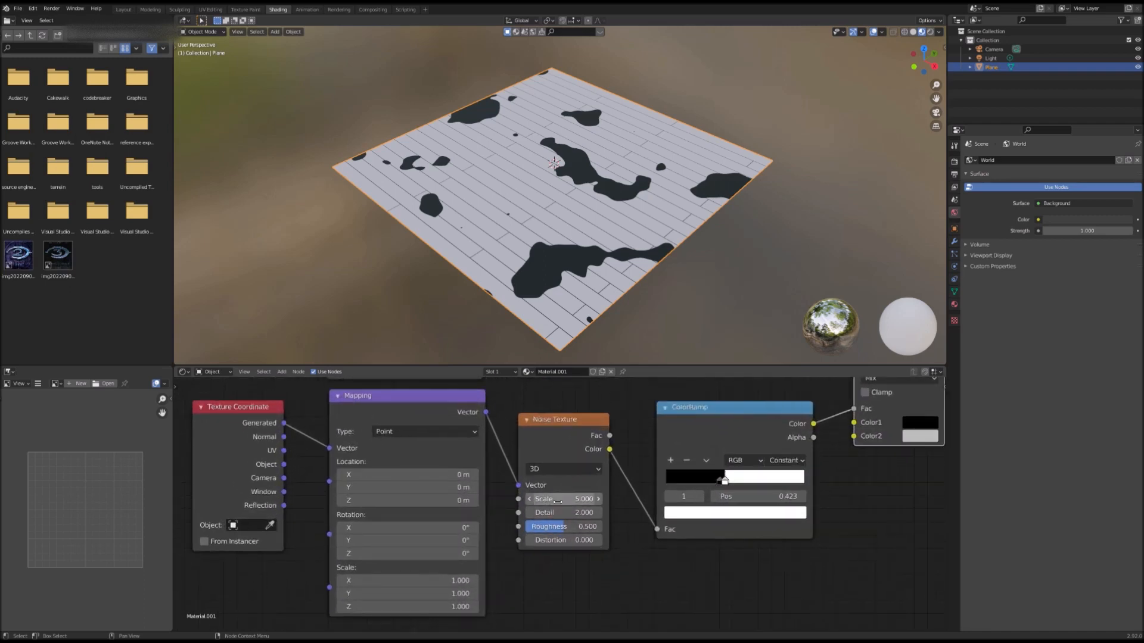
pyautogui.moveTo(560, 504); pyautogui.dragTo(584, 499)
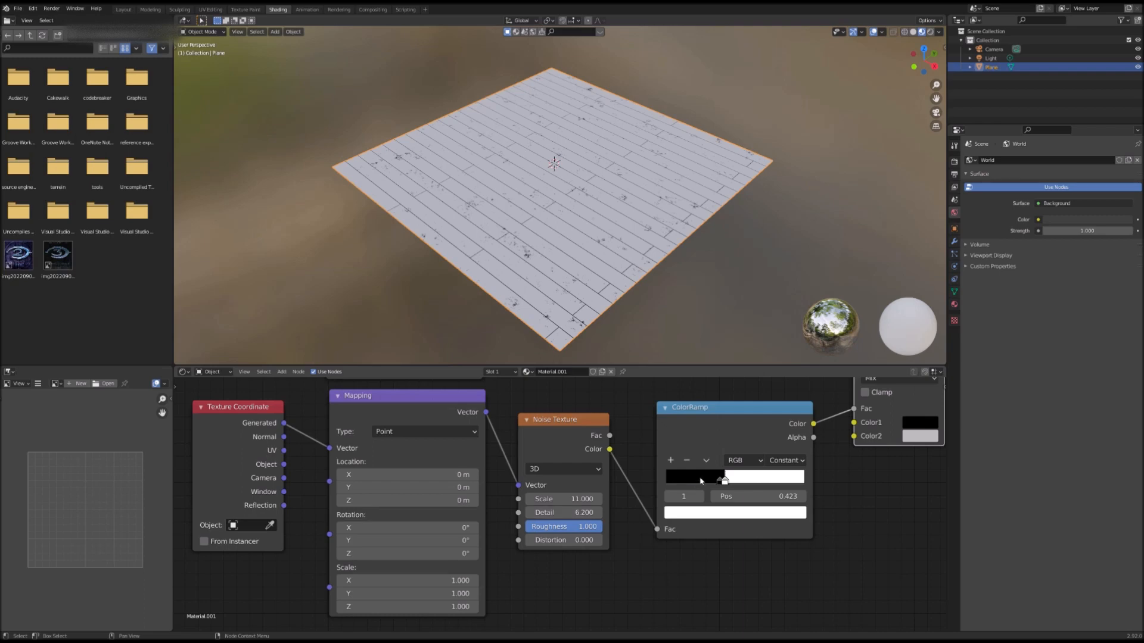
pyautogui.moveTo(725, 484); pyautogui.dragTo(731, 492)
# Step: Add a Wave Texture node below the Noise Texture, with Texture Coordinate and Mapping nodes attached
pyautogui.scroll(-3, 570, 555)
pyautogui.moveTo(572, 563); pyautogui.dragTo(330, 581, button='middle')
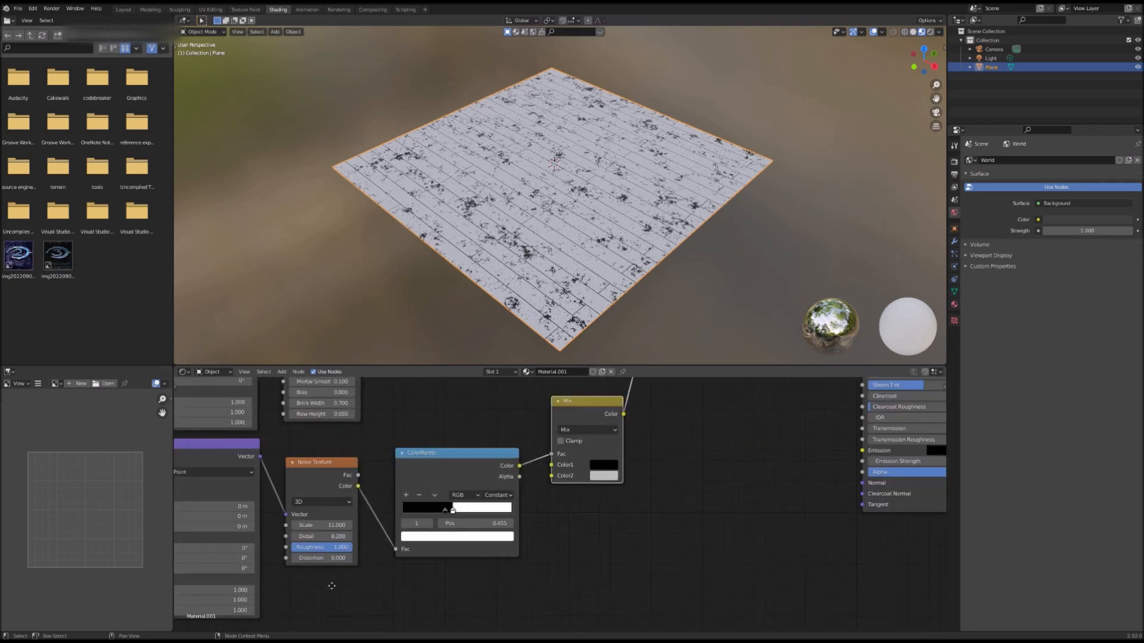
pyautogui.scroll(-1, 564, 550)
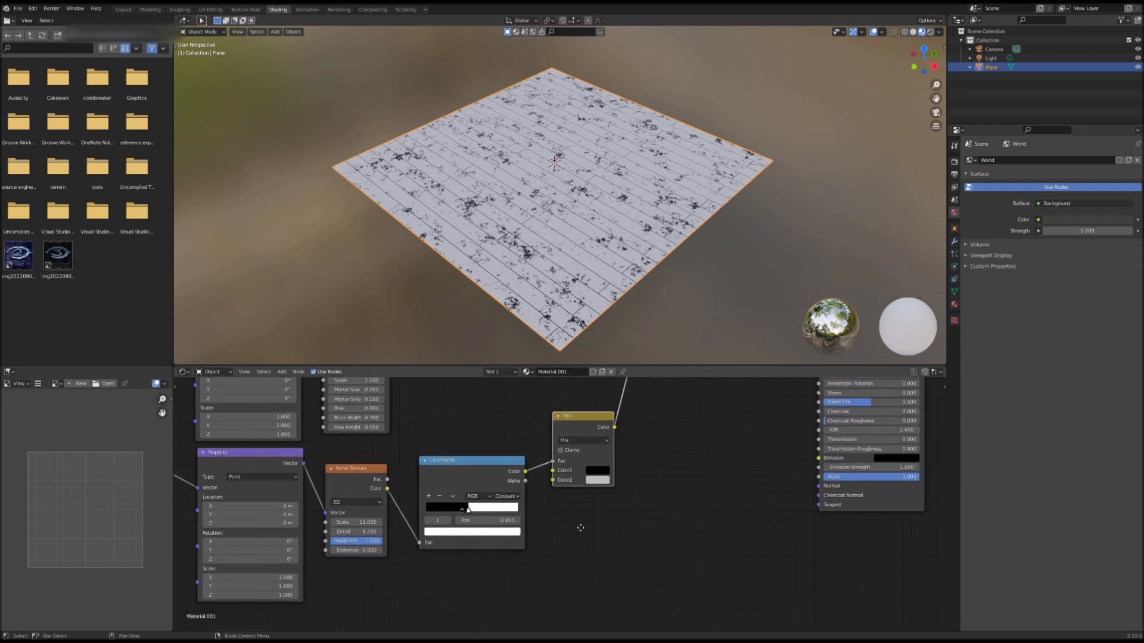
pyautogui.moveTo(586, 450); pyautogui.dragTo(617, 468, button='middle')
pyautogui.moveTo(616, 468); pyautogui.dragTo(672, 469)
pyautogui.moveTo(671, 469); pyautogui.dragTo(664, 509, button='middle')
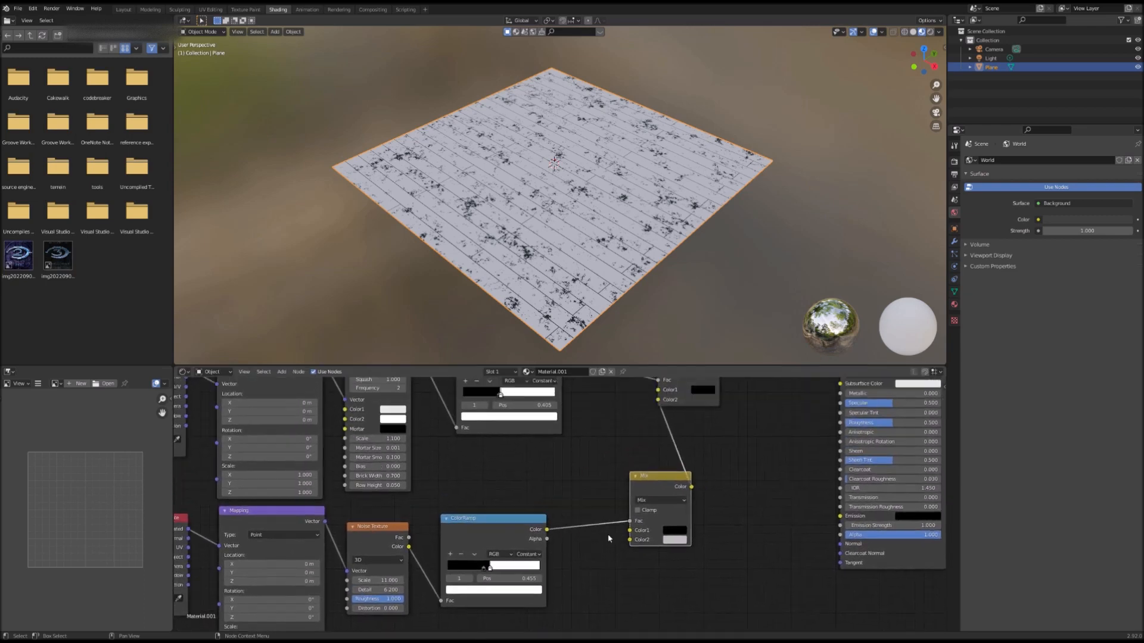
pyautogui.moveTo(578, 264)
pyautogui.mouseDown(button='middle')
pyautogui.moveTo(572, 270)
pyautogui.moveTo(577, 259)
pyautogui.mouseUp(button='middle')
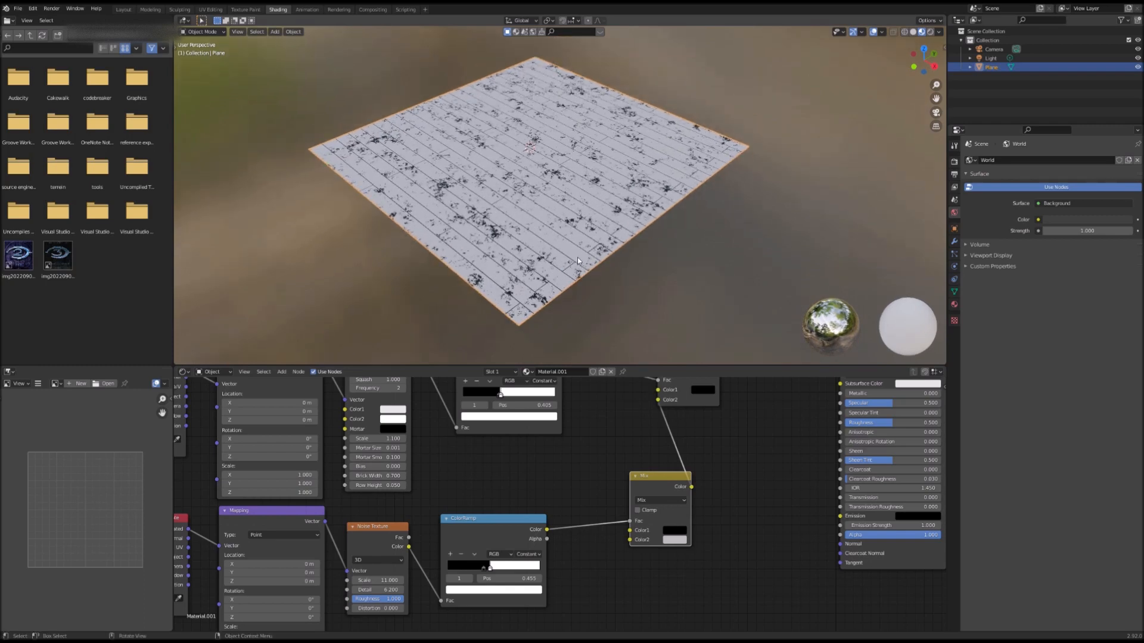
pyautogui.scroll(-1, 605, 508)
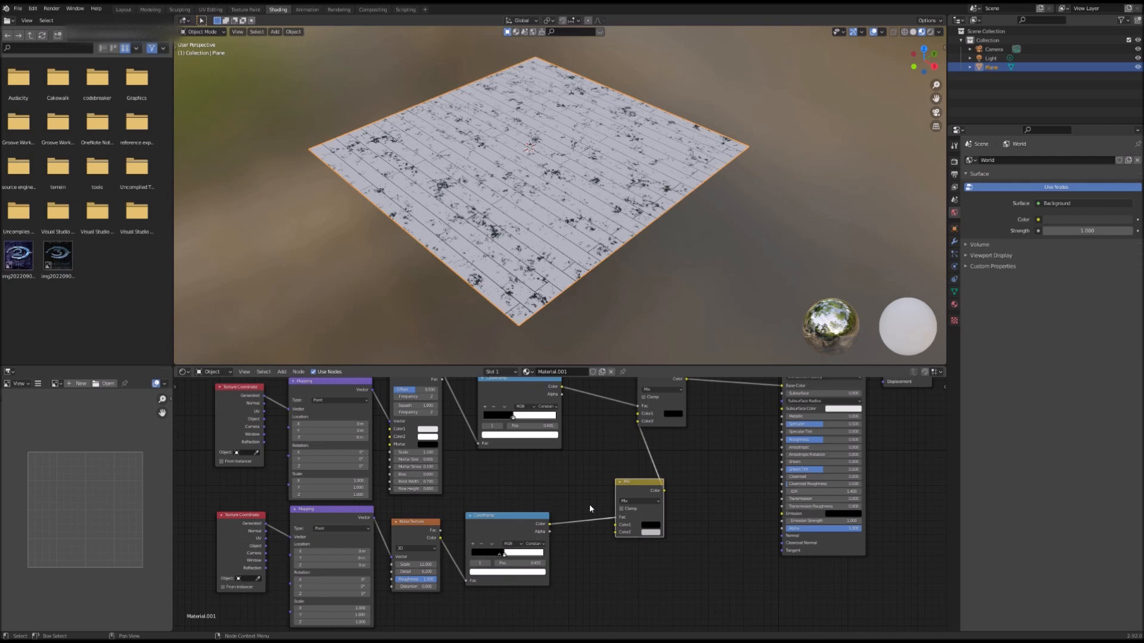
pyautogui.scroll(-2, 588, 504)
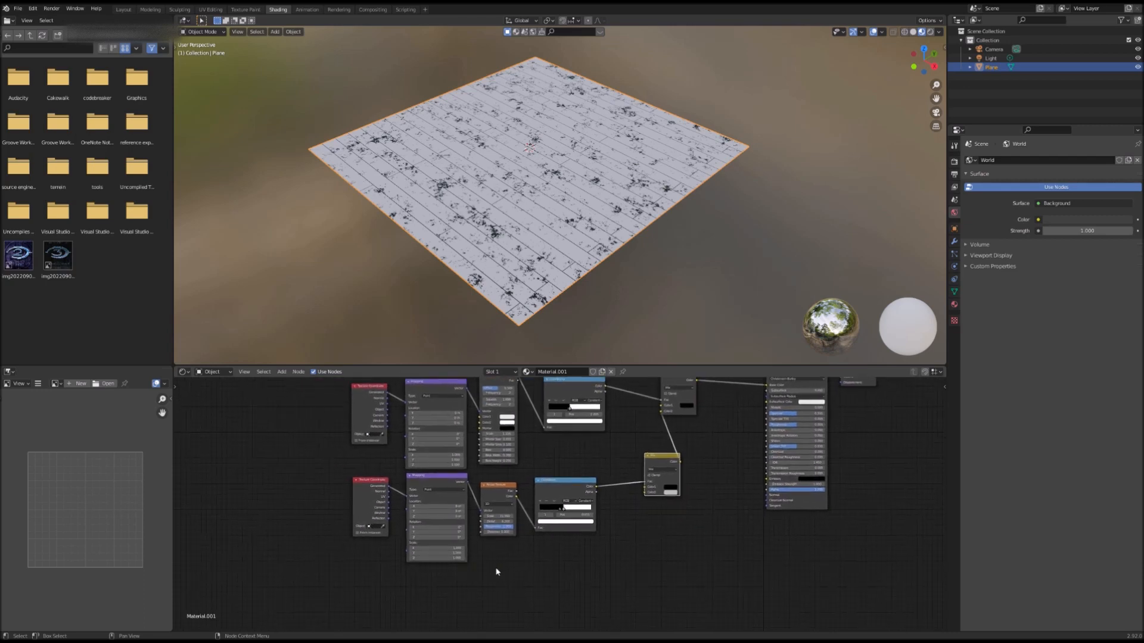
pyautogui.hotkey('shift', 'a')
pyautogui.click(506, 534)
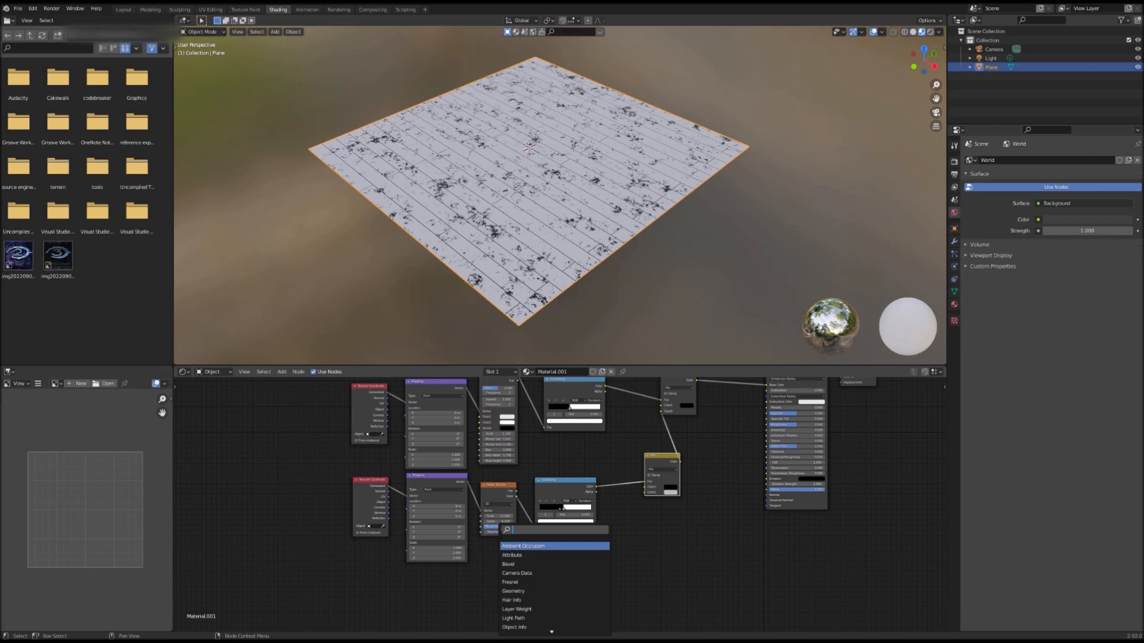
pyautogui.write('wave')
pyautogui.press('Return')
pyautogui.click(503, 592)
pyautogui.moveTo(502, 592); pyautogui.dragTo(527, 506, button='middle')
pyautogui.hotkey('ctrl', 't')
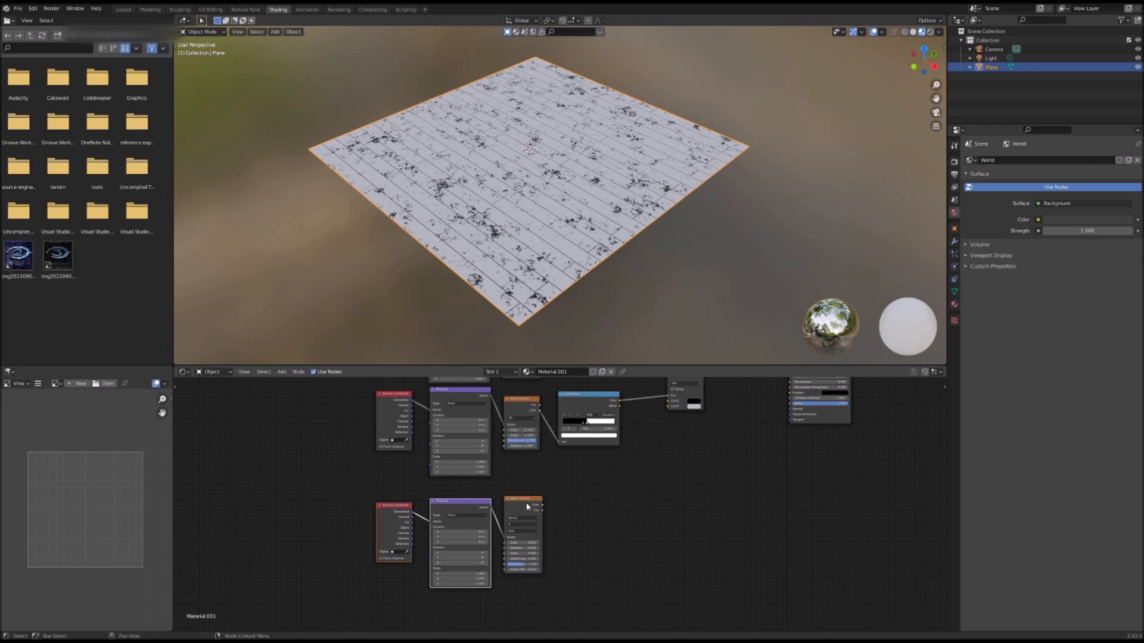
# Step: Duplicate a ColorRamp and place the copy beside the Wave Texture
pyautogui.moveTo(602, 473); pyautogui.dragTo(542, 525, button='middle')
pyautogui.click(544, 457)
pyautogui.rightClick(544, 457)
pyautogui.click(545, 456)
pyautogui.click(552, 559)
pyautogui.moveTo(505, 579); pyautogui.dragTo(516, 545, button='middle')
pyautogui.scroll(5, 514, 538)
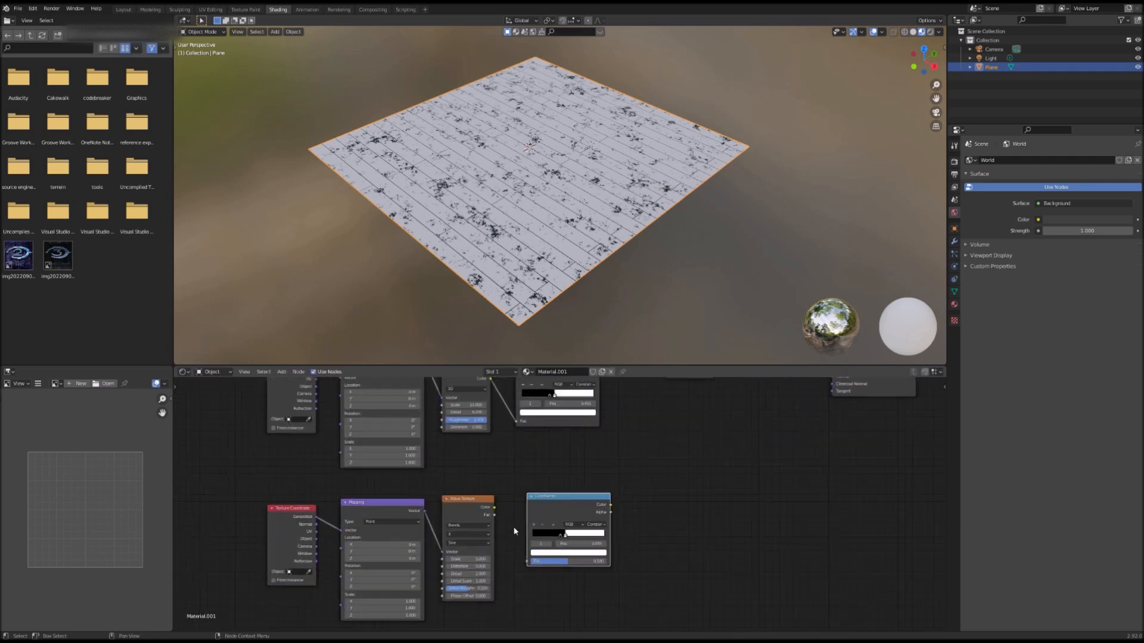
# Step: Feed the Wave Texture's Color into the new ColorRamp's Fac
pyautogui.moveTo(489, 510); pyautogui.dragTo(524, 567)
pyautogui.moveTo(583, 560); pyautogui.dragTo(533, 605, button='middle')
pyautogui.moveTo(727, 470); pyautogui.dragTo(701, 504, button='middle')
pyautogui.moveTo(538, 583); pyautogui.dragTo(623, 444)
# Step: Duplicate the Mix node and feed the wave ColorRamp's Color into its Color1
pyautogui.click(635, 388)
pyautogui.rightClick(635, 389)
pyautogui.click(635, 388)
pyautogui.click(610, 537)
pyautogui.moveTo(538, 582); pyautogui.dragTo(571, 572)
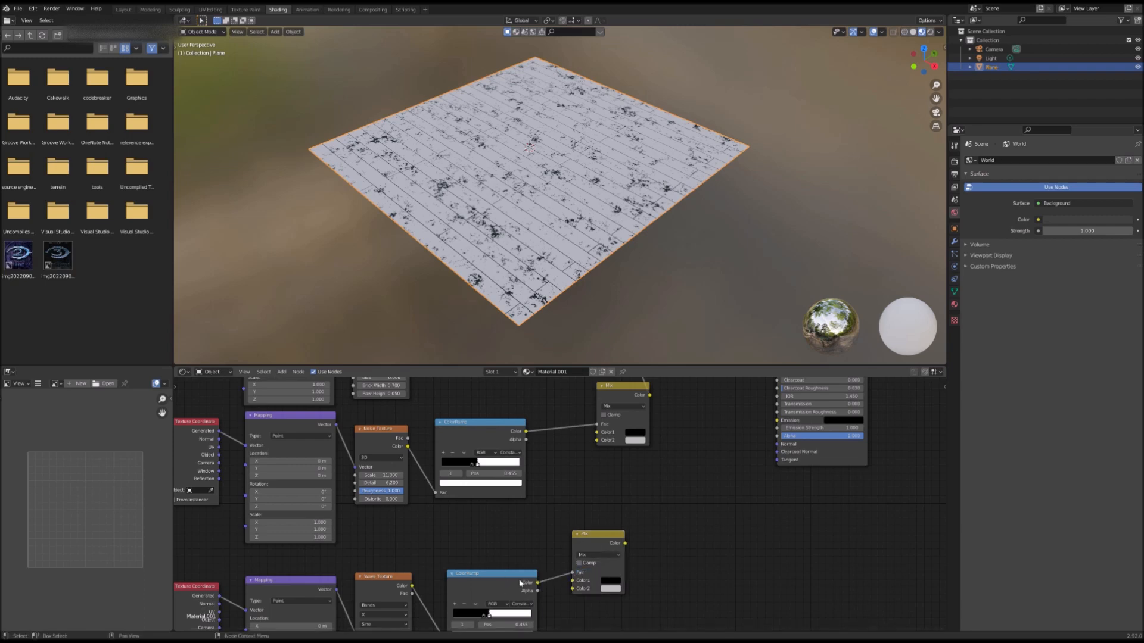
# Step: Connect the wave Mix node's Color output to the noise Mix node's Color2 input
pyautogui.moveTo(625, 544); pyautogui.dragTo(597, 440)
pyautogui.moveTo(624, 542); pyautogui.dragTo(596, 441)
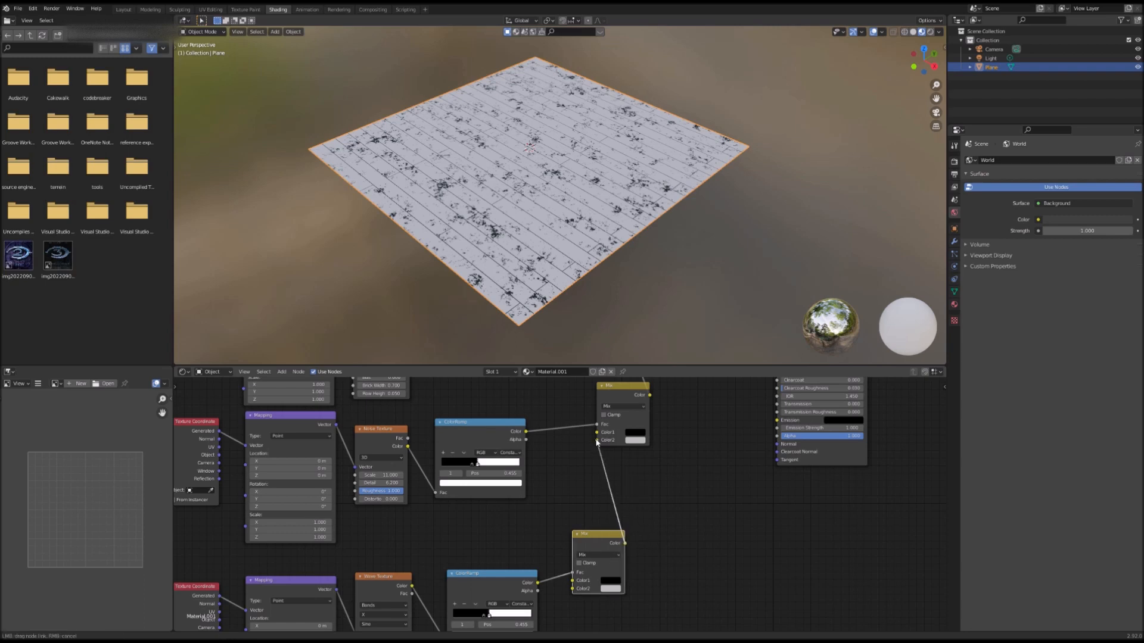
pyautogui.moveTo(596, 441); pyautogui.dragTo(596, 440)
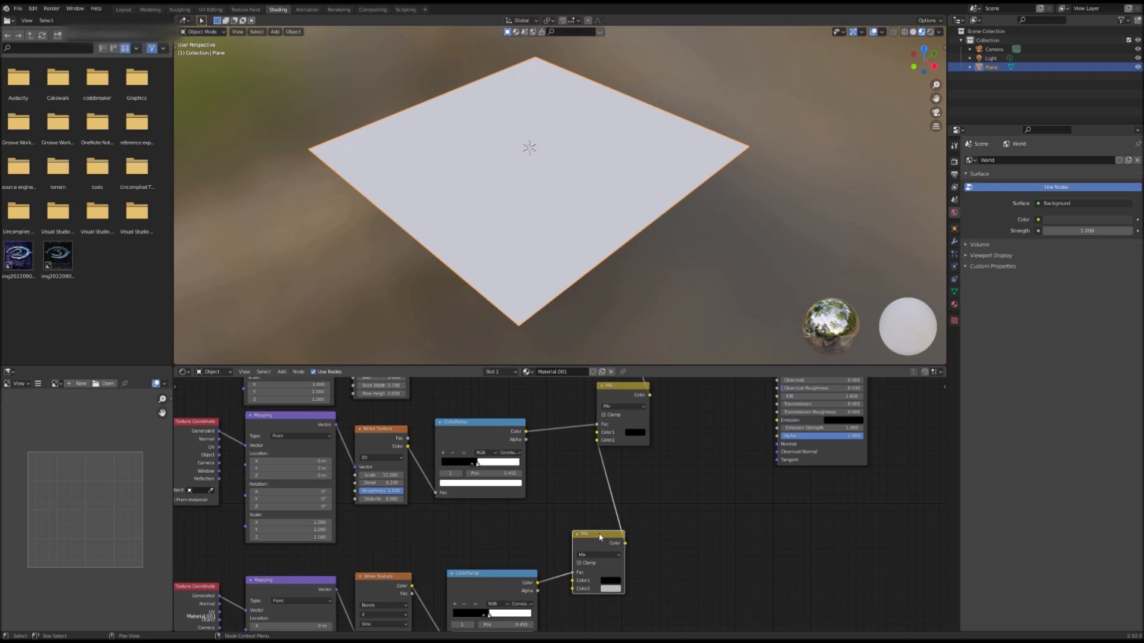
pyautogui.moveTo(599, 537); pyautogui.dragTo(591, 534)
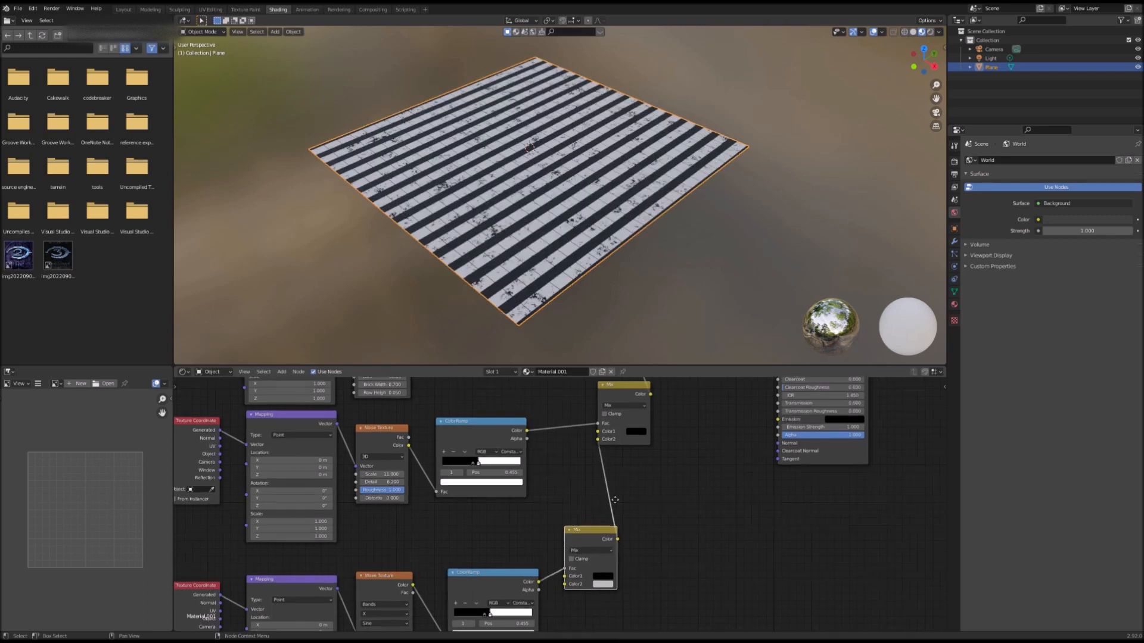
# Step: Change the Wave Texture's bands direction and nudge the wave ColorRamp's stop
pyautogui.moveTo(607, 500); pyautogui.dragTo(661, 447, button='middle')
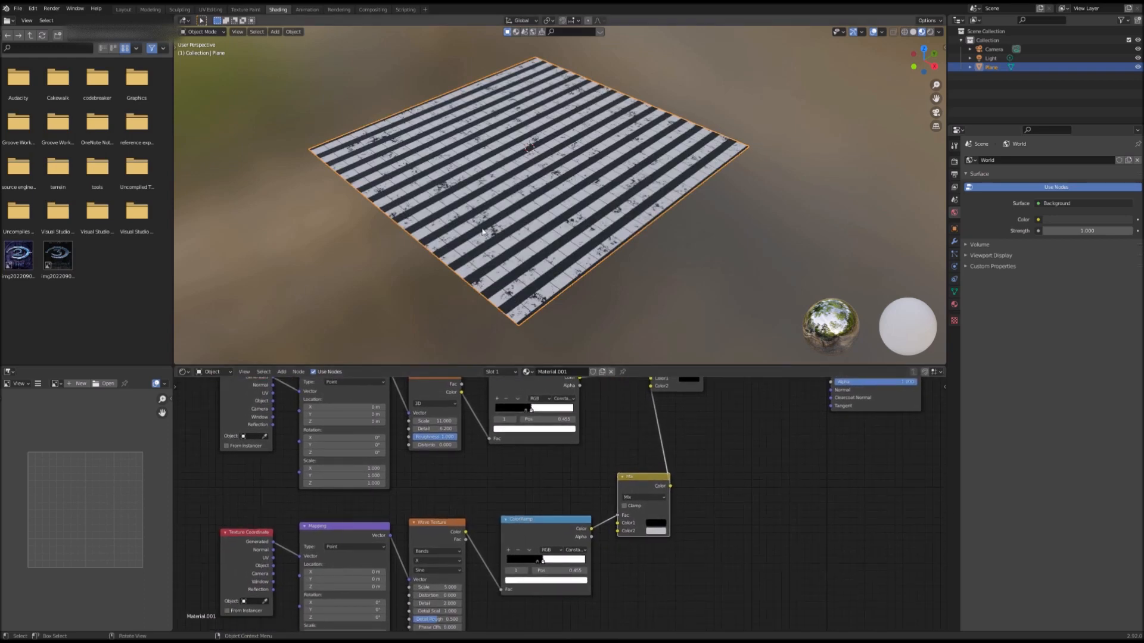
pyautogui.moveTo(449, 353)
pyautogui.mouseDown(button='middle')
pyautogui.moveTo(475, 345)
pyautogui.moveTo(429, 352)
pyautogui.moveTo(456, 353)
pyautogui.moveTo(445, 352)
pyautogui.mouseUp(button='middle')
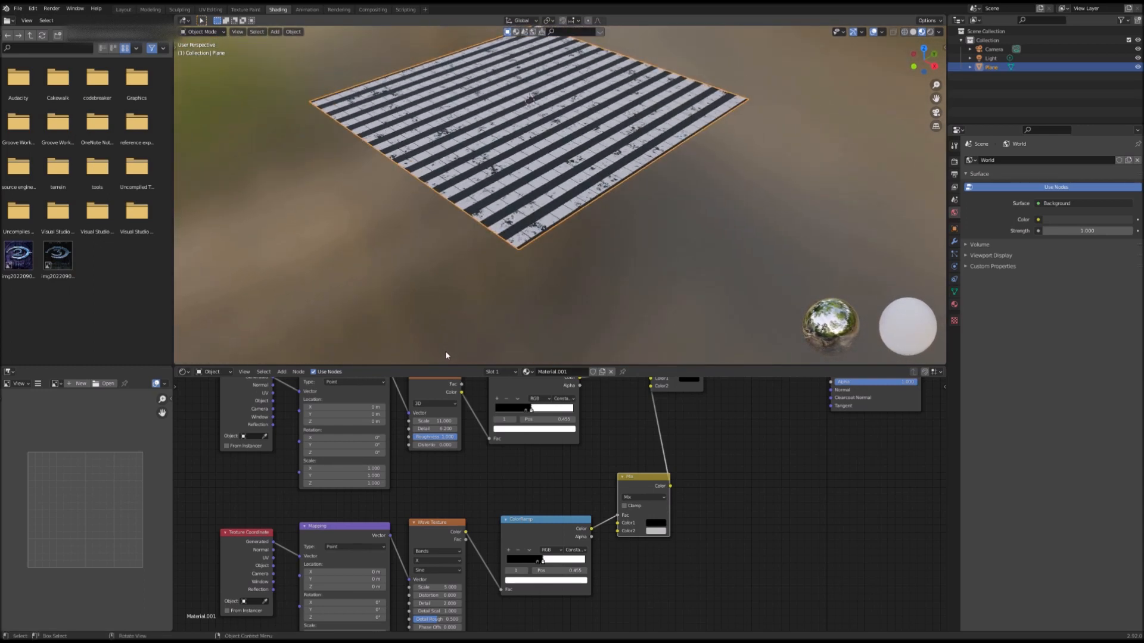
pyautogui.moveTo(580, 241); pyautogui.dragTo(560, 196, button='middle')
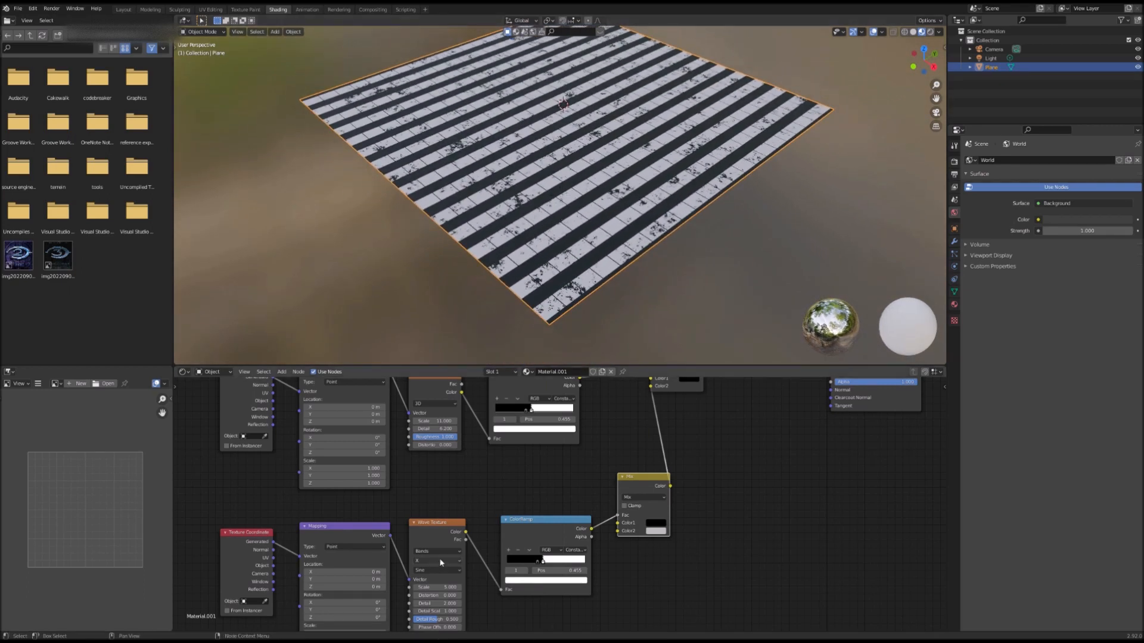
pyautogui.moveTo(483, 543); pyautogui.dragTo(531, 508, button='middle')
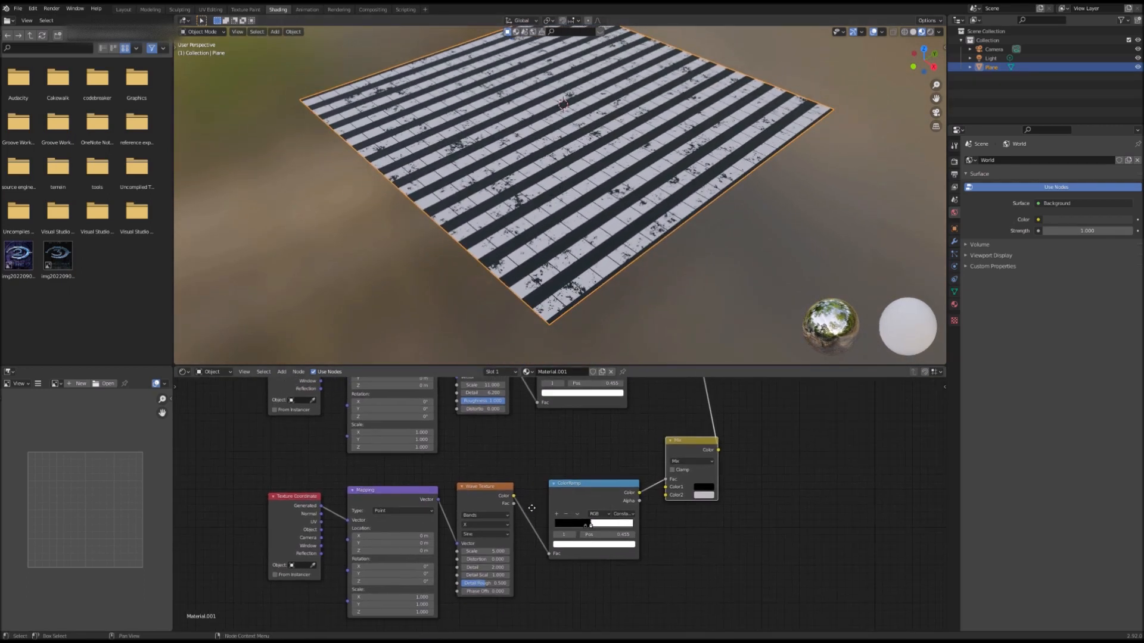
pyautogui.click(507, 525)
pyautogui.click(494, 542)
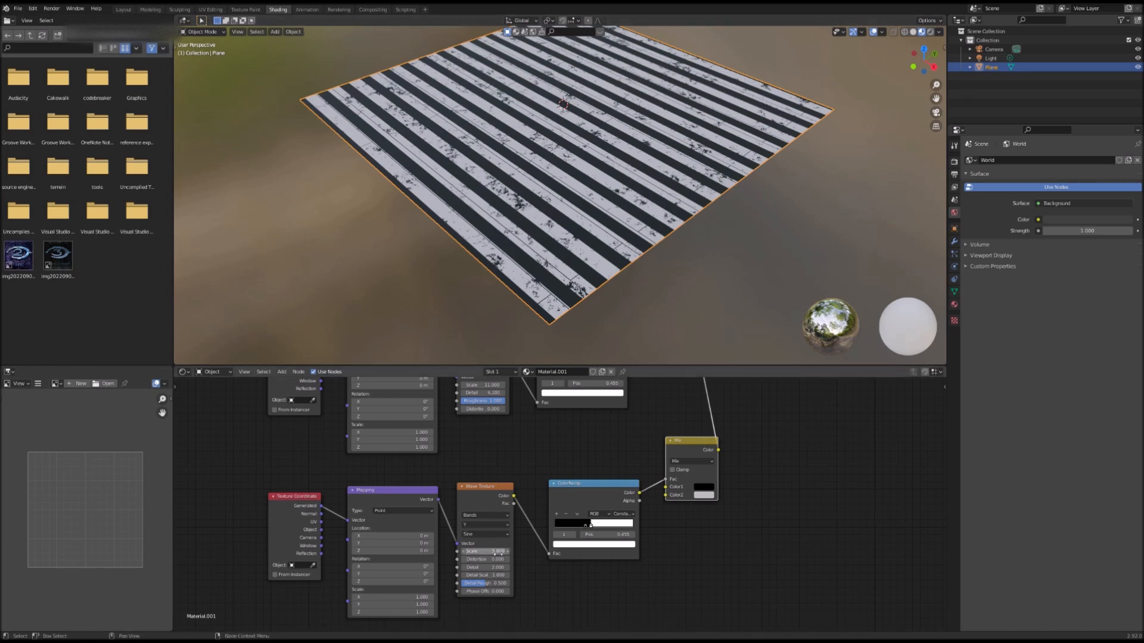
pyautogui.moveTo(586, 525)
pyautogui.mouseDown()
pyautogui.moveTo(608, 532)
pyautogui.moveTo(588, 541)
pyautogui.mouseUp()
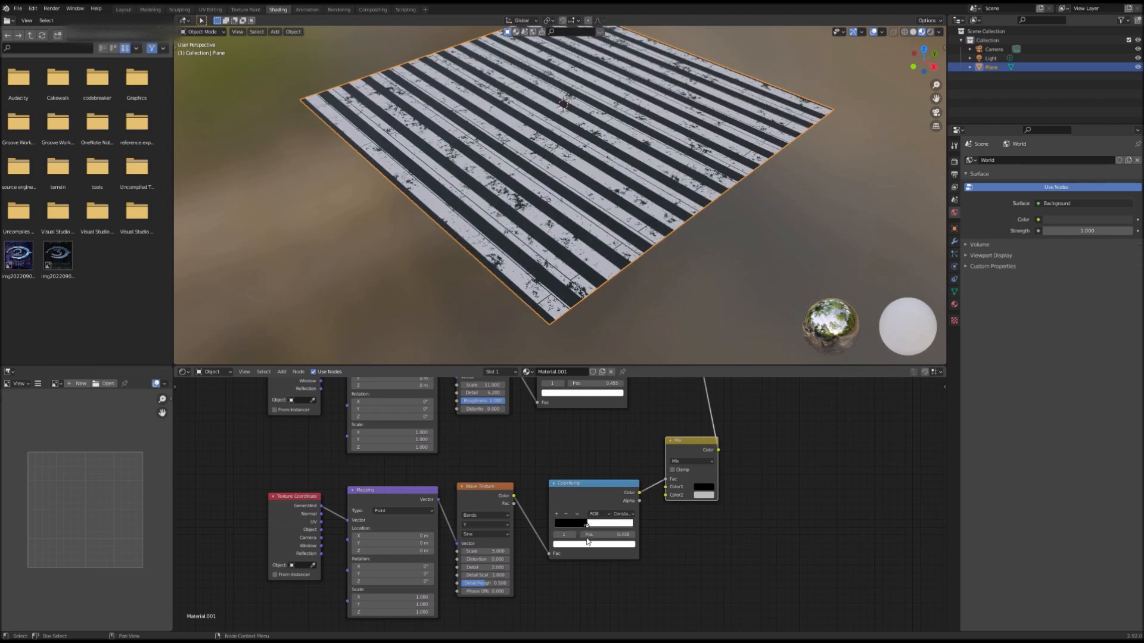
# Step: Set the Wave Texture's Scale to 7.8 and increase its Distortion
pyautogui.moveTo(478, 551); pyautogui.dragTo(527, 550)
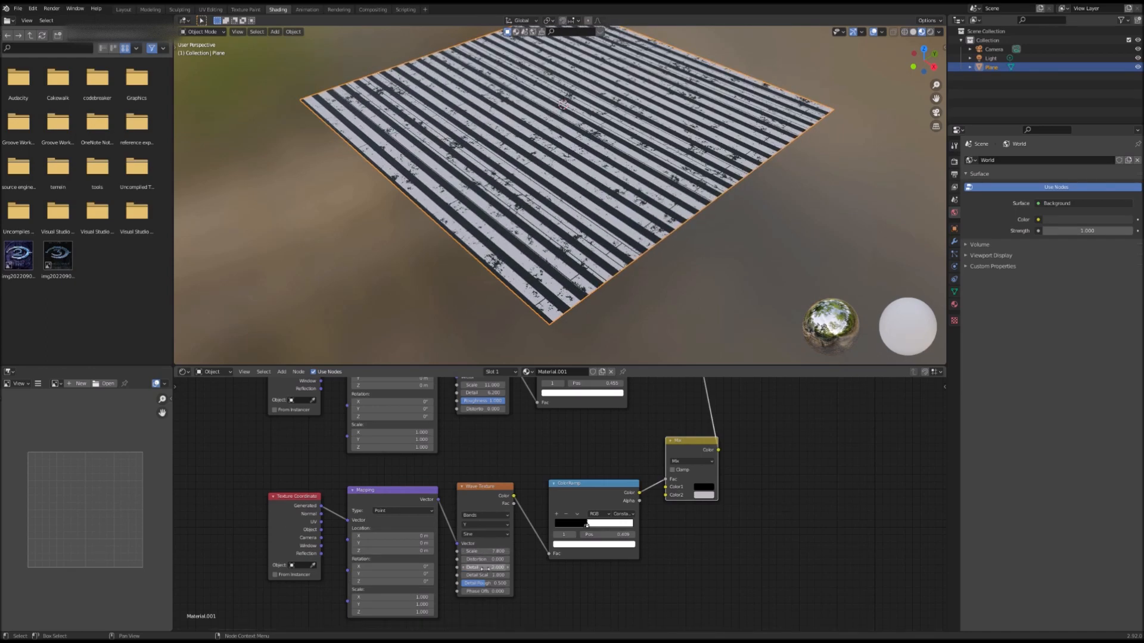
pyautogui.moveTo(482, 559)
pyautogui.mouseDown()
pyautogui.moveTo(502, 560)
pyautogui.moveTo(491, 567)
pyautogui.mouseUp()
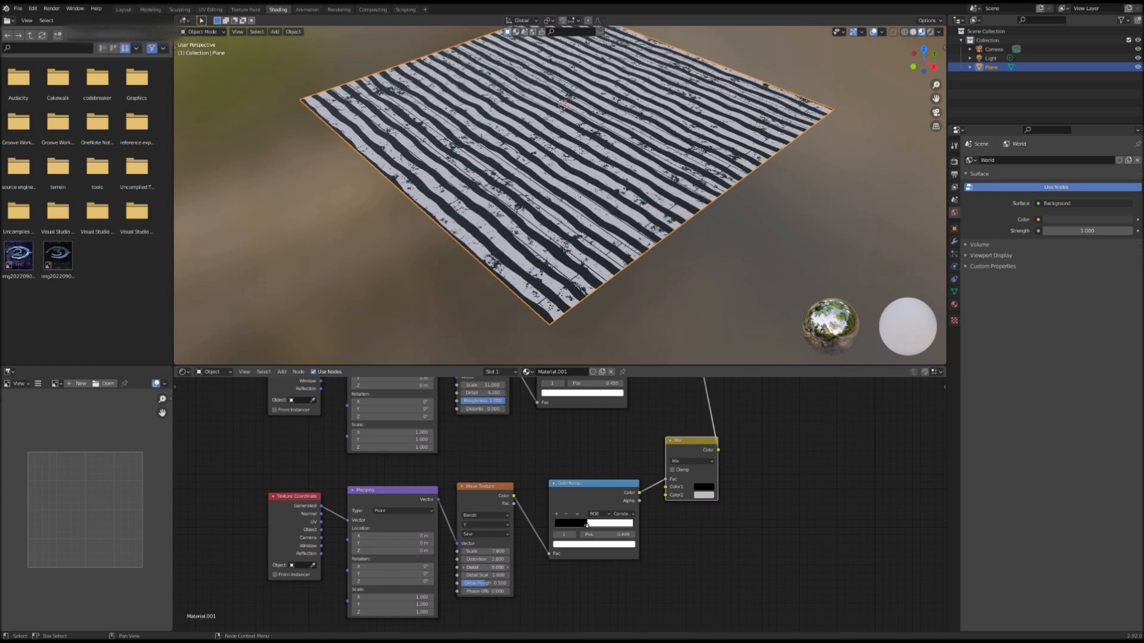
# Step: Switch the Wave Texture type to Rings and raise its Scale to about 8.5
pyautogui.click(491, 535)
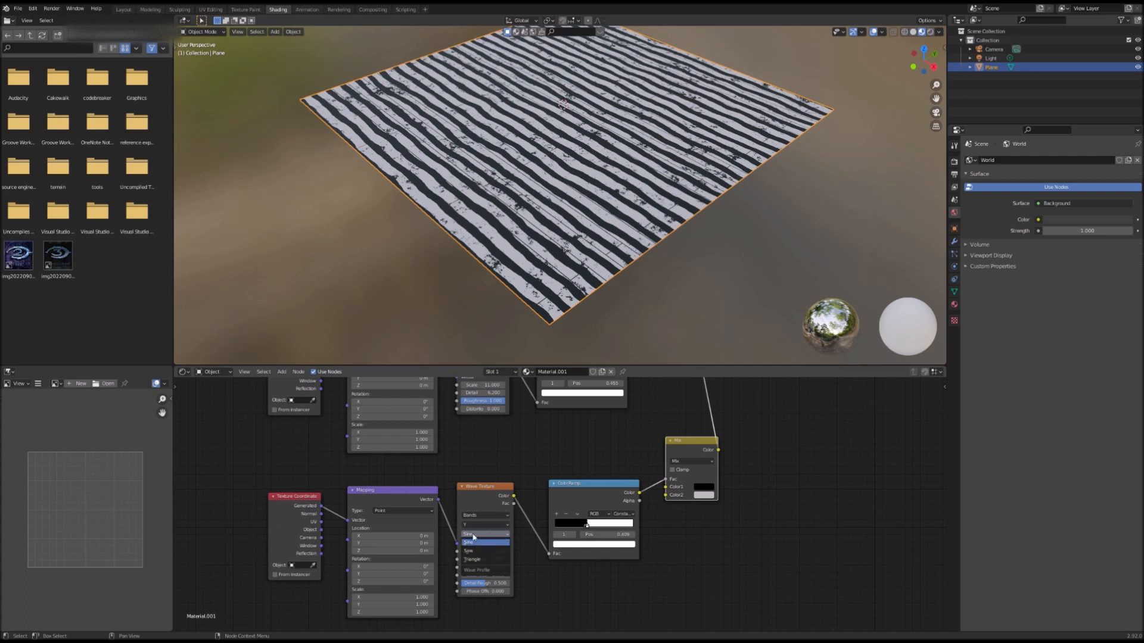
pyautogui.click(480, 515)
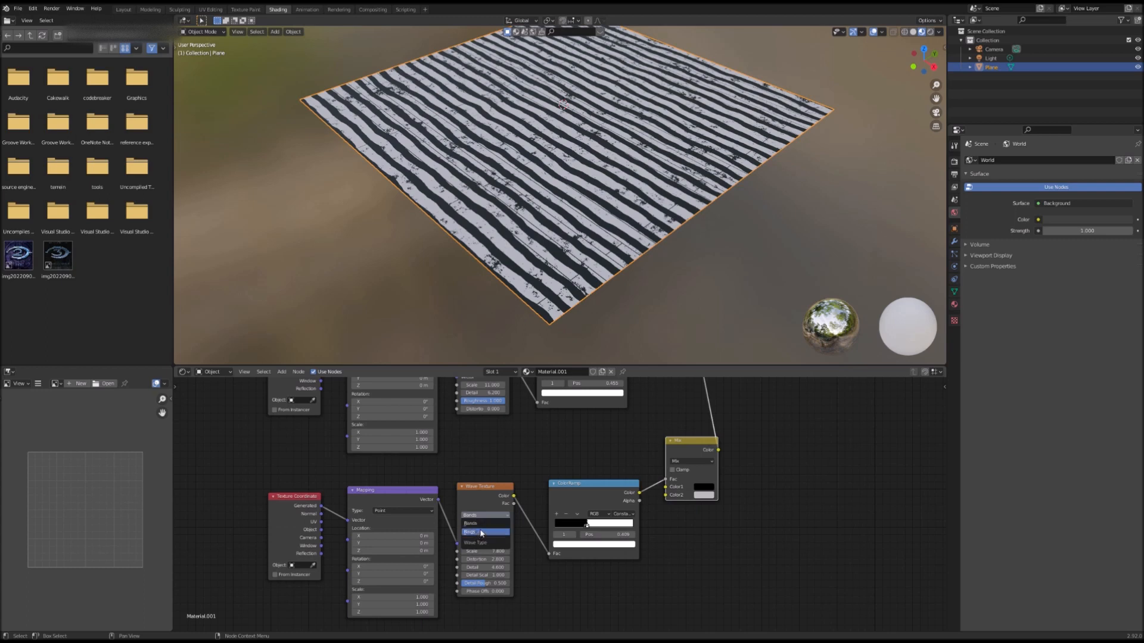
pyautogui.click(482, 532)
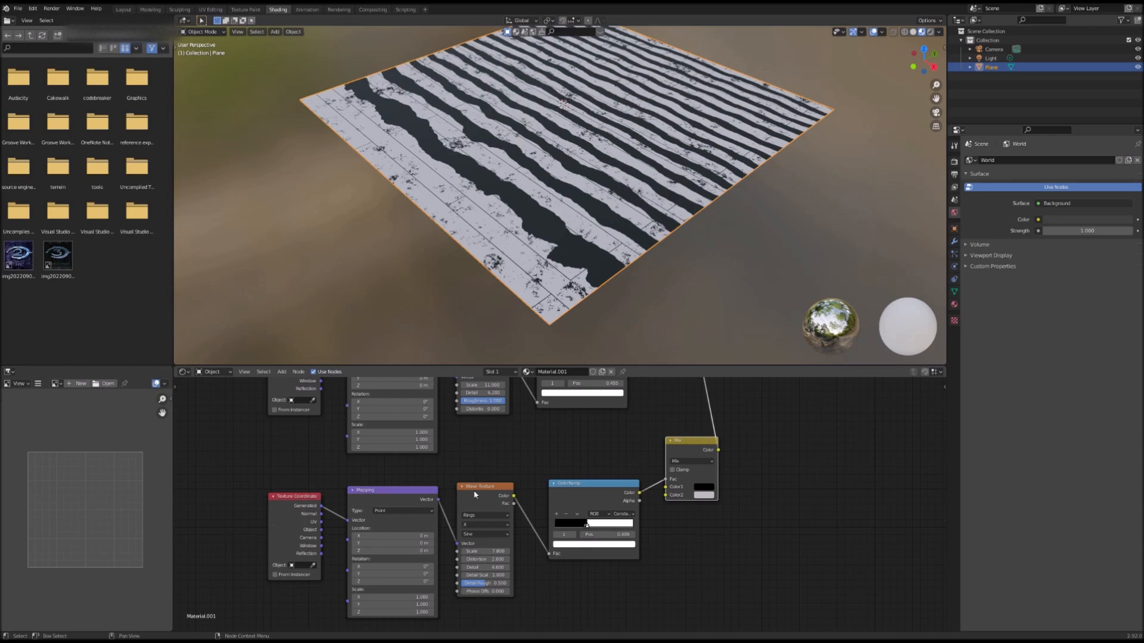
pyautogui.moveTo(479, 551); pyautogui.dragTo(506, 551)
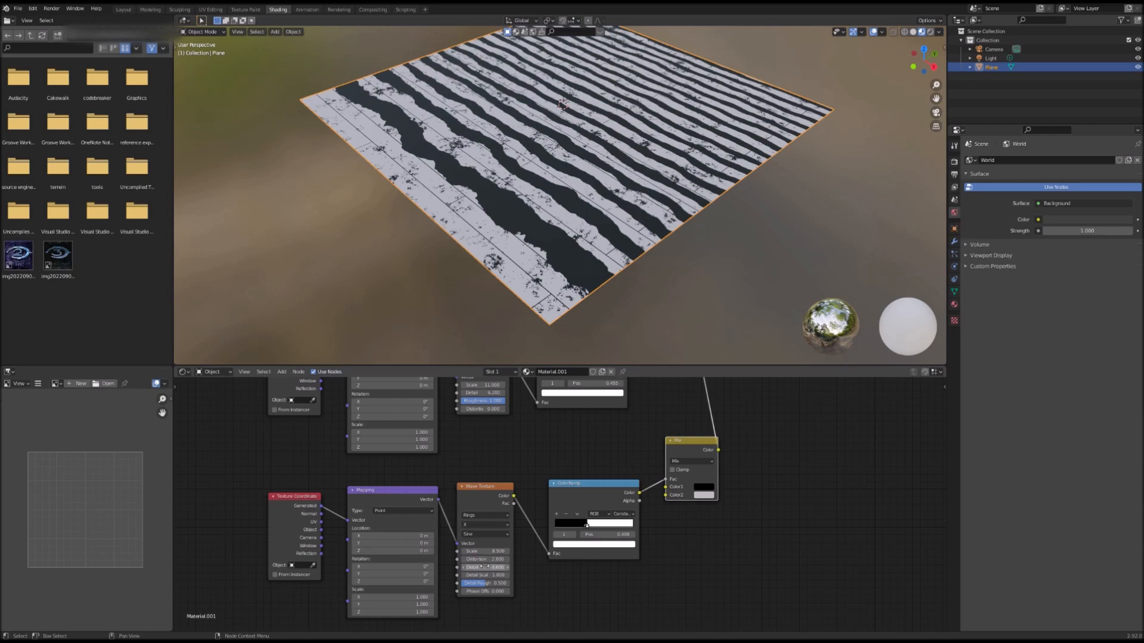
# Step: Raise the Wave Texture's Scale to 11
pyautogui.moveTo(486, 552); pyautogui.dragTo(507, 552)
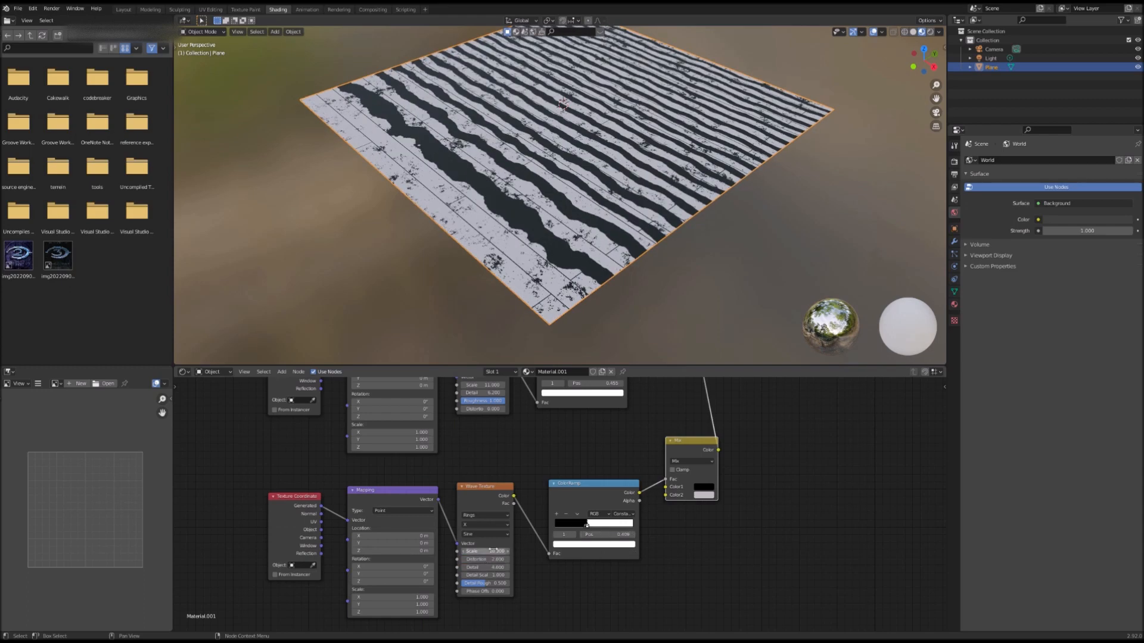
pyautogui.moveTo(491, 551); pyautogui.dragTo(500, 552)
pyautogui.moveTo(473, 466); pyautogui.dragTo(471, 489, button='middle')
pyautogui.click(470, 539)
pyautogui.click(471, 546)
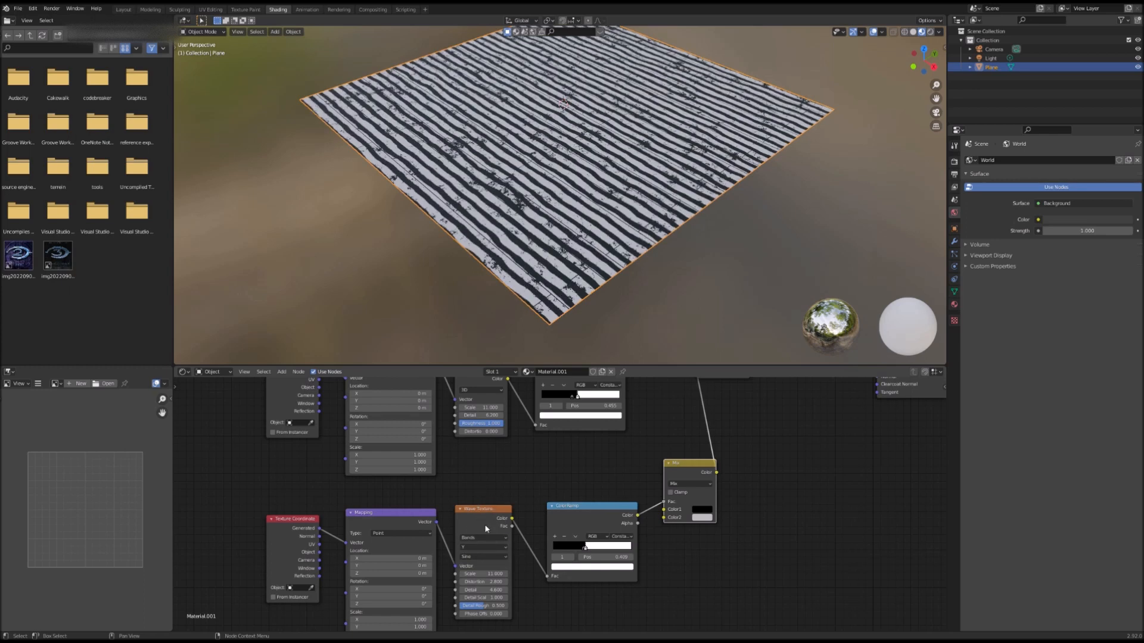
pyautogui.moveTo(486, 528); pyautogui.dragTo(503, 485, button='middle')
pyautogui.click(505, 494)
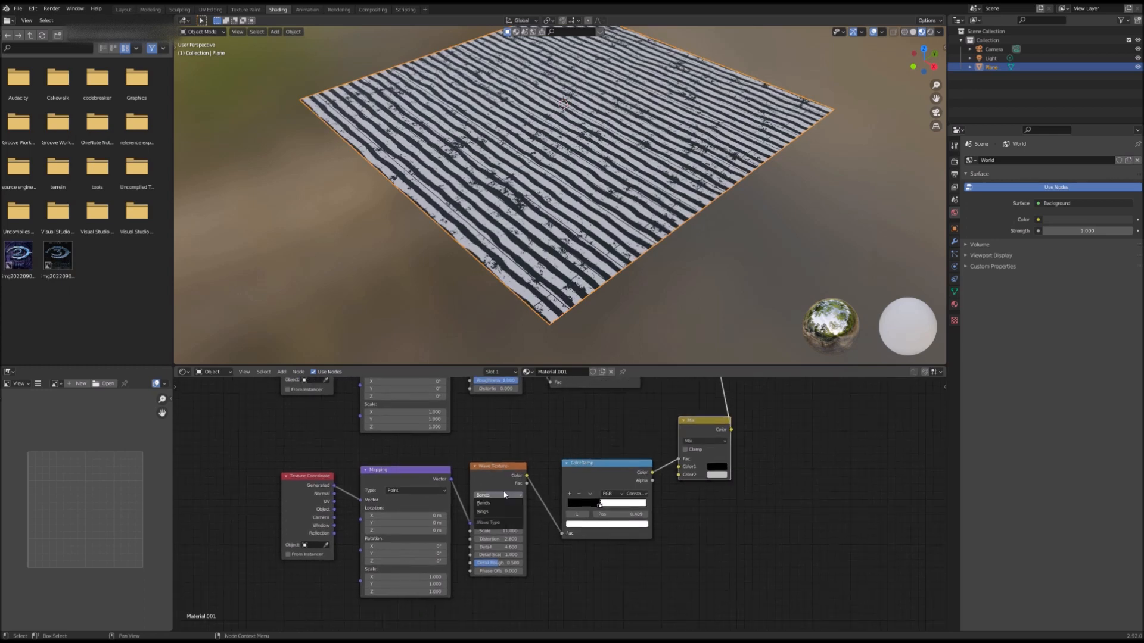
pyautogui.click(492, 515)
pyautogui.moveTo(461, 544); pyautogui.dragTo(538, 514, button='middle')
pyautogui.scroll(7, 492, 519)
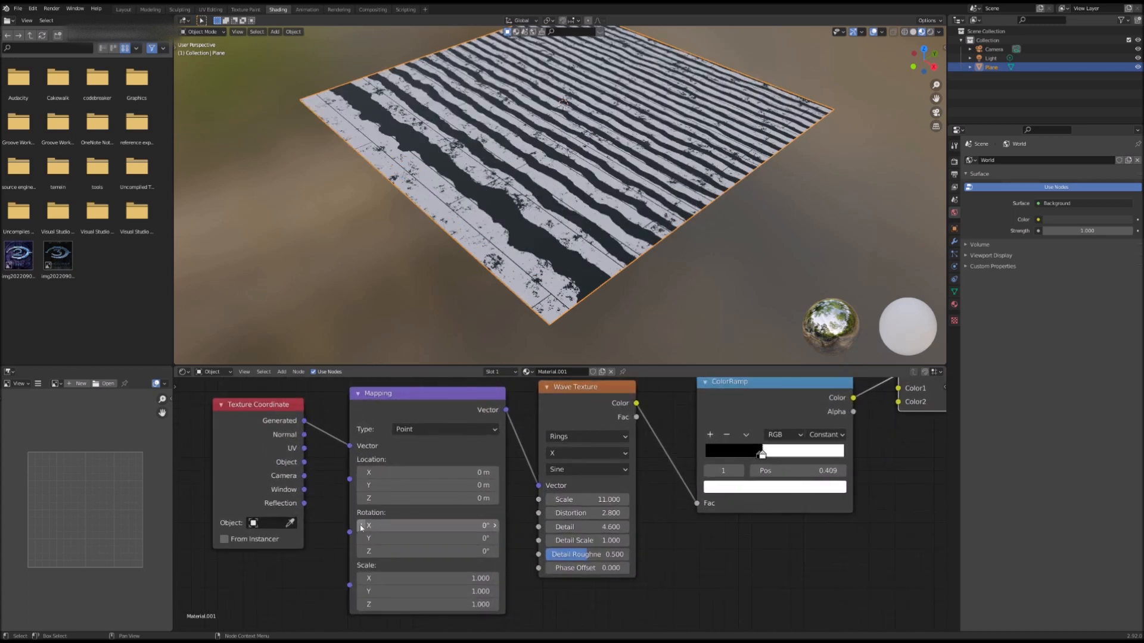
# Step: Set the Mapping node's Scale to X 6.8, Y 4.1 and Z 1.6
pyautogui.moveTo(310, 538); pyautogui.dragTo(331, 532, button='middle')
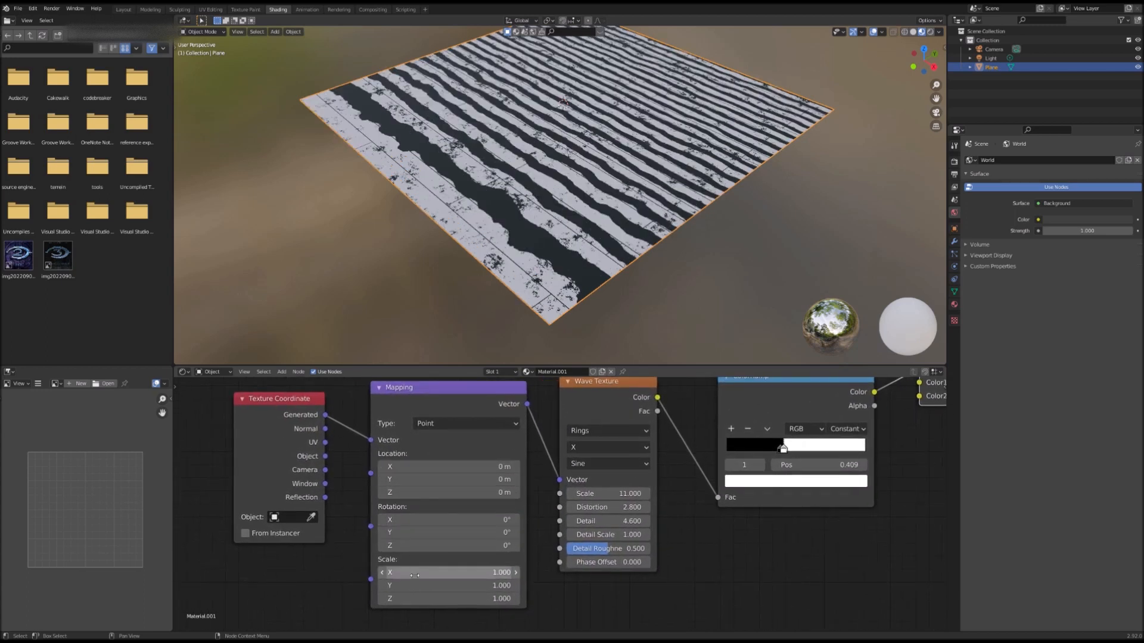
pyautogui.moveTo(415, 574); pyautogui.dragTo(524, 575)
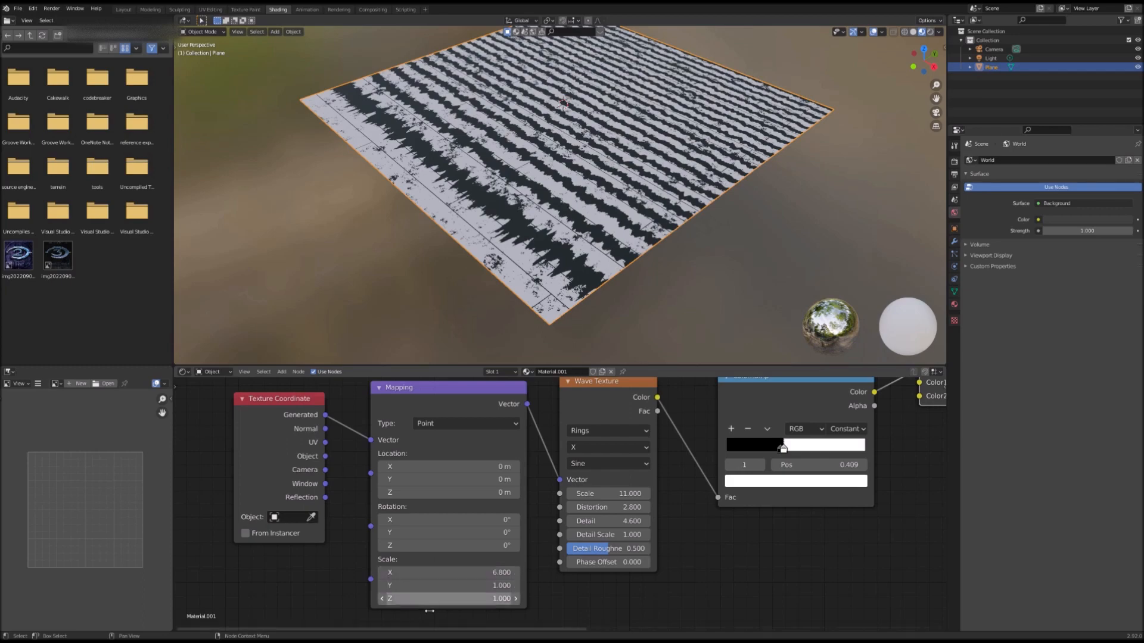
pyautogui.moveTo(452, 585); pyautogui.dragTo(559, 586)
pyautogui.moveTo(431, 602); pyautogui.dragTo(503, 601)
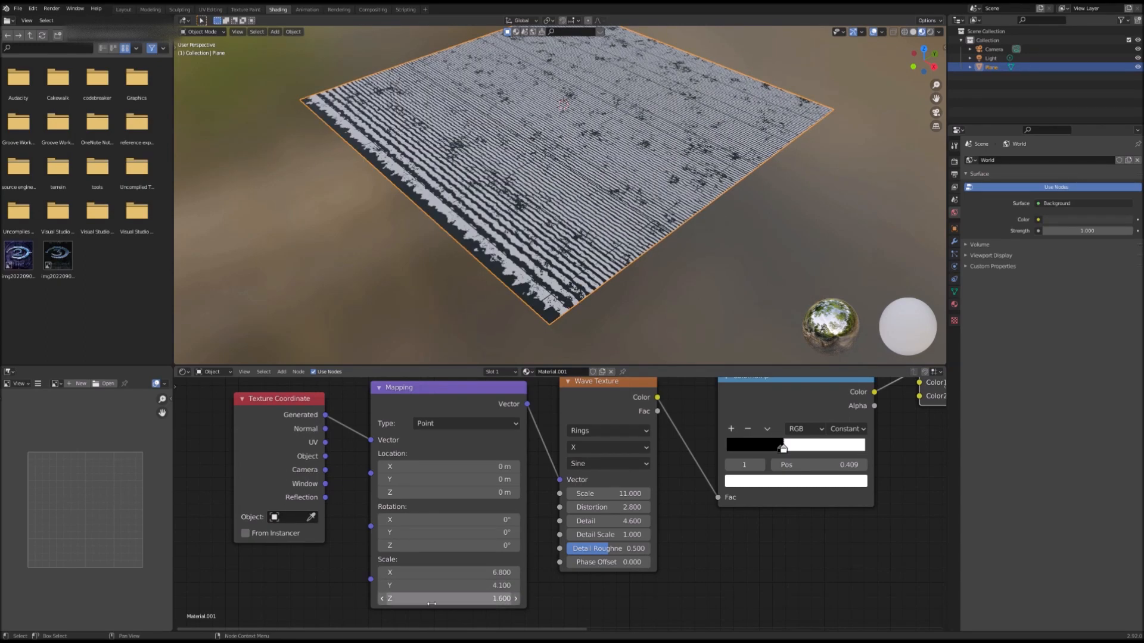
# Step: Switch the Wave Texture type to Bands and set the Mapping node's Scale Y to 4.6
pyautogui.moveTo(777, 496); pyautogui.dragTo(734, 571, button='middle')
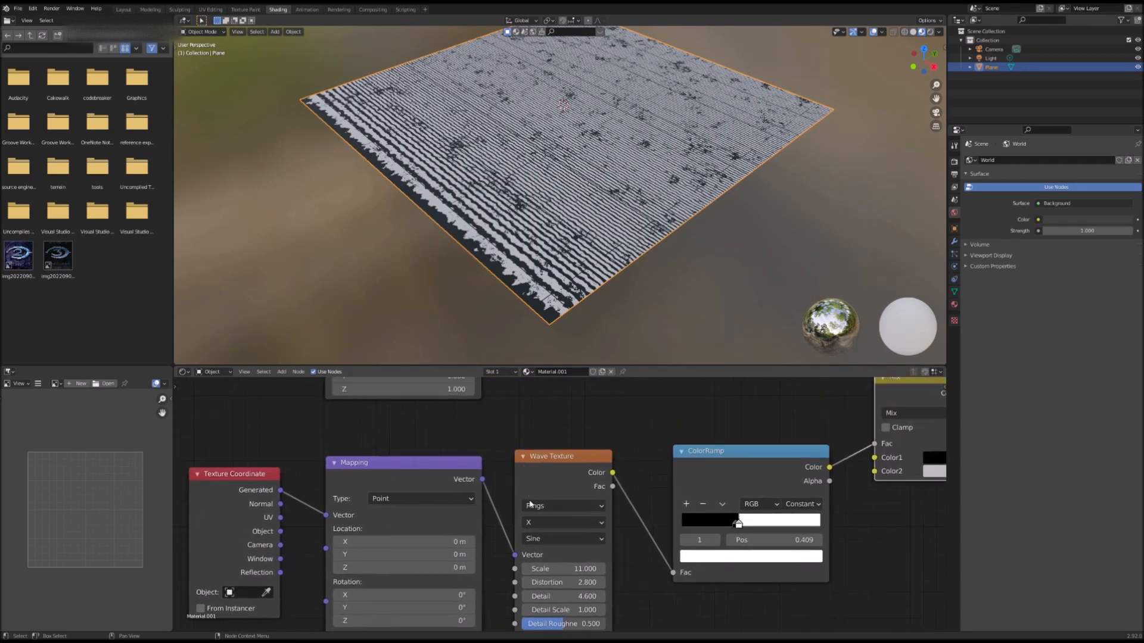
pyautogui.click(542, 507)
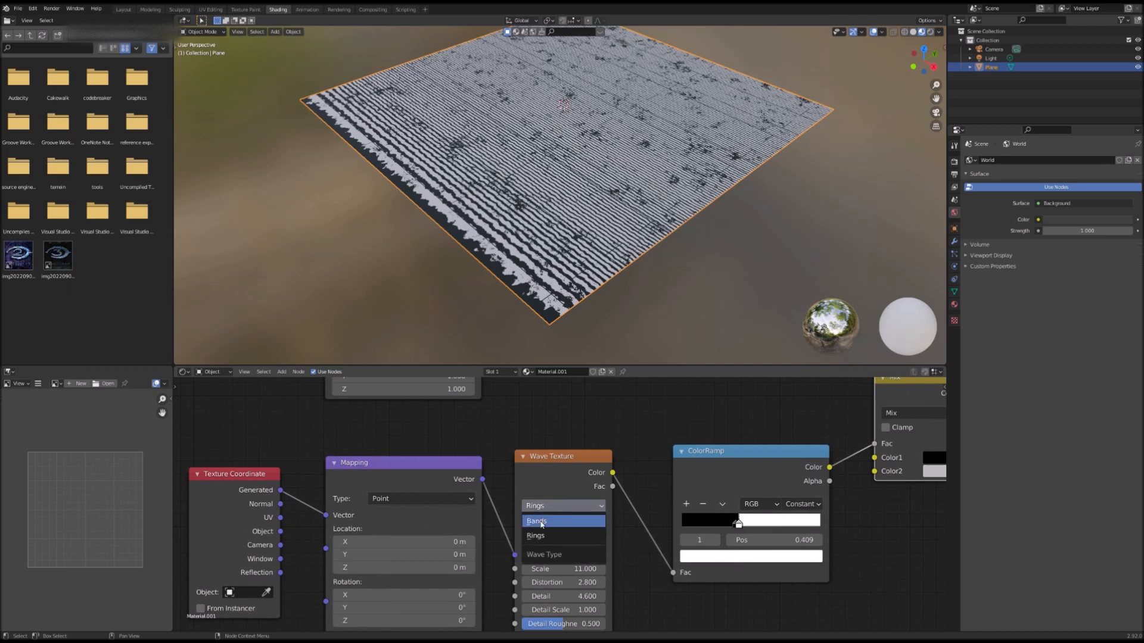
pyautogui.click(540, 522)
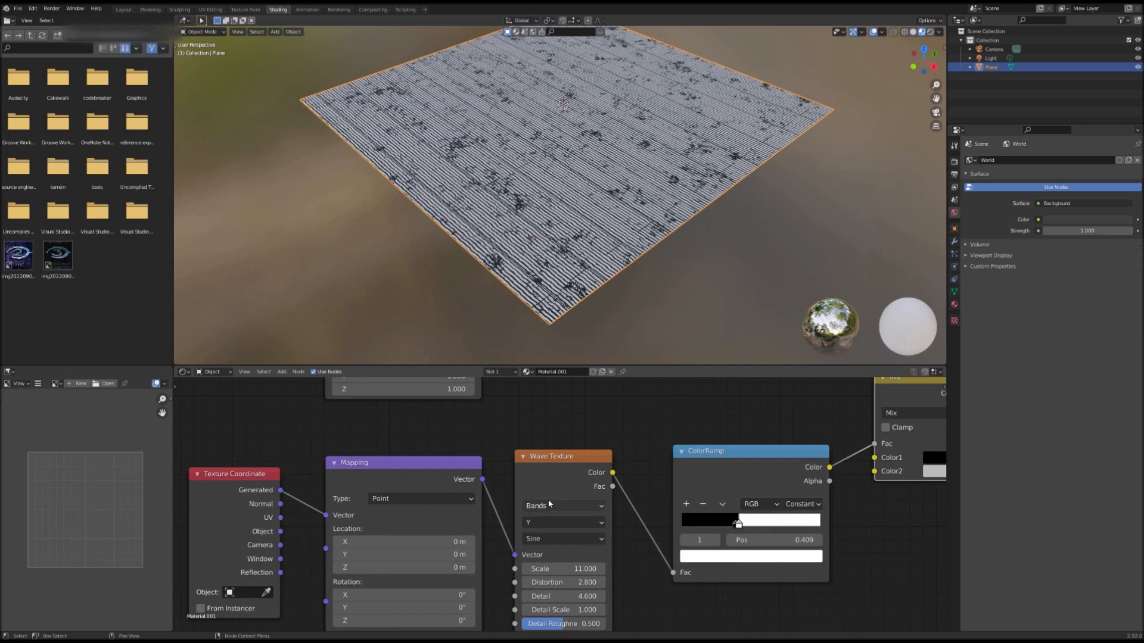
pyautogui.moveTo(493, 478); pyautogui.dragTo(570, 418, button='middle')
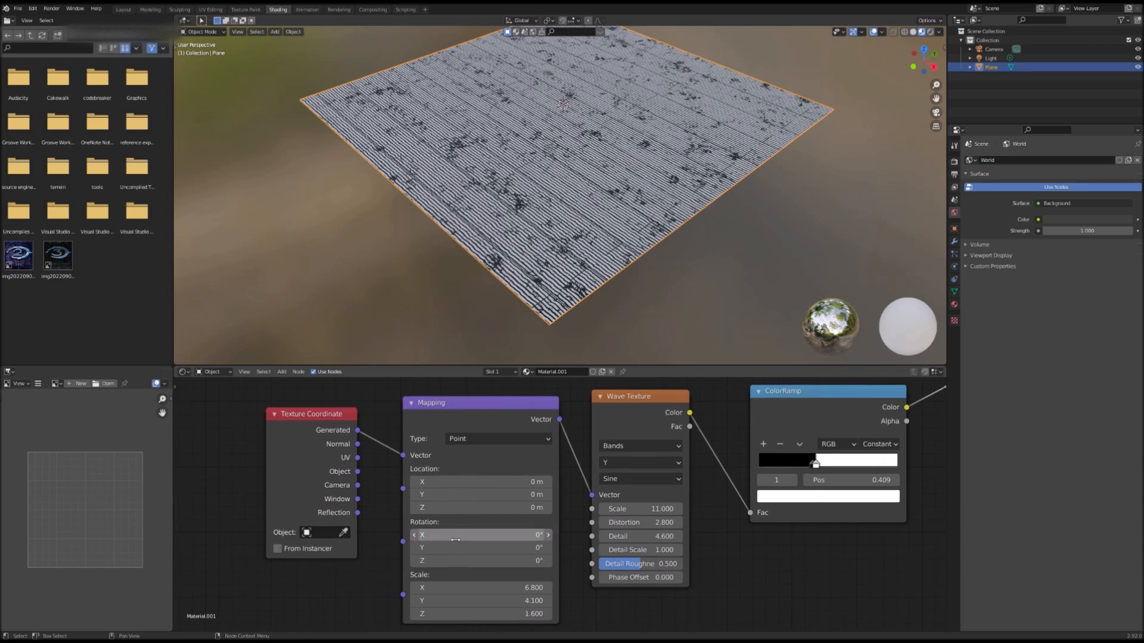
pyautogui.moveTo(477, 600); pyautogui.dragTo(503, 601)
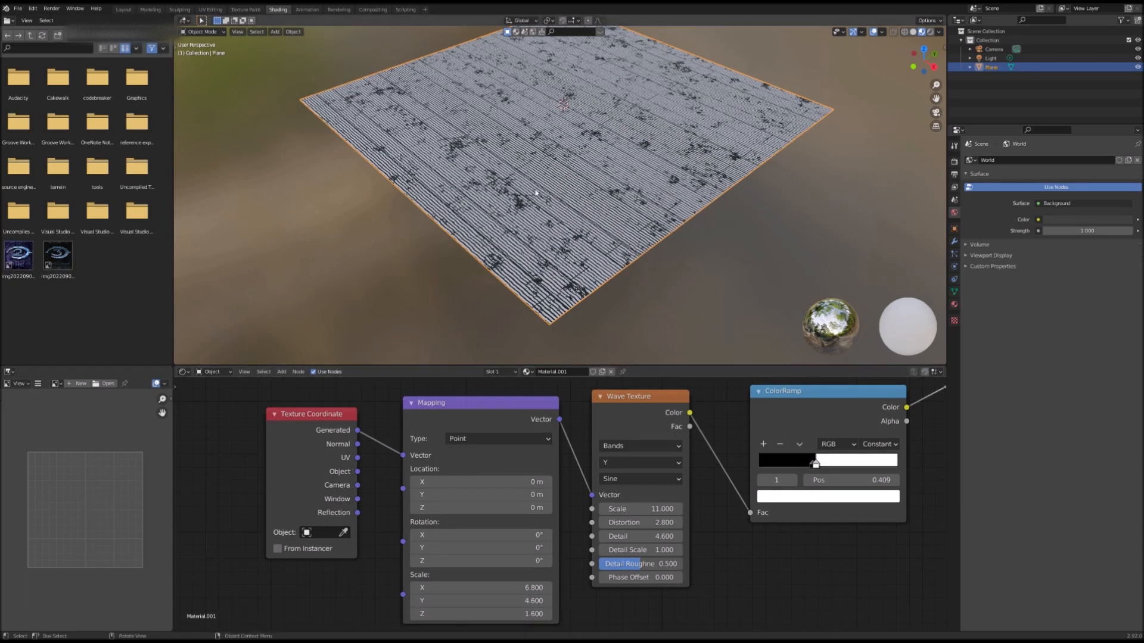
# Step: Set the Wave Texture's Detail to 12.9, Detail Roughness 1, Detail Scale 3.9, Phase Offset 15.9 and Distortion 39
pyautogui.moveTo(485, 228); pyautogui.dragTo(495, 208, button='middle')
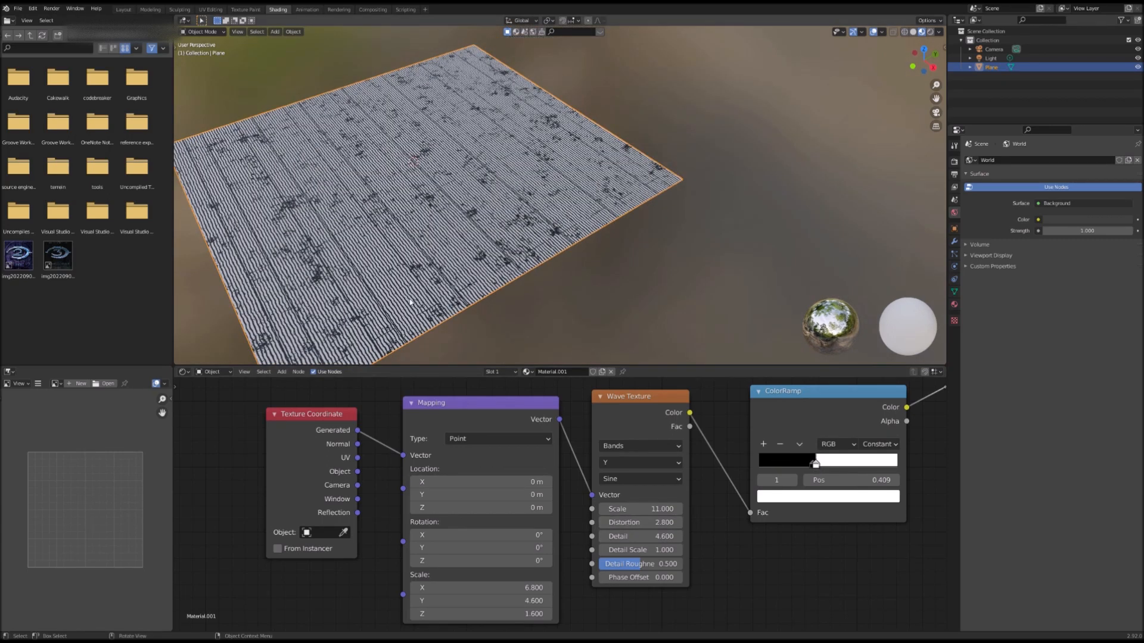
pyautogui.moveTo(633, 539); pyautogui.dragTo(670, 570)
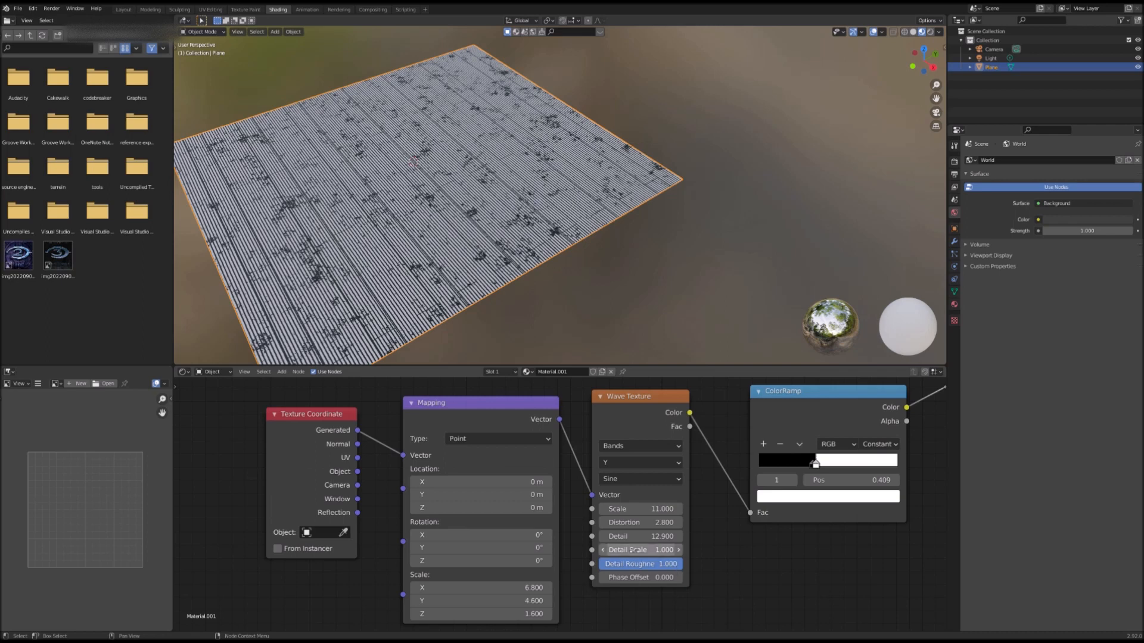
pyautogui.moveTo(630, 550); pyautogui.dragTo(682, 577)
pyautogui.moveTo(638, 524); pyautogui.dragTo(679, 523)
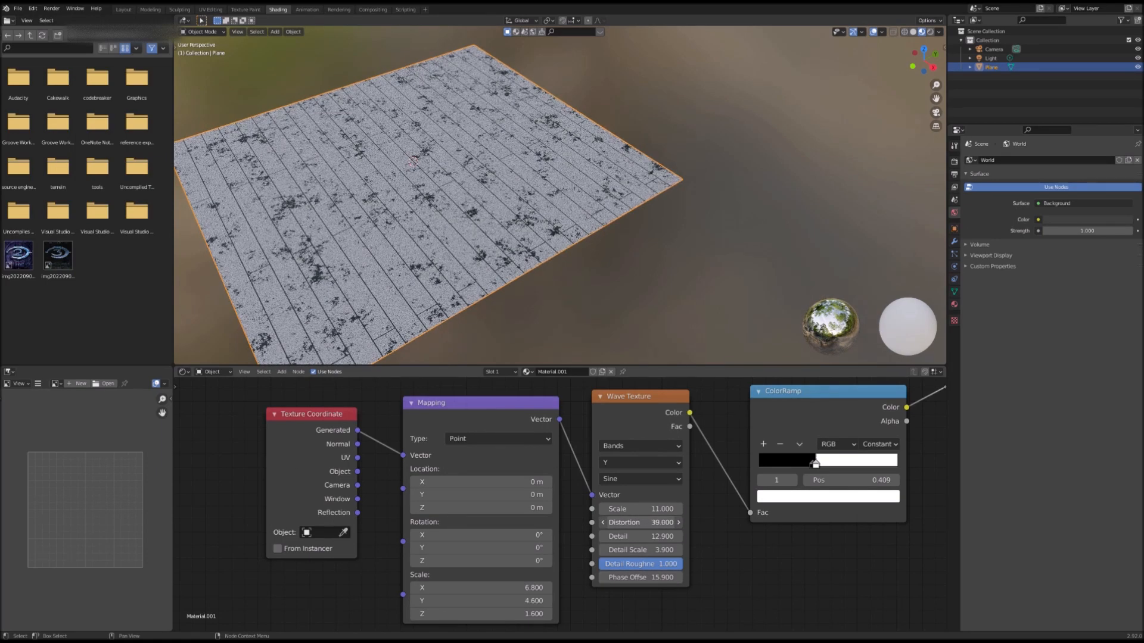
# Step: Set the Wave Texture's Scale to 6.8, Distortion 20, Detail 9.5, Detail Scale 9.3 and Phase Offset 15.7
pyautogui.hotkey('shift', '`')
pyautogui.press('w')
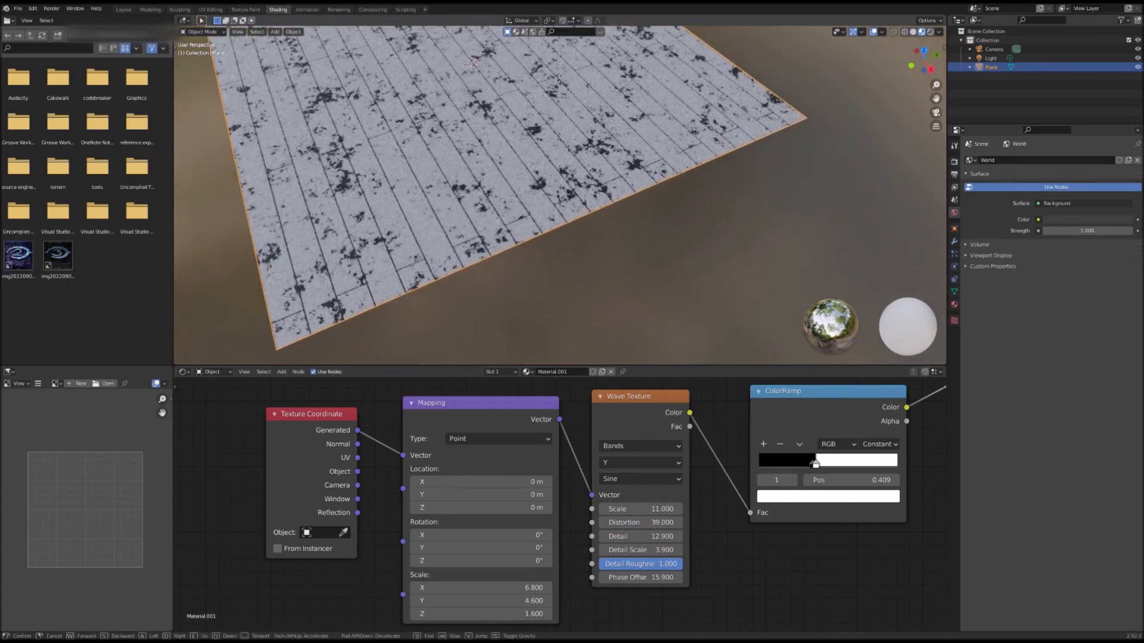
pyautogui.press('w')
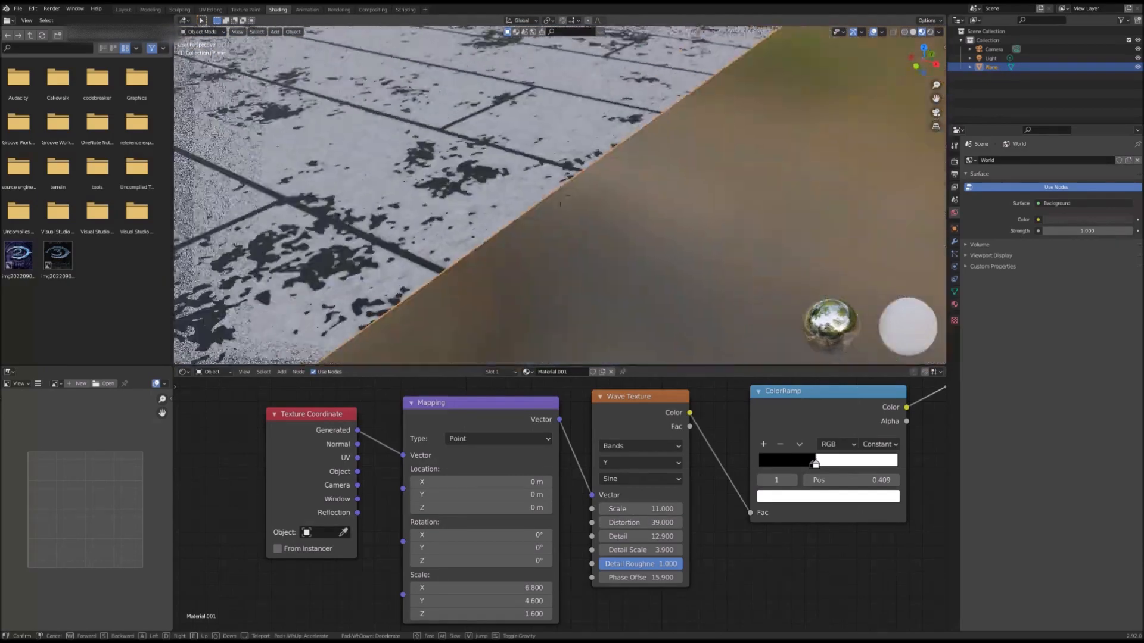
pyautogui.press('s')
pyautogui.click(560, 196)
pyautogui.moveTo(658, 510); pyautogui.dragTo(643, 509)
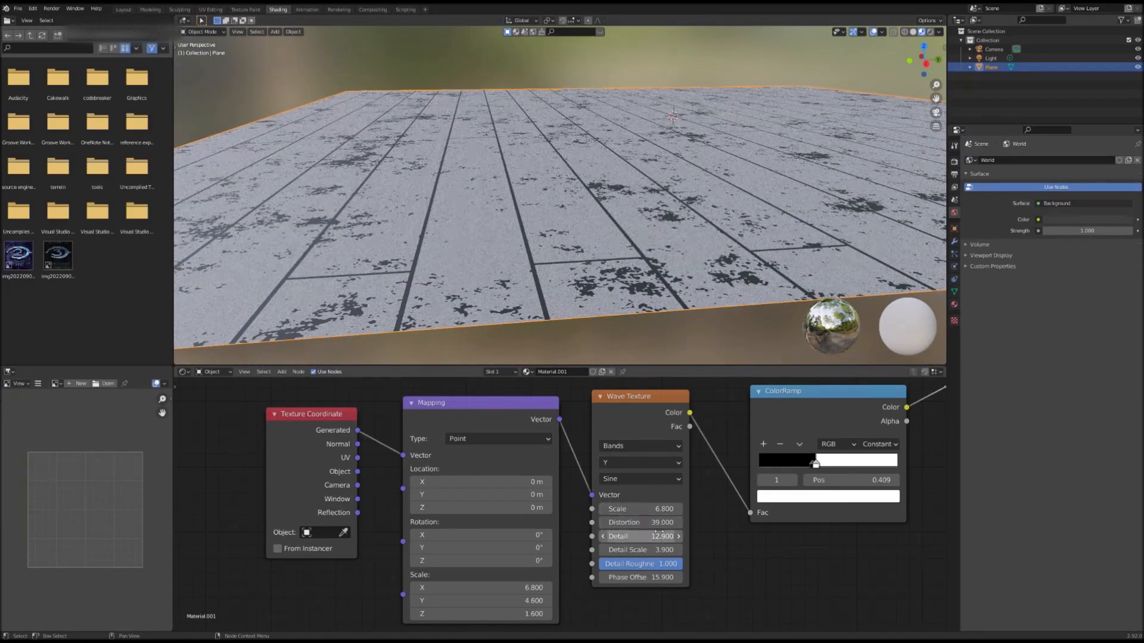
pyautogui.moveTo(640, 522); pyautogui.dragTo(638, 577)
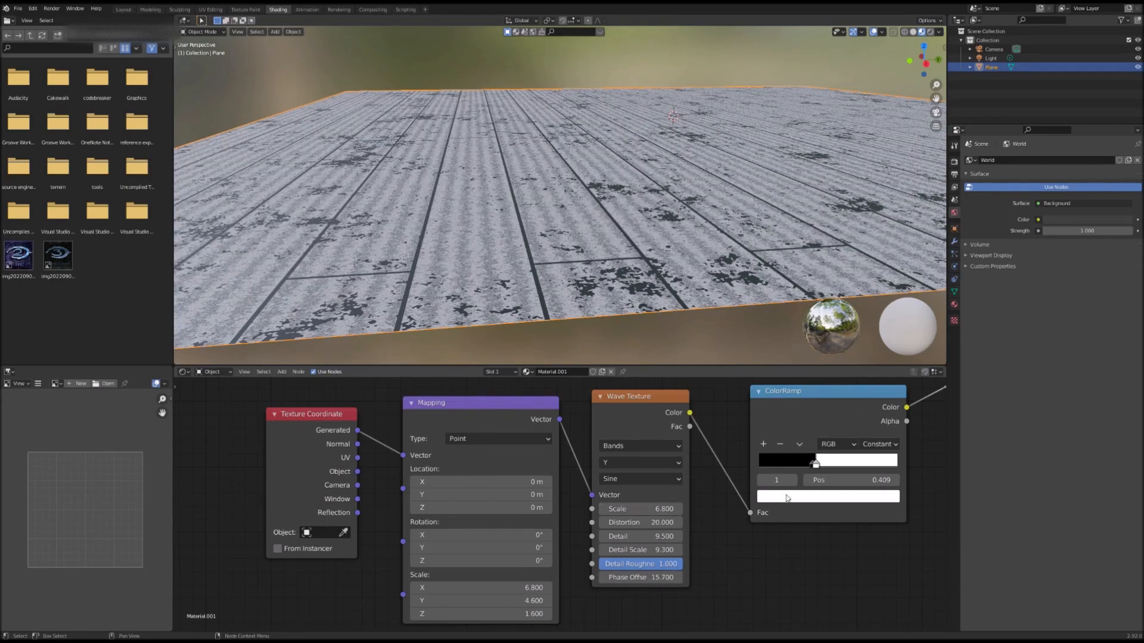
# Step: Move the wave ColorRamp's first stop to position 0.232
pyautogui.moveTo(816, 469); pyautogui.dragTo(791, 463)
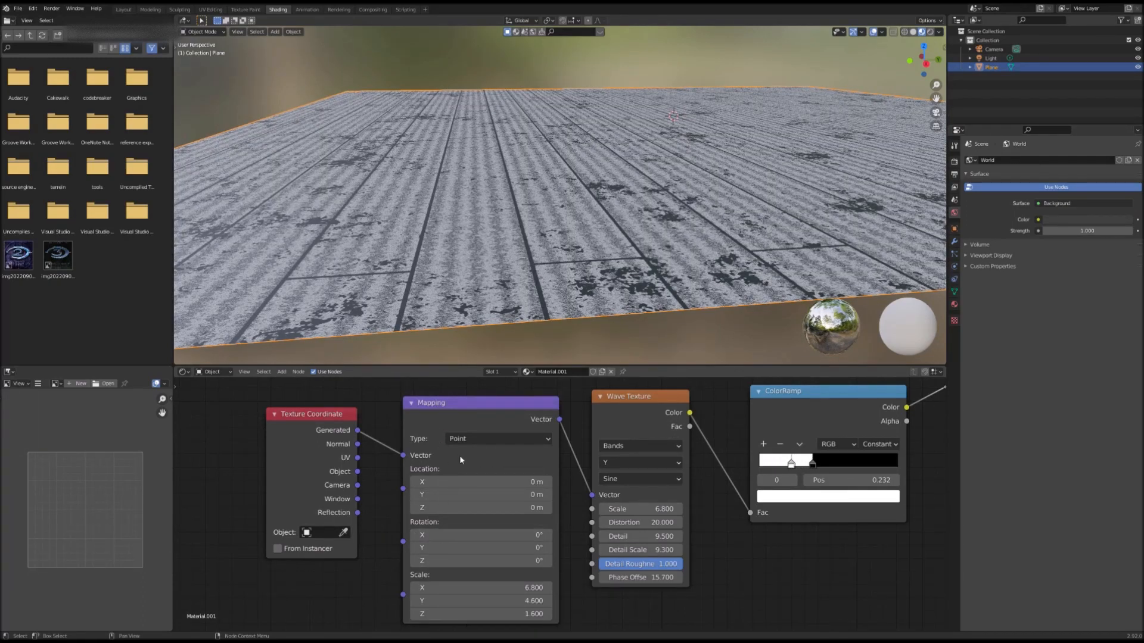
pyautogui.scroll(-4, 356, 518)
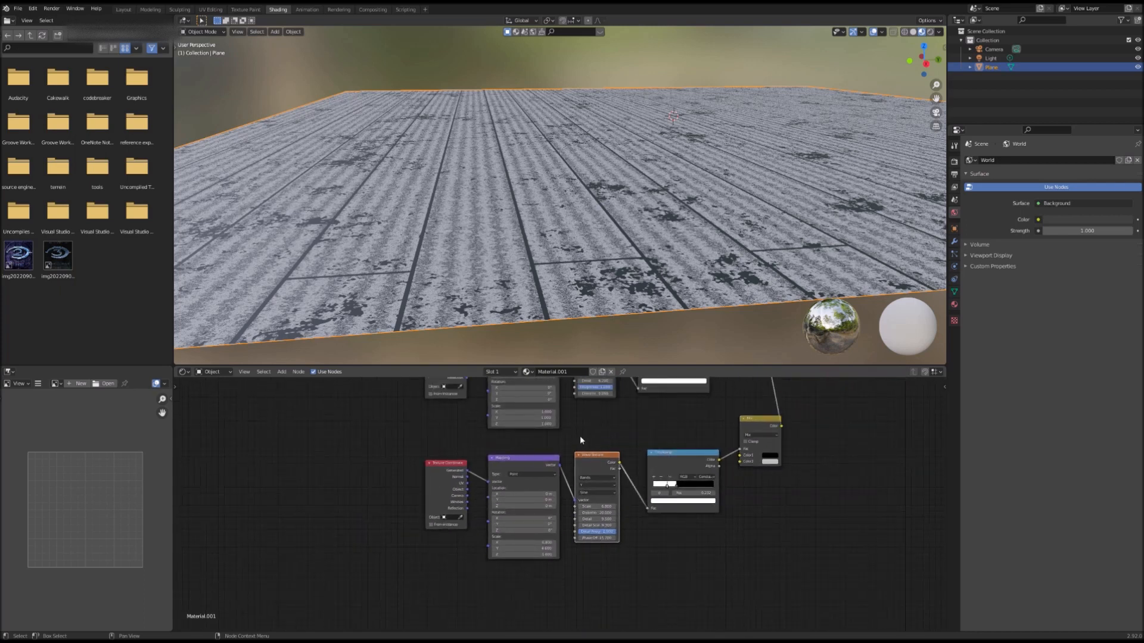
pyautogui.scroll(-2, 592, 461)
# Step: Add a second Wave Texture node below the first, with Texture Coordinate and Mapping nodes attached to it
pyautogui.rightClick(593, 474)
pyautogui.click(593, 475)
pyautogui.rightClick(597, 557)
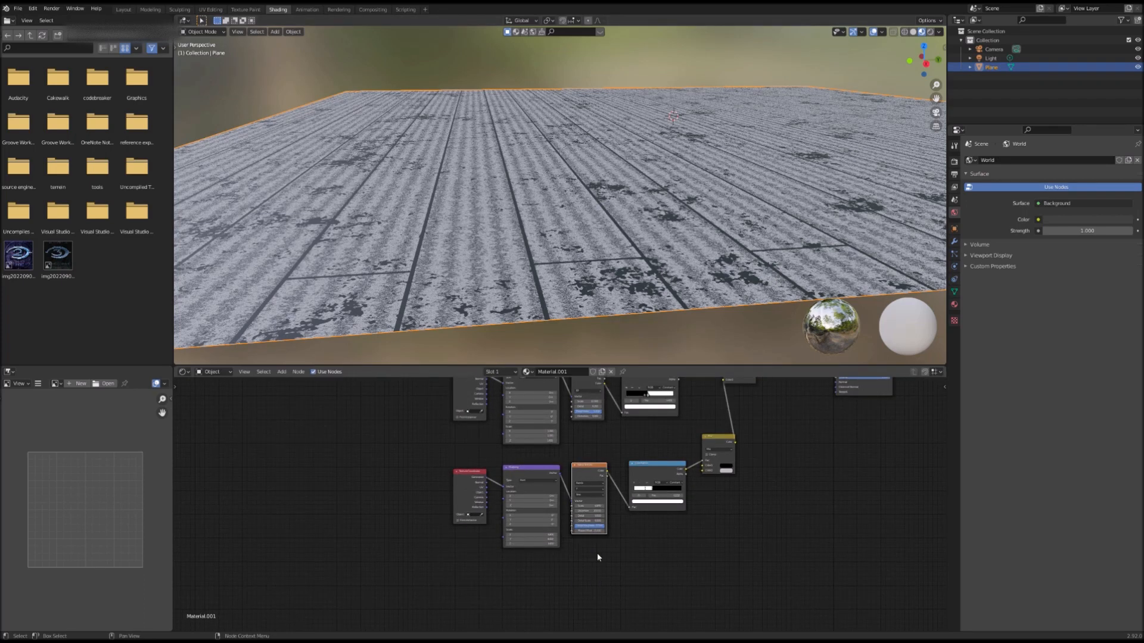
pyautogui.hotkey('shift', 'a')
pyautogui.click(601, 538)
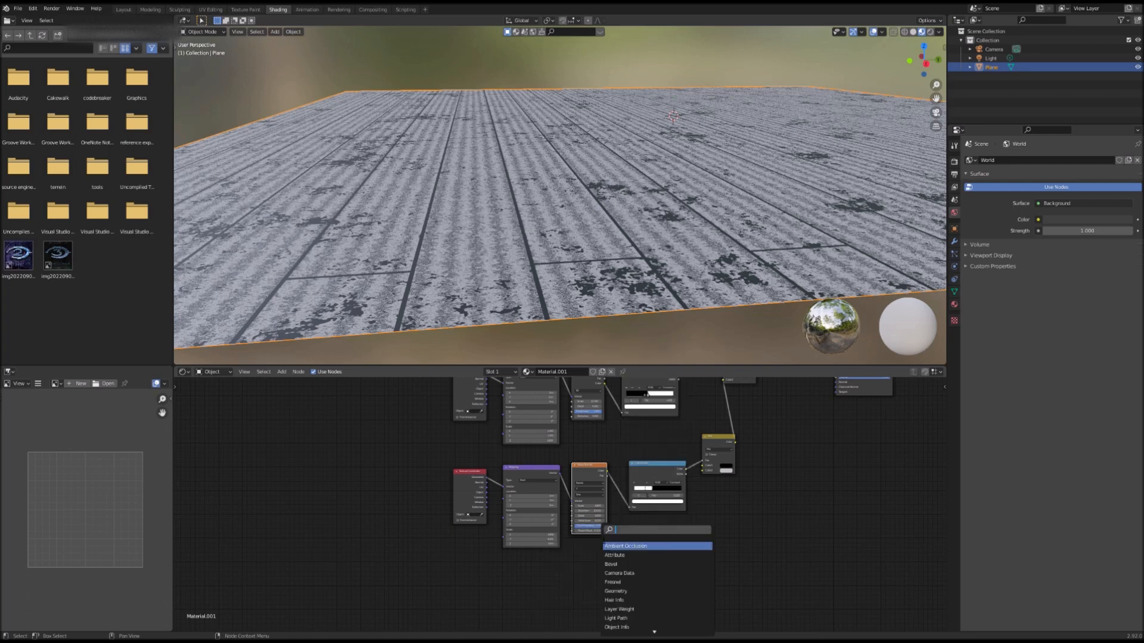
pyautogui.write('wave')
pyautogui.press('Return')
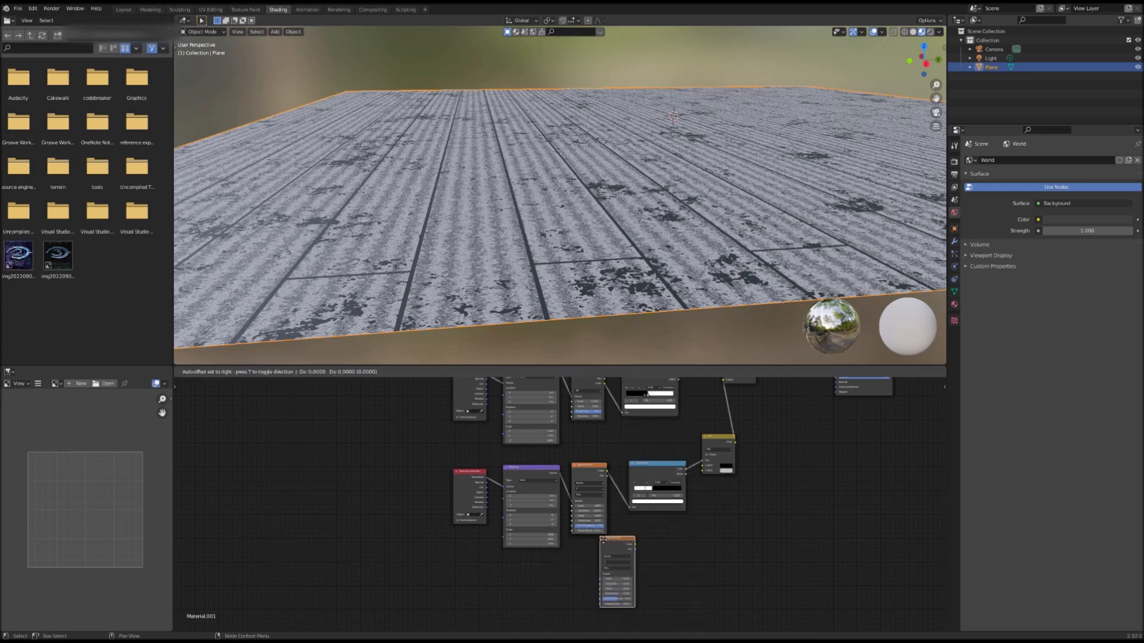
pyautogui.click(575, 558)
pyautogui.moveTo(622, 538); pyautogui.dragTo(628, 527, button='middle')
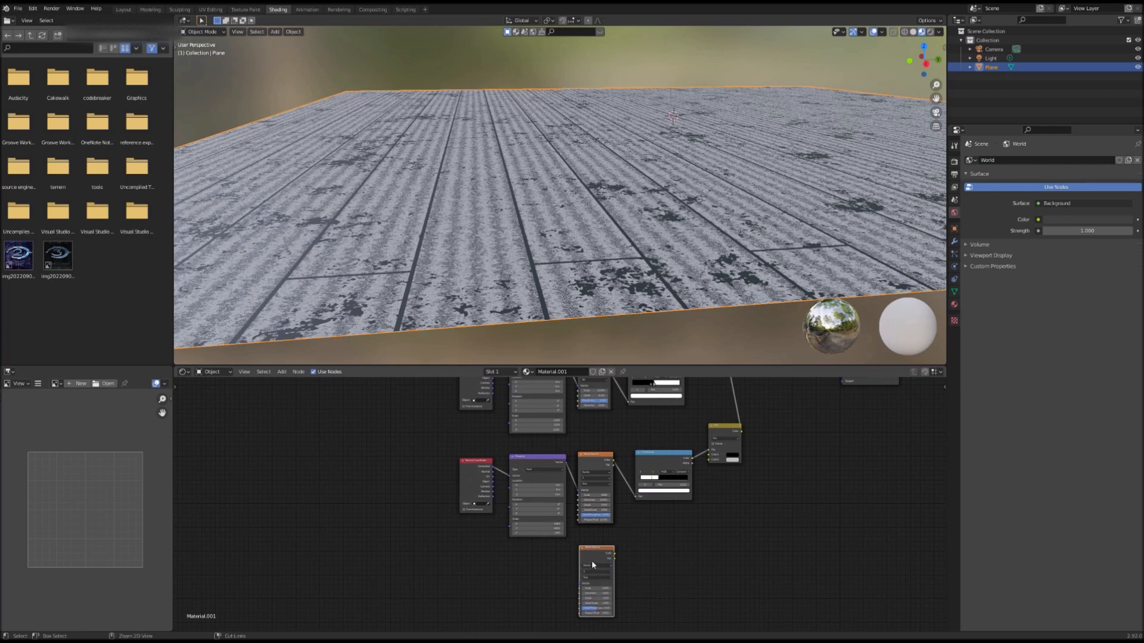
pyautogui.hotkey('ctrl', 't')
# Step: Duplicate the wave ColorRamp and connect the new Wave Texture's Color into the copy
pyautogui.click(660, 464)
pyautogui.rightClick(661, 464)
pyautogui.click(661, 464)
pyautogui.click(656, 555)
pyautogui.moveTo(615, 554); pyautogui.dragTo(628, 559)
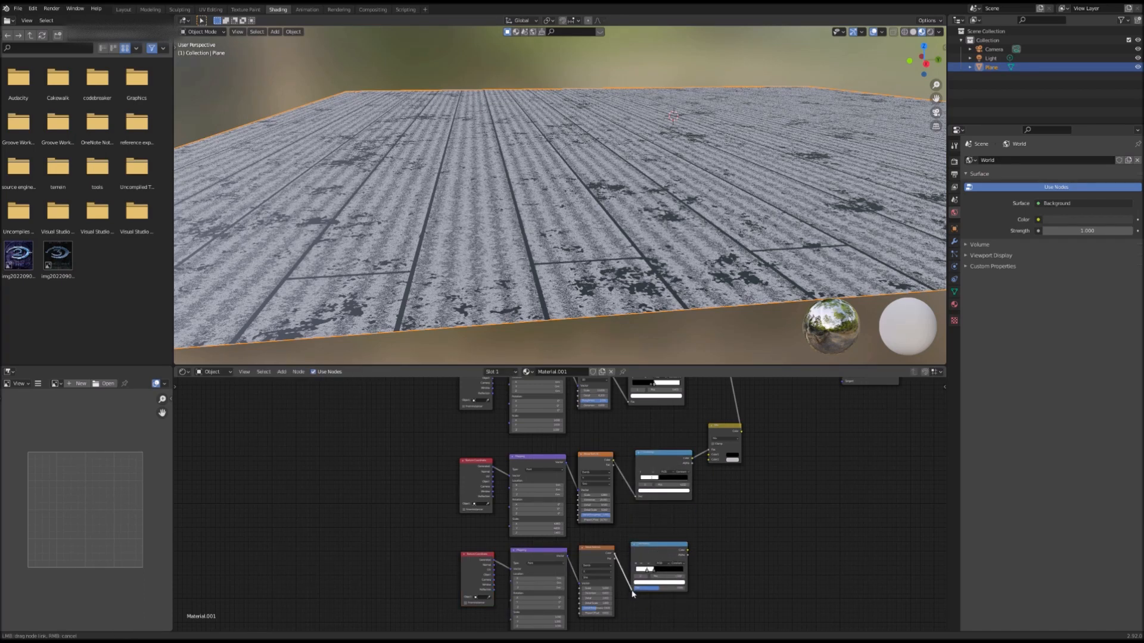
pyautogui.moveTo(635, 591); pyautogui.dragTo(633, 589)
# Step: Duplicate the Mix node, feed the new ColorRamp into it and link it into the existing mix chain
pyautogui.rightClick(716, 437)
pyautogui.click(716, 439)
pyautogui.click(709, 542)
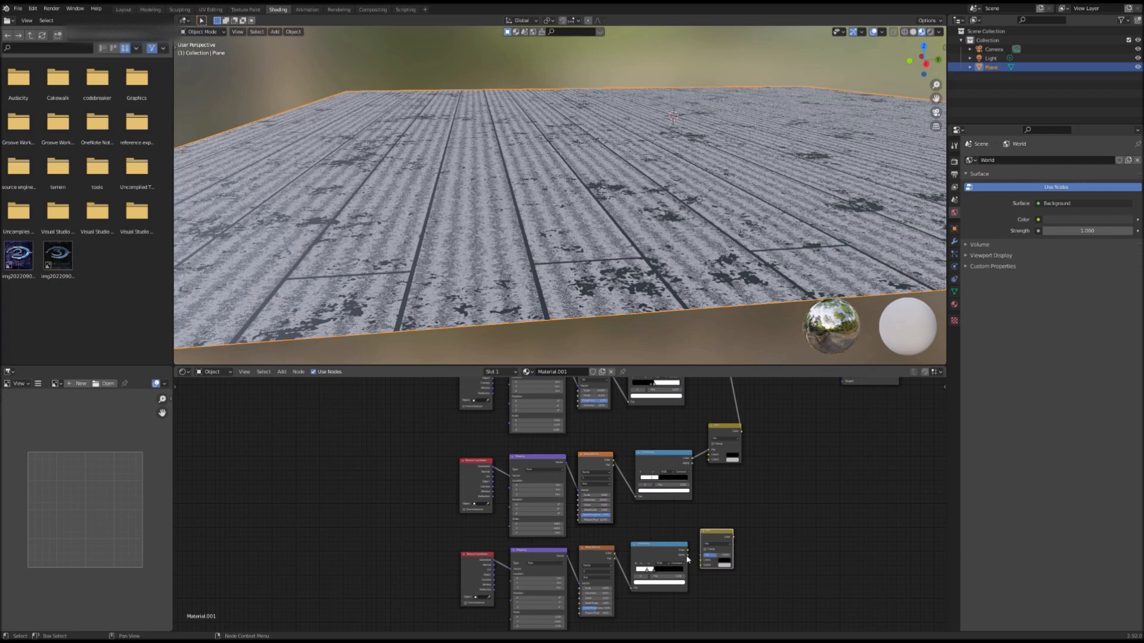
pyautogui.moveTo(690, 552); pyautogui.dragTo(703, 556)
pyautogui.moveTo(734, 537); pyautogui.dragTo(742, 539)
pyautogui.moveTo(688, 462); pyautogui.dragTo(716, 456)
pyautogui.moveTo(709, 462); pyautogui.dragTo(708, 460)
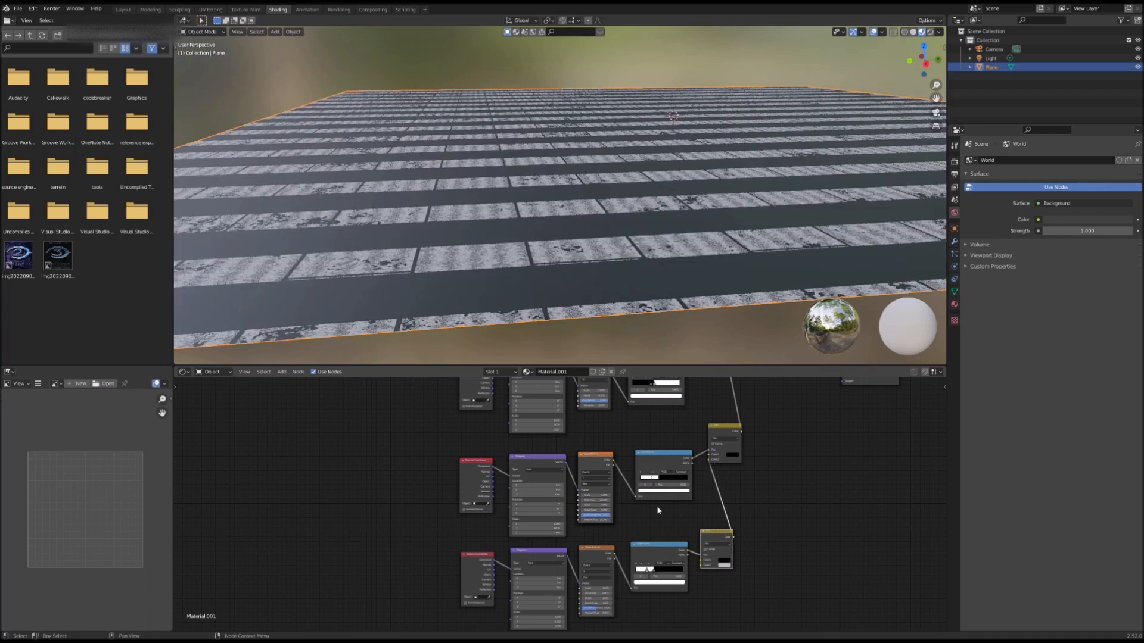
# Step: Move the second wave ColorRamp's stop to position 0.927
pyautogui.moveTo(595, 274); pyautogui.dragTo(587, 333, button='middle')
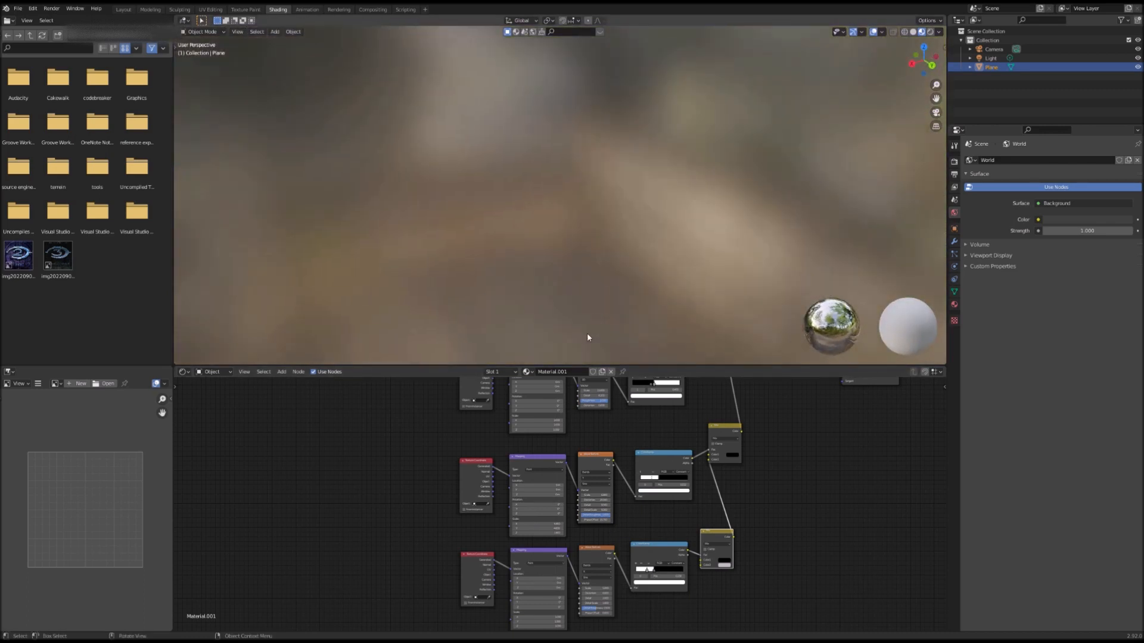
pyautogui.hotkey('shift', '`')
pyautogui.press('w')
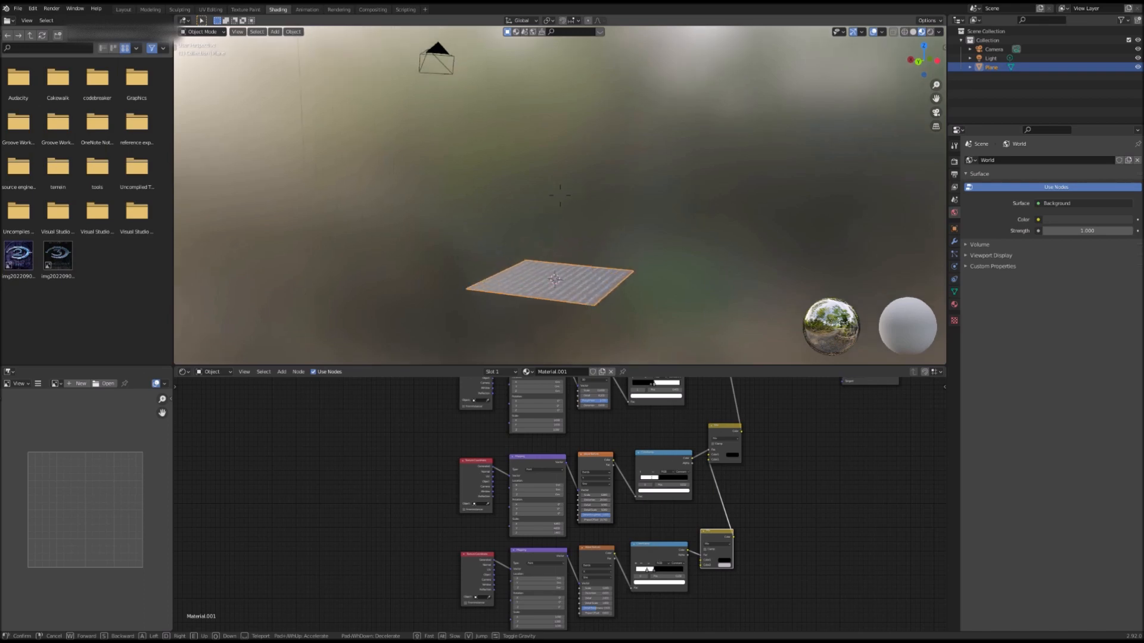
pyautogui.press('w')
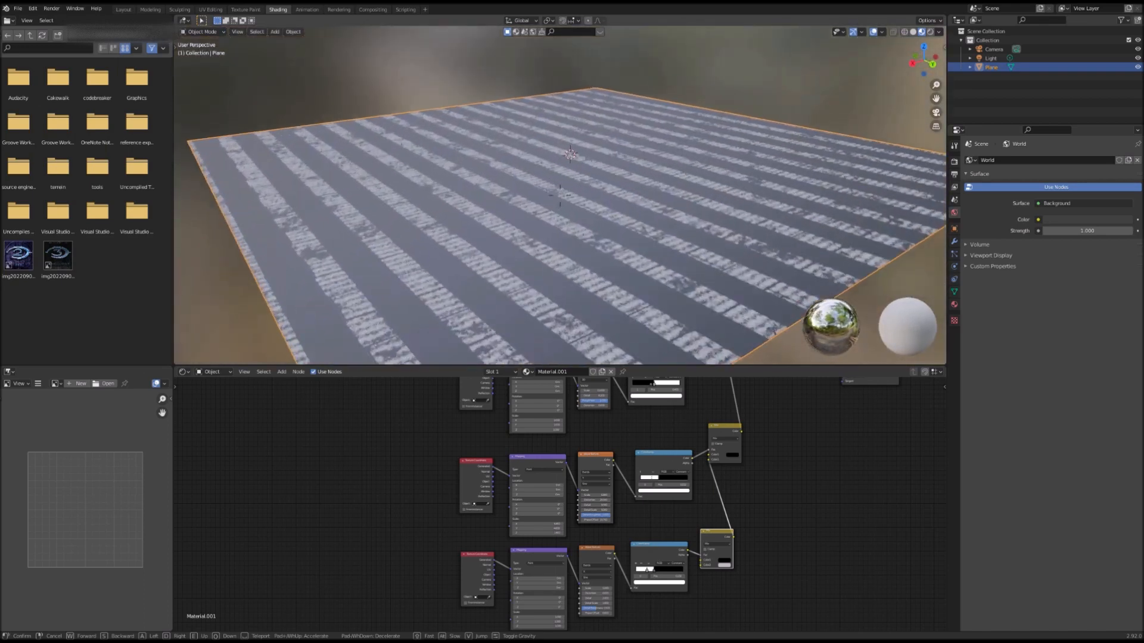
pyautogui.press('Return')
pyautogui.scroll(3, 605, 490)
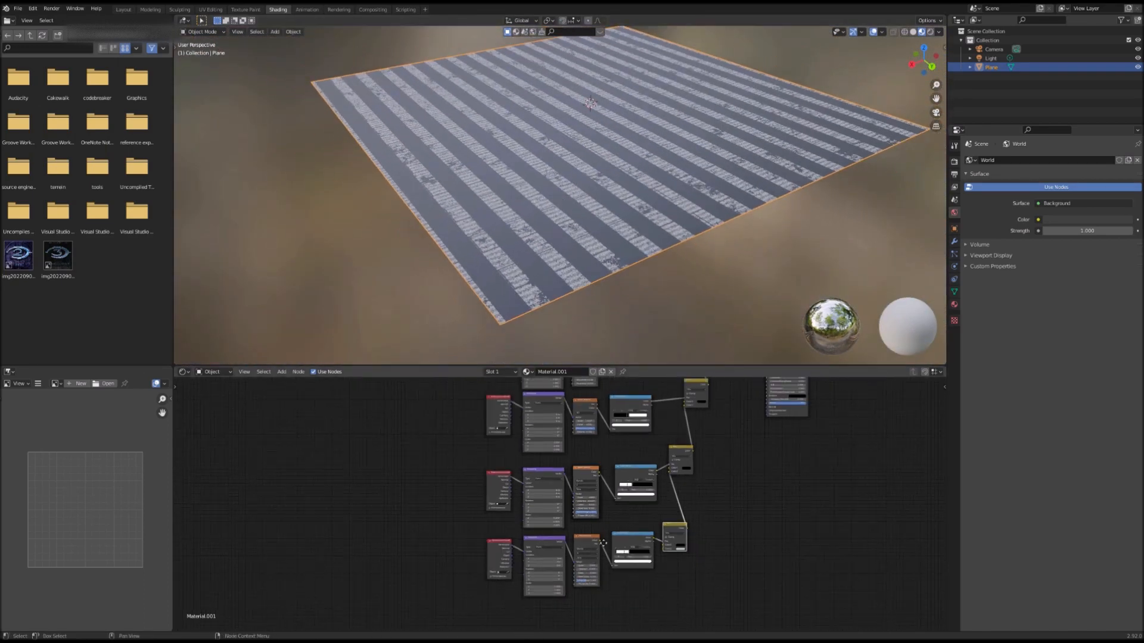
pyautogui.scroll(3, 606, 490)
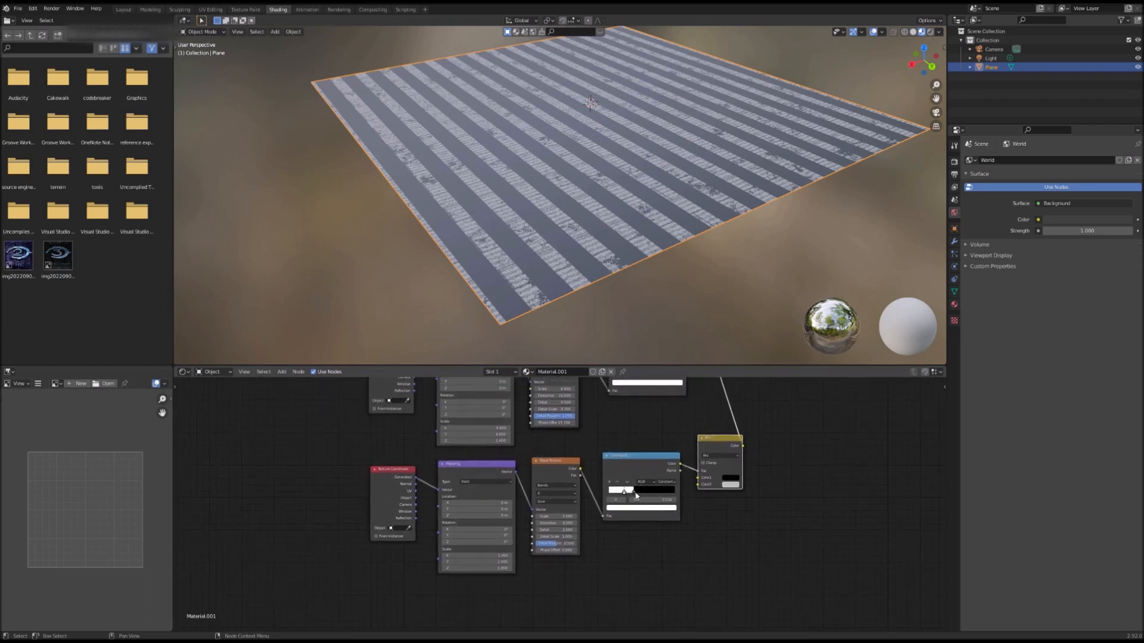
pyautogui.moveTo(668, 490); pyautogui.dragTo(725, 488)
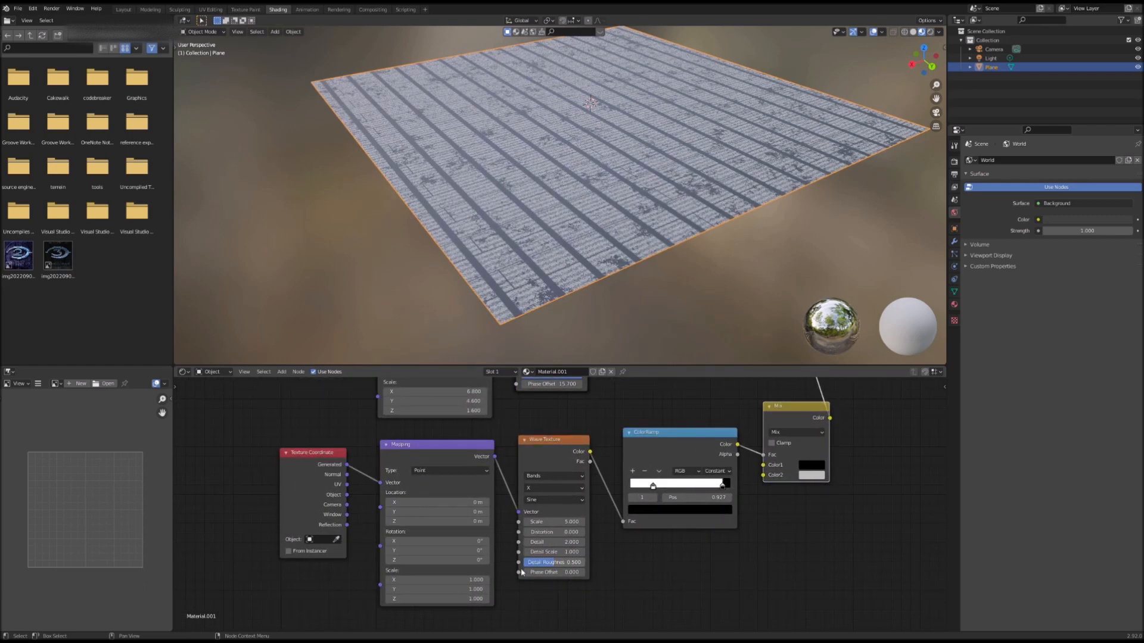
# Step: Set the second Mapping node's Scale X to 2.7 and its Rotation to about 3°, 7° and 96°
pyautogui.moveTo(436, 580); pyautogui.dragTo(466, 579)
pyautogui.moveTo(437, 540); pyautogui.dragTo(707, 560)
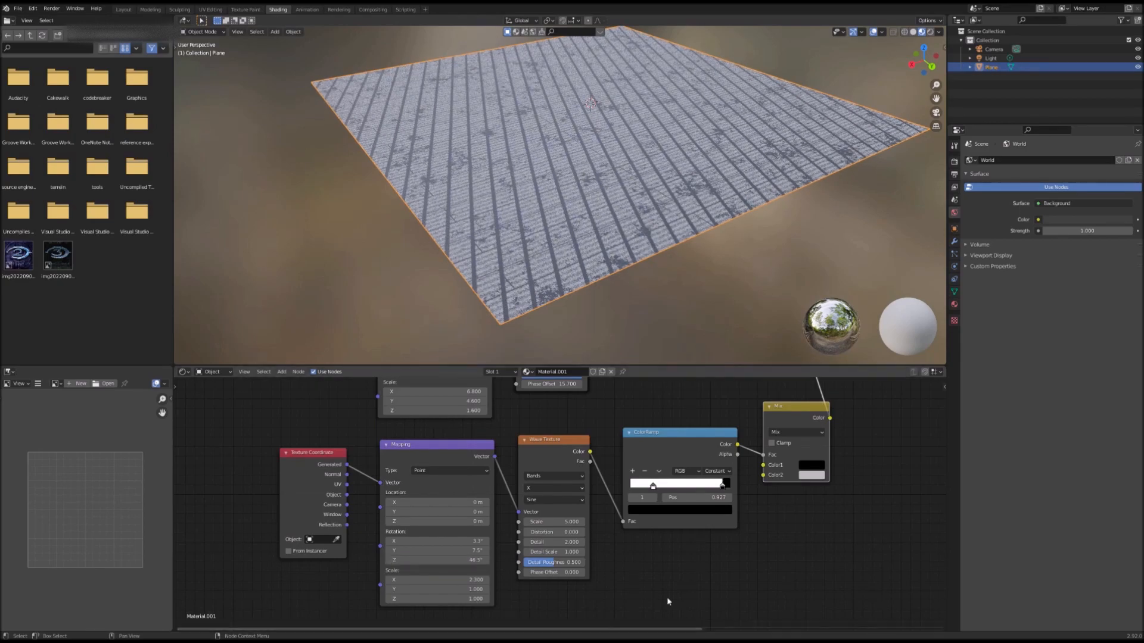
# Step: Set the second Mapping node's Scale X to 7.8 and Y to 4.7
pyautogui.moveTo(422, 583); pyautogui.dragTo(476, 589)
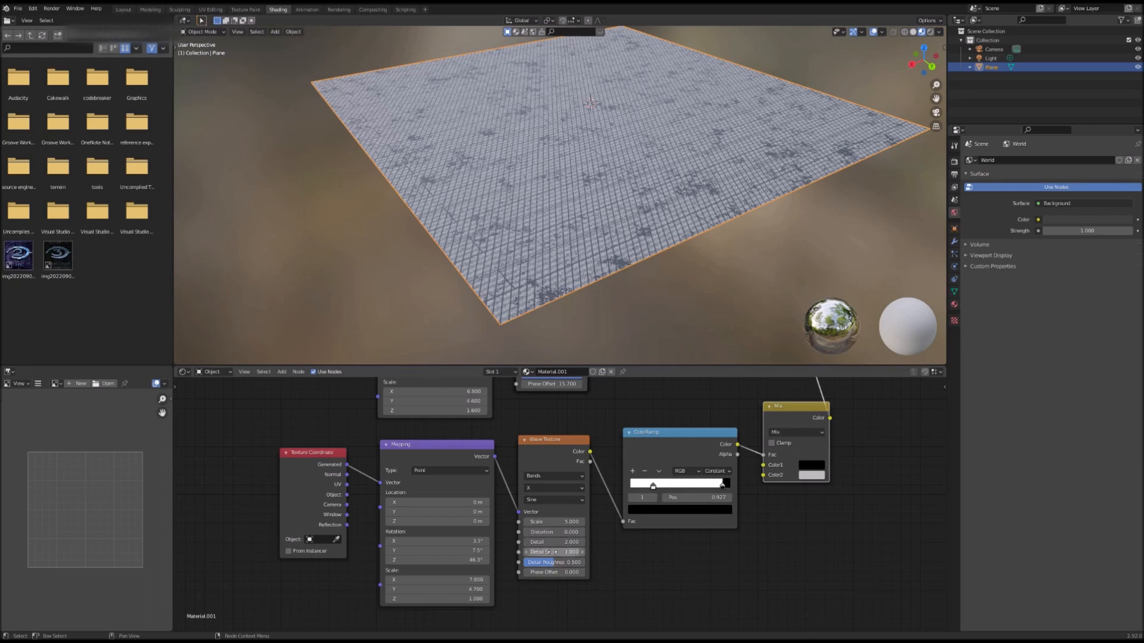
# Step: Set the new Wave Texture's Distortion to 11, Detail to 14.1 and Detail Roughness to 1
pyautogui.moveTo(547, 533); pyautogui.dragTo(613, 532)
pyautogui.moveTo(545, 542); pyautogui.dragTo(596, 542)
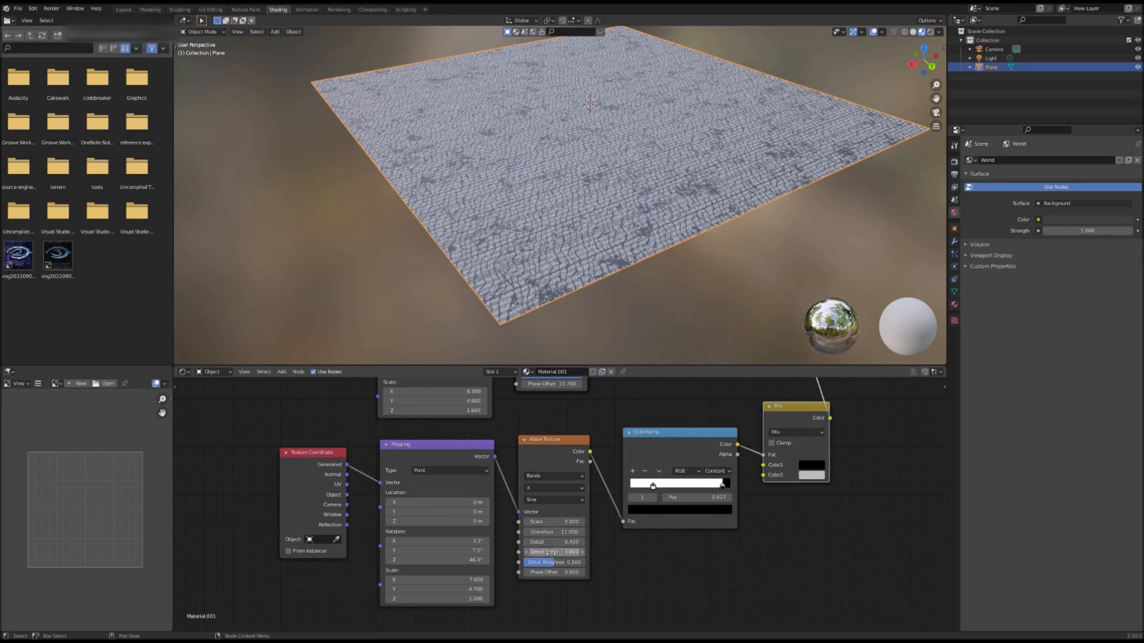
pyautogui.moveTo(554, 563); pyautogui.dragTo(585, 562)
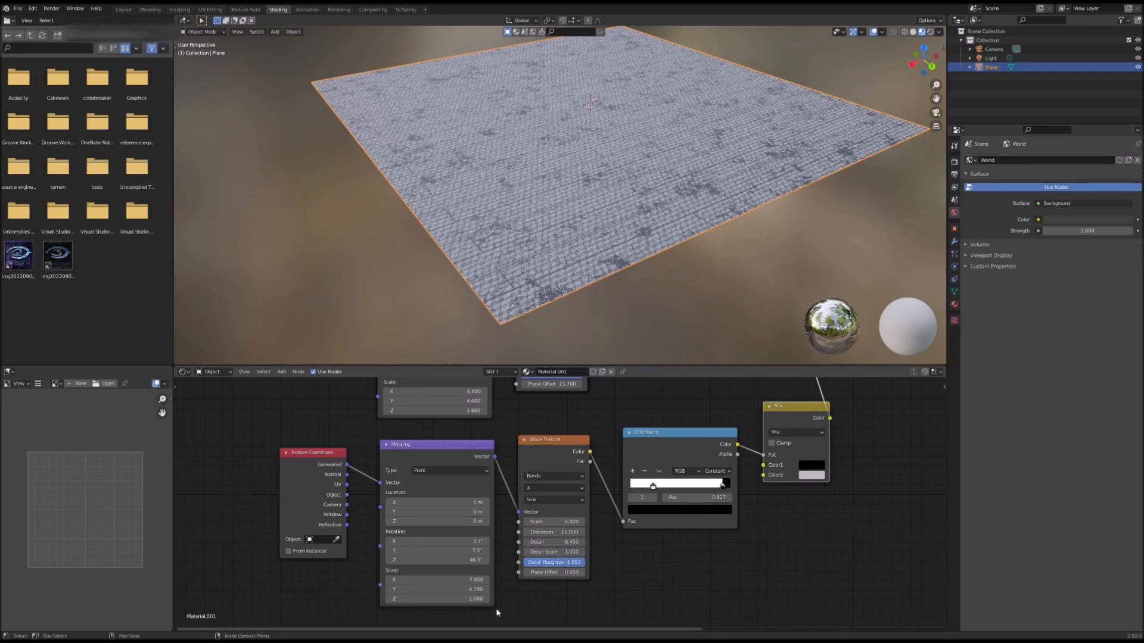
pyautogui.moveTo(560, 554)
pyautogui.mouseDown()
pyautogui.moveTo(582, 553)
pyautogui.moveTo(551, 542)
pyautogui.moveTo(572, 542)
pyautogui.mouseUp()
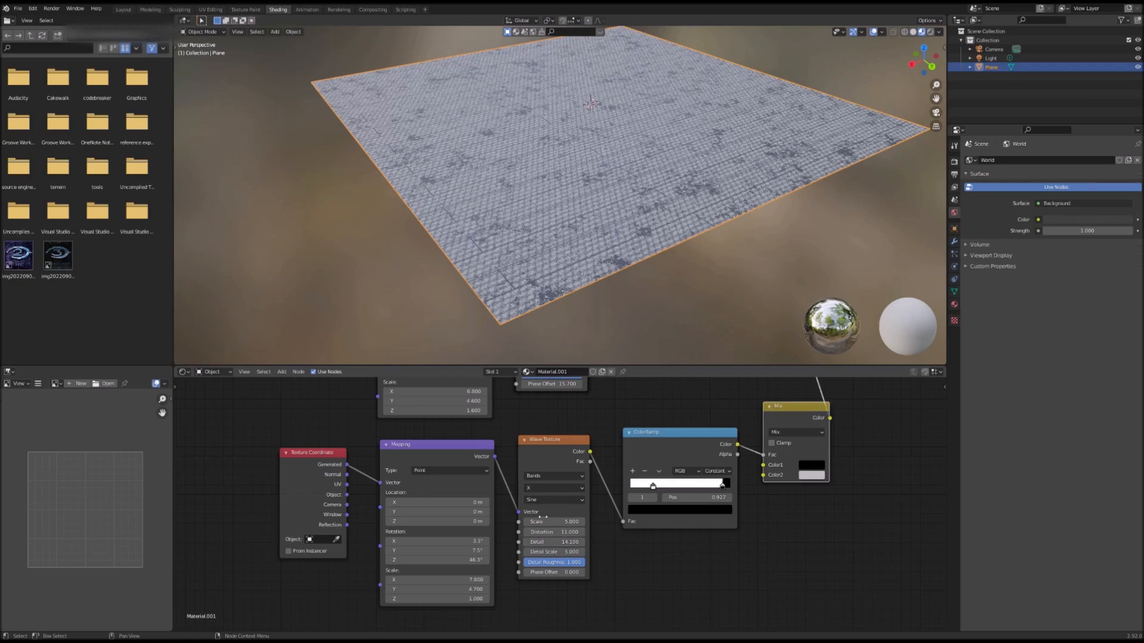
# Step: Fly around the plane in the viewport and survey the node tree to inspect the combined texture
pyautogui.hotkey('shift', '`')
pyautogui.press('w')
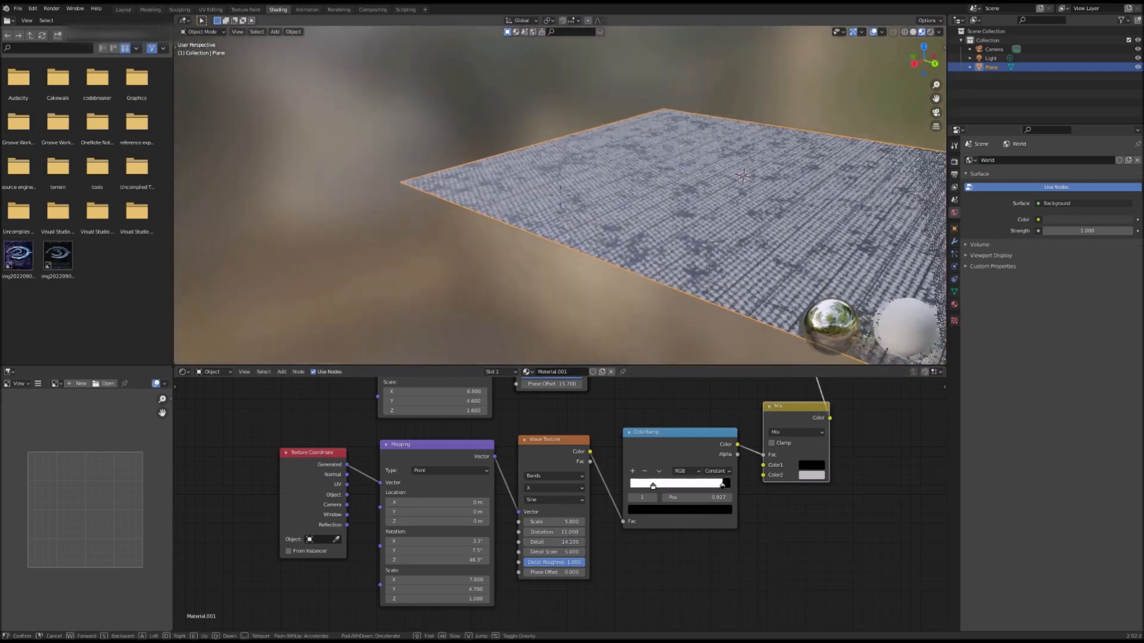
pyautogui.press('s')
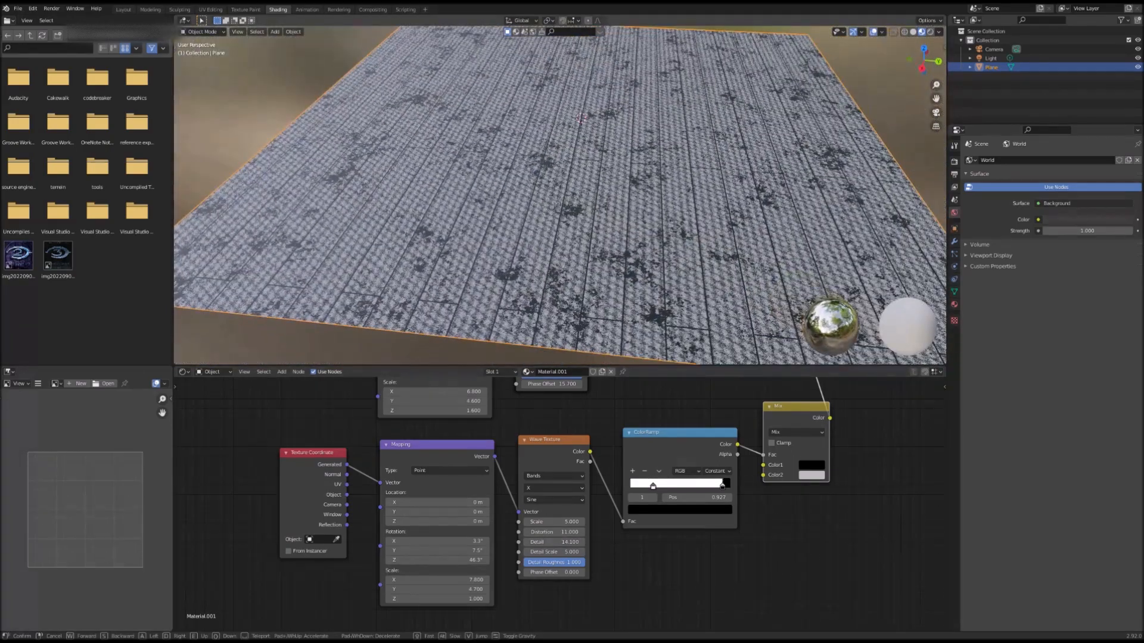
pyautogui.click(556, 230)
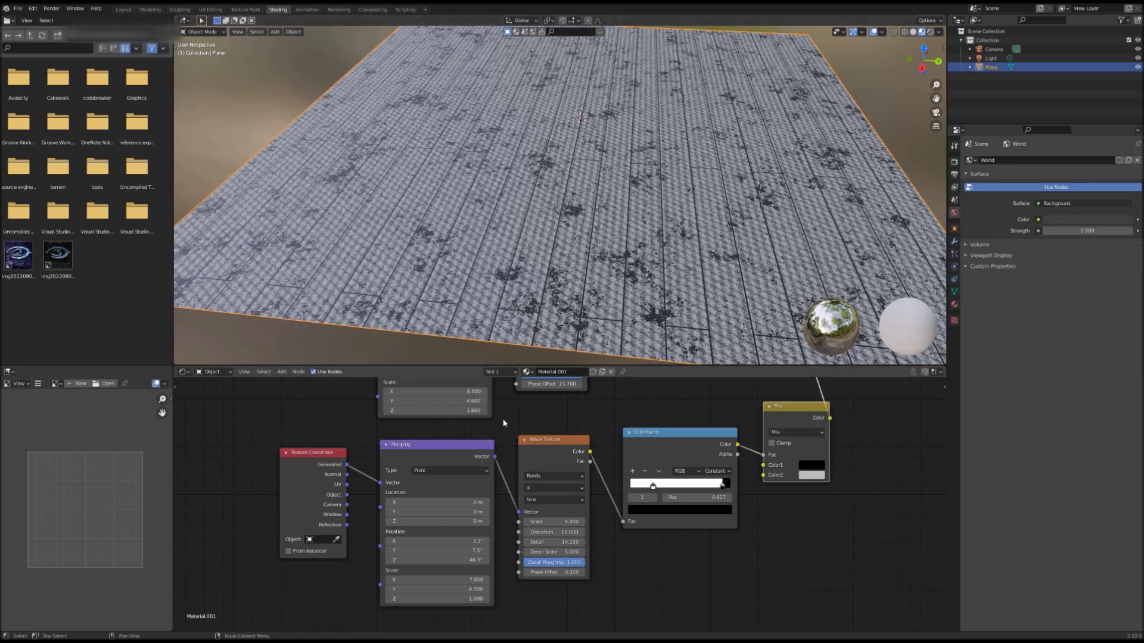
pyautogui.scroll(-1, 598, 463)
pyautogui.moveTo(598, 463); pyautogui.dragTo(469, 535, button='middle')
pyautogui.moveTo(562, 480); pyautogui.dragTo(524, 544, button='middle')
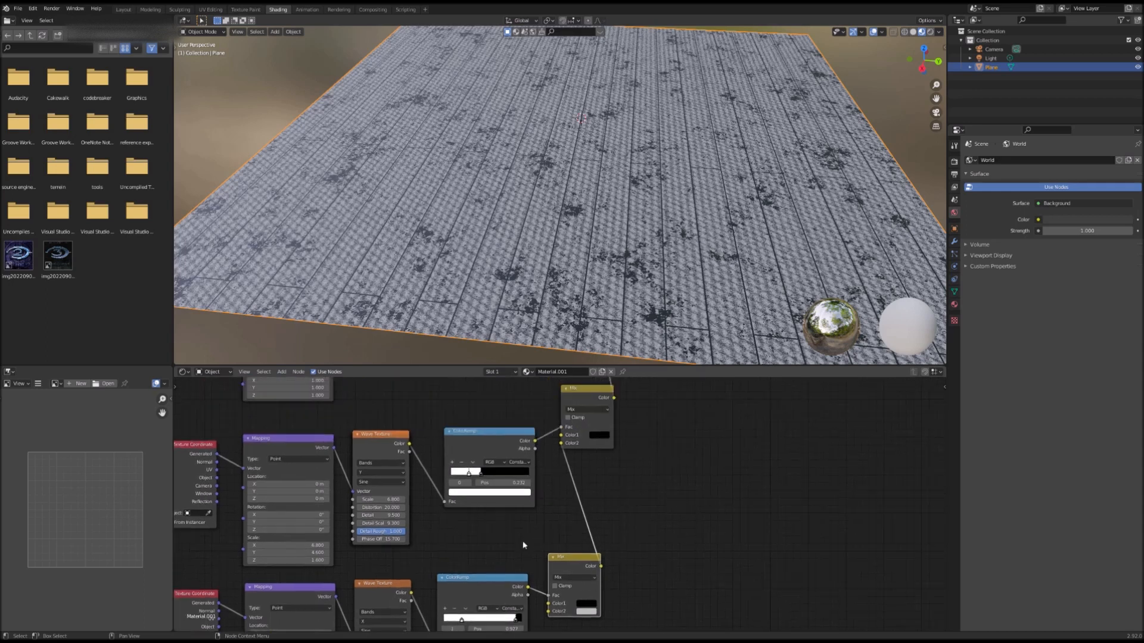
pyautogui.scroll(-4, 559, 474)
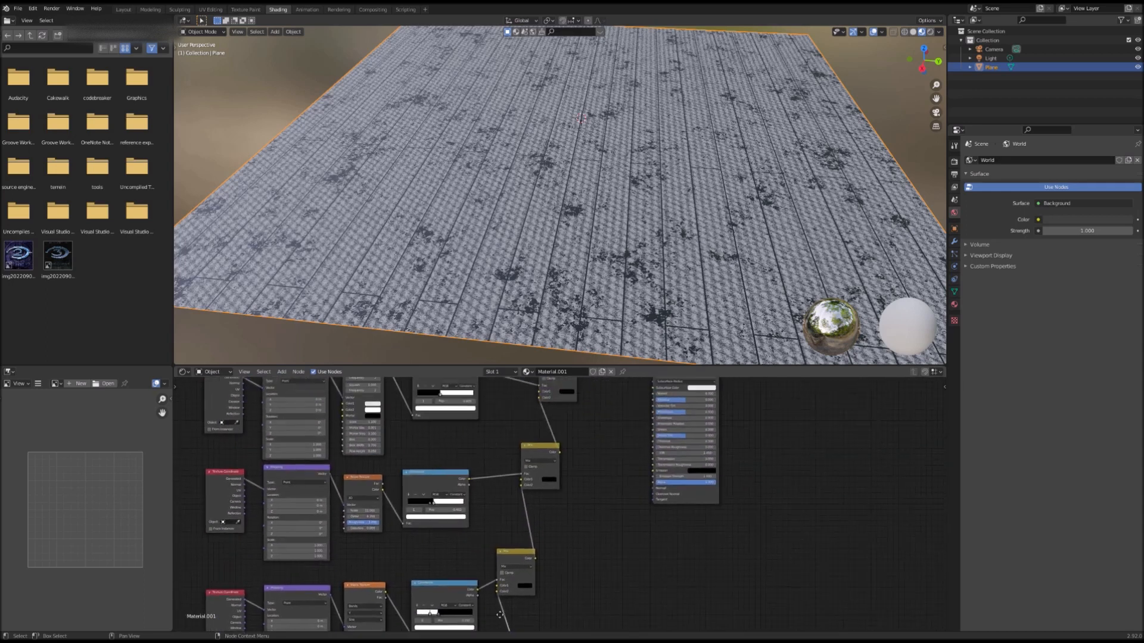
pyautogui.scroll(4, 582, 498)
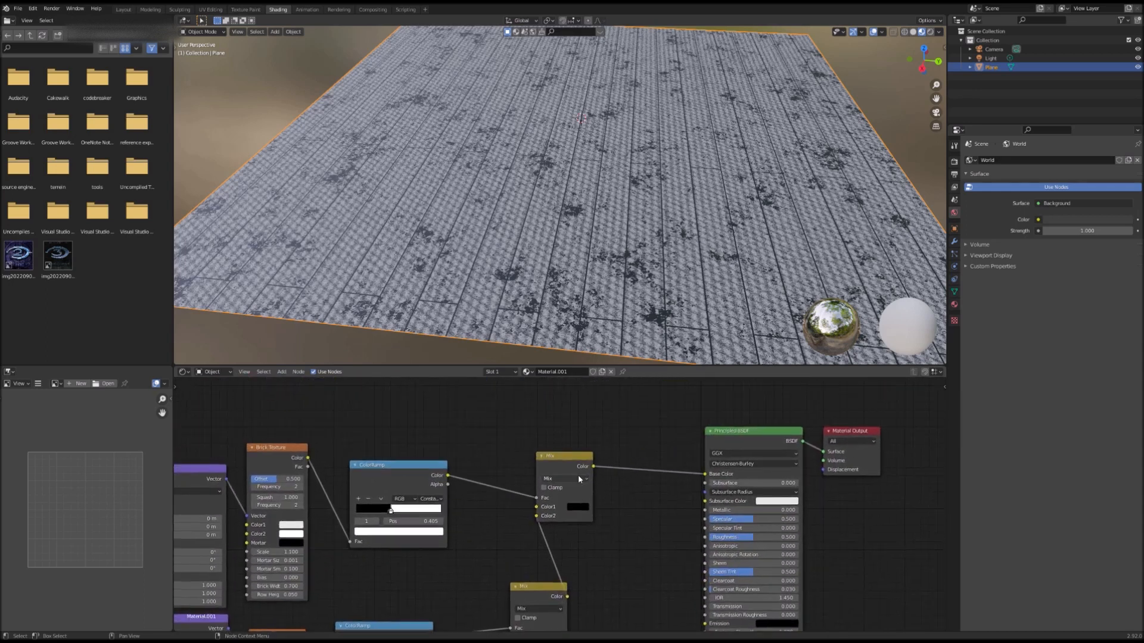
pyautogui.moveTo(583, 489); pyautogui.dragTo(594, 481)
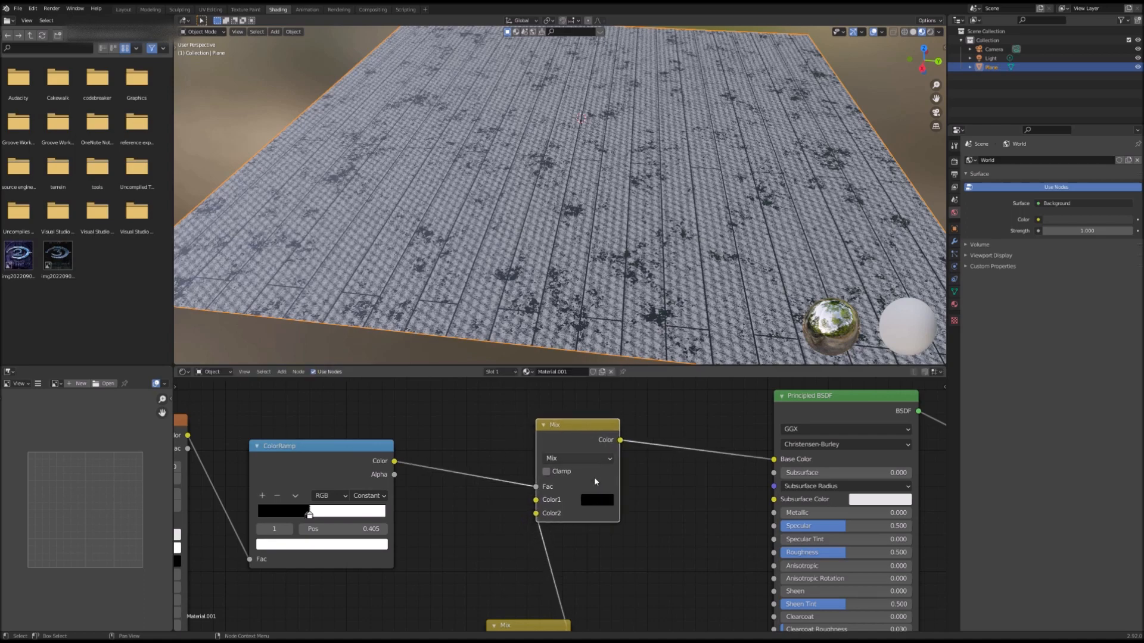
pyautogui.click(608, 504)
pyautogui.moveTo(686, 415); pyautogui.dragTo(685, 338)
pyautogui.moveTo(684, 412)
pyautogui.mouseDown()
pyautogui.moveTo(684, 340)
pyautogui.moveTo(684, 414)
pyautogui.mouseUp()
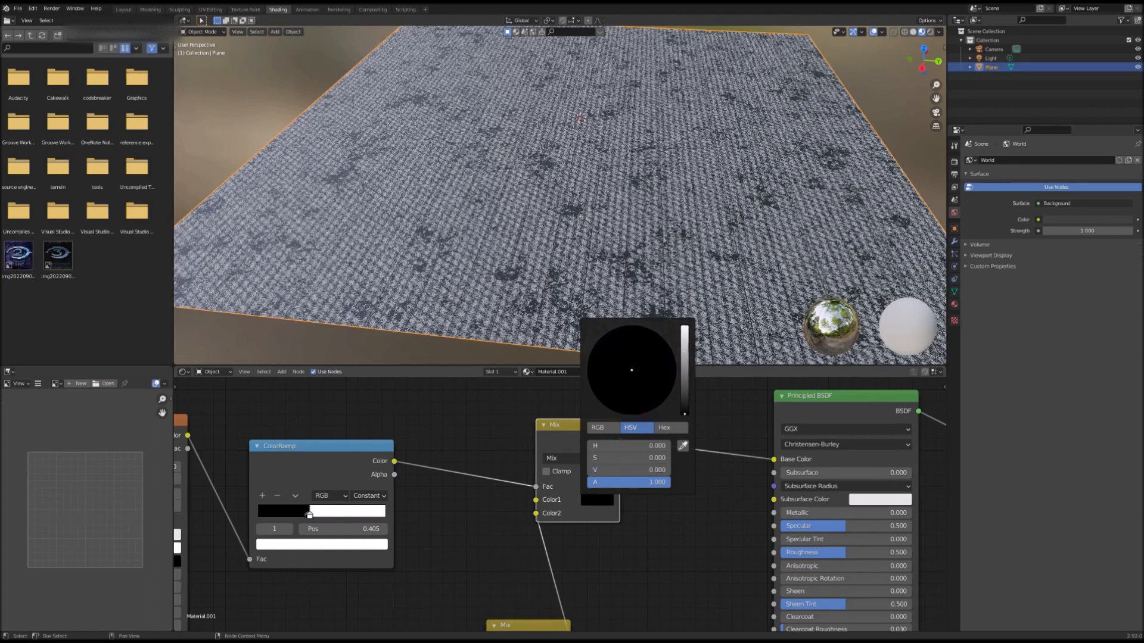
# Step: Set the second wave Mix node's Color2 to a muted brown
pyautogui.moveTo(640, 534); pyautogui.dragTo(742, 576, button='middle')
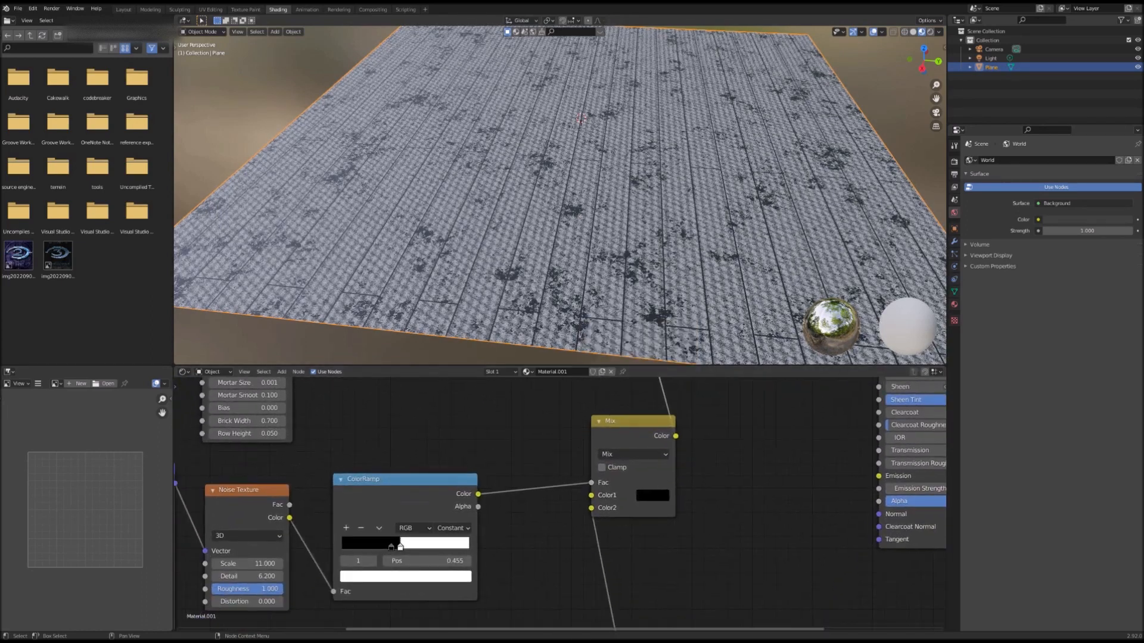
pyautogui.scroll(-4, 654, 504)
pyautogui.moveTo(653, 504); pyautogui.dragTo(707, 395, button='middle')
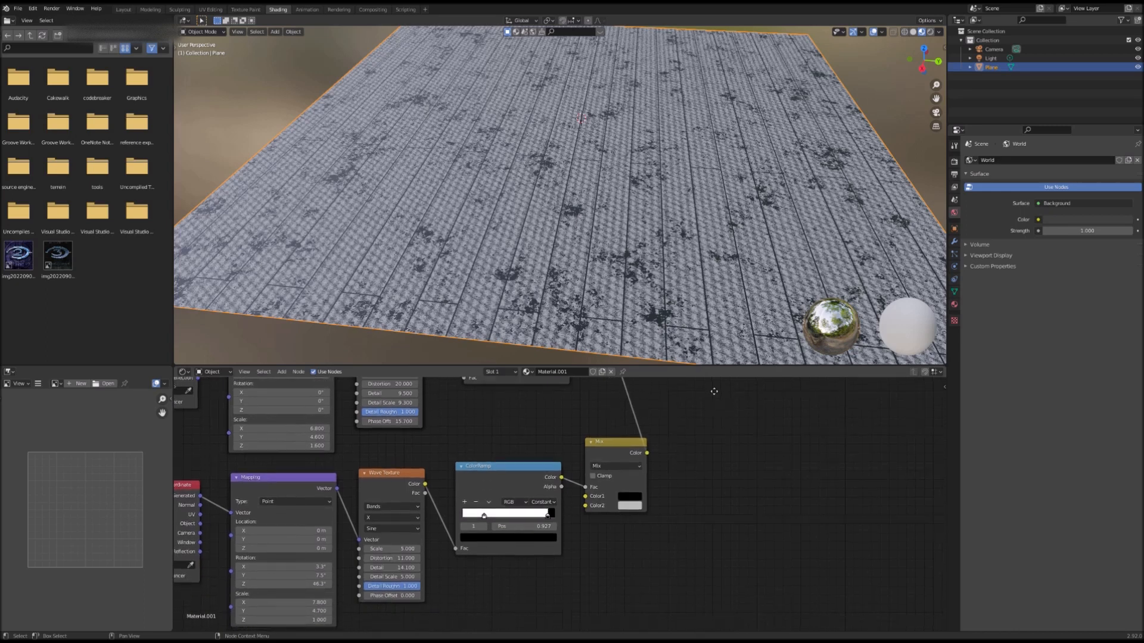
pyautogui.scroll(-1, 577, 490)
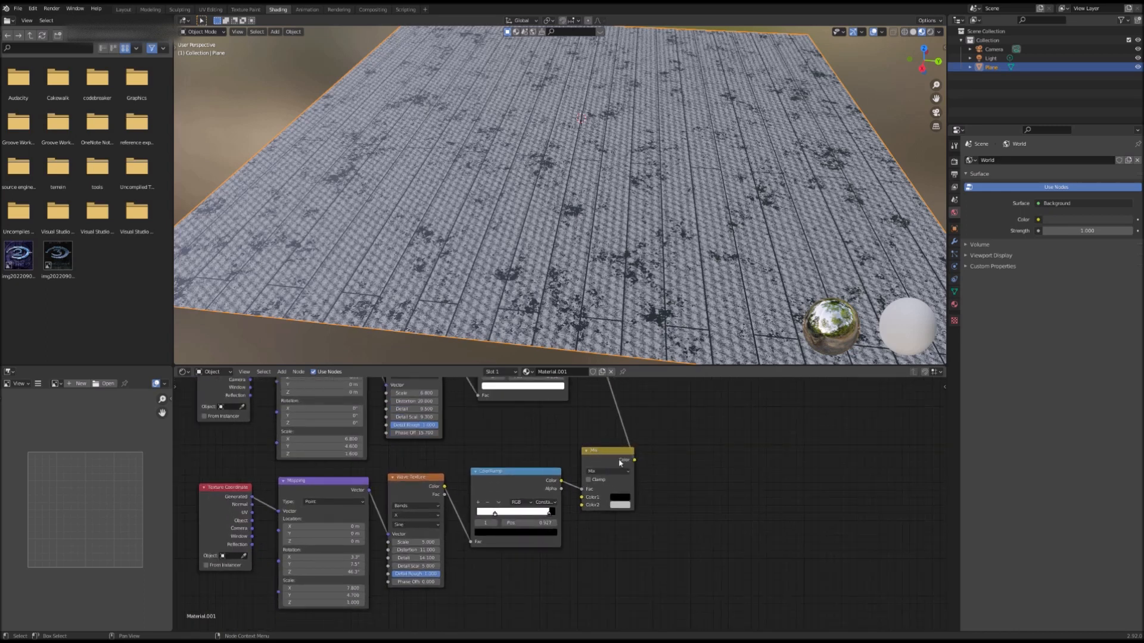
pyautogui.scroll(1, 613, 486)
pyautogui.click(643, 505)
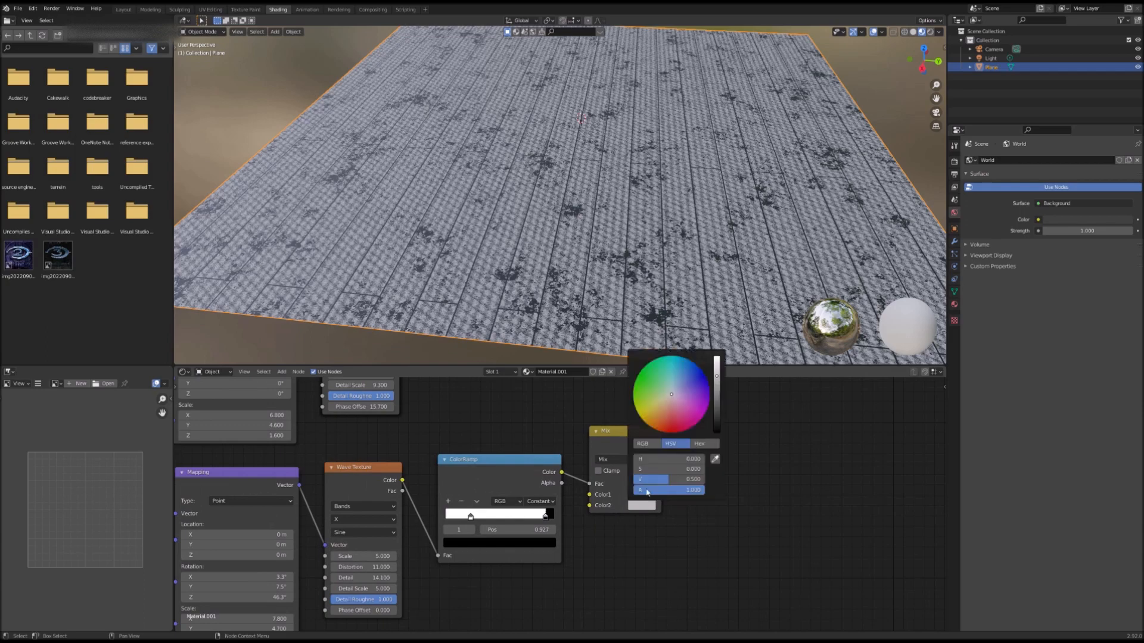
pyautogui.moveTo(671, 394)
pyautogui.mouseDown()
pyautogui.moveTo(678, 383)
pyautogui.moveTo(659, 409)
pyautogui.mouseUp()
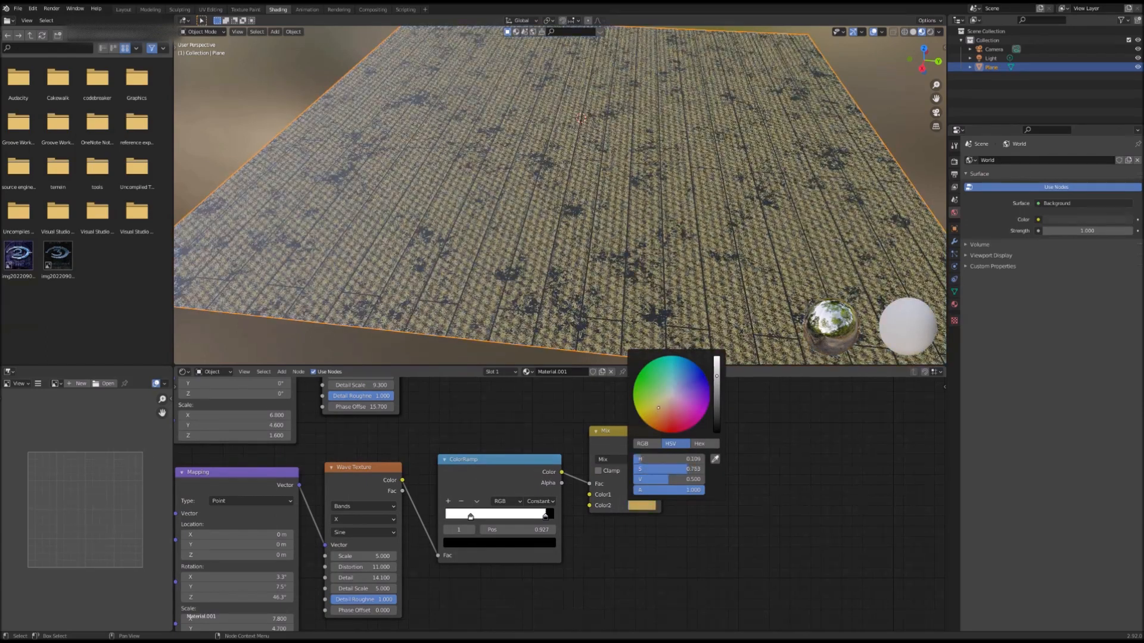
pyautogui.moveTo(717, 376); pyautogui.dragTo(663, 406)
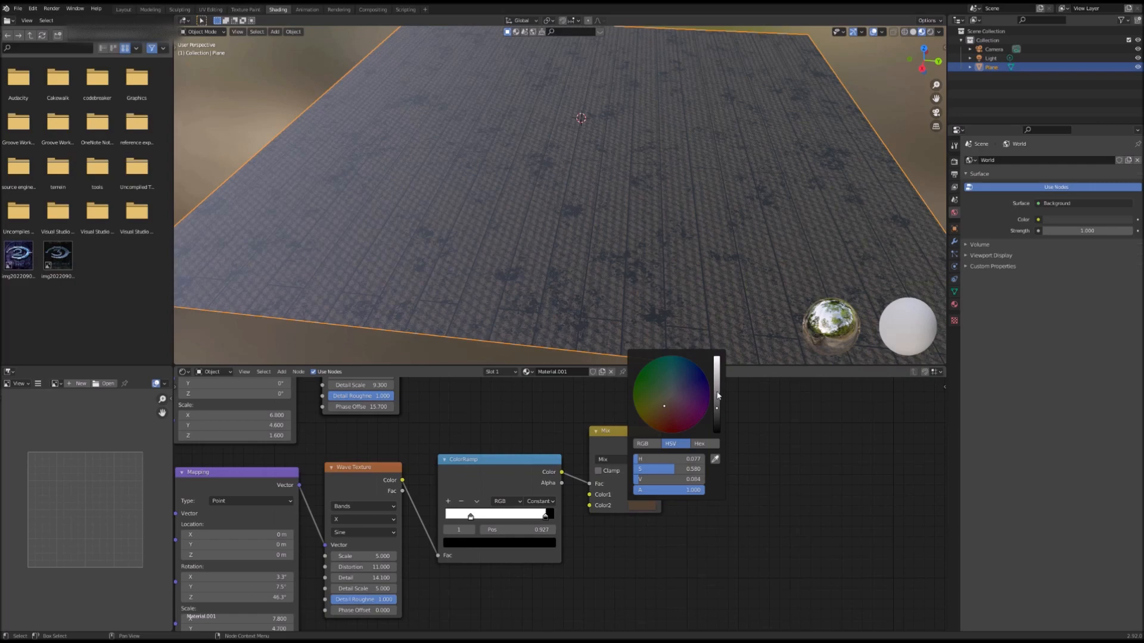
pyautogui.click(717, 393)
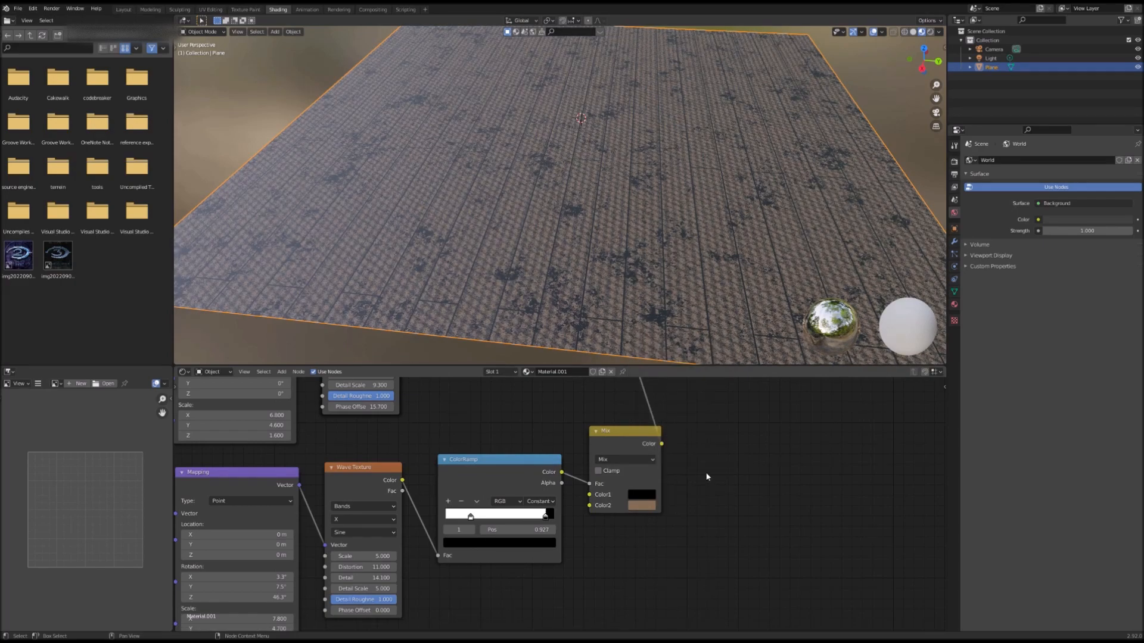
pyautogui.moveTo(707, 476); pyautogui.dragTo(646, 528, button='middle')
pyautogui.click(589, 545)
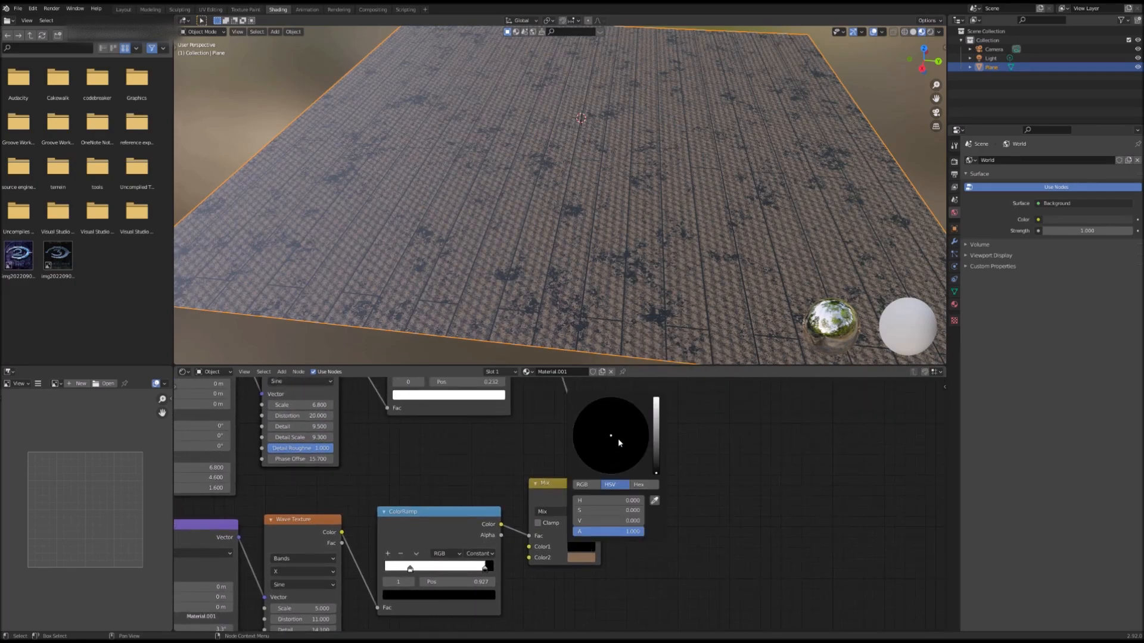
pyautogui.moveTo(656, 473); pyautogui.dragTo(590, 468)
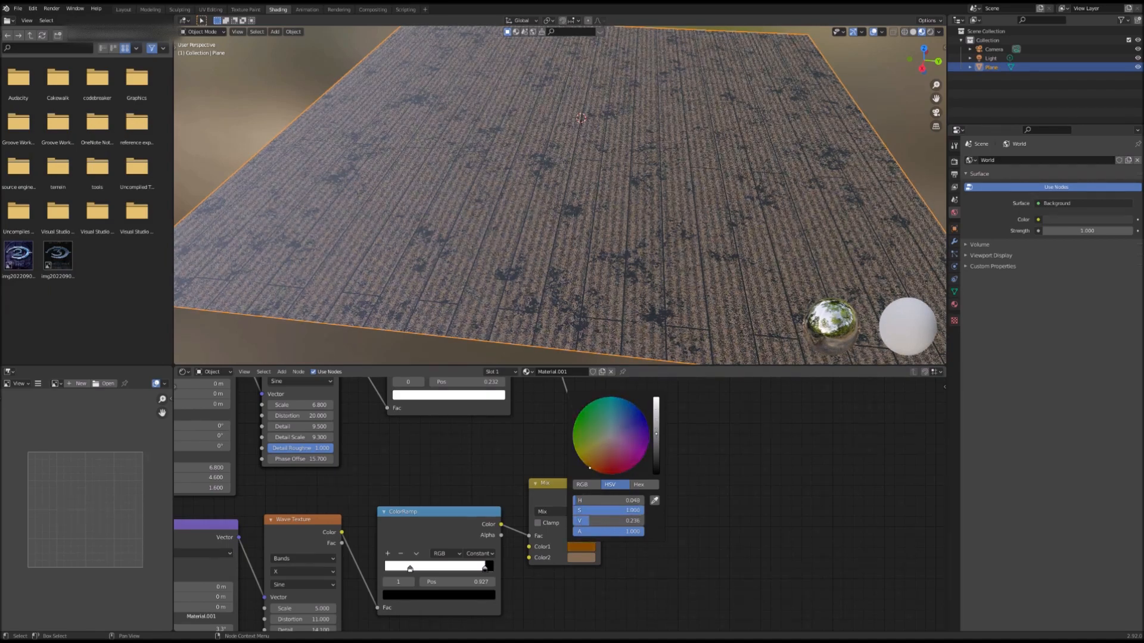
pyautogui.moveTo(659, 446); pyautogui.dragTo(656, 470)
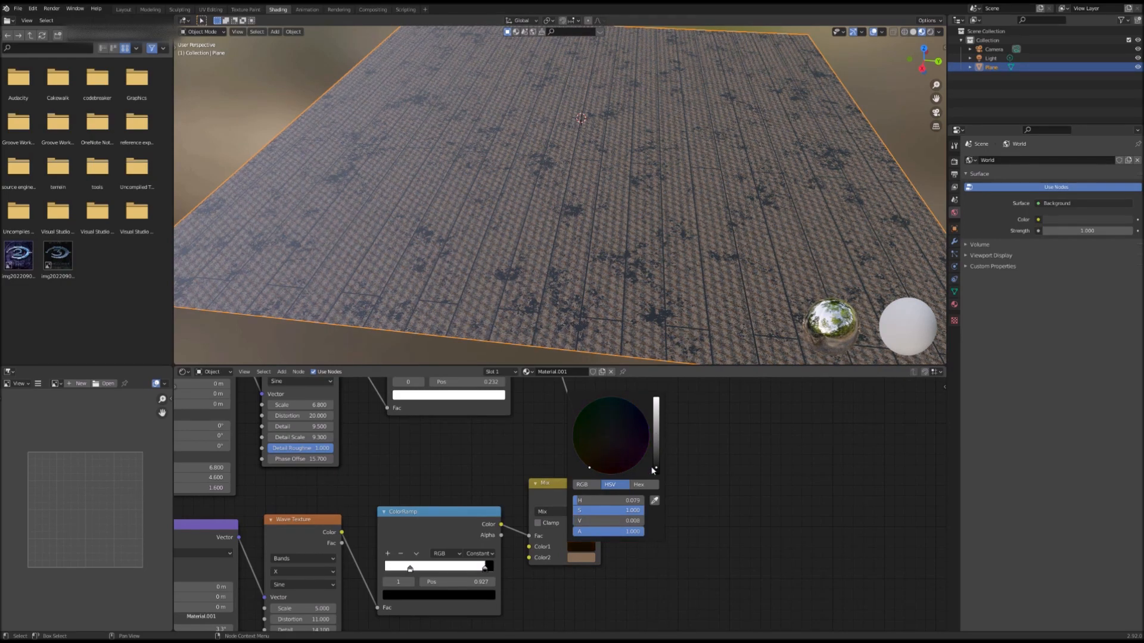
pyautogui.moveTo(656, 467); pyautogui.dragTo(598, 457)
# Step: Set the first wave Mix node's Color1 to a very dark brown
pyautogui.moveTo(608, 474); pyautogui.dragTo(628, 536, button='middle')
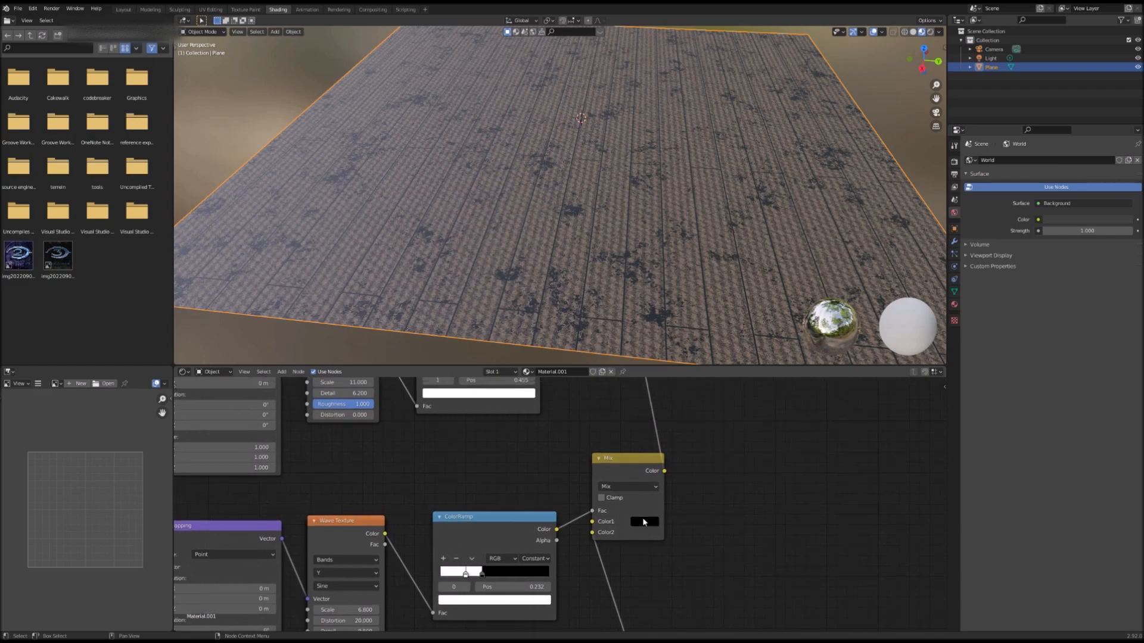
pyautogui.click(644, 522)
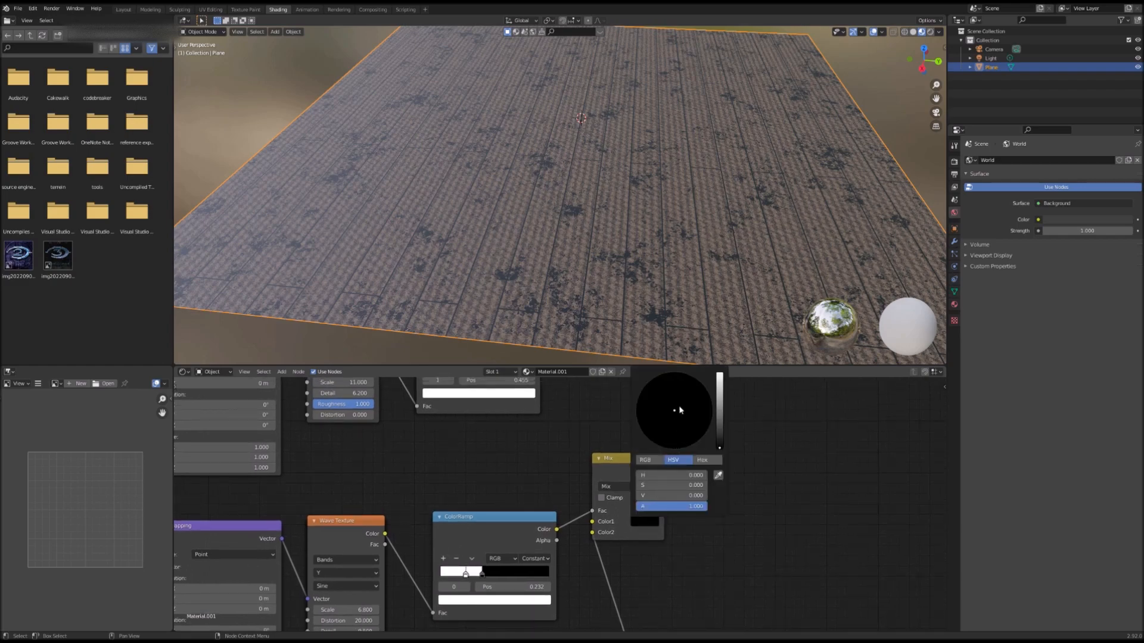
pyautogui.moveTo(720, 446)
pyautogui.mouseDown()
pyautogui.moveTo(720, 402)
pyautogui.moveTo(661, 432)
pyautogui.mouseUp()
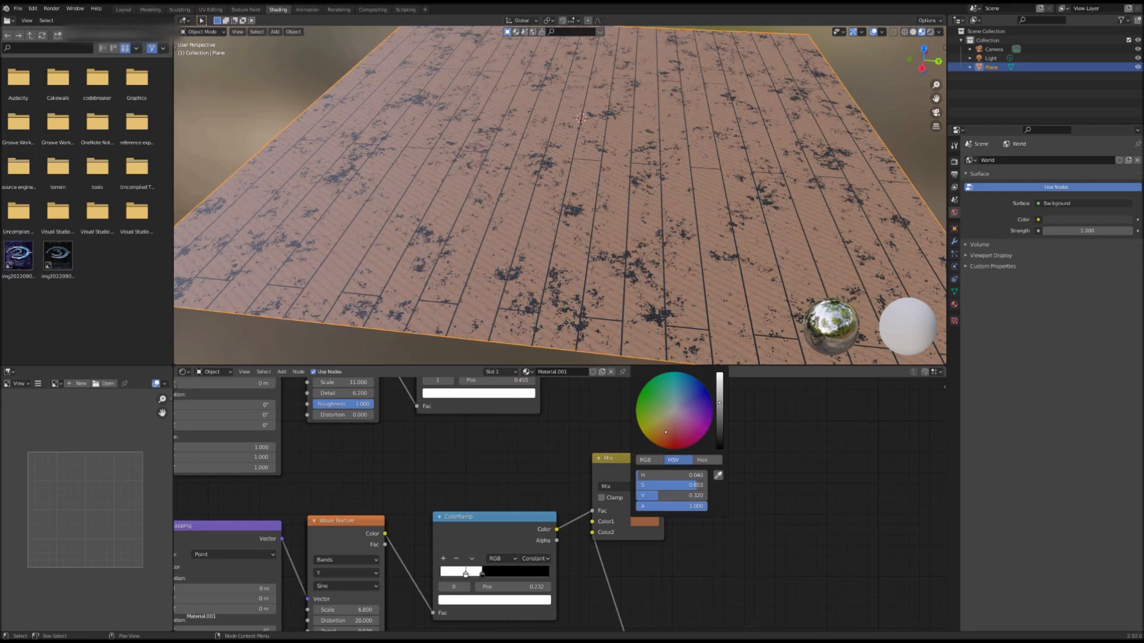
pyautogui.moveTo(654, 436); pyautogui.dragTo(652, 441)
pyautogui.moveTo(719, 408)
pyautogui.mouseDown()
pyautogui.moveTo(720, 434)
pyautogui.moveTo(665, 430)
pyautogui.mouseUp()
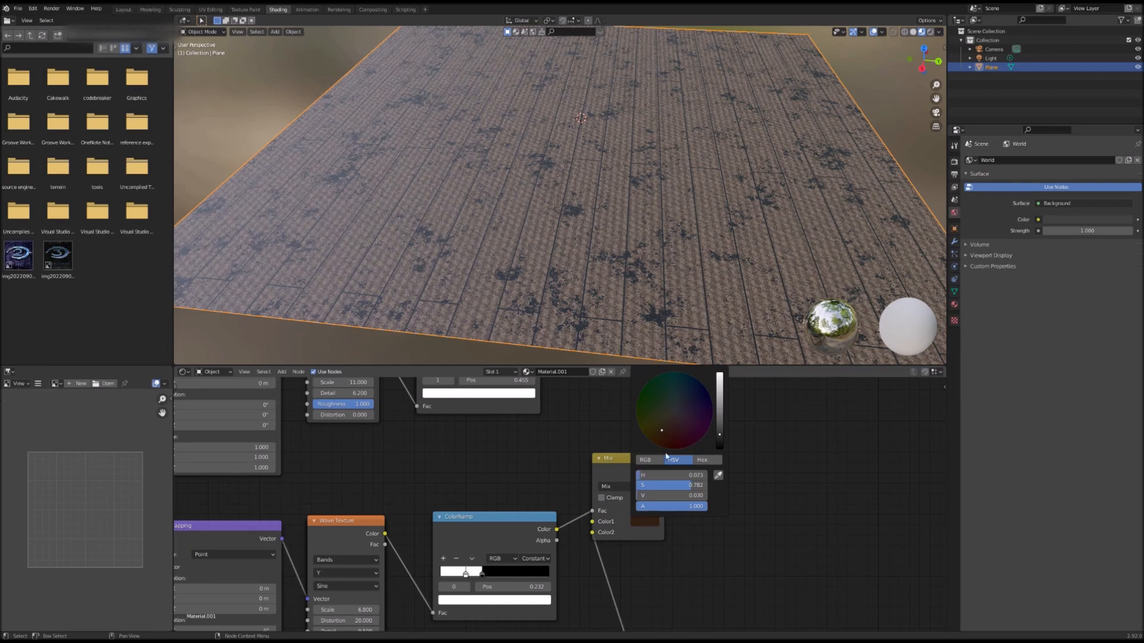
# Step: Set the noise Mix node's color swatch to a dark reddish brown
pyautogui.scroll(-2, 742, 466)
pyautogui.moveTo(743, 467); pyautogui.dragTo(721, 384, button='middle')
pyautogui.click(650, 517)
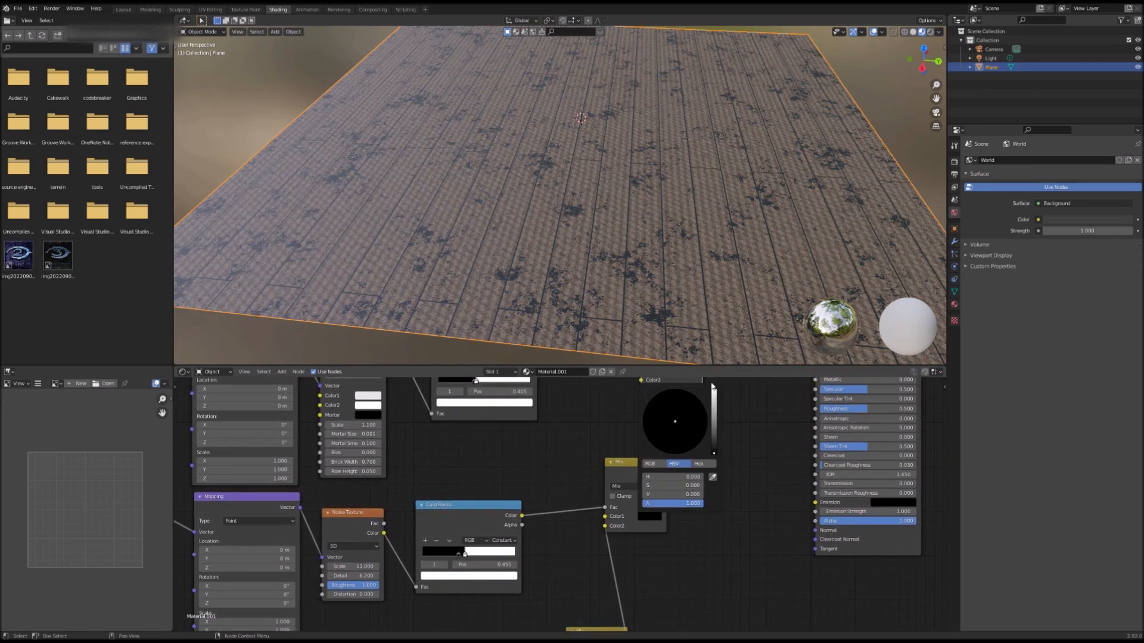
pyautogui.moveTo(708, 443); pyautogui.dragTo(665, 438)
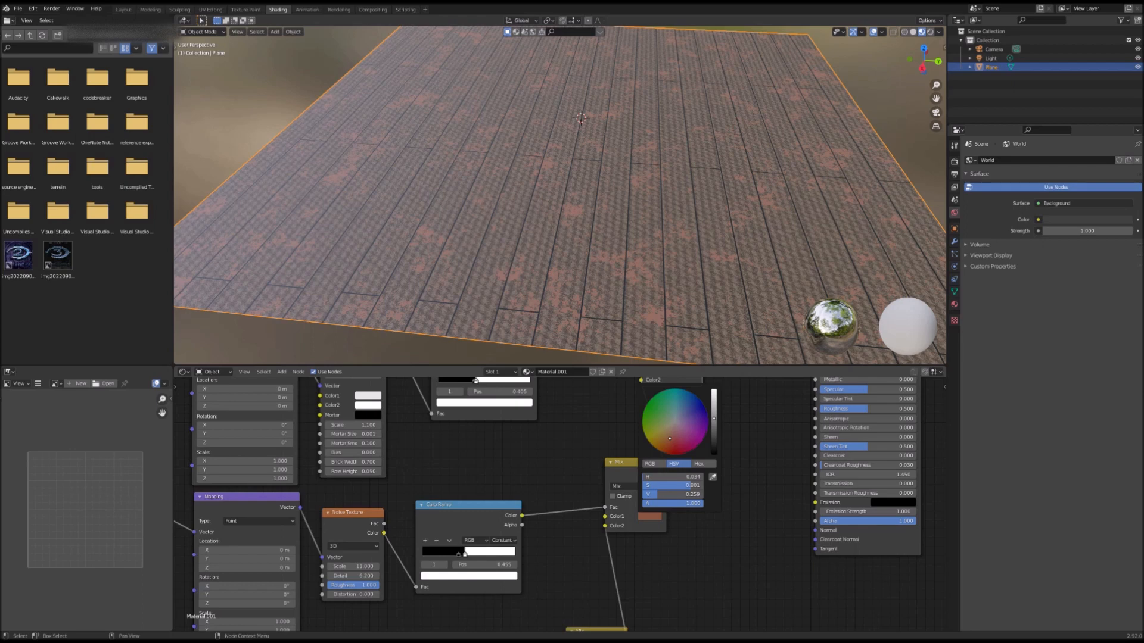
pyautogui.moveTo(670, 438); pyautogui.dragTo(665, 436)
pyautogui.click(648, 517)
pyautogui.moveTo(714, 420); pyautogui.dragTo(672, 428)
# Step: Set the brick Mix node's Color1, feeding the Principled BSDF, to a dark brown
pyautogui.scroll(-3, 671, 433)
pyautogui.moveTo(671, 434); pyautogui.dragTo(635, 515, button='middle')
pyautogui.click(625, 478)
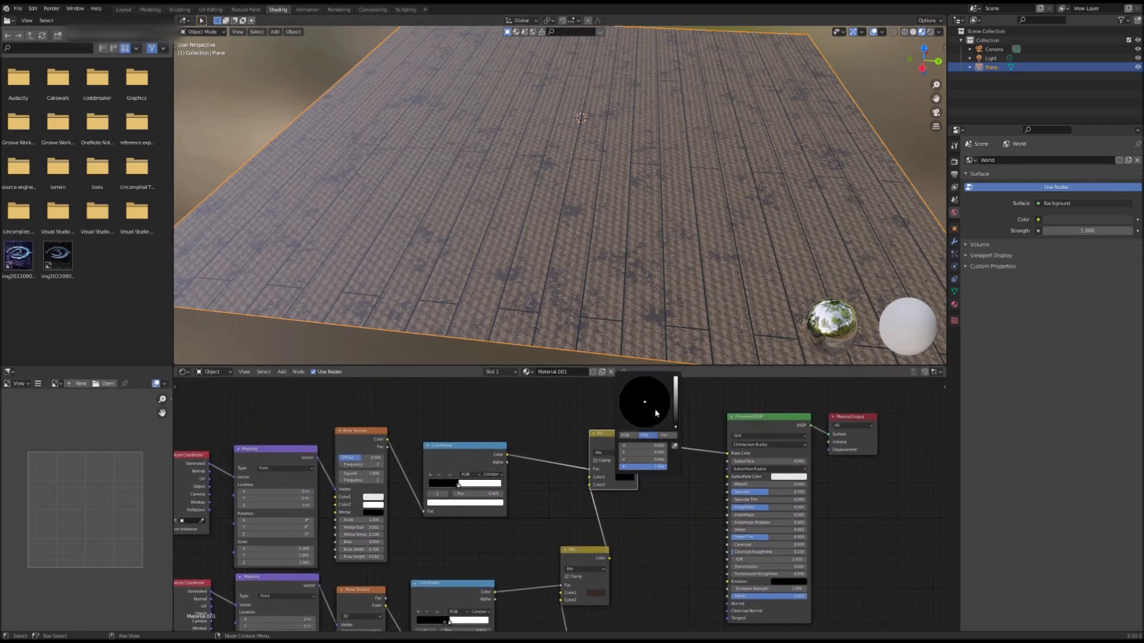
pyautogui.moveTo(676, 422)
pyautogui.mouseDown()
pyautogui.moveTo(676, 382)
pyautogui.moveTo(675, 417)
pyautogui.moveTo(675, 394)
pyautogui.moveTo(676, 410)
pyautogui.moveTo(626, 420)
pyautogui.mouseUp()
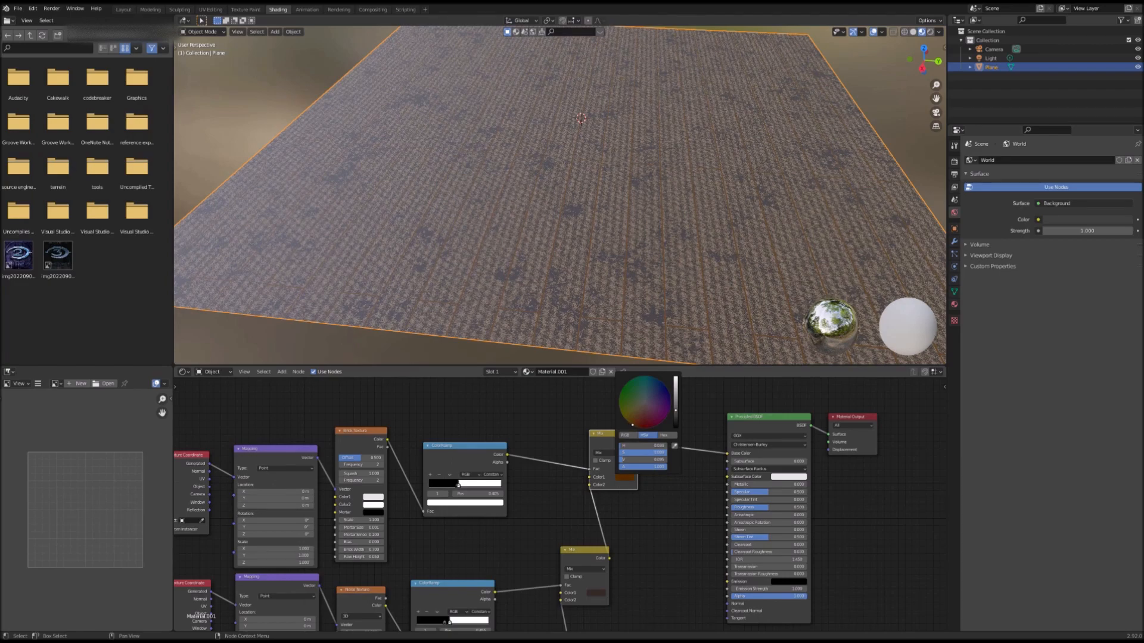
pyautogui.moveTo(676, 410); pyautogui.dragTo(675, 417)
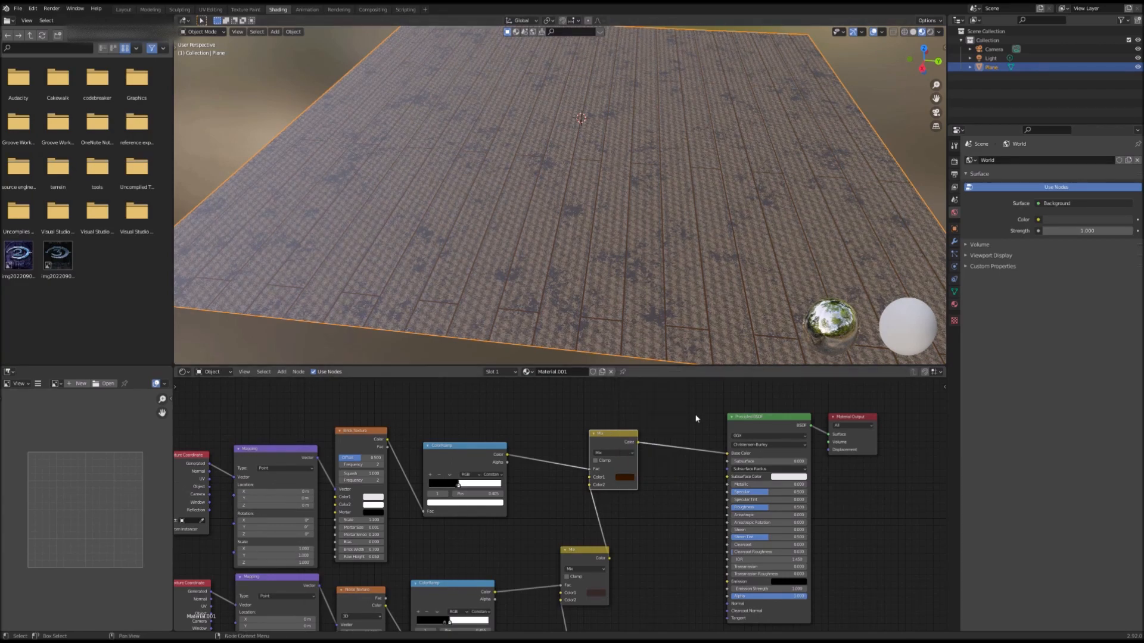
# Step: Fly through the viewport to inspect the coloured plank material on the plane
pyautogui.hotkey('shift', '`')
pyautogui.press('d')
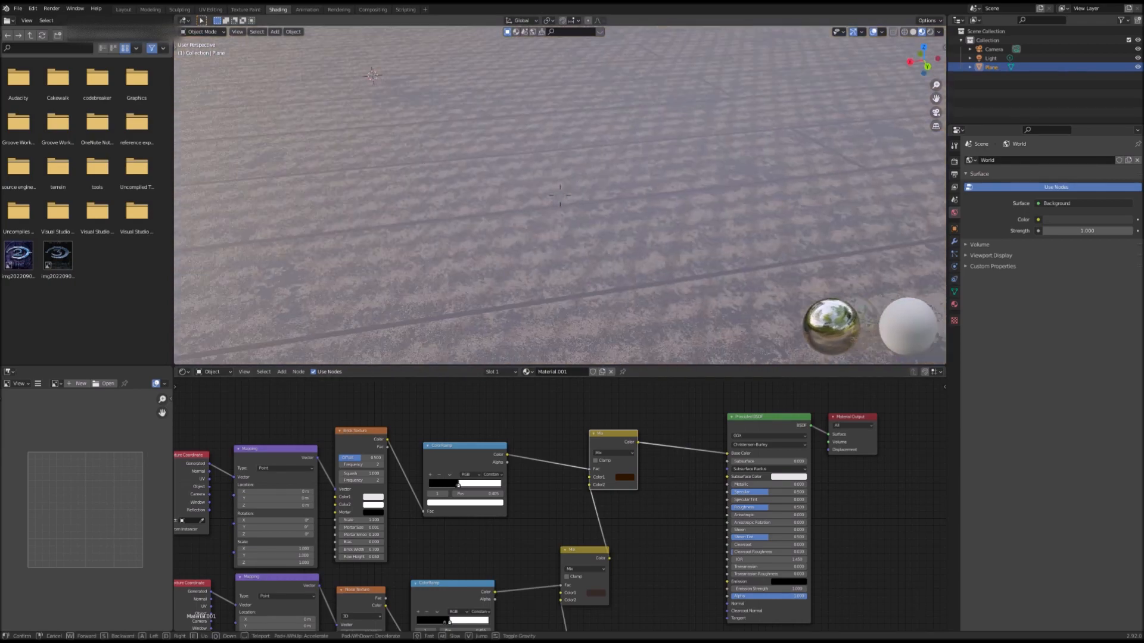
pyautogui.press('s')
pyautogui.press('w')
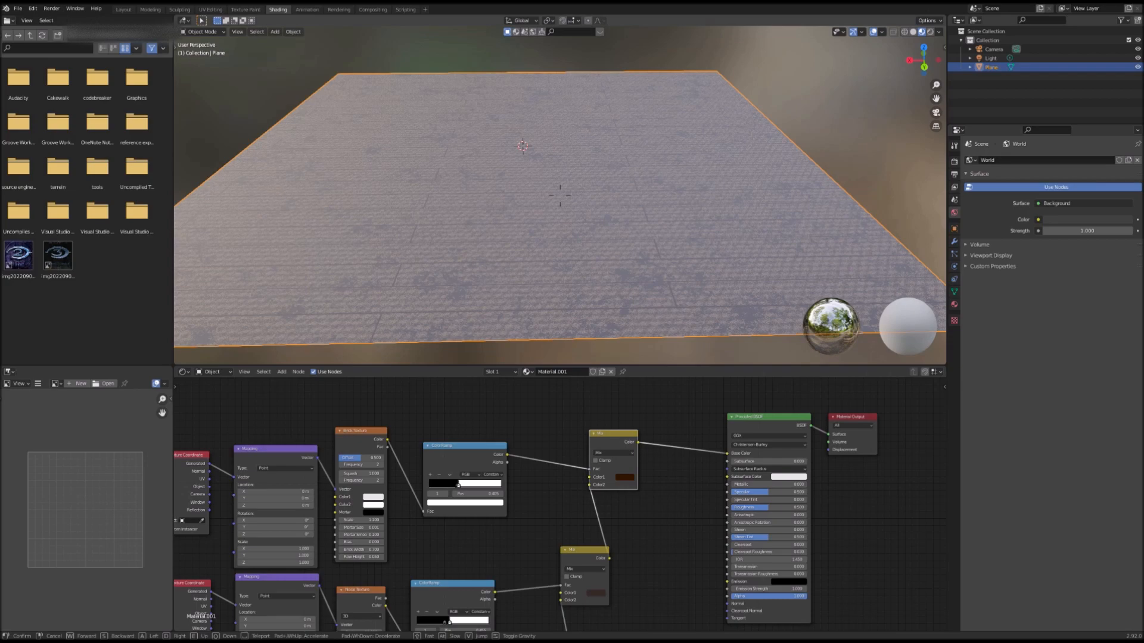
pyautogui.press('w')
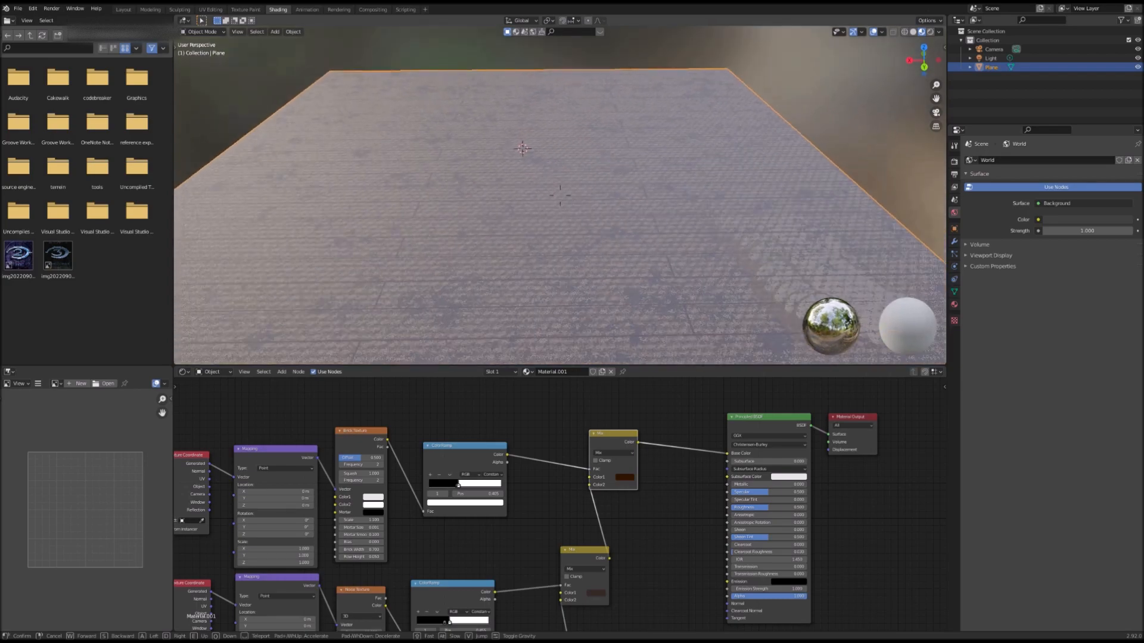
pyautogui.press('a')
pyautogui.press('a')
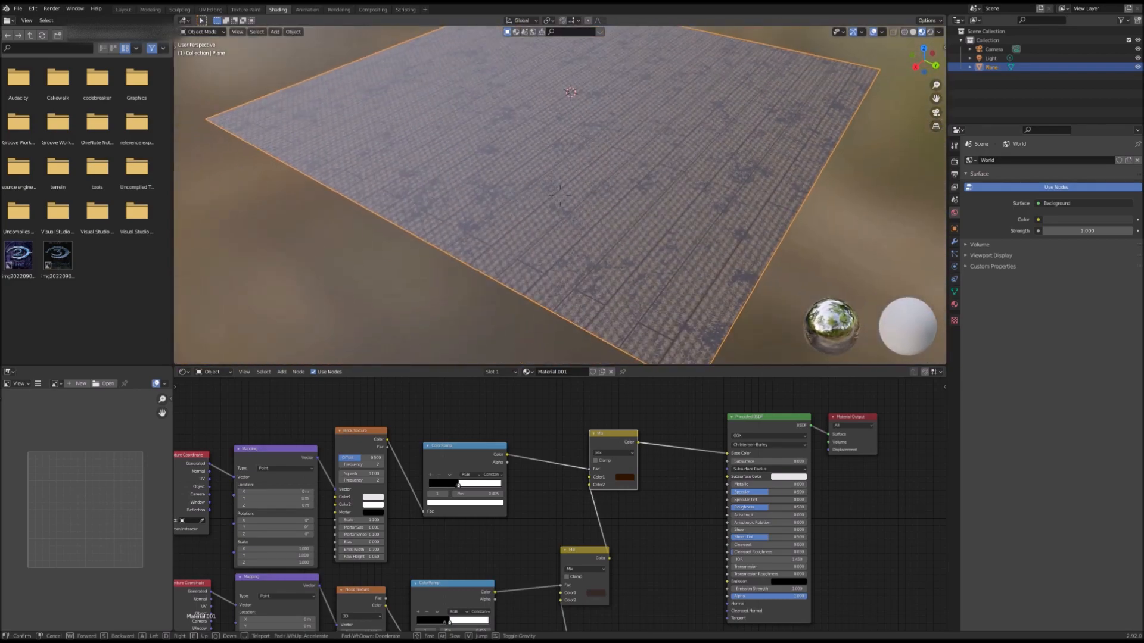
# Step: Rearrange the node tree, moving the Principled BSDF and Material Output further right to make room
pyautogui.click(561, 195)
pyautogui.scroll(-5, 573, 601)
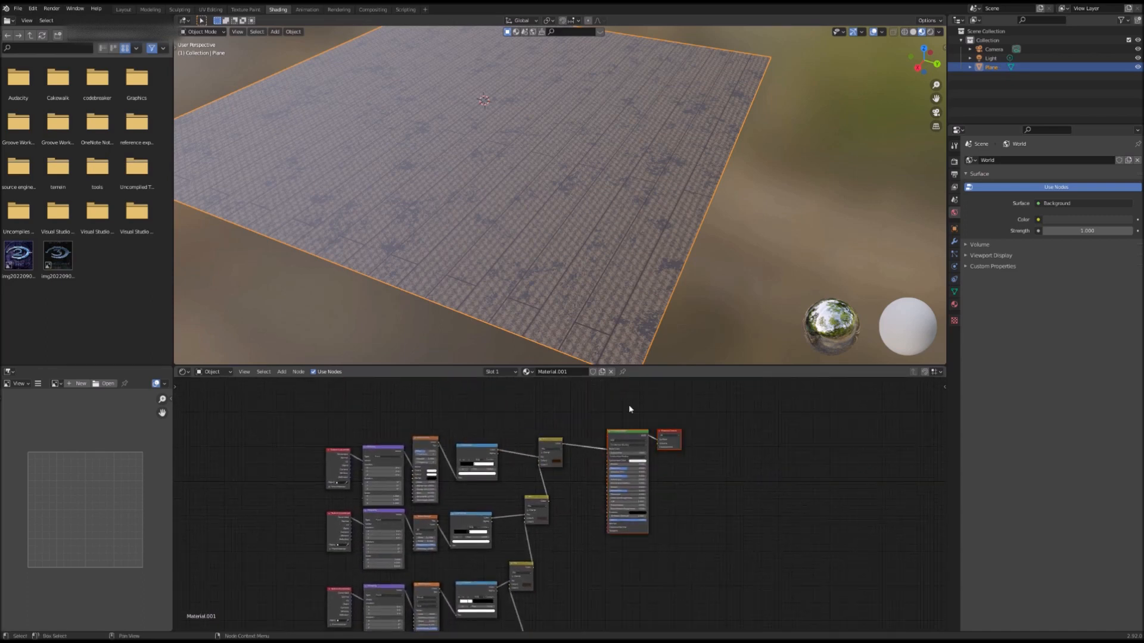
pyautogui.moveTo(631, 439); pyautogui.dragTo(724, 440)
pyautogui.moveTo(610, 492); pyautogui.dragTo(621, 553, button='middle')
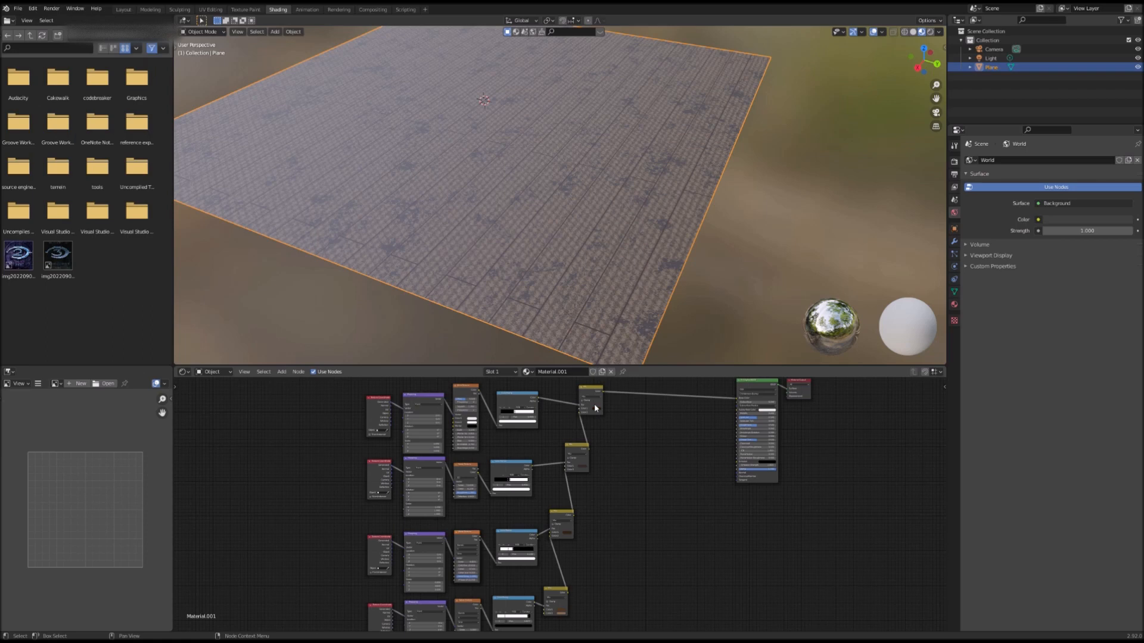
pyautogui.scroll(-2, 623, 467)
pyautogui.moveTo(648, 403); pyautogui.dragTo(701, 420)
# Step: Add a Bump node and connect its Normal output to the Principled BSDF's Normal input
pyautogui.click(559, 521)
pyautogui.hotkey('shift', 'a')
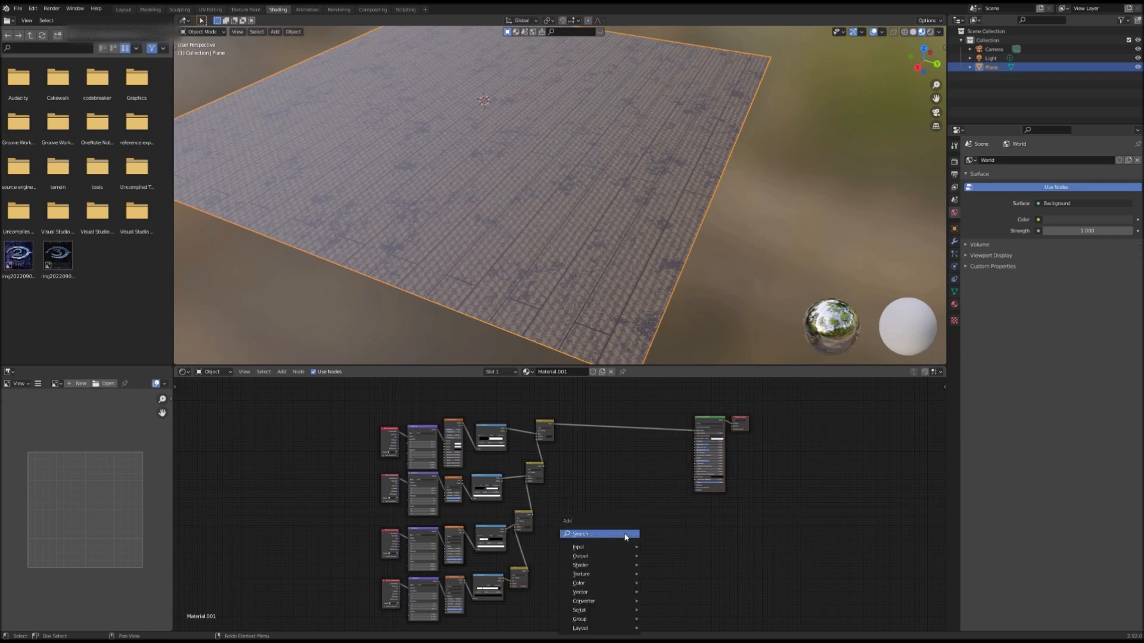
pyautogui.click(625, 535)
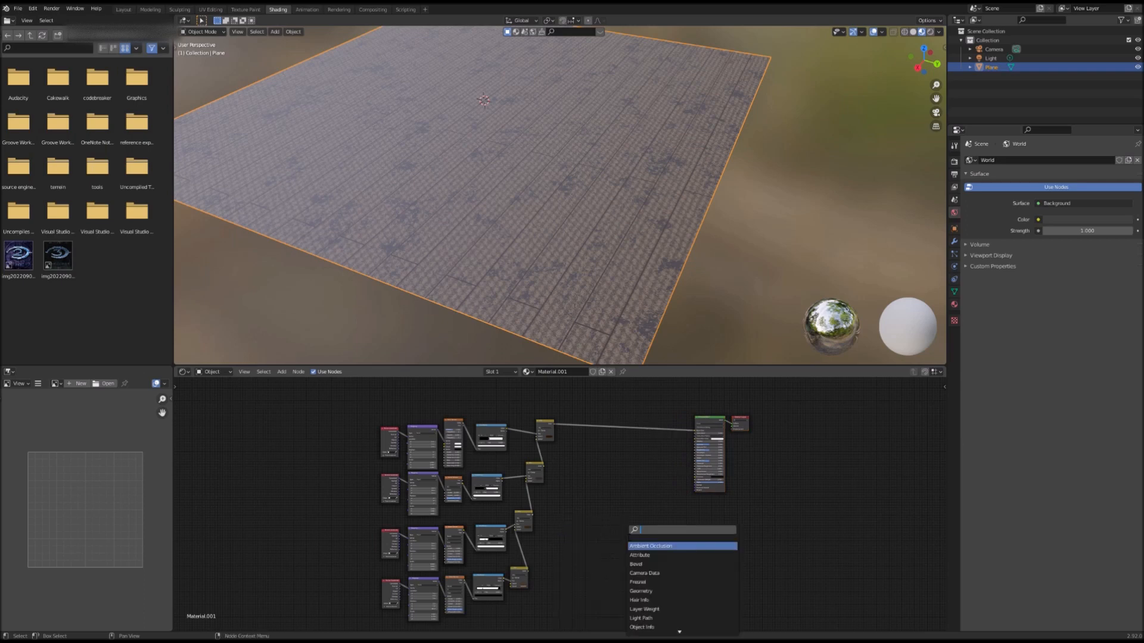
pyautogui.write('sep')
pyautogui.press('Return')
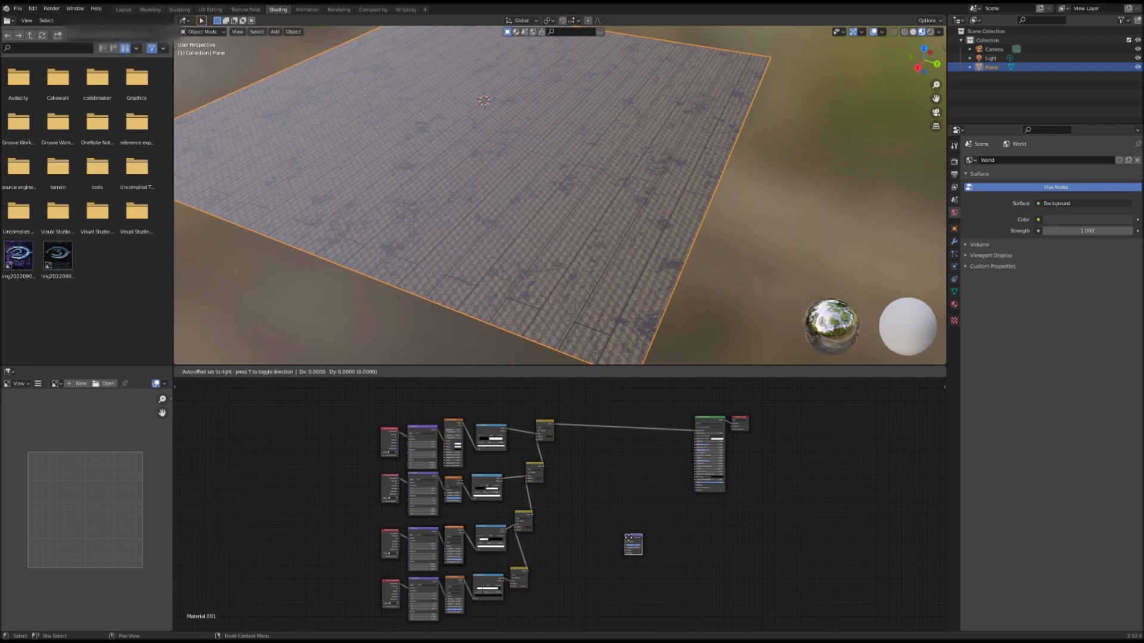
pyautogui.click(656, 498)
pyautogui.scroll(2, 669, 505)
pyautogui.moveTo(668, 506); pyautogui.dragTo(554, 506, button='middle')
pyautogui.scroll(2, 554, 506)
pyautogui.moveTo(592, 501); pyautogui.dragTo(664, 470)
pyautogui.moveTo(588, 468); pyautogui.dragTo(571, 525, button='middle')
pyautogui.moveTo(558, 566); pyautogui.dragTo(588, 549)
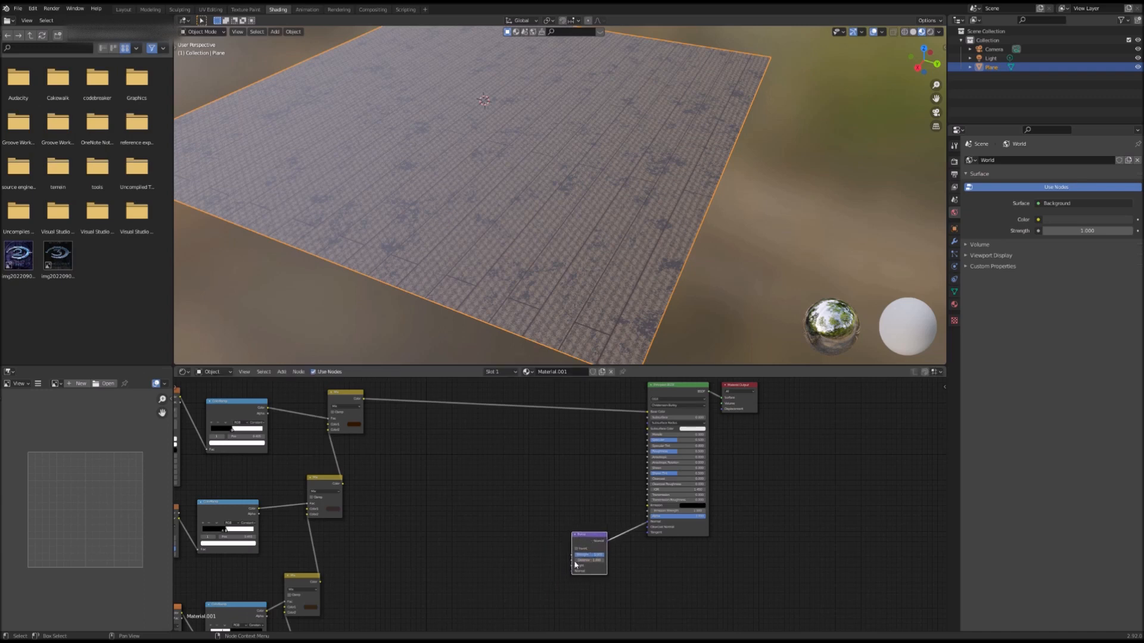
pyautogui.scroll(-2, 509, 555)
pyautogui.moveTo(512, 556); pyautogui.dragTo(661, 483, button='middle')
pyautogui.scroll(-2, 563, 524)
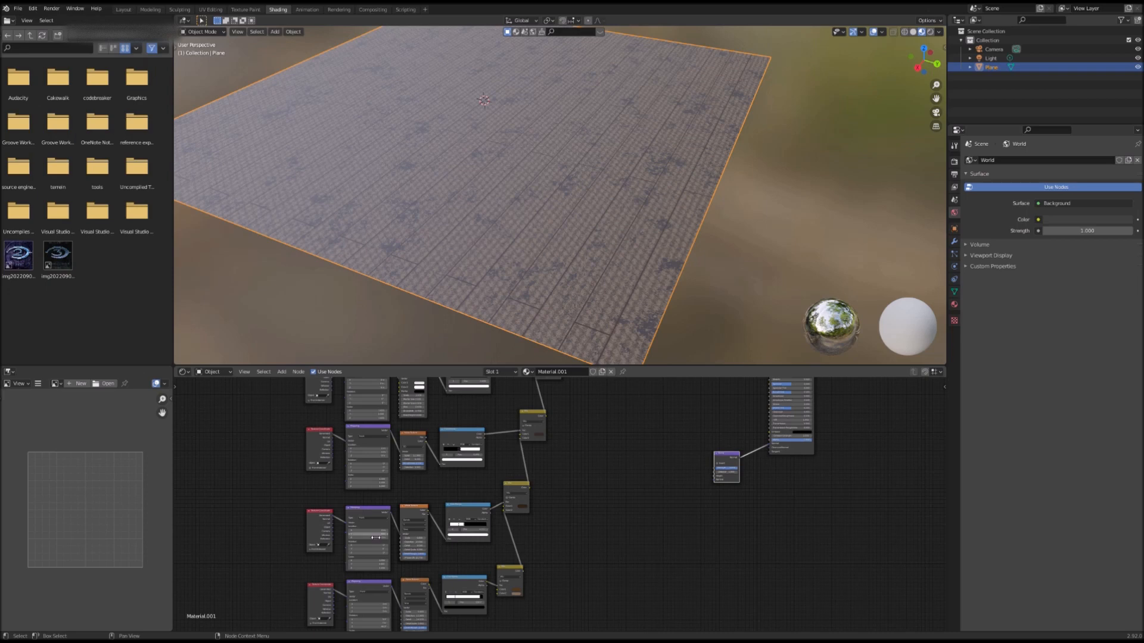
pyautogui.scroll(-2, 477, 522)
# Step: Duplicate the four ColorRamp nodes and stack the copies in a column beside the existing Mix nodes
pyautogui.rightClick(493, 509)
pyautogui.click(494, 510)
pyautogui.click(614, 490)
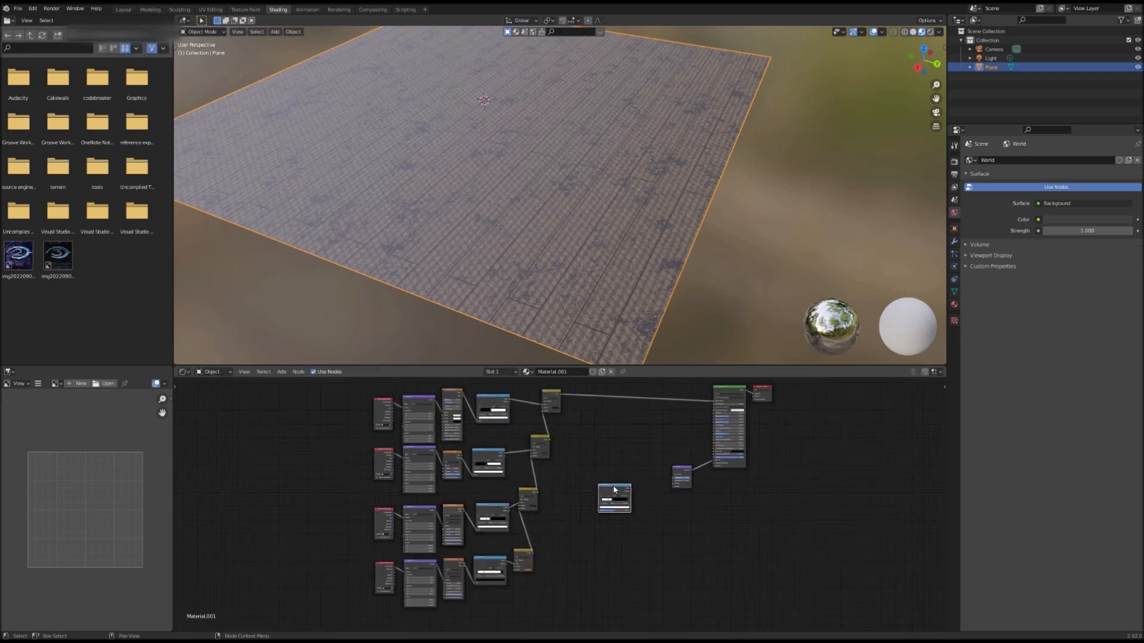
pyautogui.rightClick(486, 565)
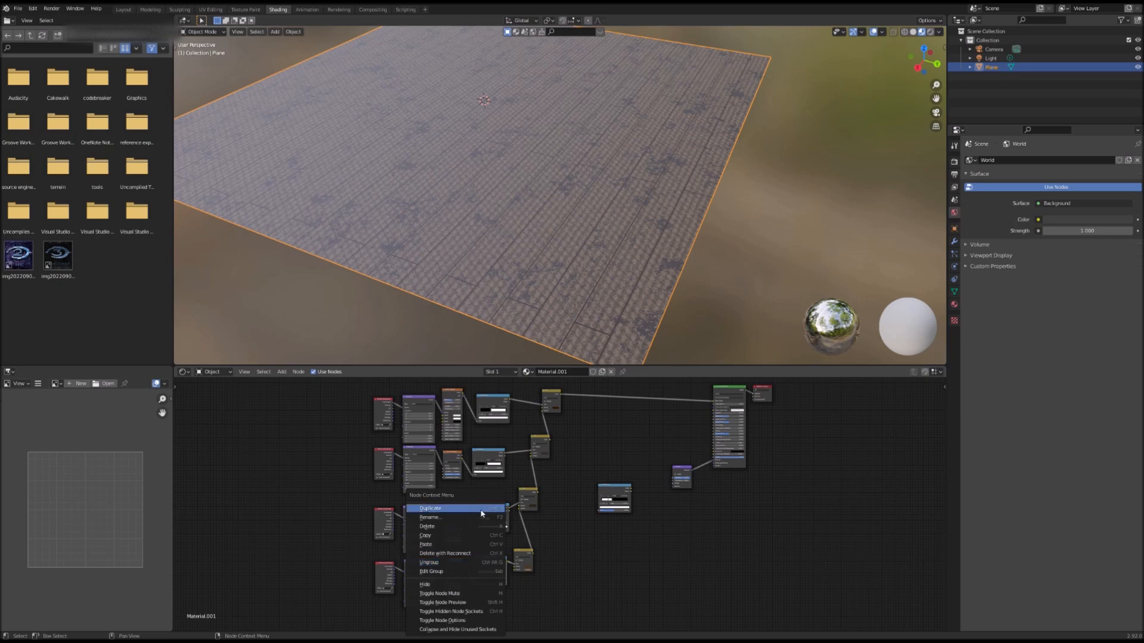
pyautogui.click(489, 566)
pyautogui.click(608, 493)
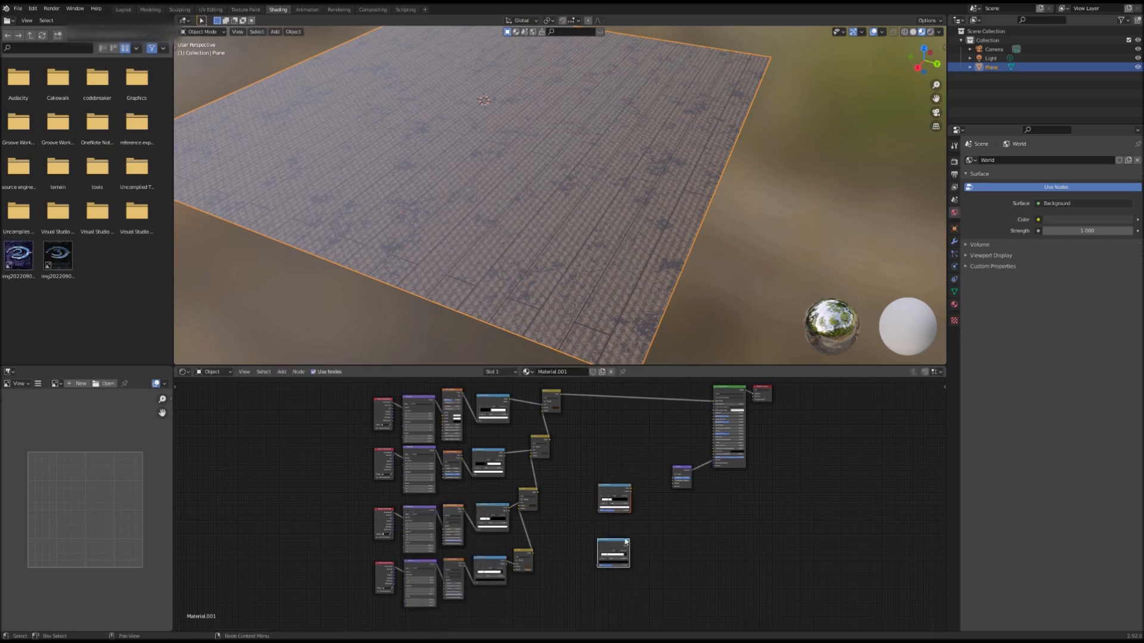
pyautogui.moveTo(608, 497); pyautogui.dragTo(585, 518)
pyautogui.click(494, 453)
pyautogui.rightClick(494, 452)
pyautogui.click(495, 454)
pyautogui.click(598, 479)
pyautogui.click(495, 408)
pyautogui.rightClick(495, 408)
pyautogui.click(495, 411)
pyautogui.click(578, 450)
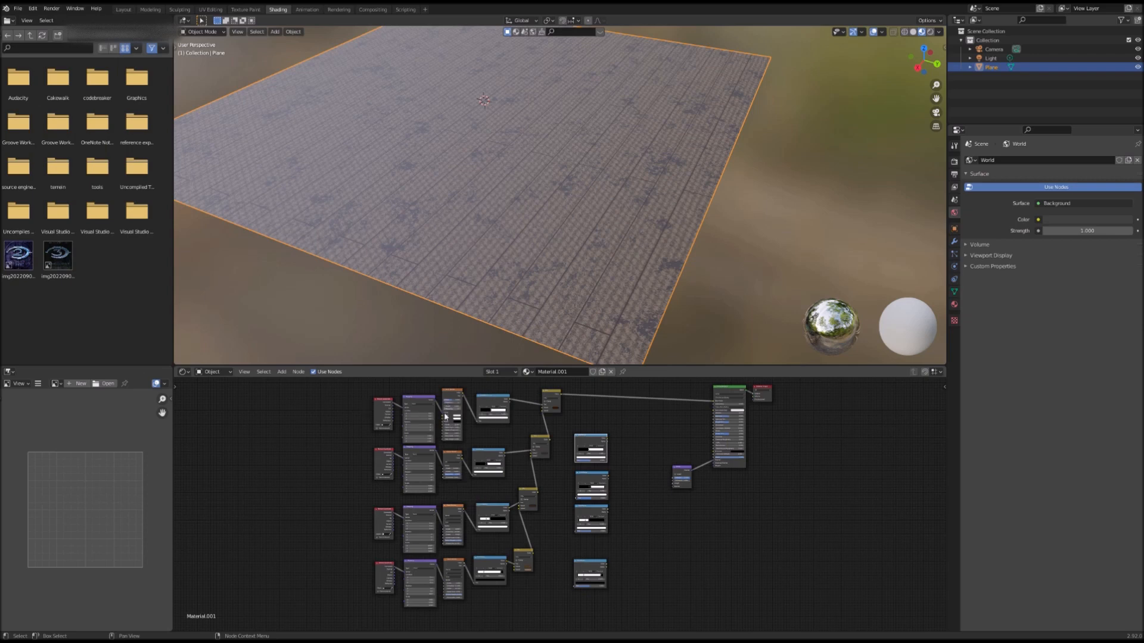
pyautogui.scroll(3, 455, 517)
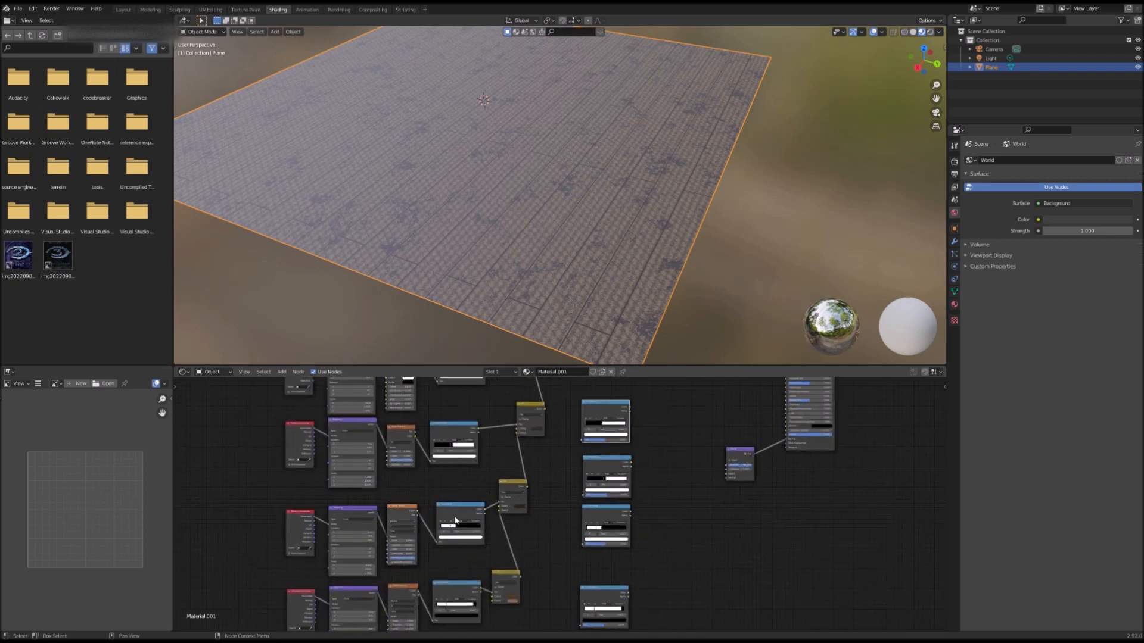
pyautogui.scroll(-2, 662, 507)
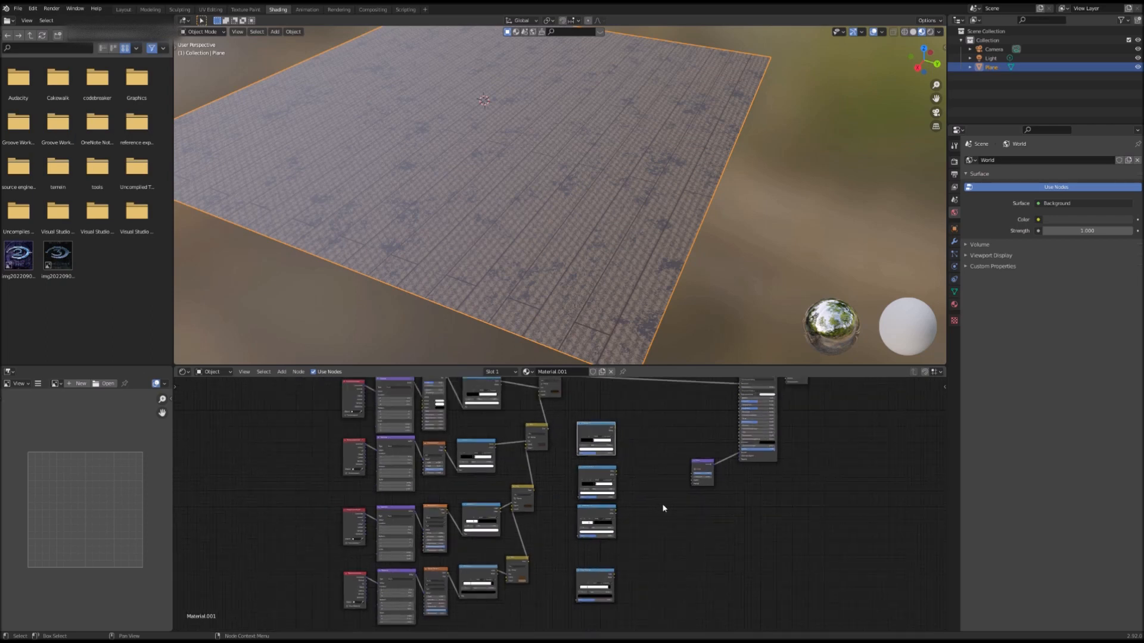
pyautogui.moveTo(572, 593); pyautogui.dragTo(574, 566)
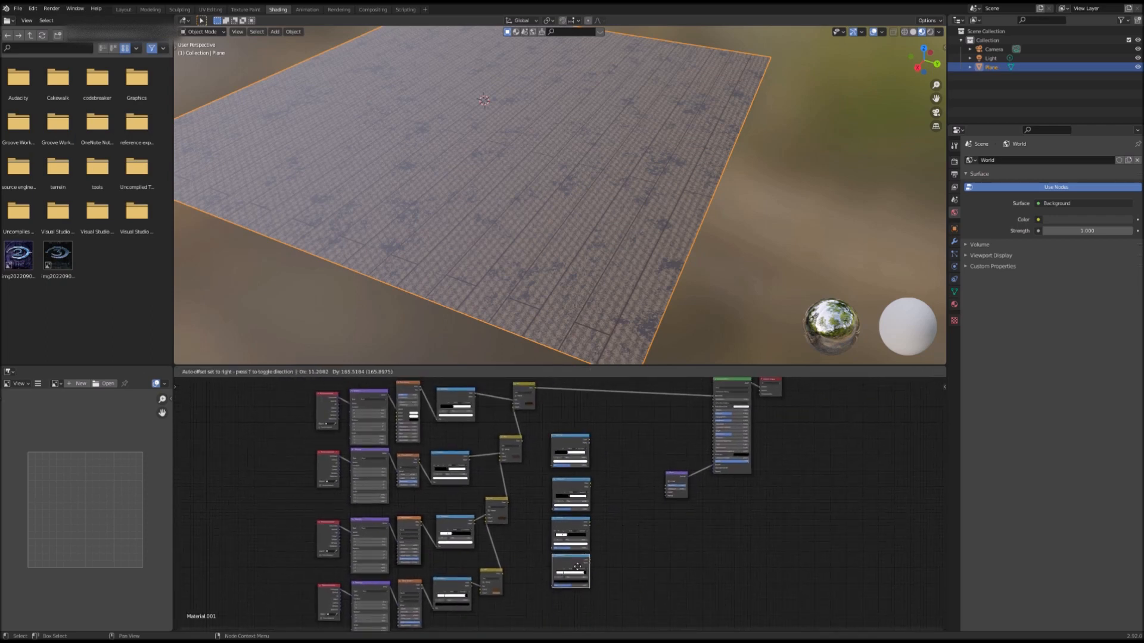
# Step: Add a MixRGB node and feed the brick texture through a duplicated ColorRamp into it
pyautogui.hotkey('shift', 'a')
pyautogui.click(631, 535)
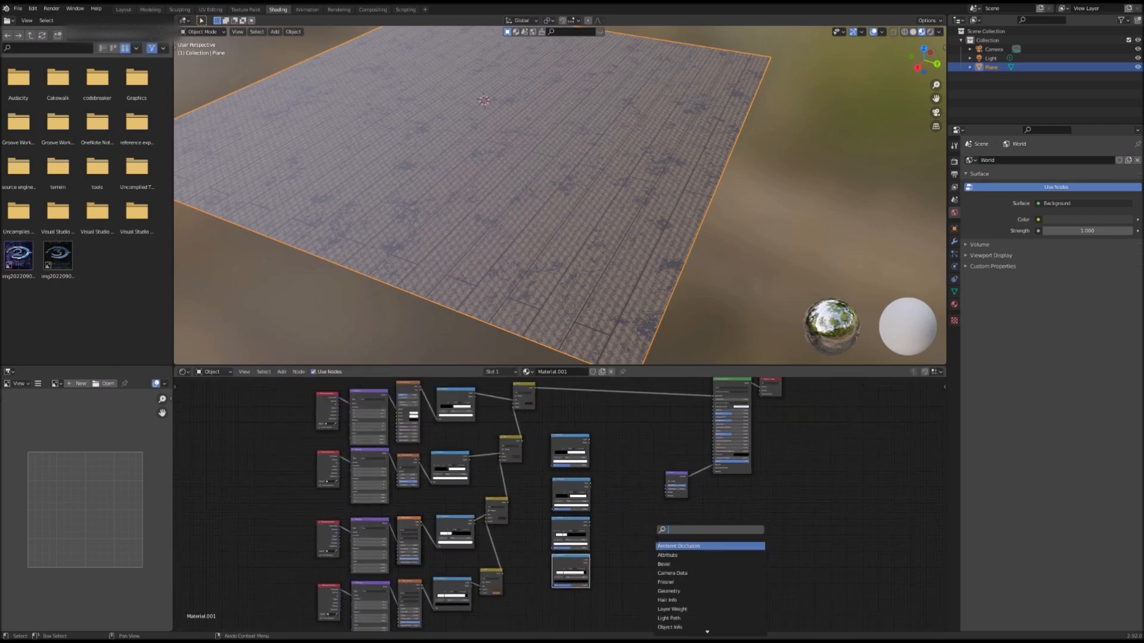
pyautogui.write('mix')
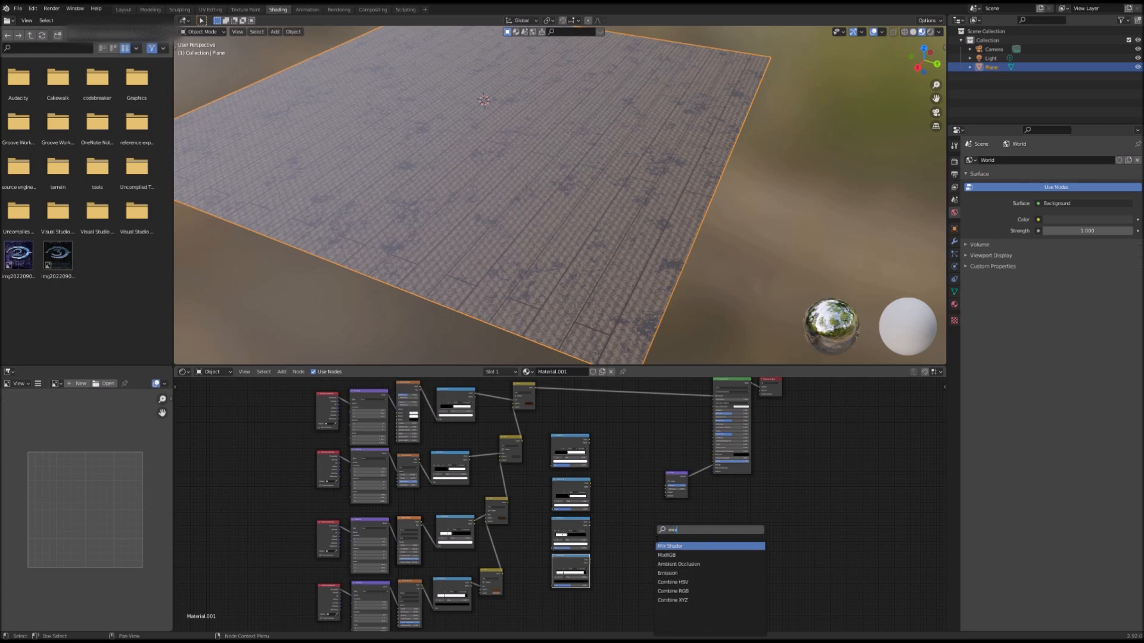
pyautogui.press('Return')
pyautogui.click(622, 479)
pyautogui.moveTo(589, 439); pyautogui.dragTo(620, 499)
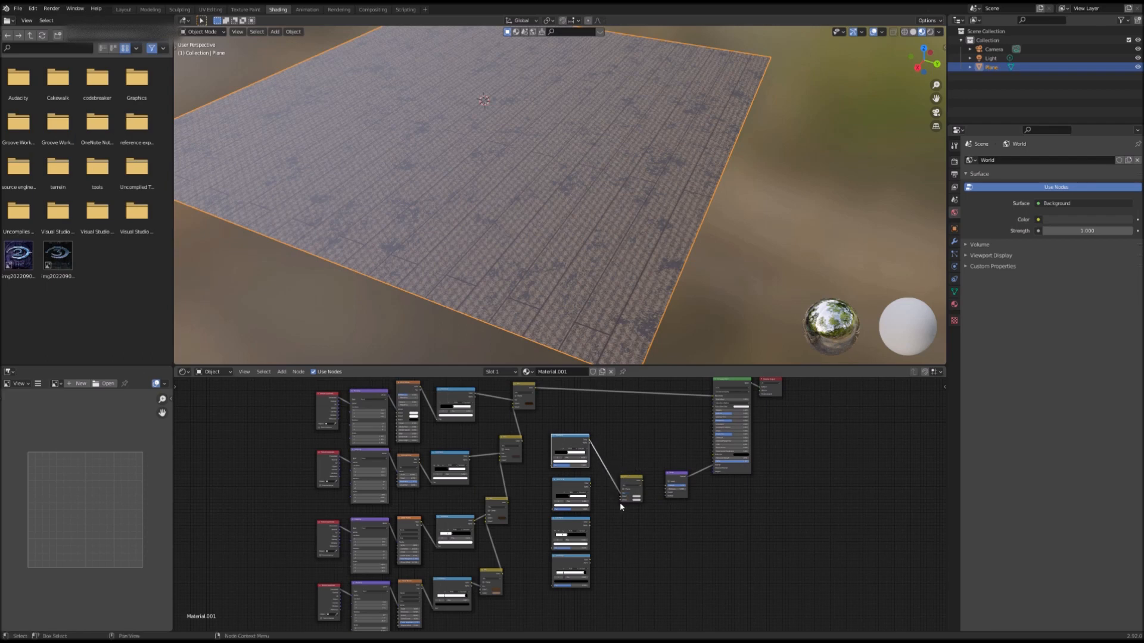
pyautogui.moveTo(574, 430); pyautogui.dragTo(583, 459, button='middle')
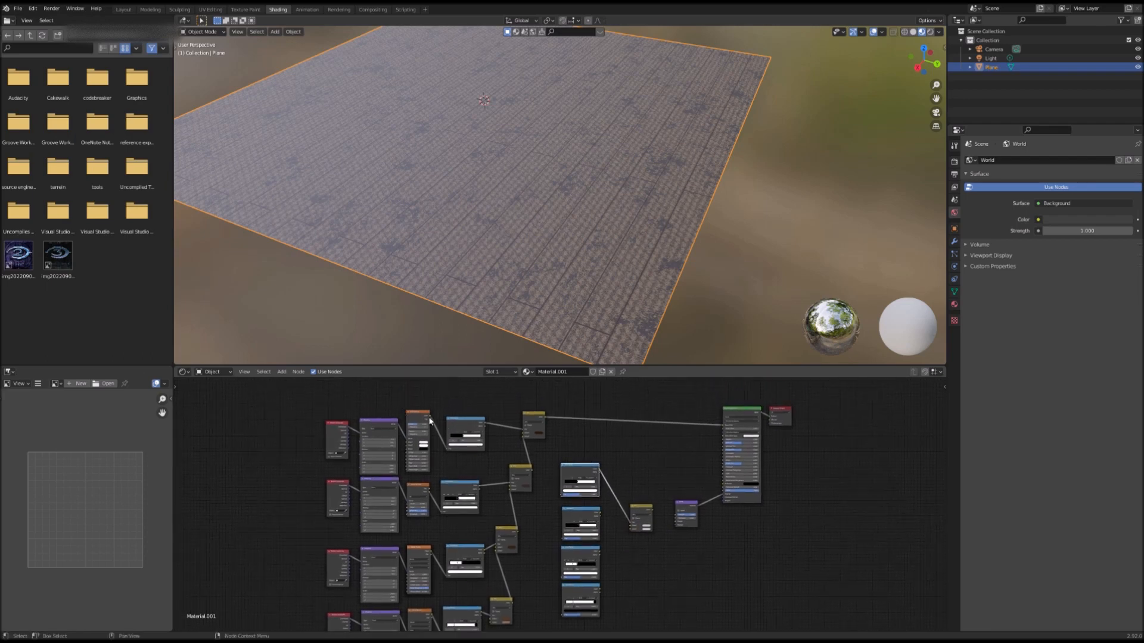
pyautogui.moveTo(430, 421); pyautogui.dragTo(563, 498)
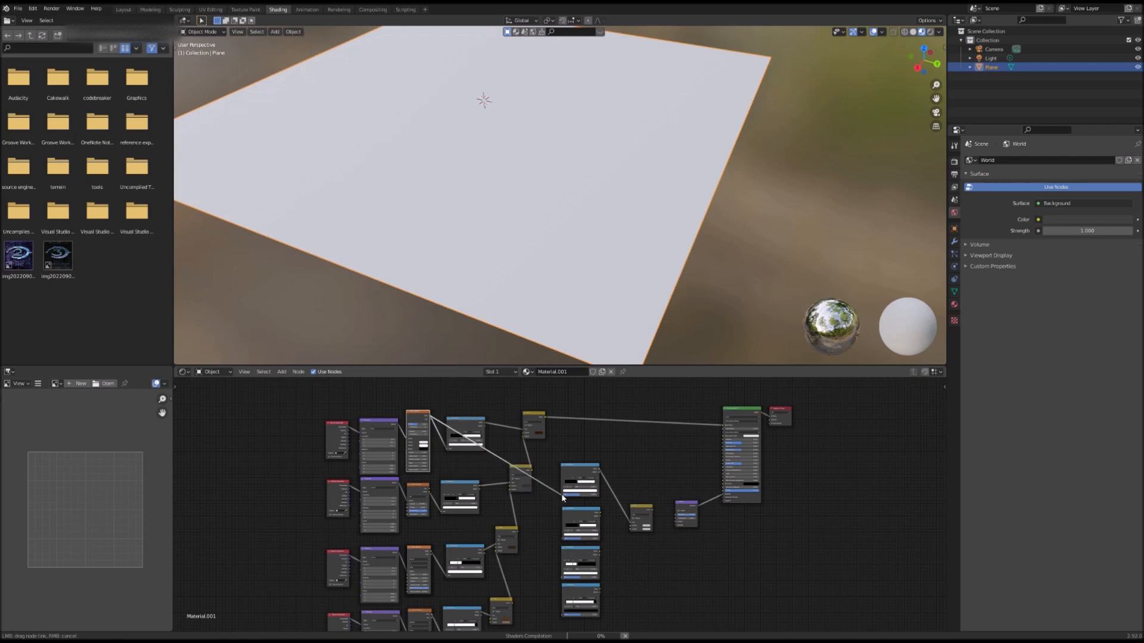
pyautogui.moveTo(618, 568); pyautogui.dragTo(619, 565)
# Step: Connect the new Mix node's Color output to the Bump node's Height input
pyautogui.scroll(5, 545, 508)
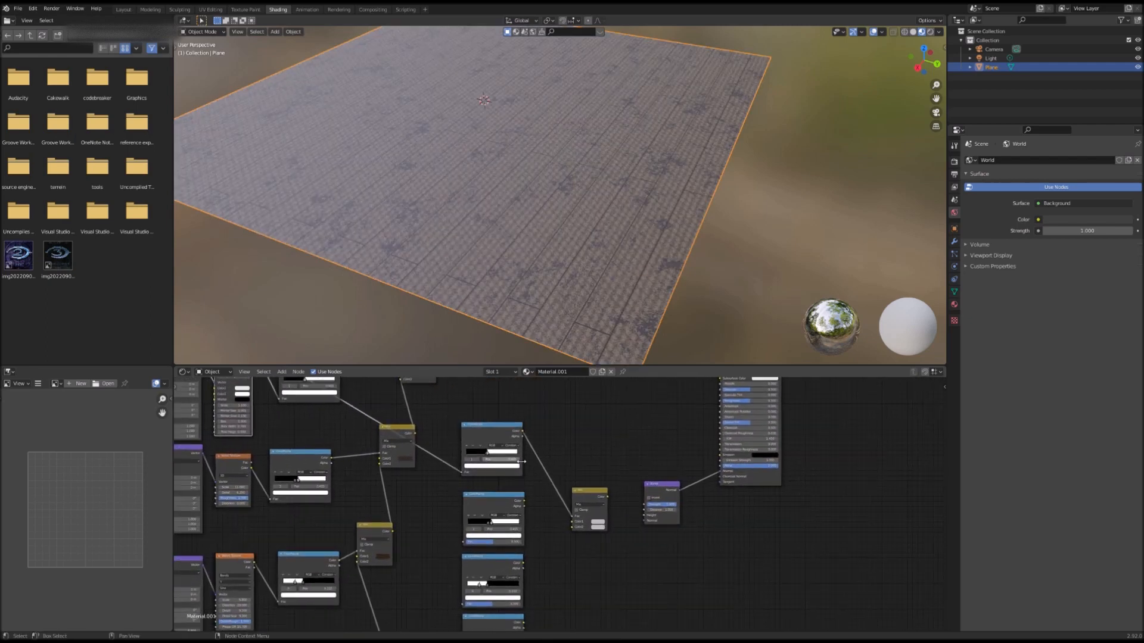
pyautogui.moveTo(306, 410); pyautogui.dragTo(382, 490, button='middle')
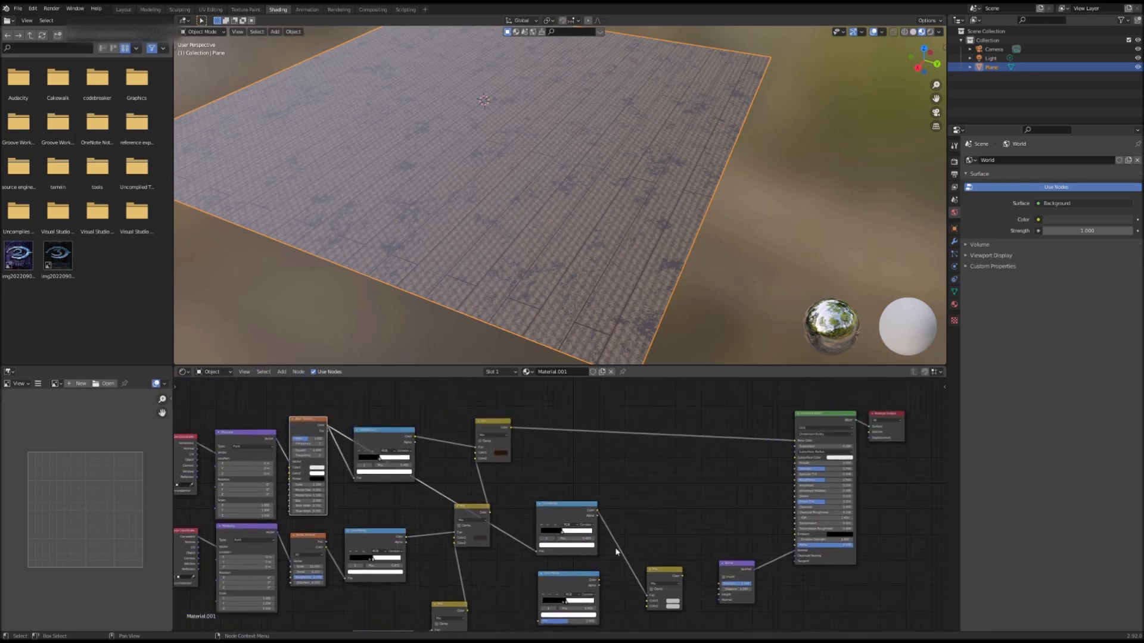
pyautogui.moveTo(736, 564); pyautogui.dragTo(673, 504, button='middle')
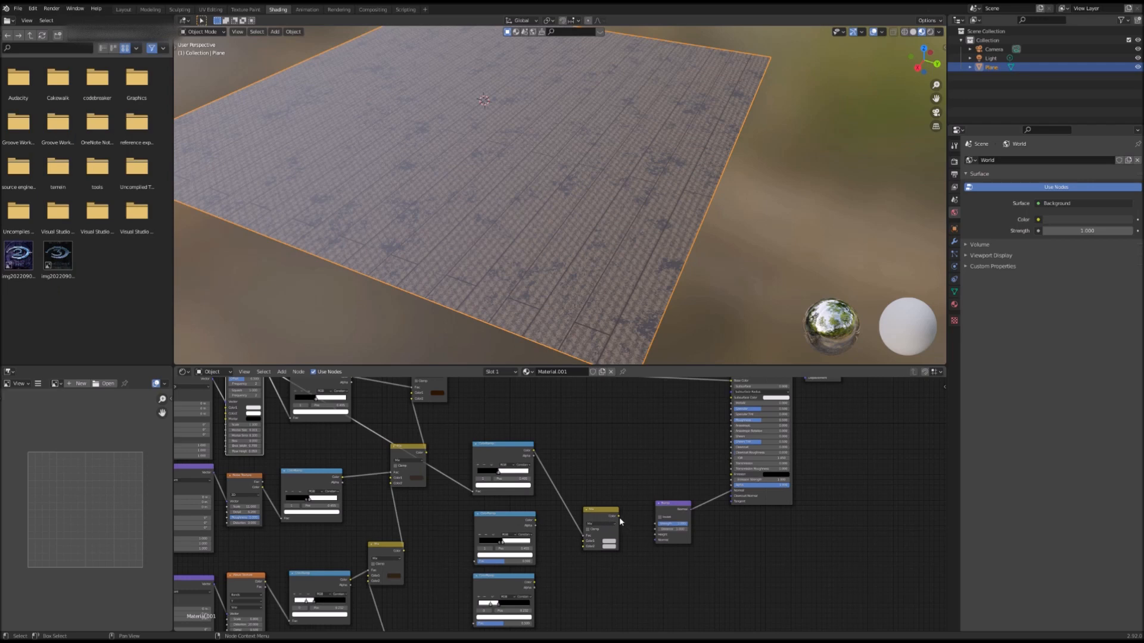
pyautogui.moveTo(617, 513); pyautogui.dragTo(656, 536)
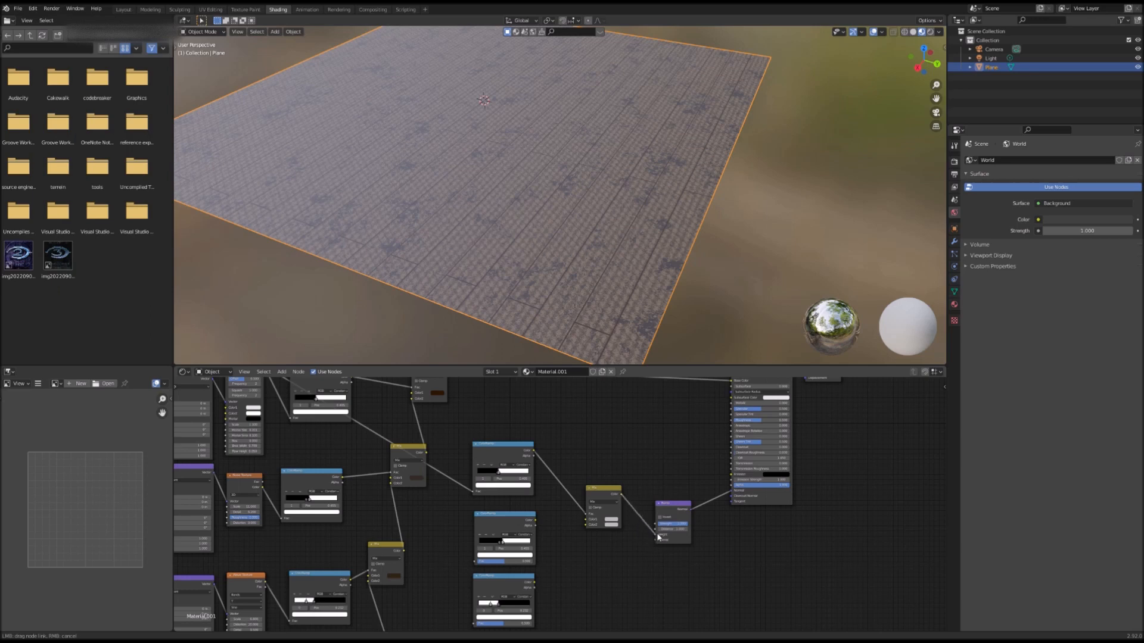
pyautogui.moveTo(658, 537); pyautogui.dragTo(657, 535)
pyautogui.scroll(3, 608, 503)
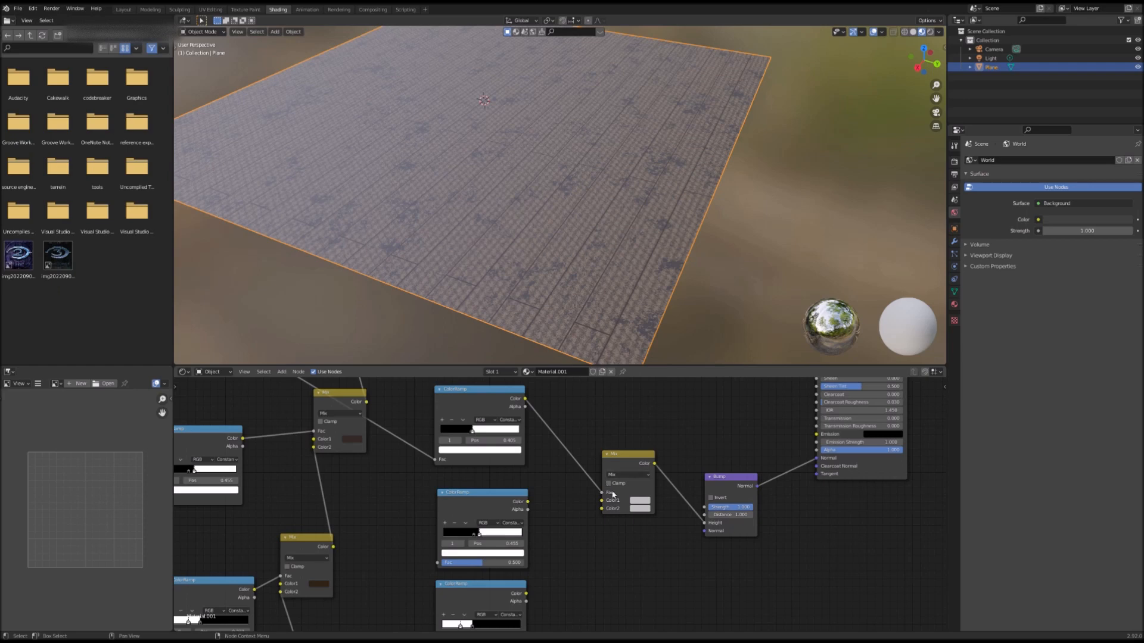
# Step: Set the bump Mix node's Color1 to black
pyautogui.click(638, 494)
pyautogui.moveTo(642, 515); pyautogui.dragTo(642, 295, button='middle')
pyautogui.click(637, 552)
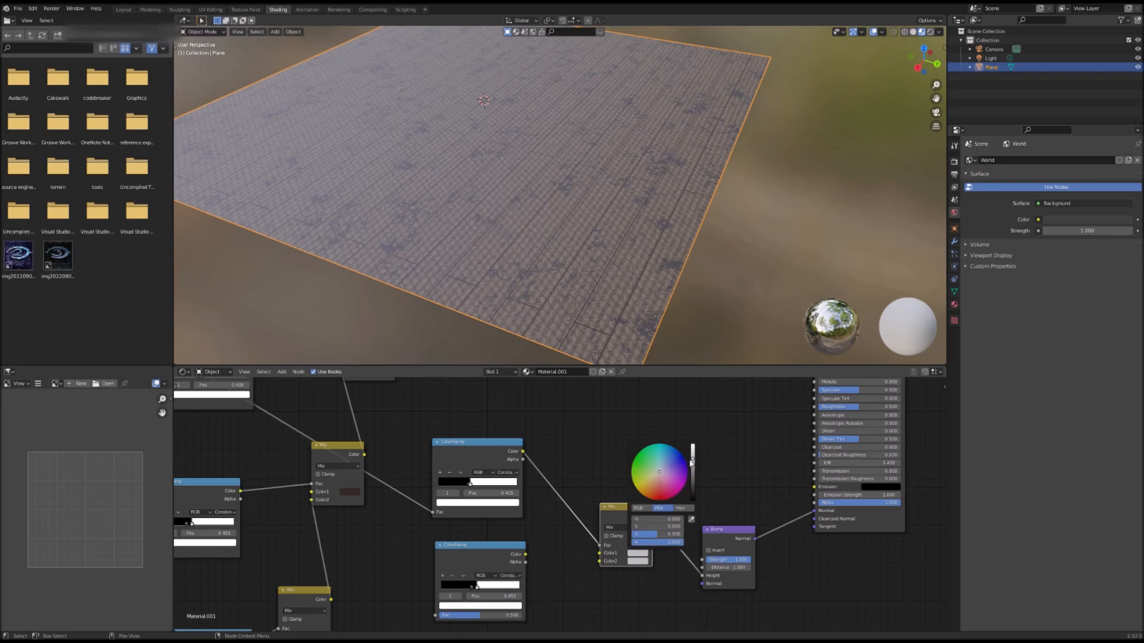
pyautogui.moveTo(692, 461); pyautogui.dragTo(692, 499)
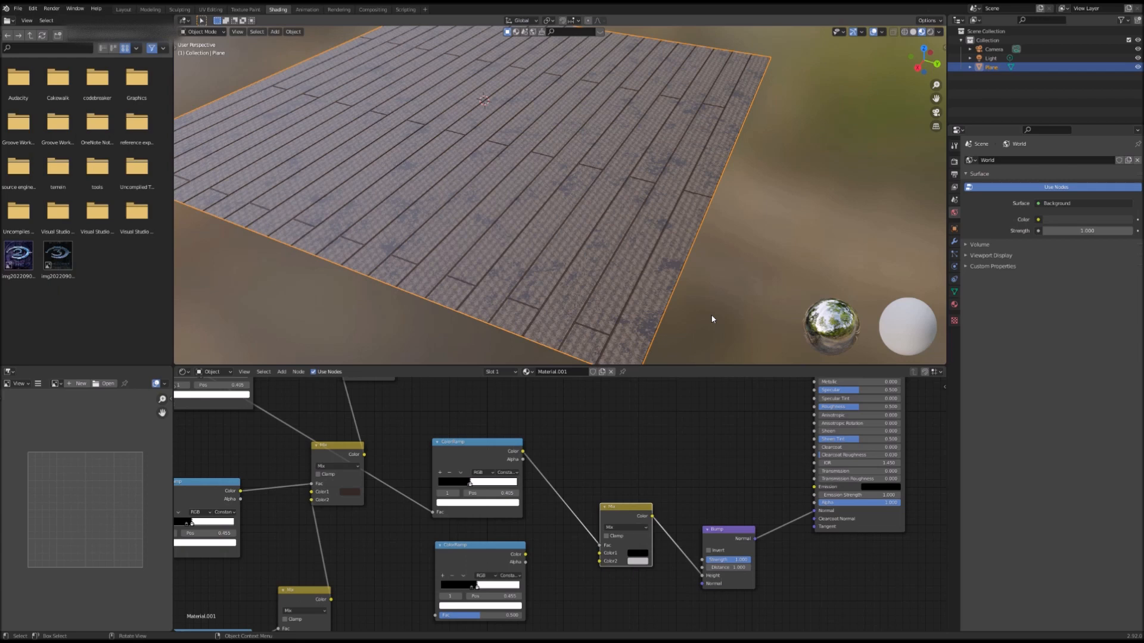
# Step: Duplicate the bump Mix node and place the copy just below it
pyautogui.moveTo(594, 465); pyautogui.dragTo(633, 429, button='middle')
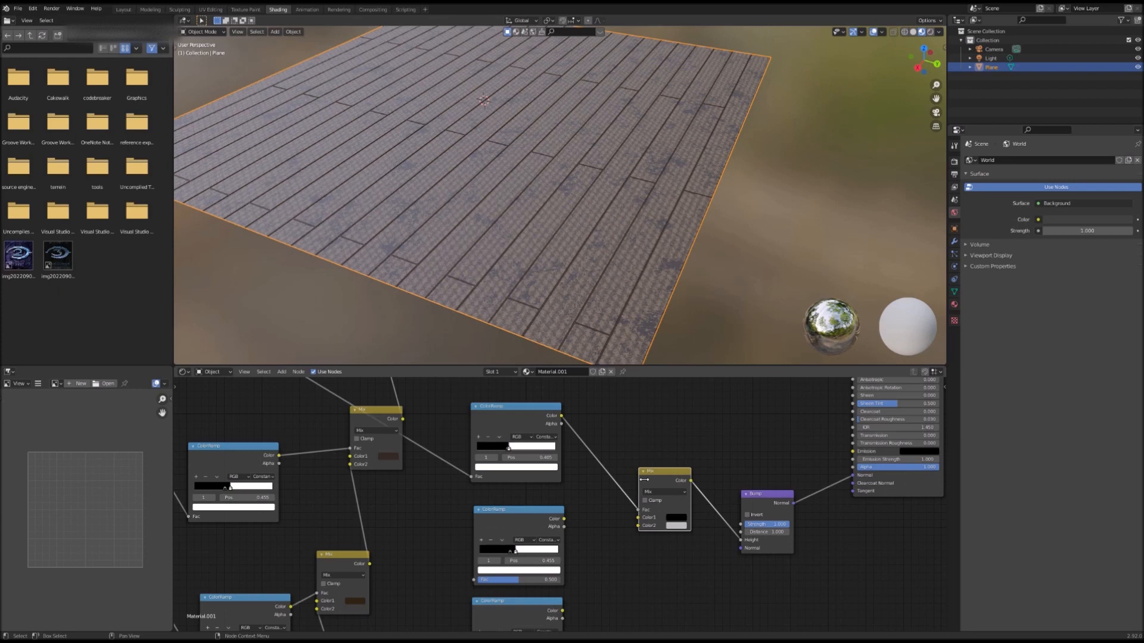
pyautogui.scroll(-2, 768, 527)
pyautogui.moveTo(809, 545); pyautogui.dragTo(800, 506, button='middle')
pyautogui.scroll(-3, 553, 517)
pyautogui.moveTo(601, 512); pyautogui.dragTo(655, 543, button='middle')
pyautogui.moveTo(773, 514); pyautogui.dragTo(783, 508)
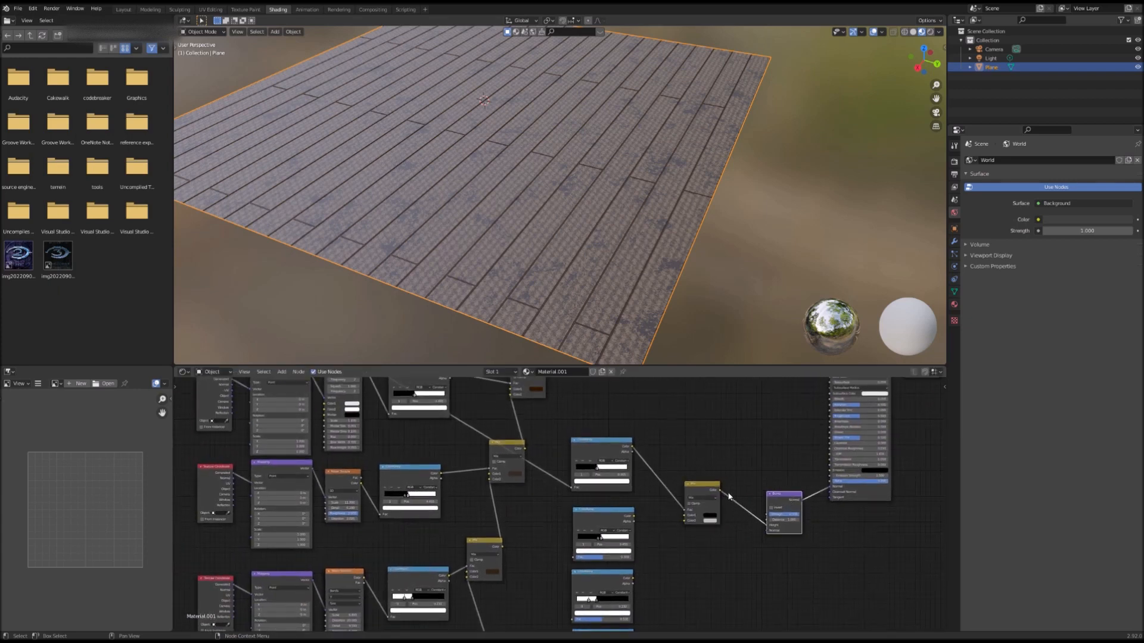
pyautogui.moveTo(705, 491); pyautogui.dragTo(718, 485)
pyautogui.rightClick(717, 485)
pyautogui.click(721, 481)
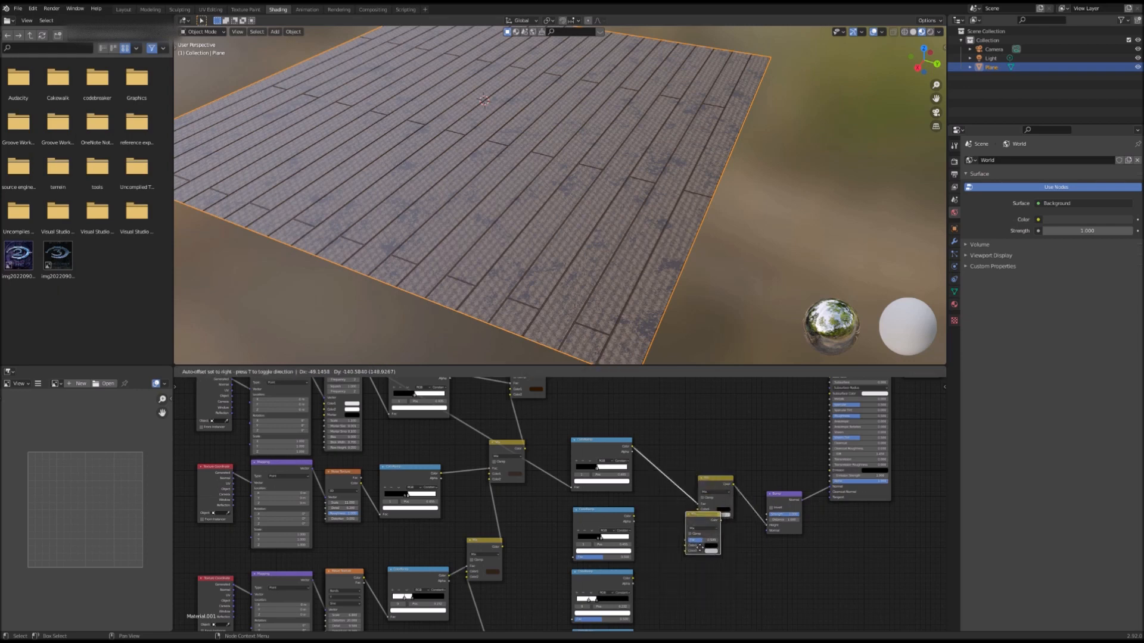
pyautogui.click(681, 535)
# Step: Route the noise texture through another duplicated ColorRamp into the copied Mix node
pyautogui.moveTo(713, 585); pyautogui.dragTo(686, 533, button='middle')
pyautogui.moveTo(581, 478); pyautogui.dragTo(663, 545, button='middle')
pyautogui.scroll(-3, 510, 516)
pyautogui.moveTo(491, 415); pyautogui.dragTo(486, 420)
pyautogui.moveTo(494, 555); pyautogui.dragTo(517, 461, button='middle')
pyautogui.moveTo(554, 515); pyautogui.dragTo(516, 612, button='middle')
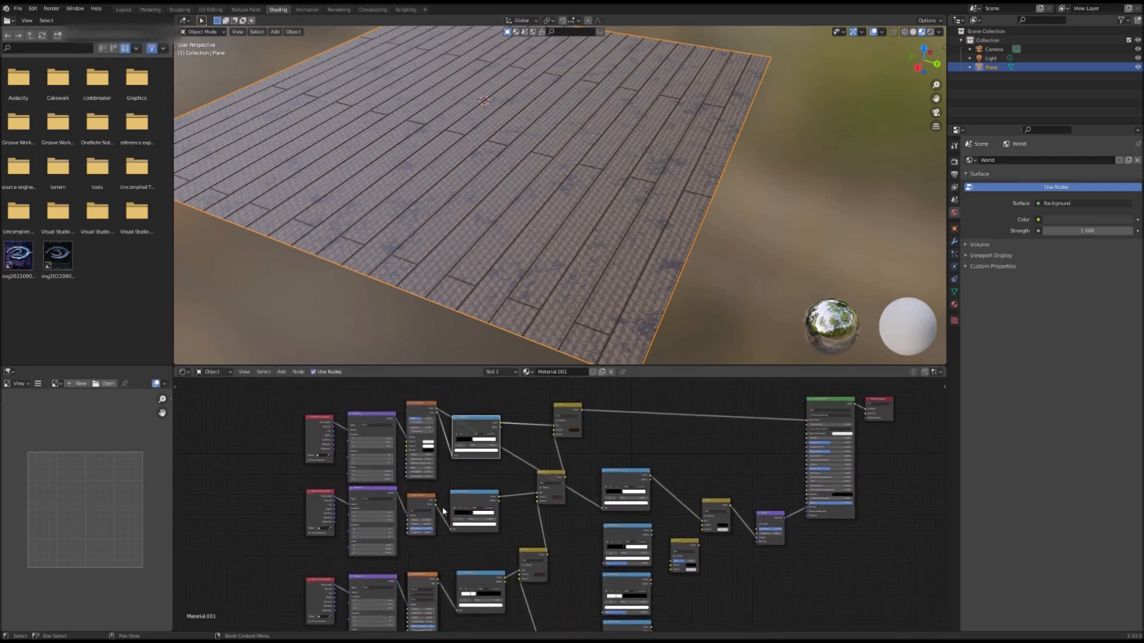
pyautogui.moveTo(437, 505); pyautogui.dragTo(605, 563)
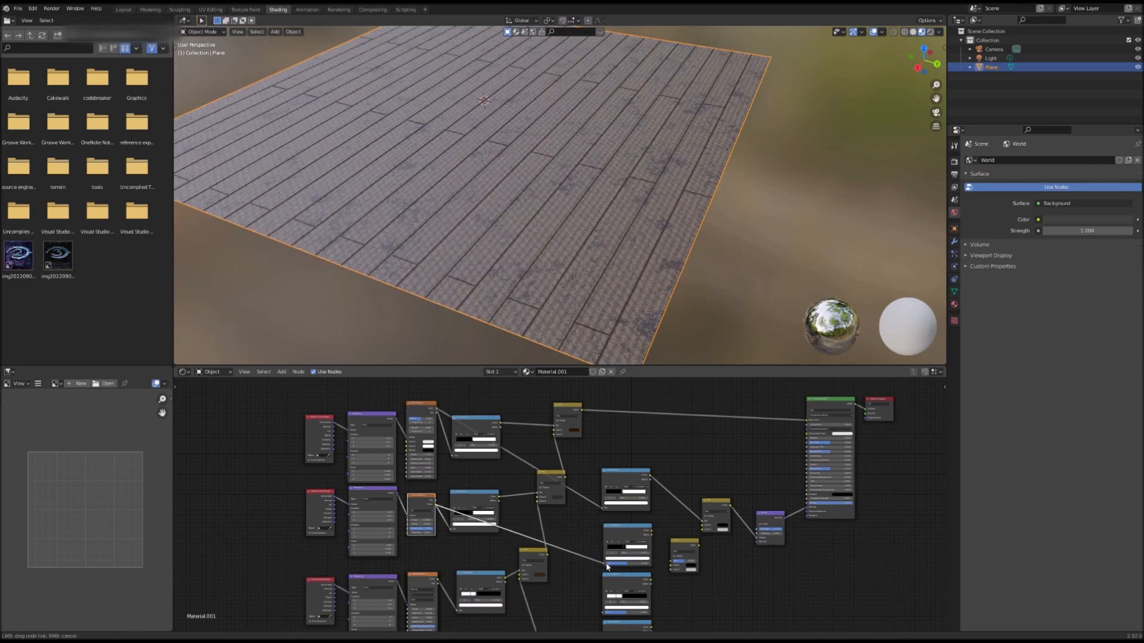
pyautogui.moveTo(651, 530); pyautogui.dragTo(672, 562)
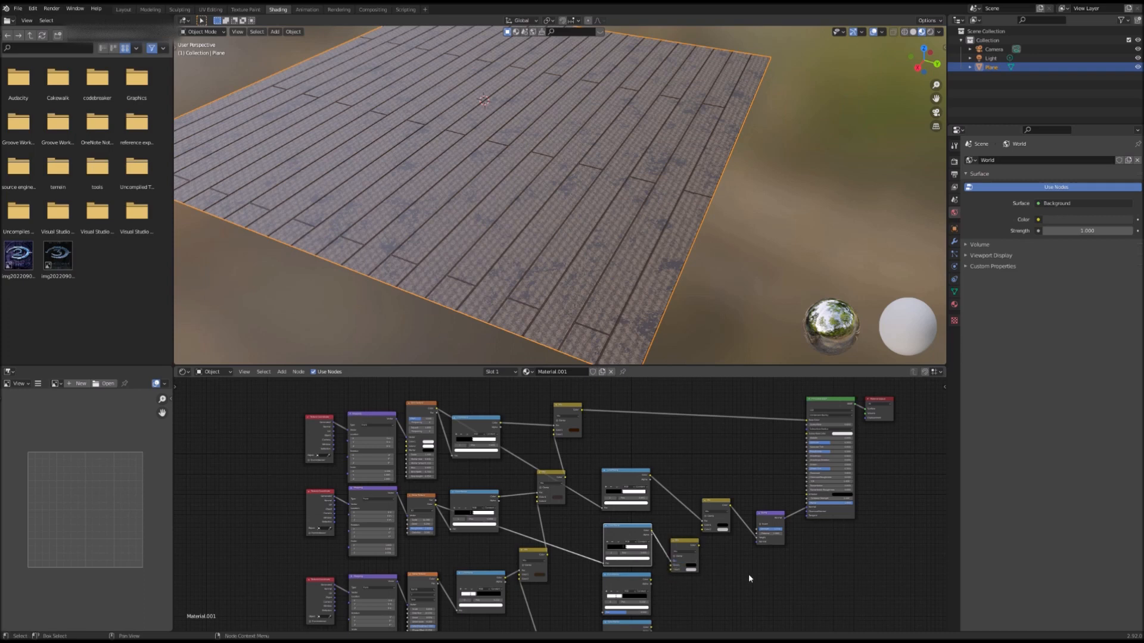
# Step: Connect the copied Mix node's output into the first bump Mix node
pyautogui.scroll(3, 698, 551)
pyautogui.moveTo(700, 541); pyautogui.dragTo(705, 518)
pyautogui.moveTo(708, 566); pyautogui.dragTo(670, 507, button='middle')
pyautogui.scroll(2, 669, 507)
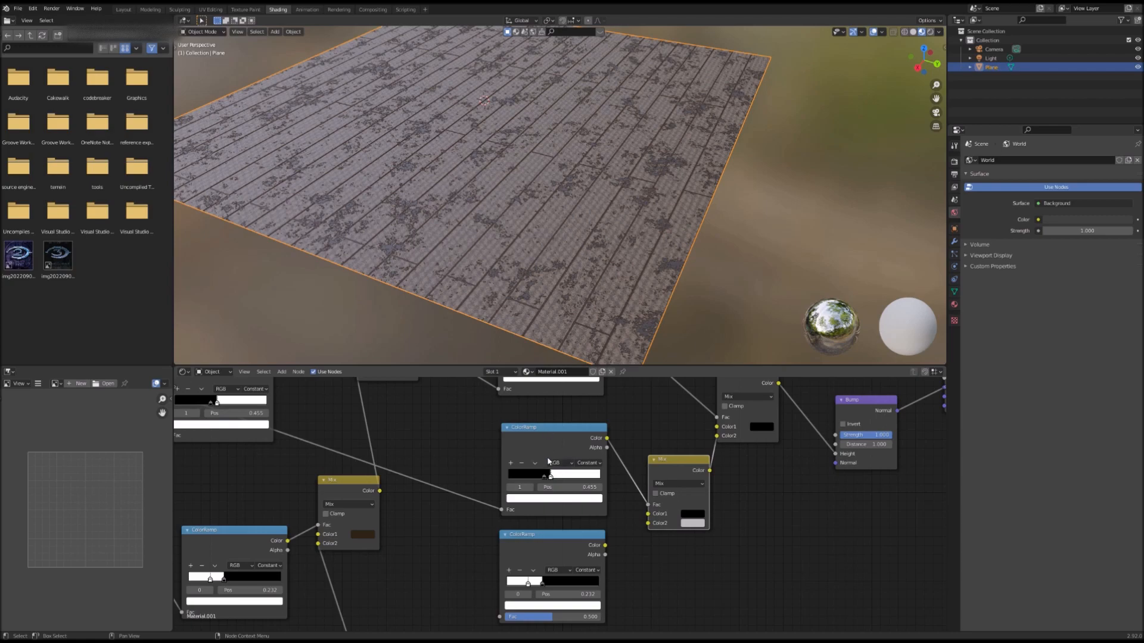
pyautogui.moveTo(551, 477); pyautogui.dragTo(553, 485)
pyautogui.hotkey('ctrl', 'z')
pyautogui.scroll(-1, 698, 545)
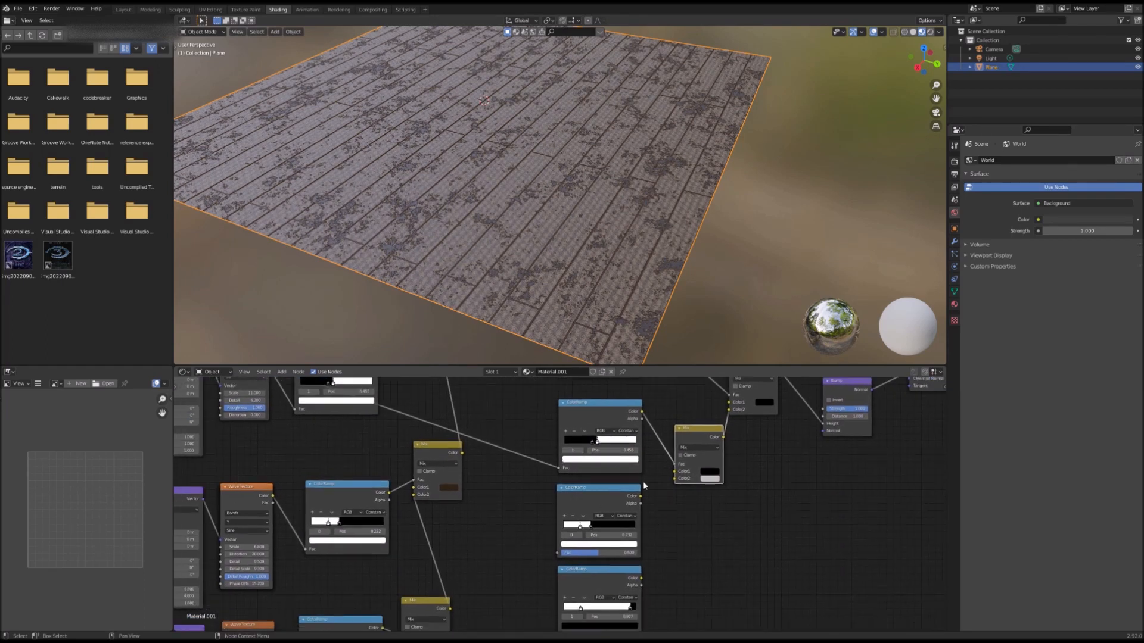
pyautogui.scroll(-4, 633, 478)
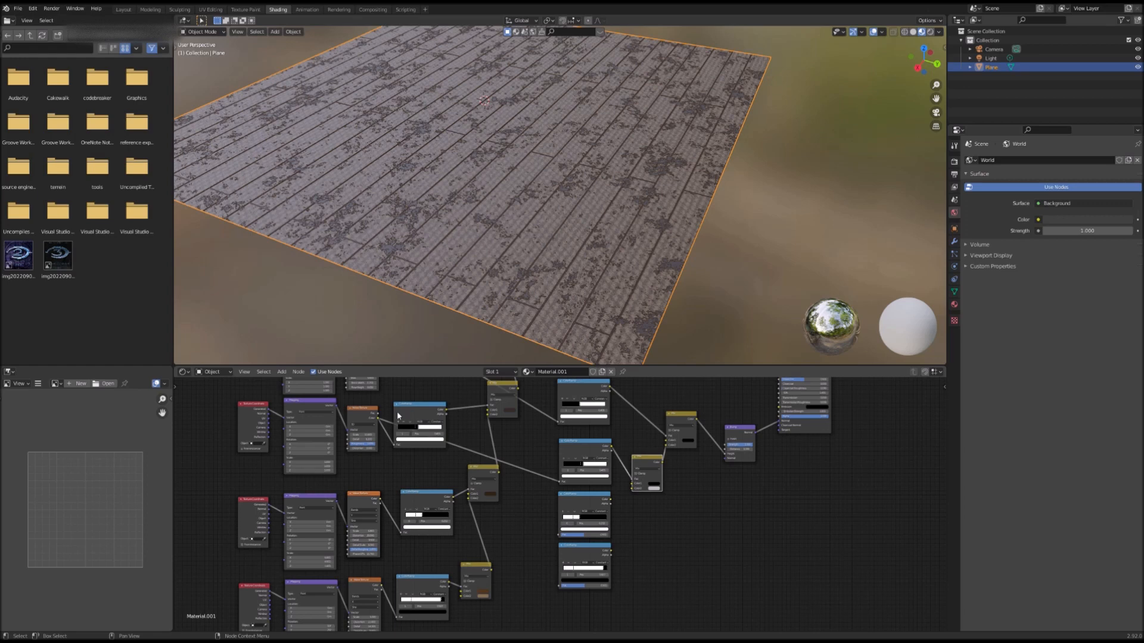
# Step: Duplicate the bump Mix node and place the copy just below it
pyautogui.scroll(-3, 470, 418)
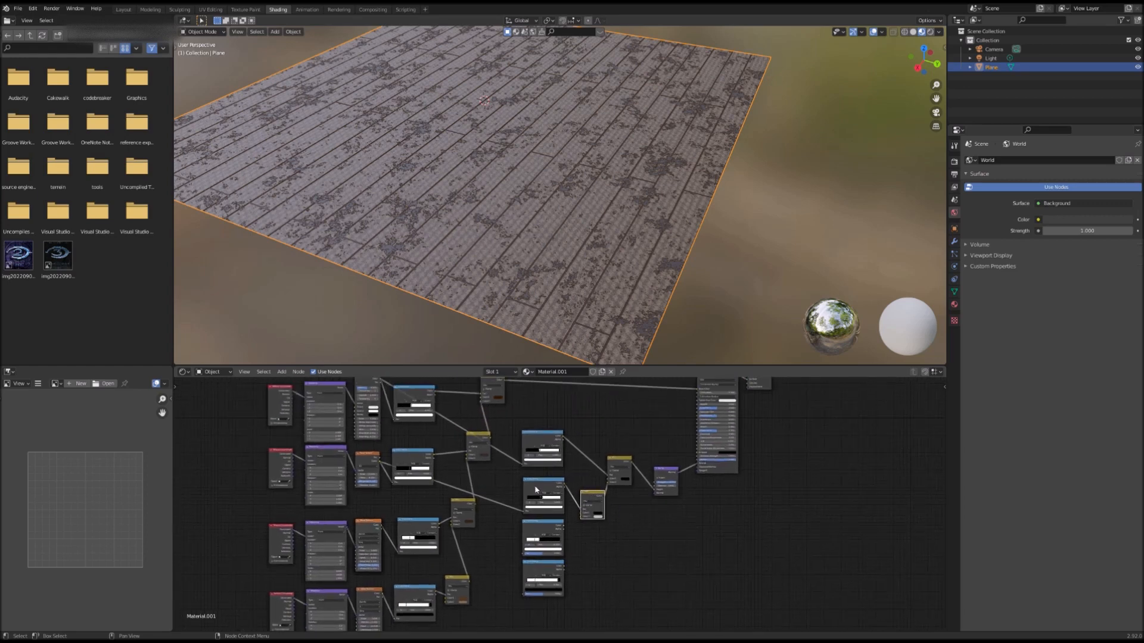
pyautogui.rightClick(606, 496)
pyautogui.click(583, 497)
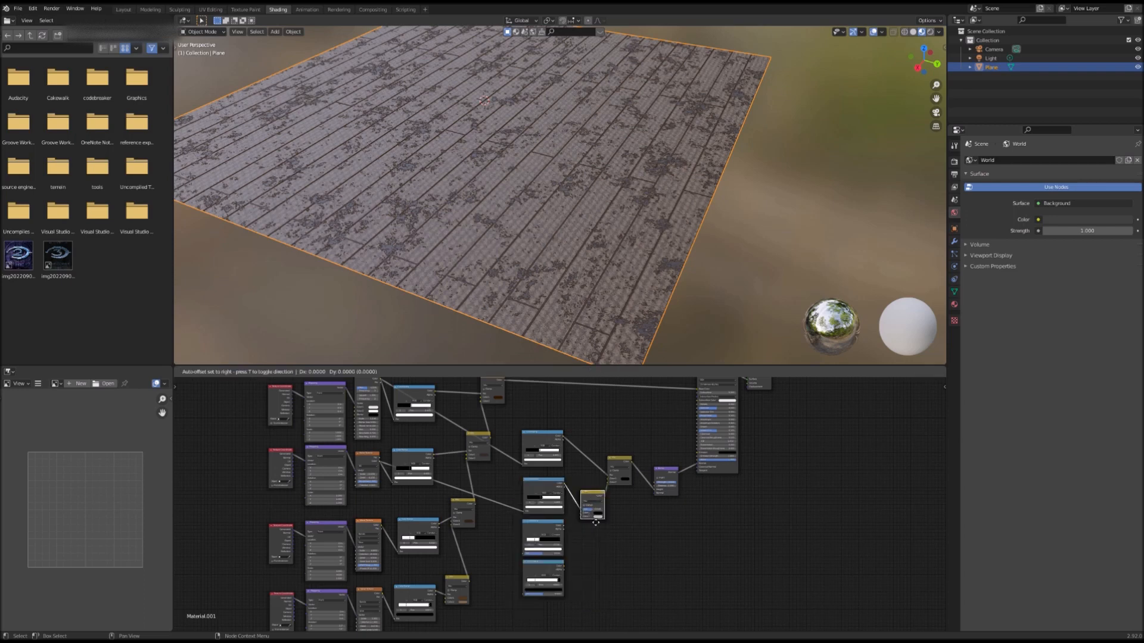
pyautogui.click(583, 534)
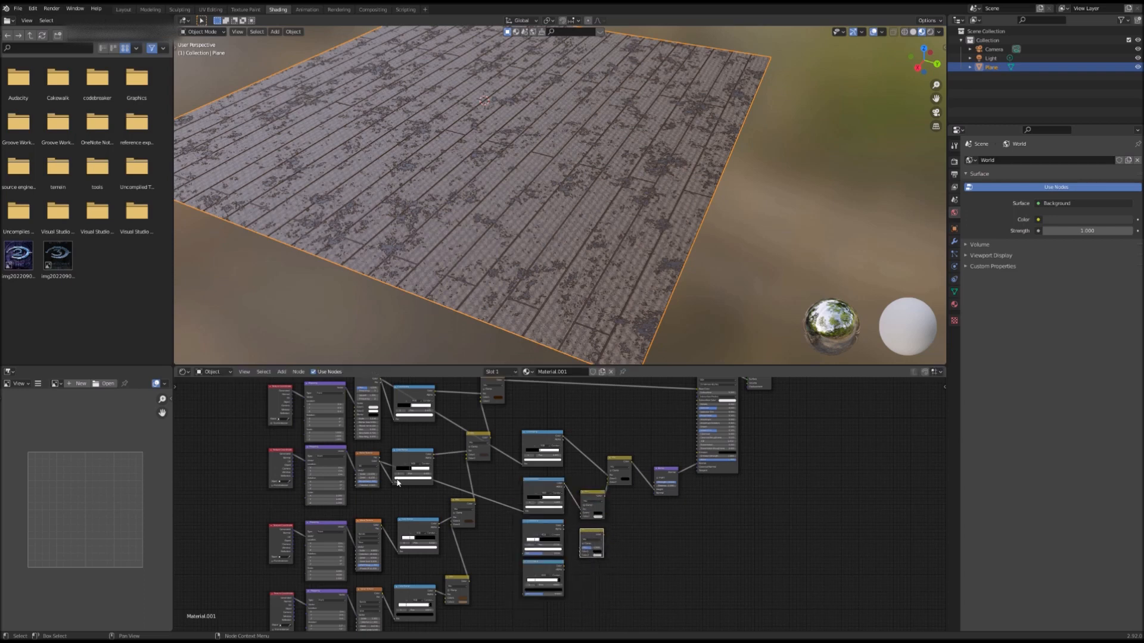
# Step: Wire the texture through another ColorRamp into the new Mix node and connect it into the bump chain
pyautogui.click(380, 528)
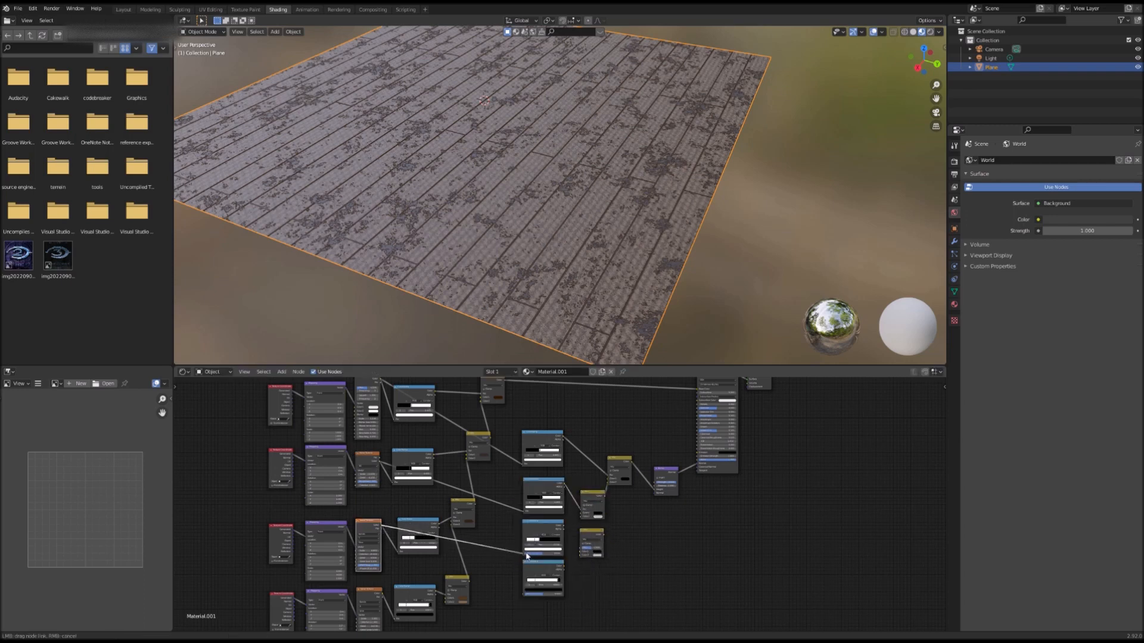
pyautogui.moveTo(381, 525); pyautogui.dragTo(522, 554)
pyautogui.moveTo(422, 590); pyautogui.dragTo(442, 534, button='middle')
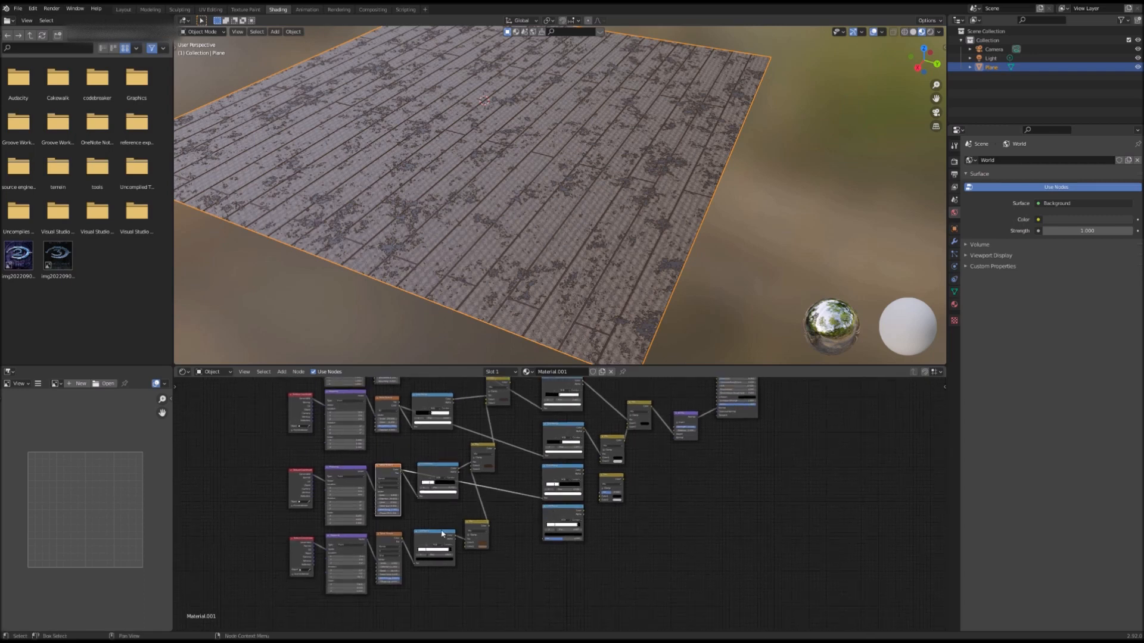
pyautogui.moveTo(455, 536); pyautogui.dragTo(544, 539)
pyautogui.moveTo(524, 463); pyautogui.dragTo(593, 554)
pyautogui.press('g')
pyautogui.click(591, 551)
pyautogui.scroll(2, 591, 551)
pyautogui.moveTo(520, 484); pyautogui.dragTo(560, 484)
pyautogui.scroll(-1, 561, 492)
pyautogui.moveTo(567, 496); pyautogui.dragTo(580, 478, button='middle')
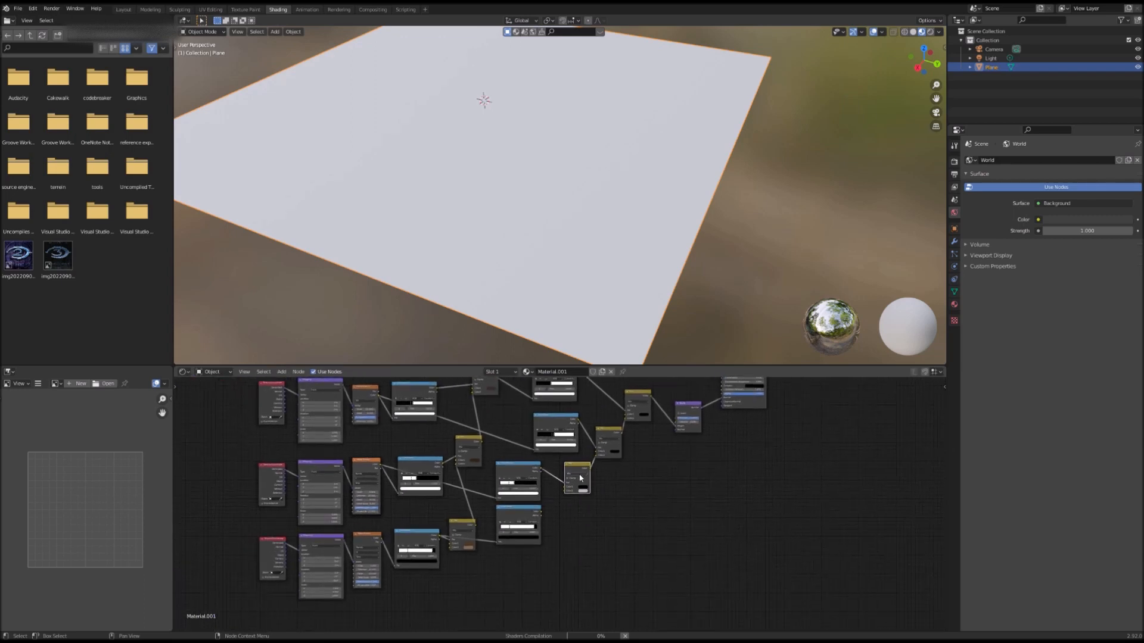
# Step: Duplicate the Mix node again, feed a ColorRamp into the copy and link its output into the Mix above
pyautogui.rightClick(572, 472)
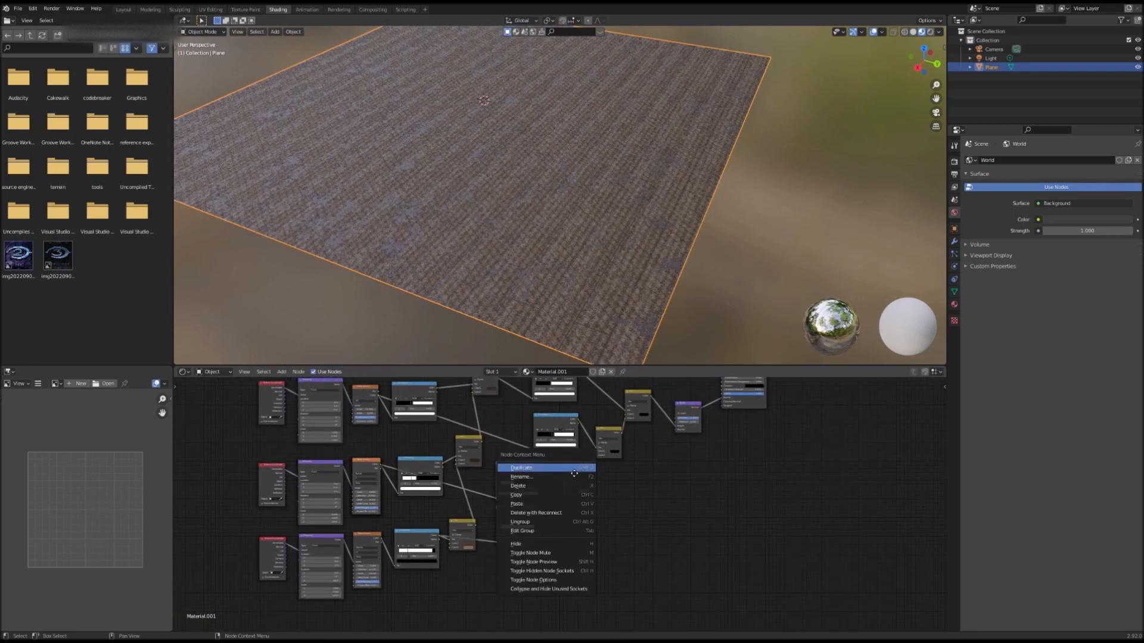
pyautogui.click(574, 467)
pyautogui.click(571, 517)
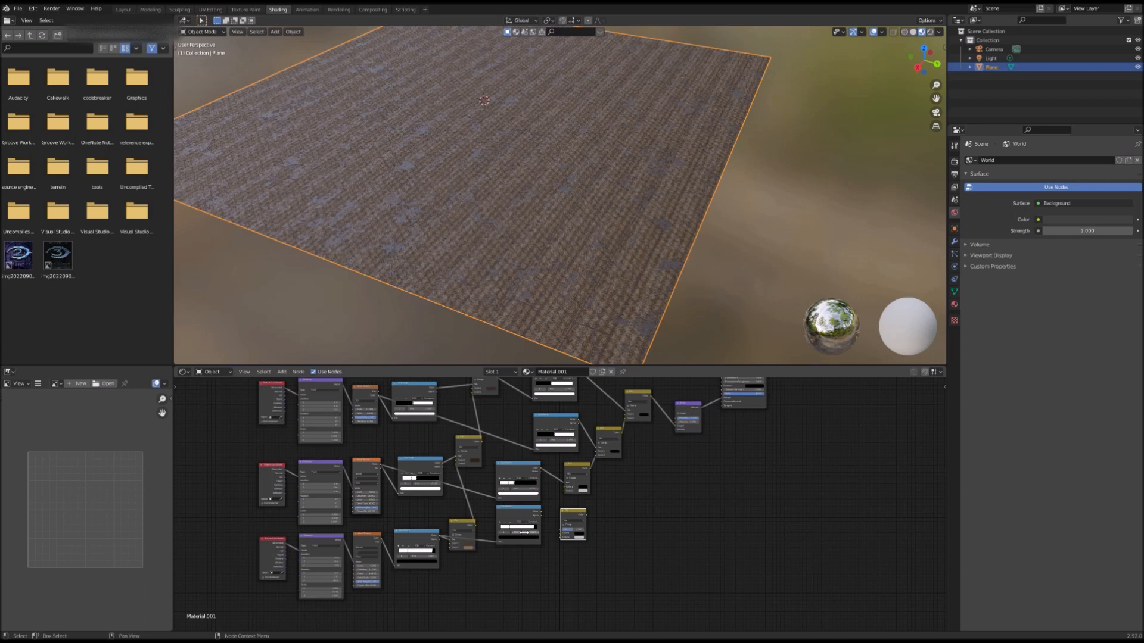
pyautogui.scroll(2, 523, 532)
pyautogui.moveTo(533, 516); pyautogui.dragTo(581, 517)
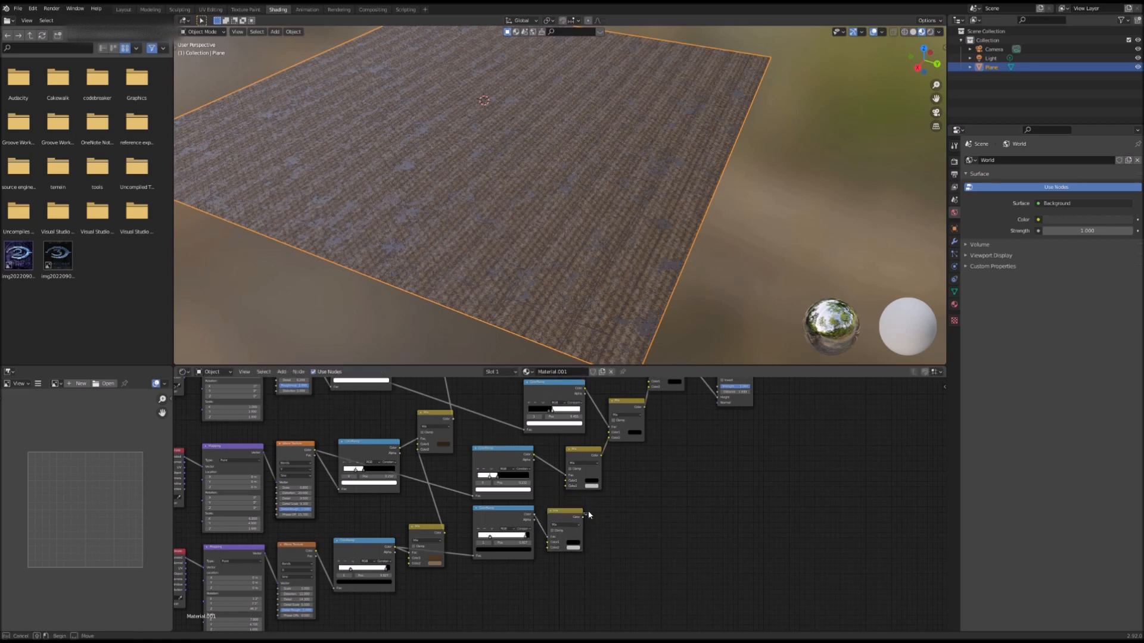
pyautogui.moveTo(584, 517); pyautogui.dragTo(567, 486)
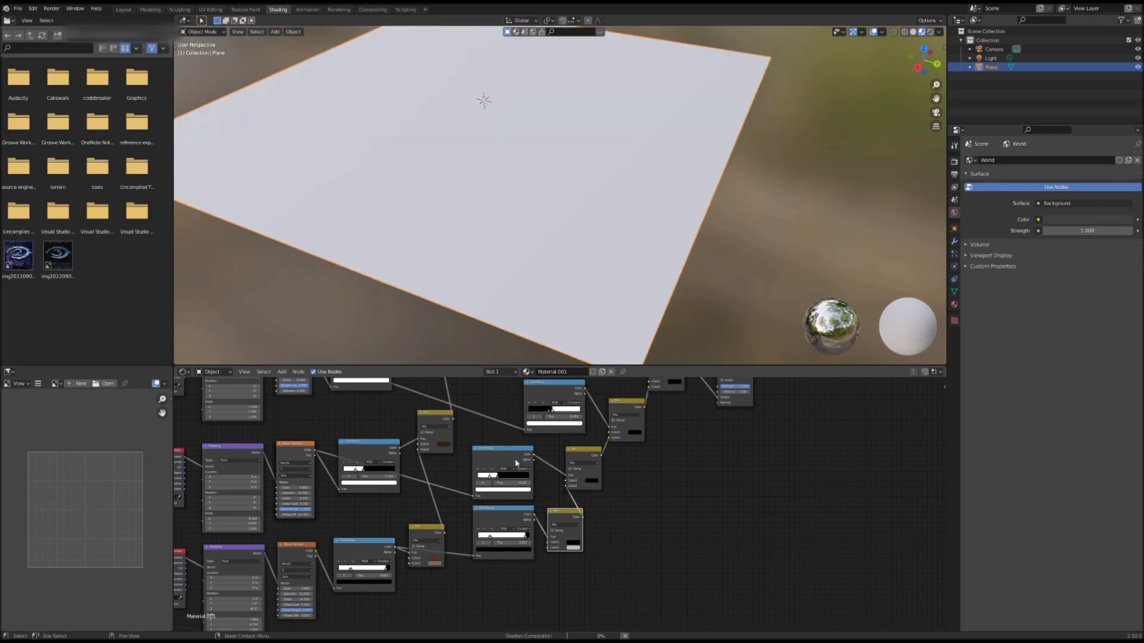
# Step: Connect the remaining ColorRamp into the newest Mix node and rearrange the bump Mix nodes
pyautogui.moveTo(507, 524); pyautogui.dragTo(554, 536, button='middle')
pyautogui.scroll(2, 547, 519)
pyautogui.moveTo(540, 487)
pyautogui.mouseDown()
pyautogui.moveTo(558, 485)
pyautogui.moveTo(536, 484)
pyautogui.mouseUp()
pyautogui.moveTo(583, 573); pyautogui.dragTo(552, 568)
pyautogui.moveTo(572, 417); pyautogui.dragTo(382, 576, button='middle')
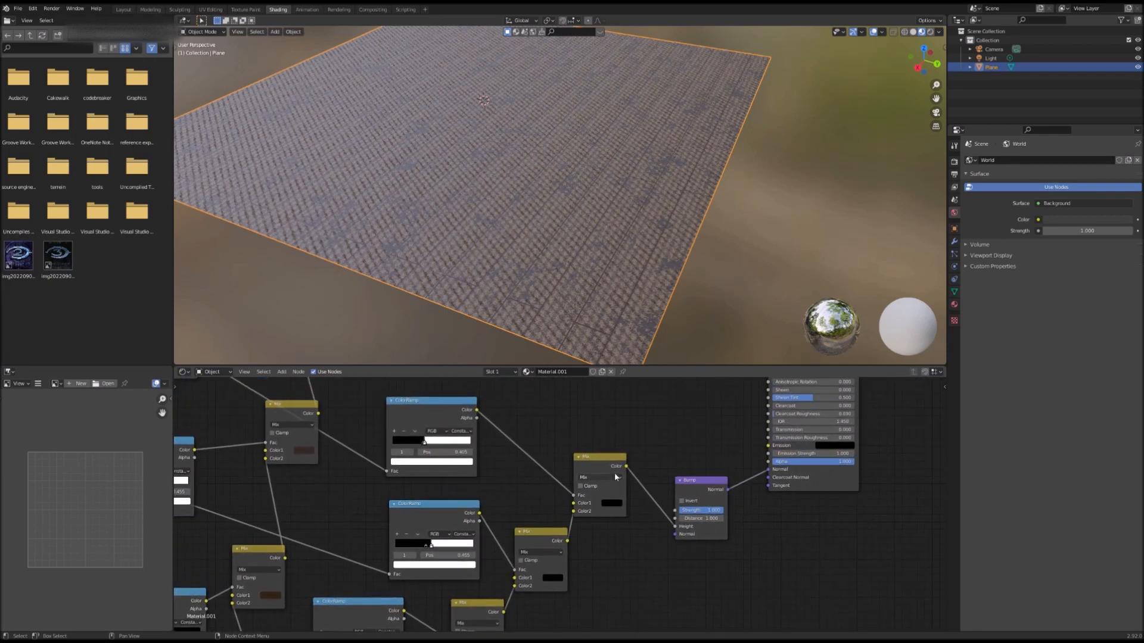
pyautogui.moveTo(614, 467); pyautogui.dragTo(644, 488)
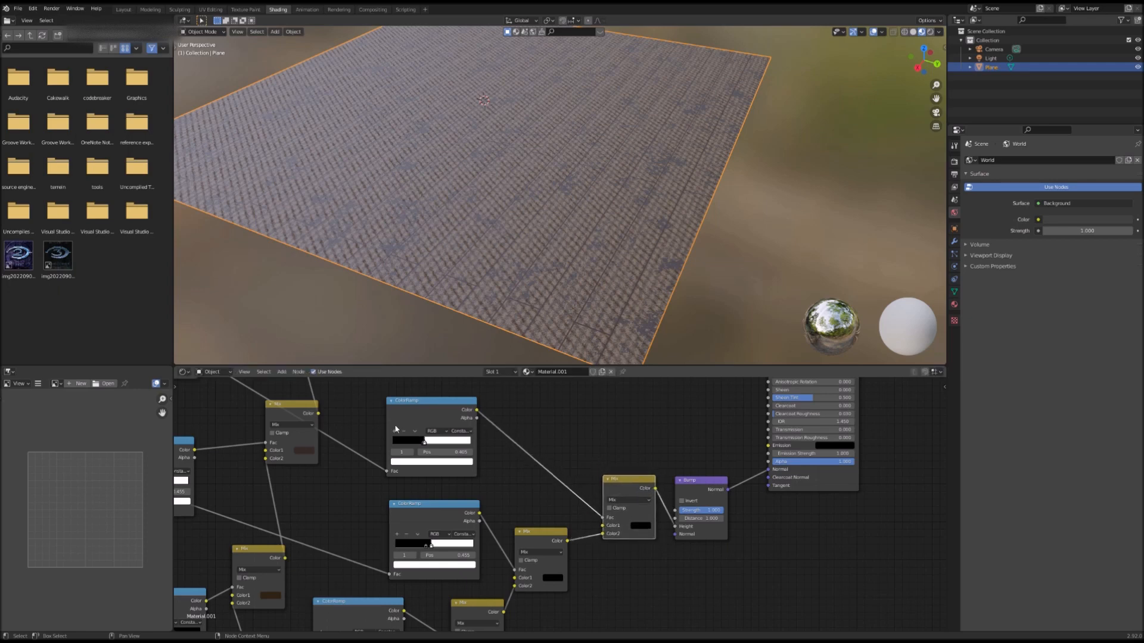
# Step: Adjust the color stop positions of the bump ColorRamps to tune the bump pattern
pyautogui.moveTo(431, 549)
pyautogui.mouseDown()
pyautogui.moveTo(453, 548)
pyautogui.moveTo(426, 548)
pyautogui.mouseUp()
pyautogui.click(429, 544)
pyautogui.moveTo(429, 544); pyautogui.dragTo(536, 441, button='middle')
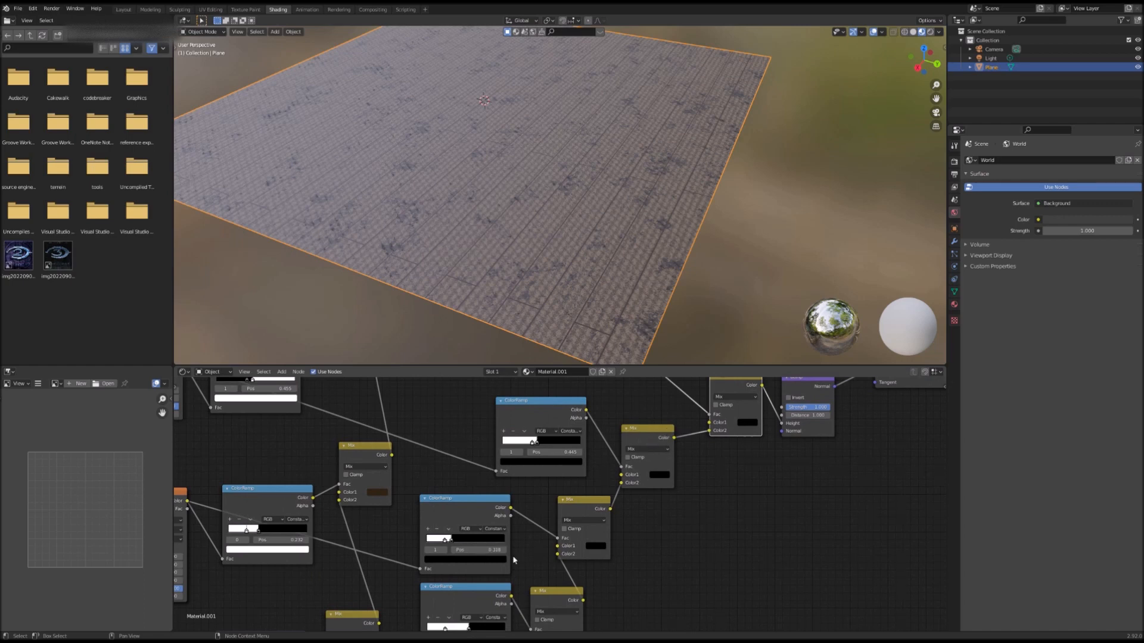
pyautogui.moveTo(502, 559); pyautogui.dragTo(542, 490, button='middle')
pyautogui.moveTo(483, 569); pyautogui.dragTo(458, 572)
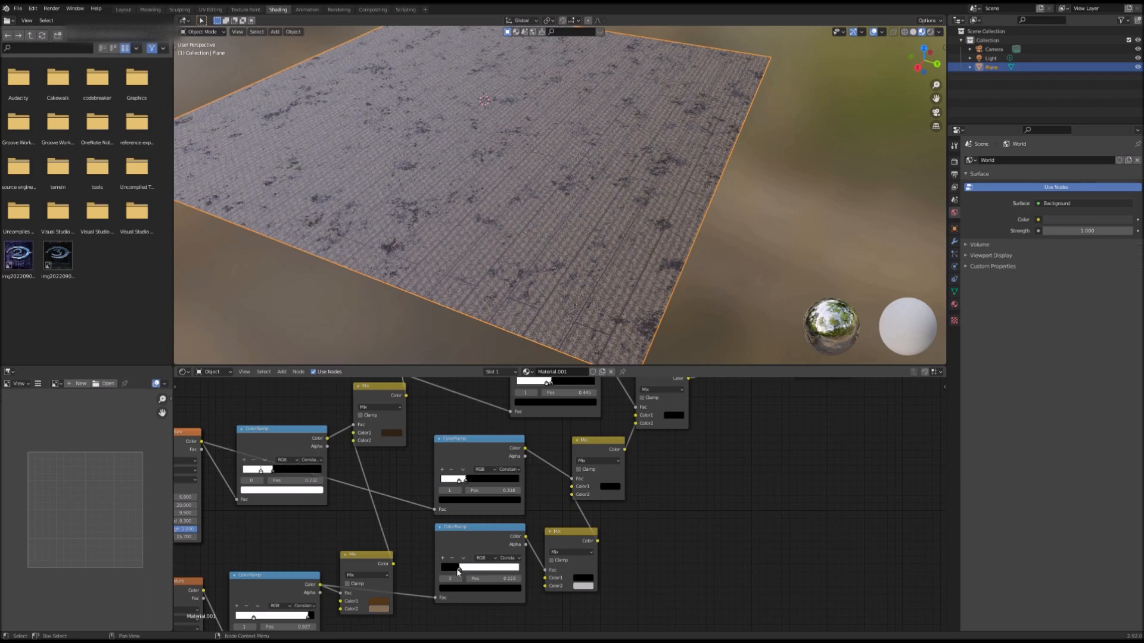
# Step: Fly through the viewport to inspect the floor material up close
pyautogui.scroll(-3, 458, 572)
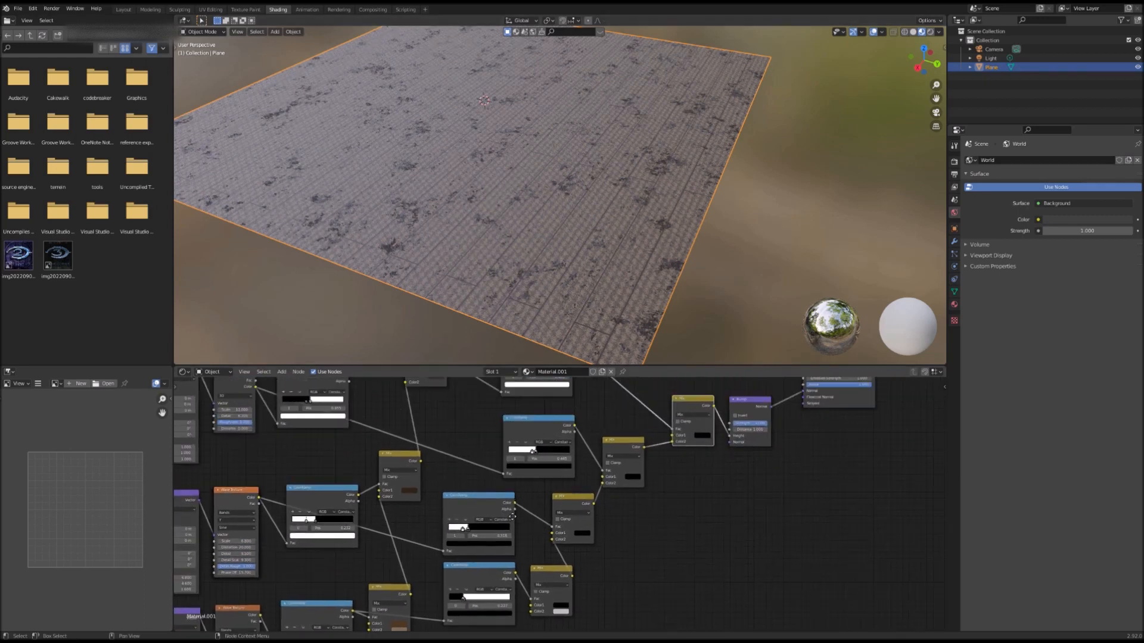
pyautogui.scroll(3, 588, 546)
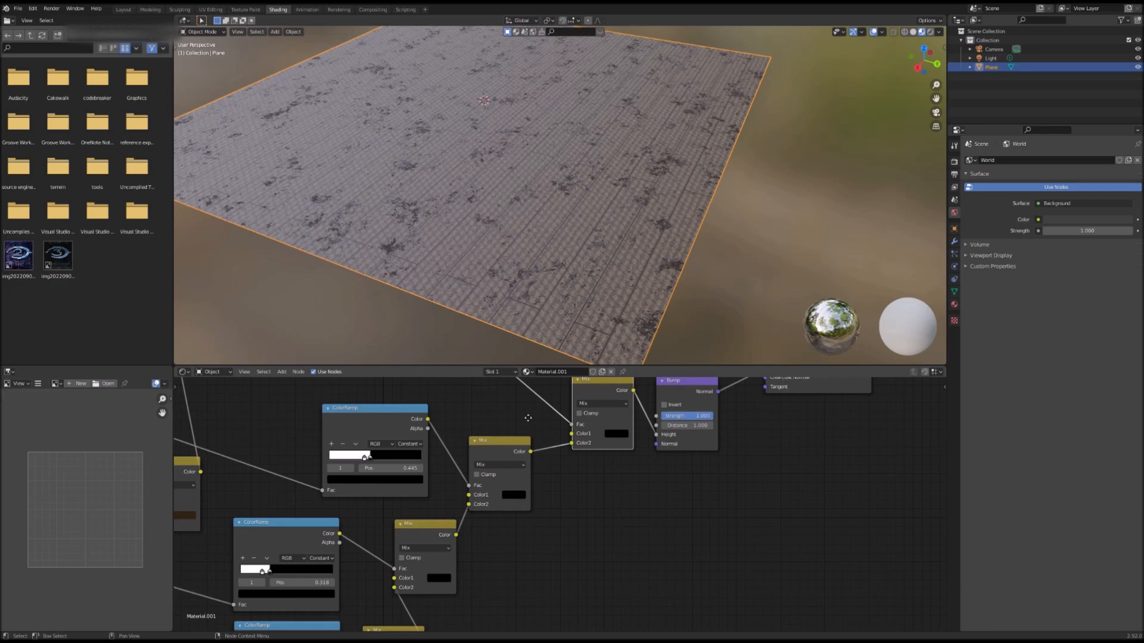
pyautogui.hotkey('shift', '`')
pyautogui.press('w')
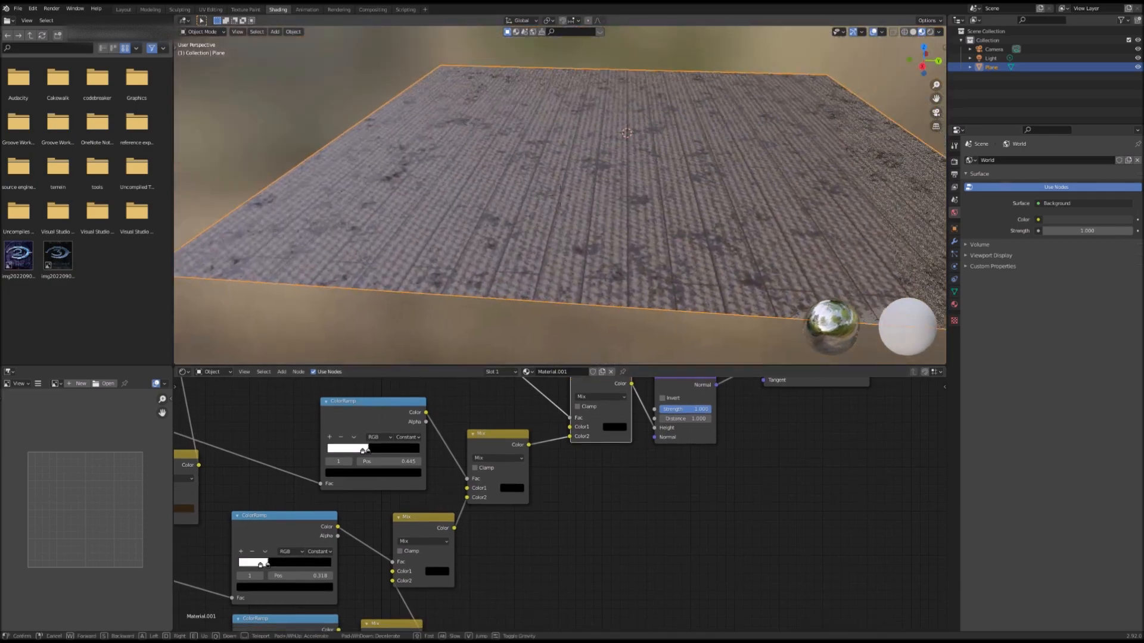
pyautogui.press('s')
pyautogui.press('w')
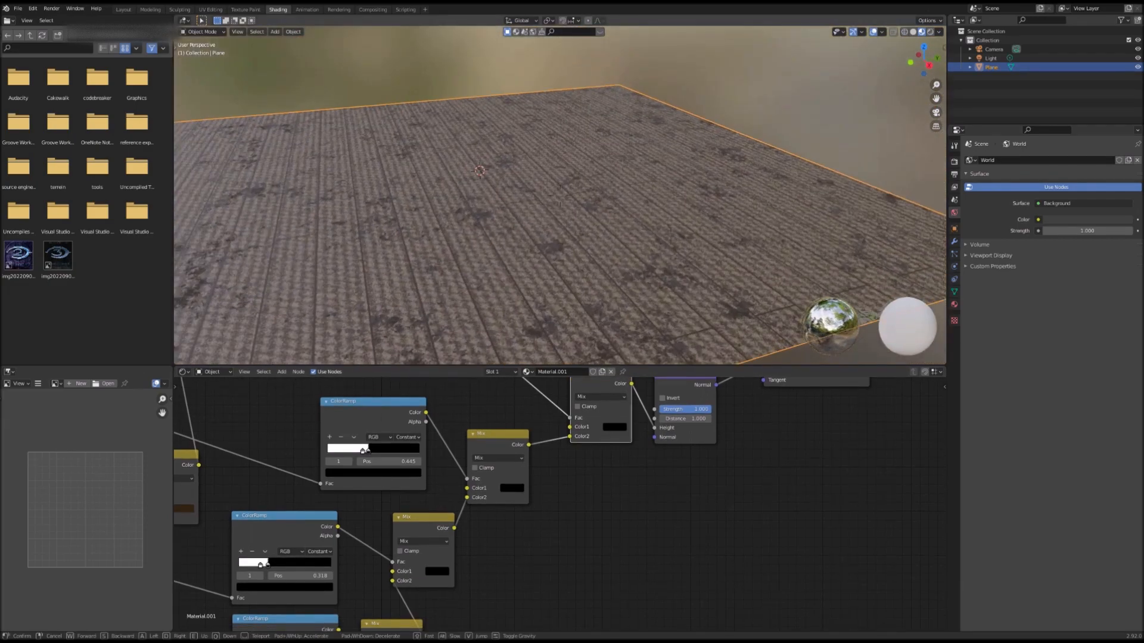
pyautogui.click(560, 200)
pyautogui.scroll(-3, 506, 529)
pyautogui.moveTo(505, 529); pyautogui.dragTo(542, 610, button='middle')
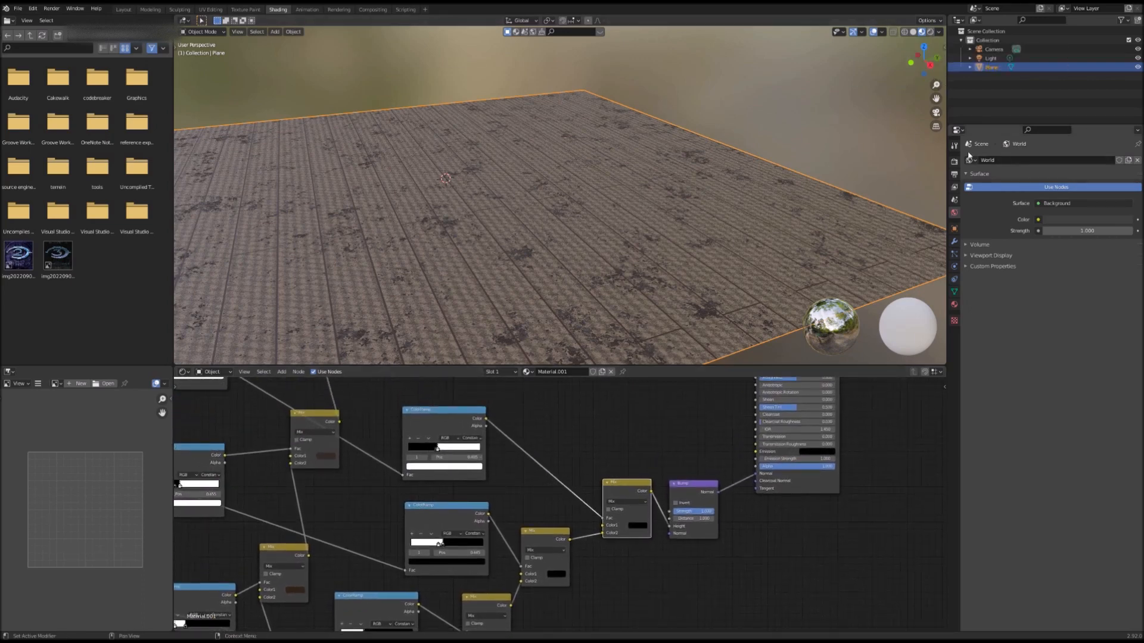
# Step: Set the render engine to Cycles with GPU Compute as the device
pyautogui.click(954, 162)
pyautogui.click(1059, 161)
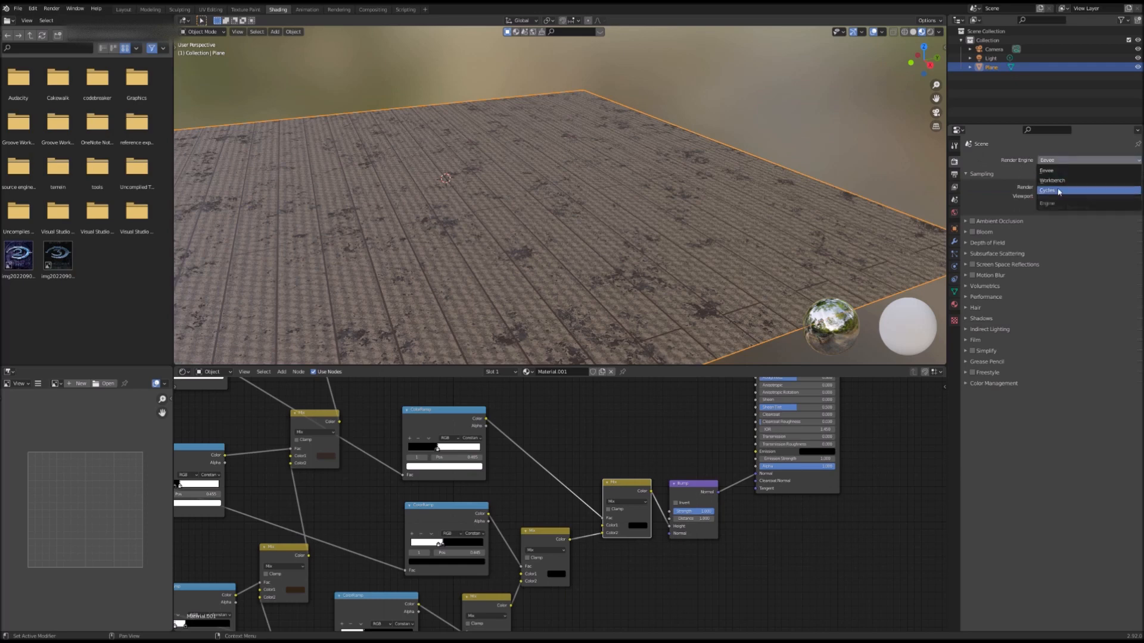
pyautogui.click(1048, 190)
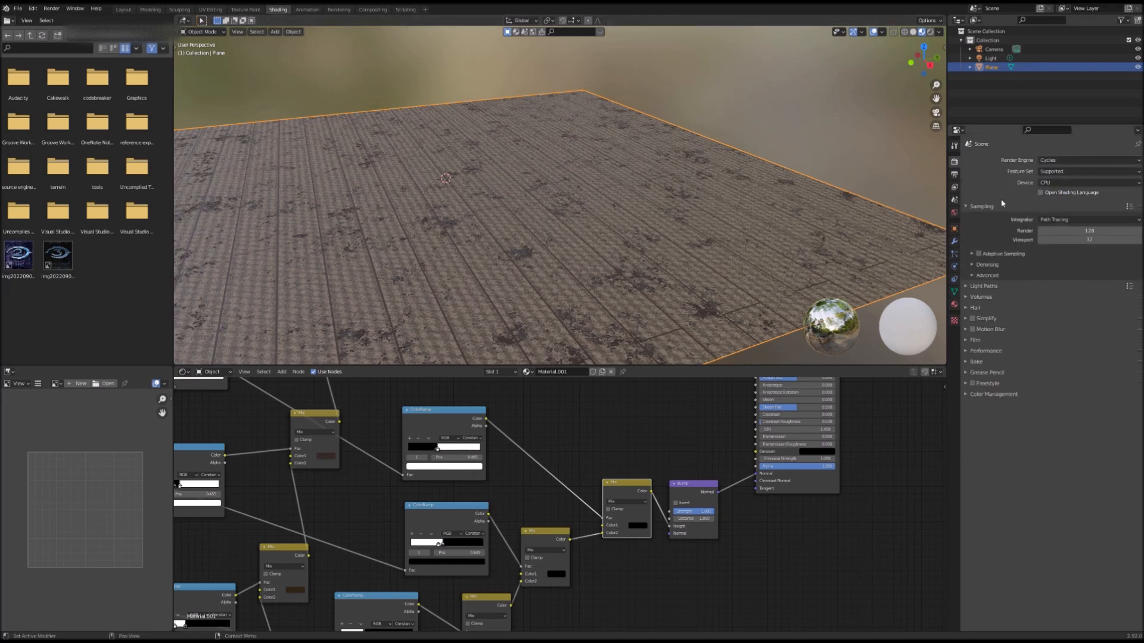
pyautogui.click(1061, 183)
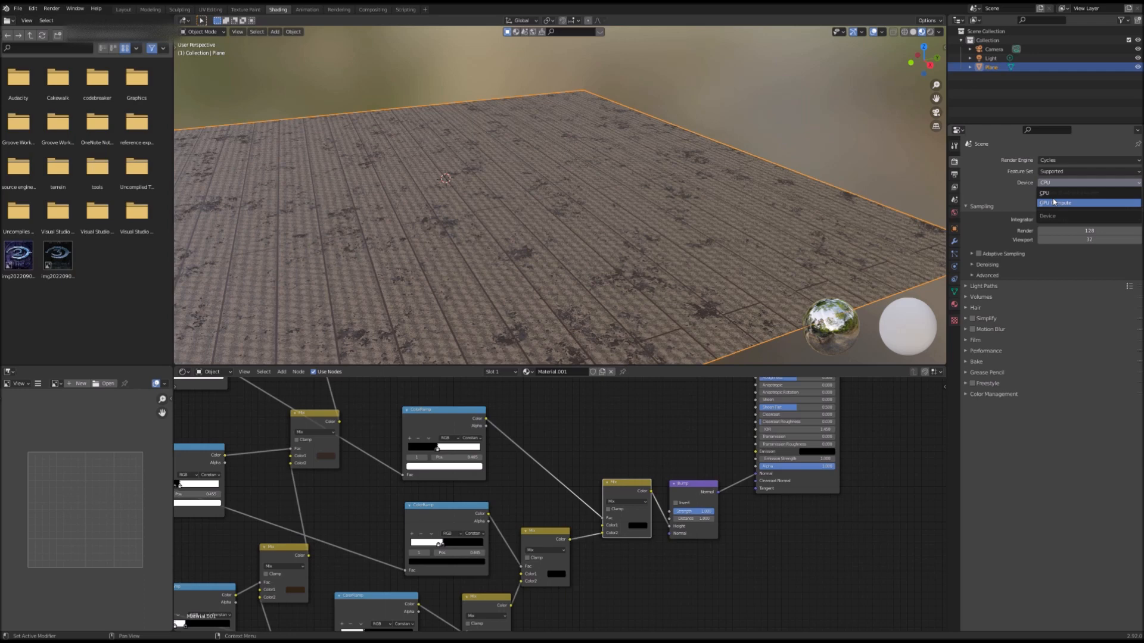
pyautogui.click(1066, 203)
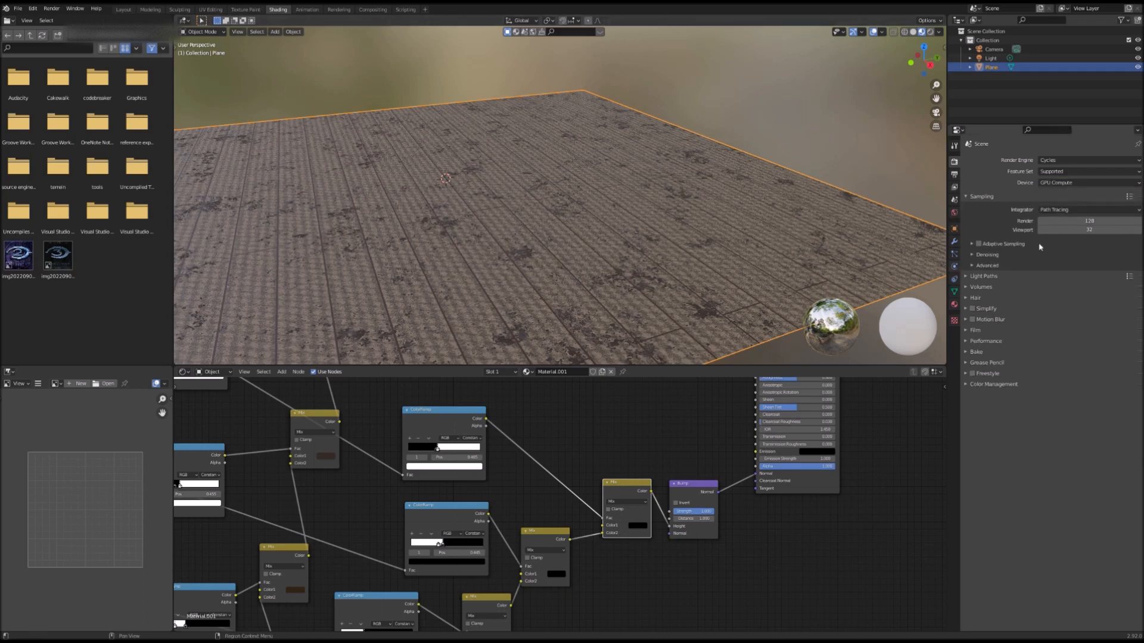
# Step: Enable viewport denoising and switch the viewport to rendered shading
pyautogui.click(973, 255)
pyautogui.click(1040, 280)
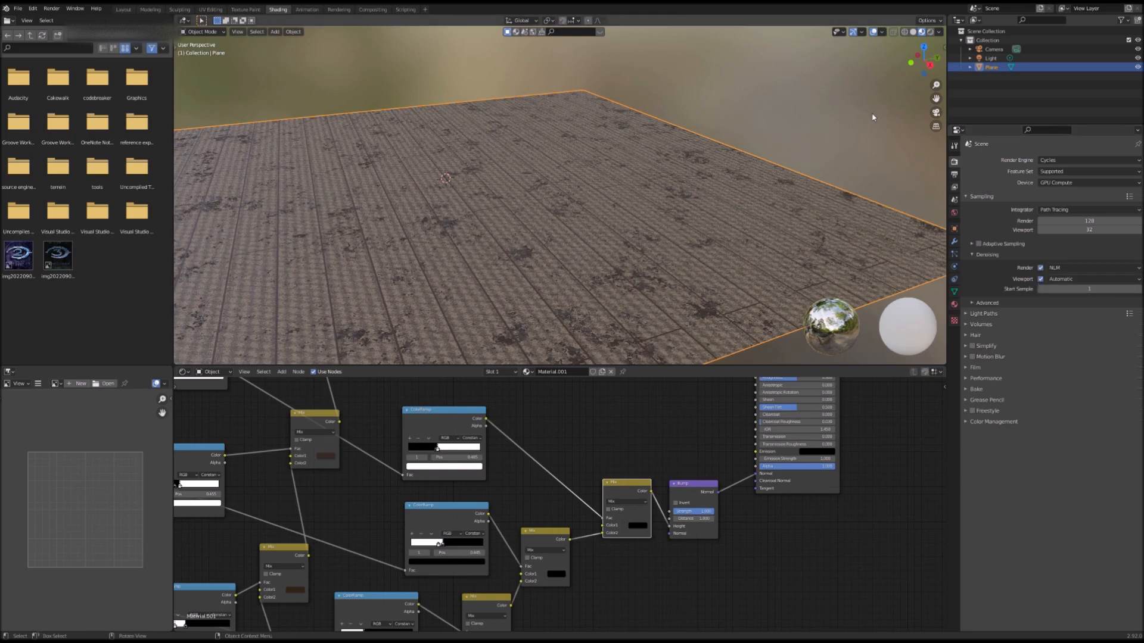
pyautogui.click(931, 34)
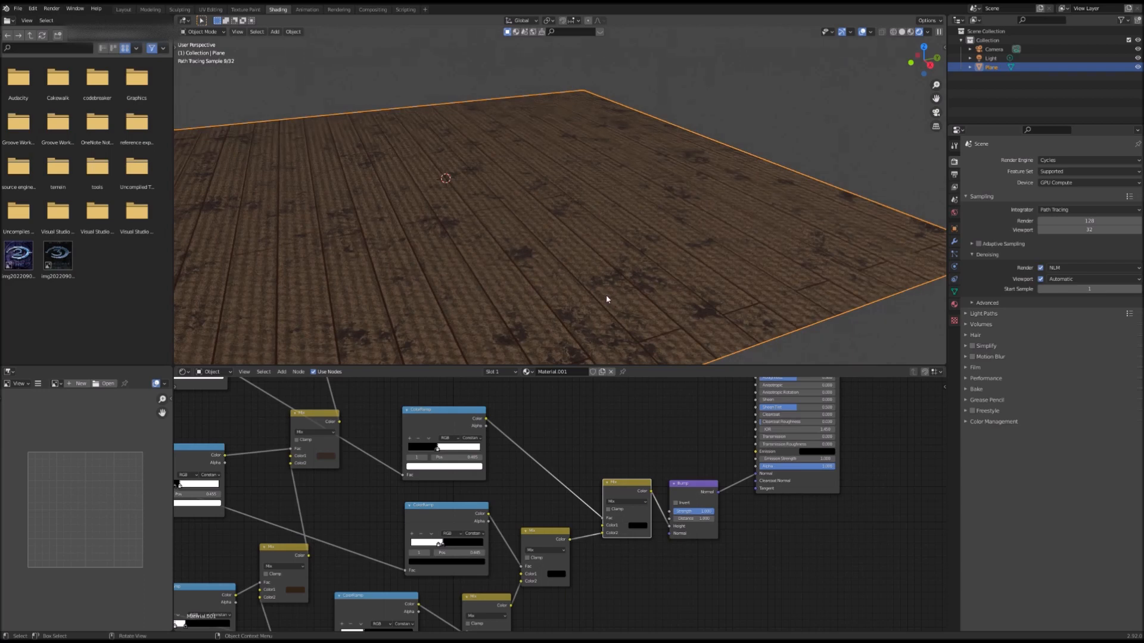
# Step: Select the light and switch the viewport to material preview shading
pyautogui.scroll(-6, 607, 299)
pyautogui.scroll(8, 794, 156)
pyautogui.click(996, 58)
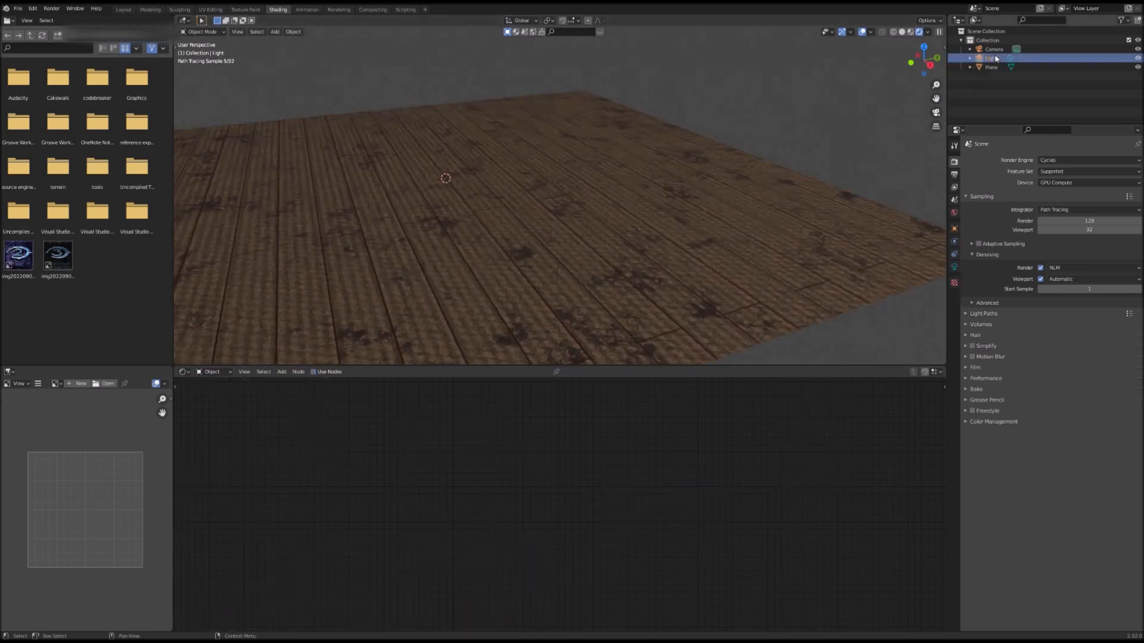
pyautogui.click(910, 31)
pyautogui.scroll(-6, 700, 151)
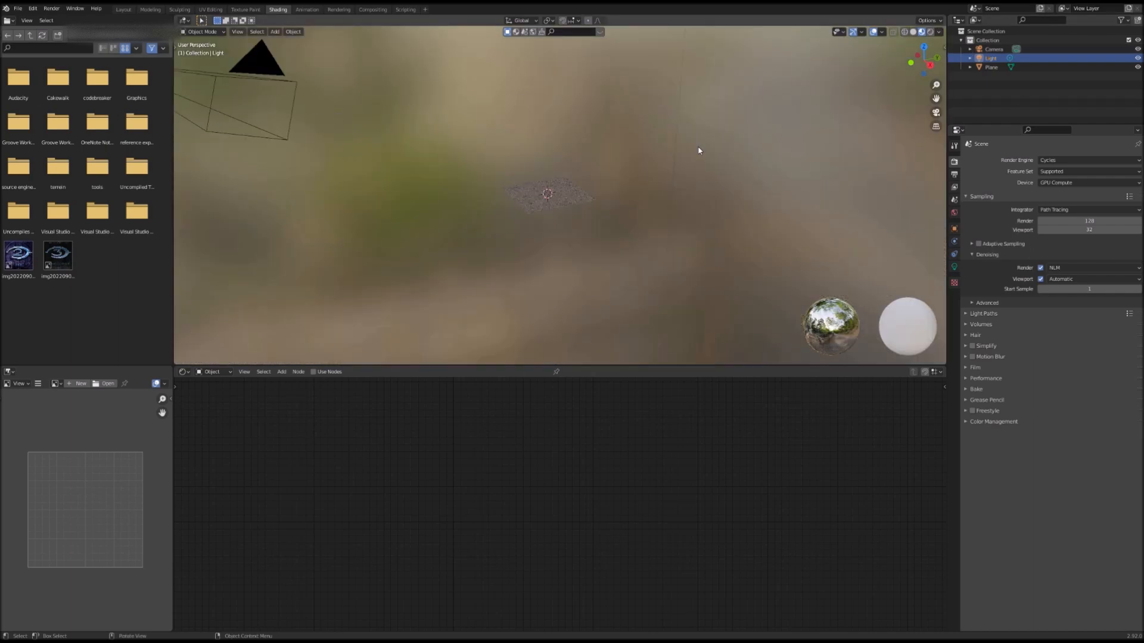
pyautogui.scroll(-4, 644, 151)
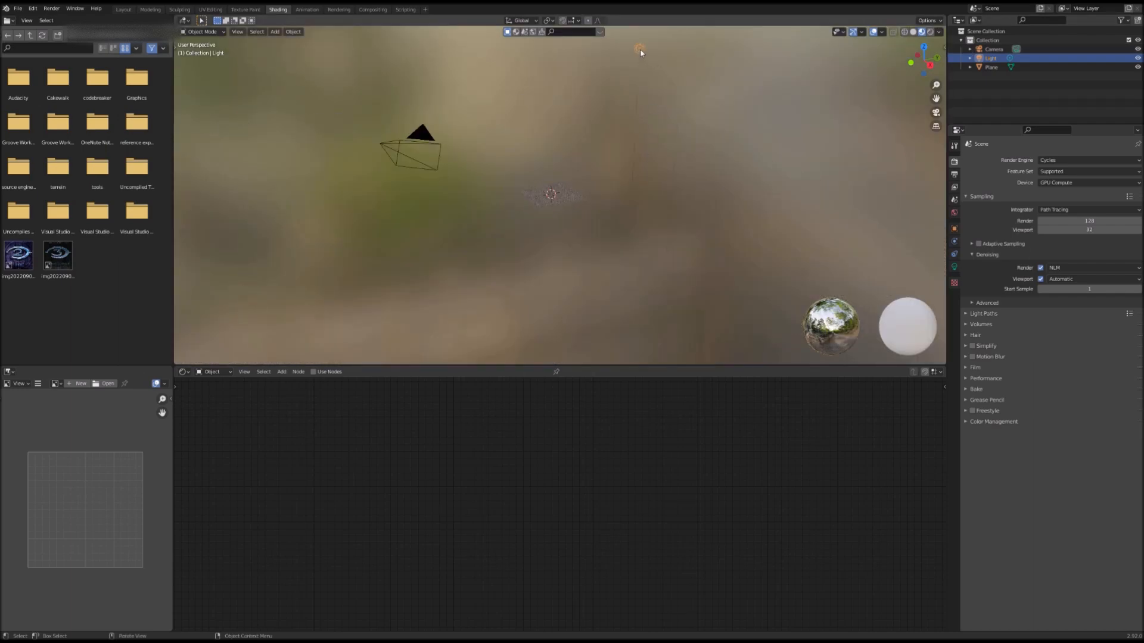
# Step: Move the light down just above the floor plane and return to rendered shading
pyautogui.press('t')
pyautogui.click(185, 83)
pyautogui.moveTo(634, 38); pyautogui.dragTo(641, 201)
pyautogui.moveTo(614, 185); pyautogui.dragTo(584, 156)
pyautogui.scroll(12, 581, 169)
pyautogui.scroll(-7, 586, 156)
pyautogui.moveTo(566, 89); pyautogui.dragTo(552, 172)
pyautogui.scroll(3, 545, 195)
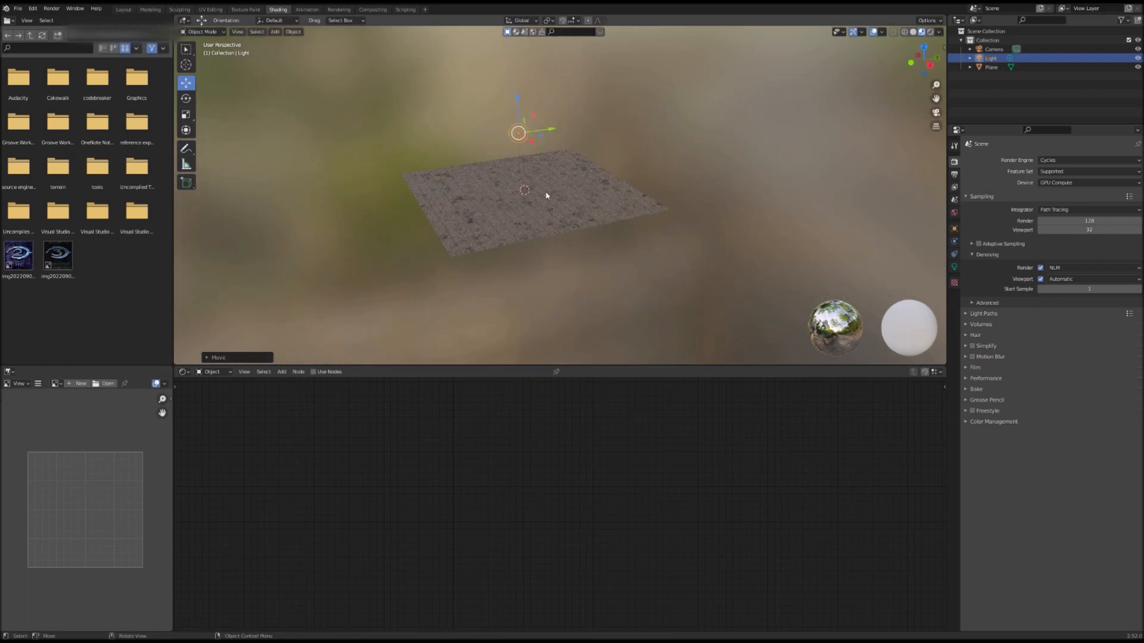
pyautogui.scroll(5, 547, 195)
pyautogui.click(930, 31)
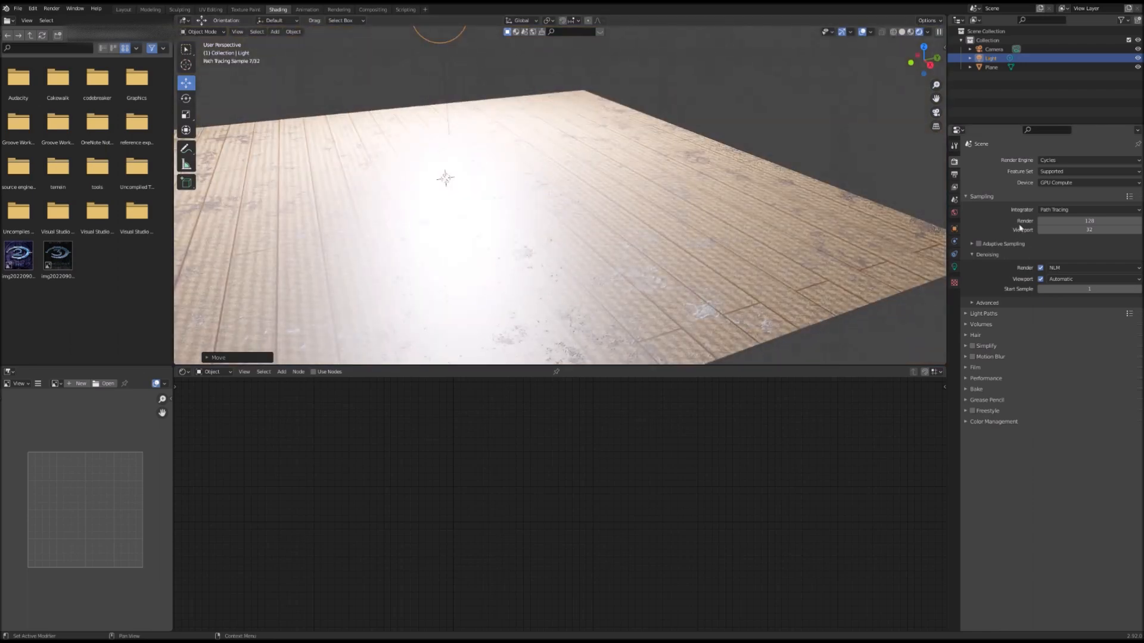
# Step: Set the point light's power to 200 W
pyautogui.click(954, 267)
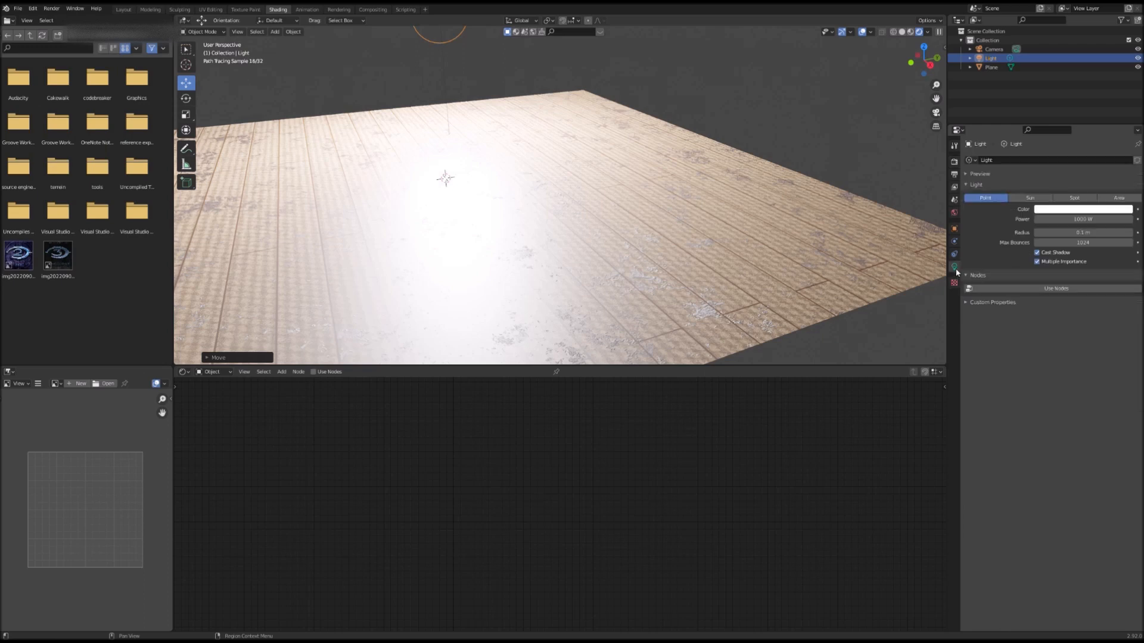
pyautogui.moveTo(1083, 242); pyautogui.dragTo(1080, 219)
pyautogui.click(1080, 219)
pyautogui.write('200')
pyautogui.press('Return')
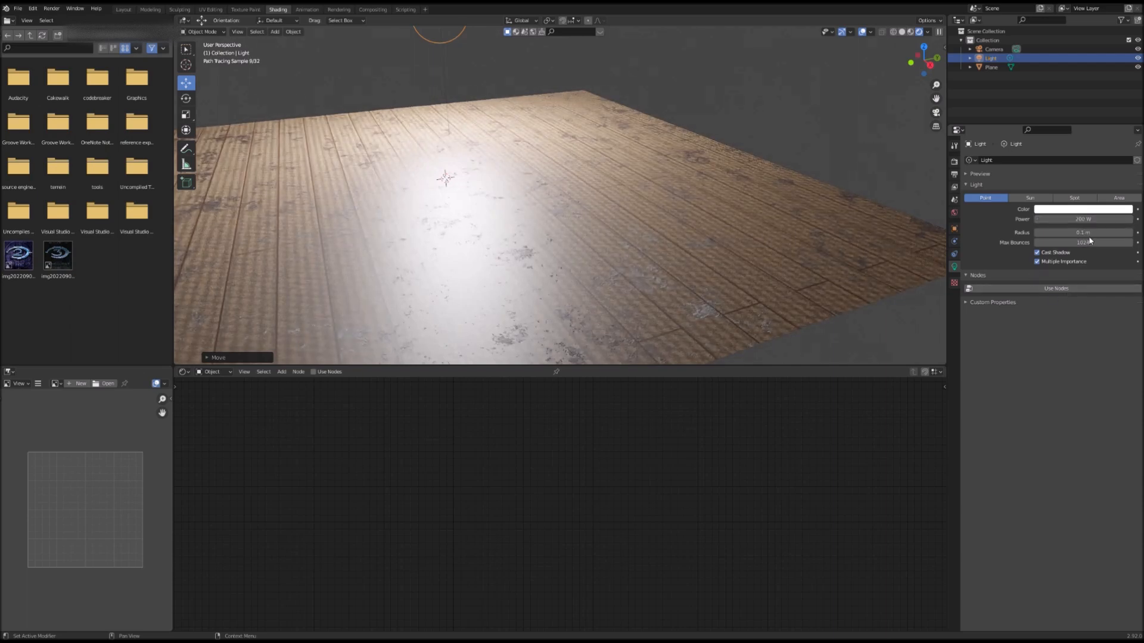
# Step: Set the point light's power to 100 W
pyautogui.click(1094, 222)
pyautogui.write('100')
pyautogui.press('Return')
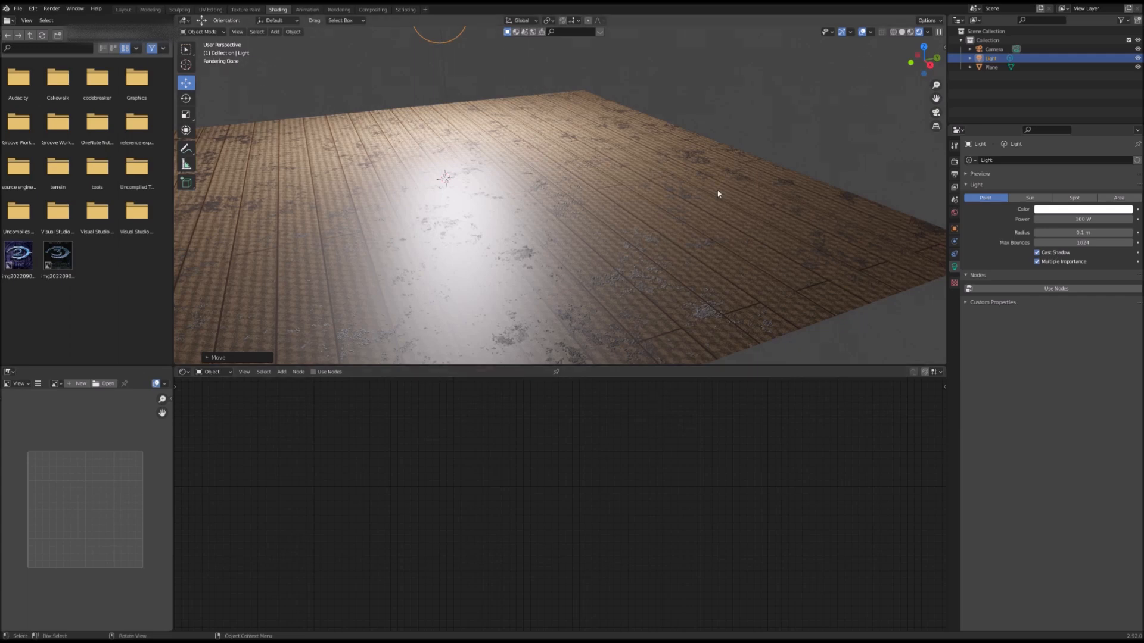
# Step: Select the floor plane and view its full material node tree
pyautogui.click(612, 263)
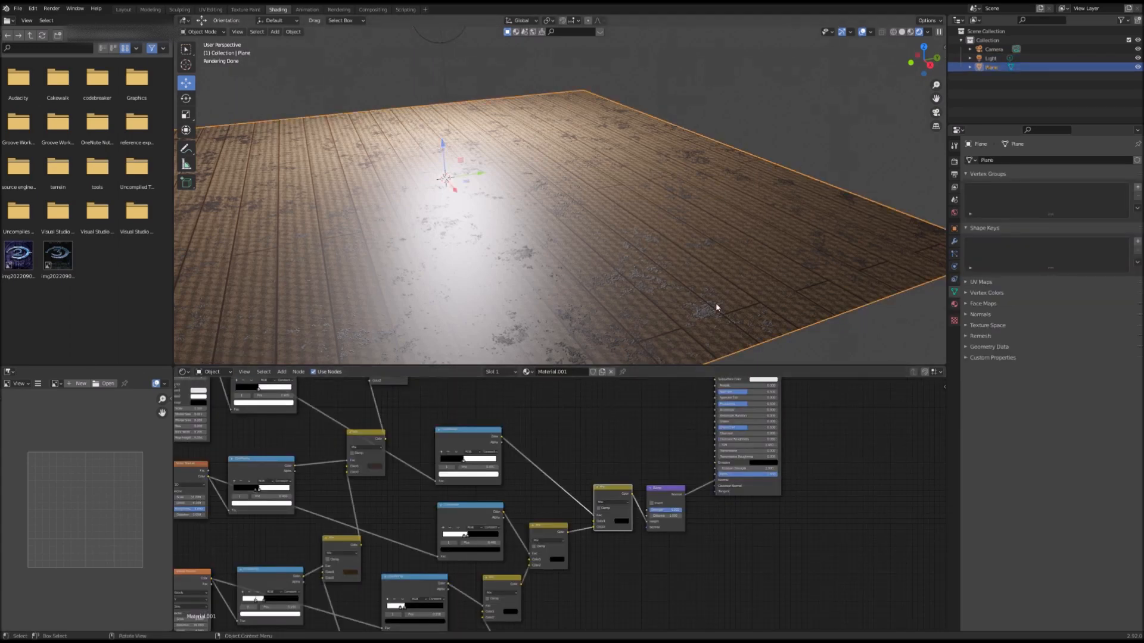
pyautogui.scroll(-2, 737, 524)
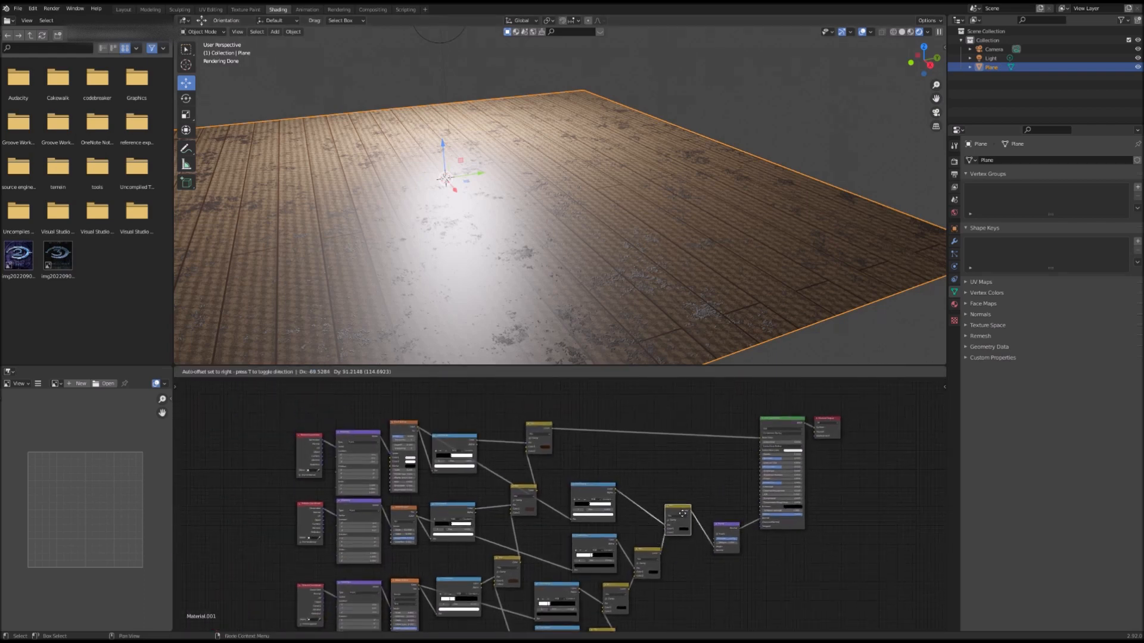
# Step: Pan and zoom through the floor material's node tree to inspect the colour and texture nodes
pyautogui.moveTo(679, 477); pyautogui.dragTo(594, 441, button='middle')
pyautogui.scroll(1, 594, 440)
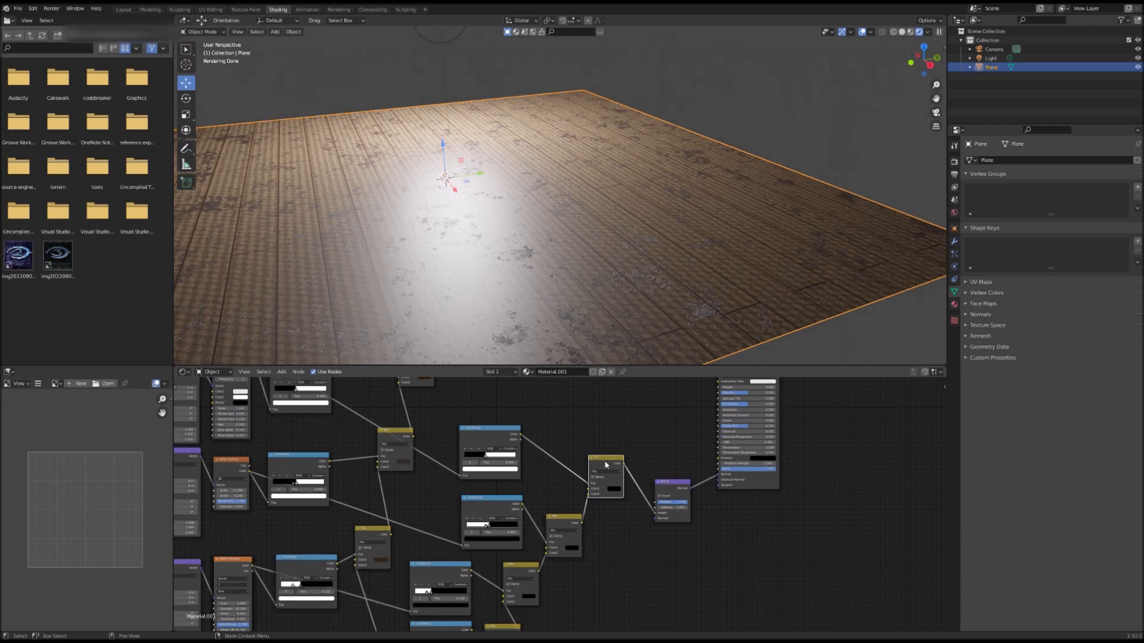
pyautogui.scroll(1, 613, 478)
pyautogui.moveTo(583, 492); pyautogui.dragTo(519, 525, button='middle')
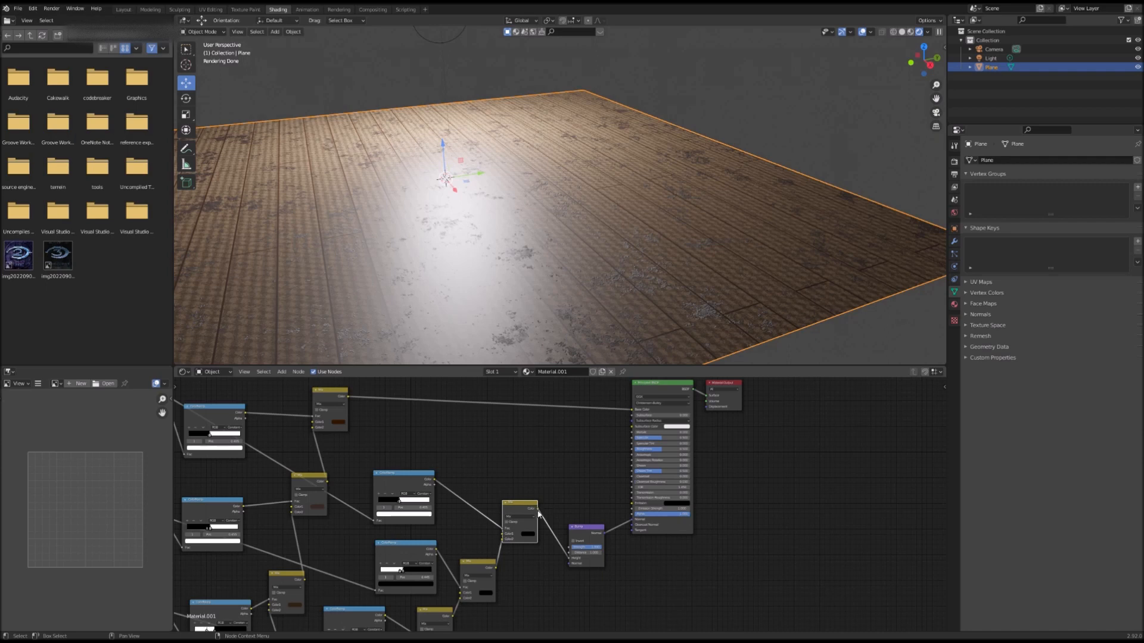
pyautogui.moveTo(538, 509); pyautogui.dragTo(631, 450)
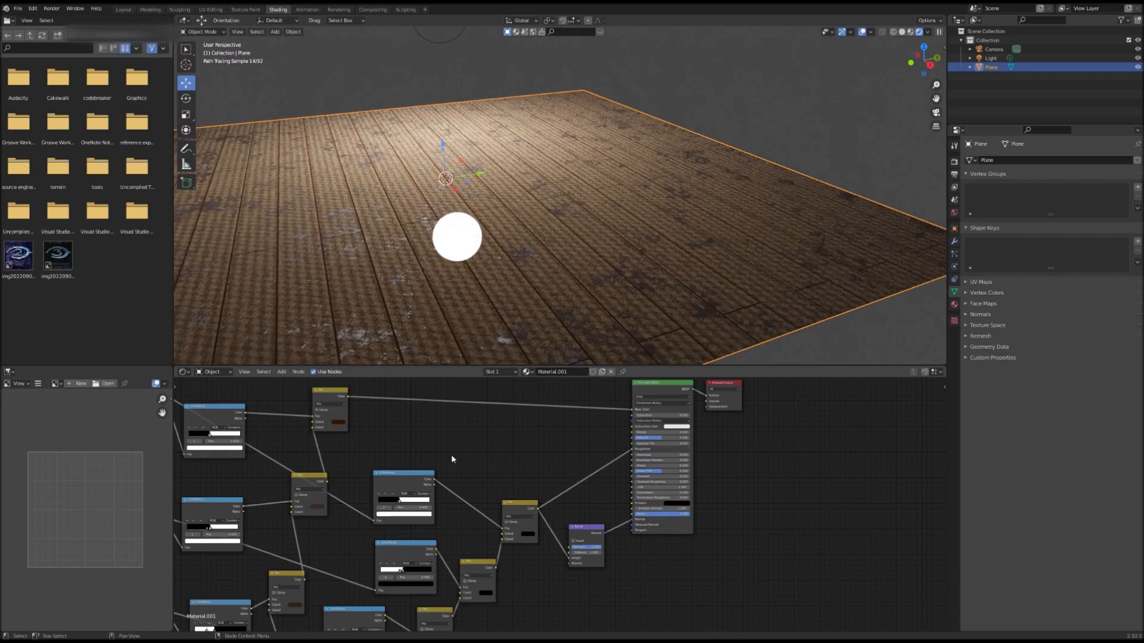
pyautogui.scroll(-2, 450, 455)
pyautogui.moveTo(450, 455); pyautogui.dragTo(656, 476, button='middle')
pyautogui.scroll(4, 560, 541)
pyautogui.moveTo(560, 542); pyautogui.dragTo(624, 402, button='middle')
pyautogui.scroll(3, 582, 509)
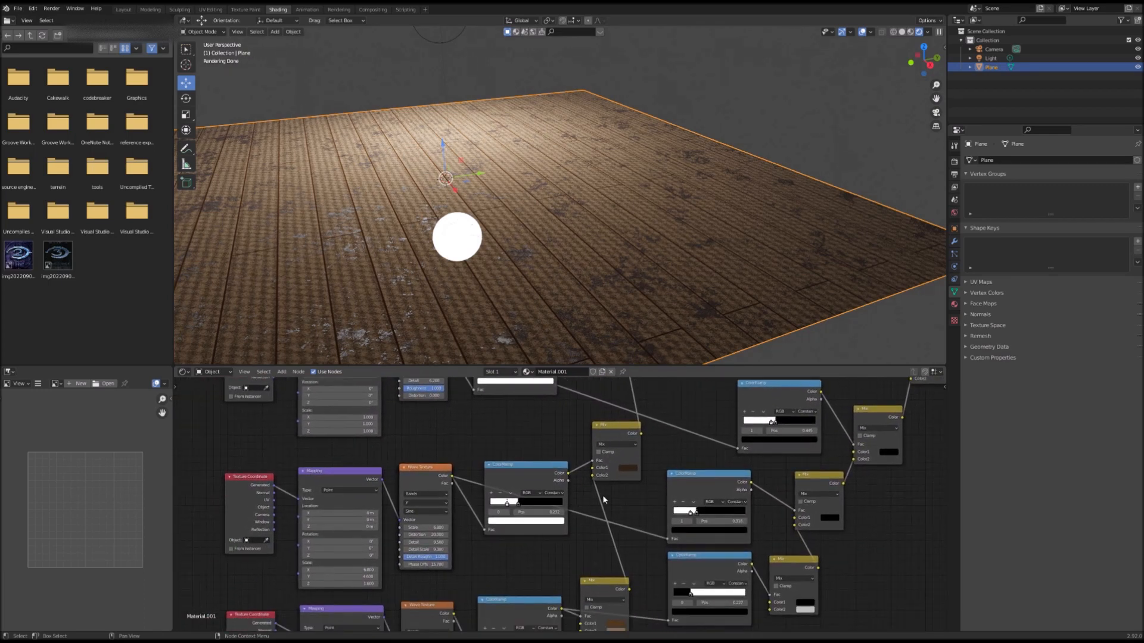
# Step: Darken the second colour of the brown Mix node that tints the planks
pyautogui.moveTo(636, 513); pyautogui.dragTo(556, 534, button='middle')
pyautogui.scroll(3, 556, 534)
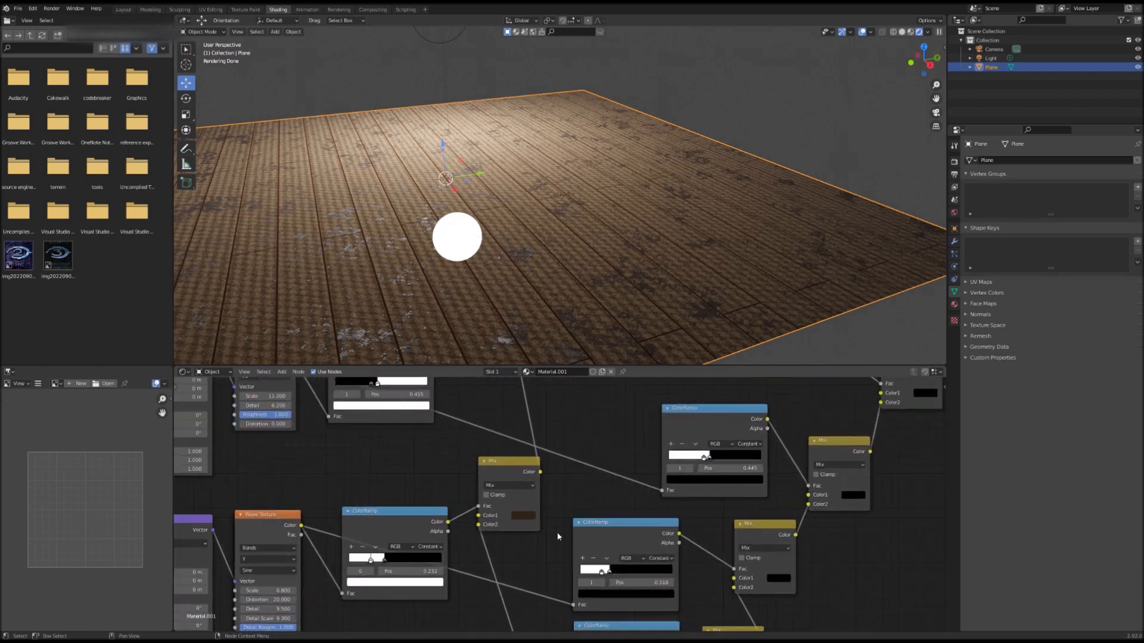
pyautogui.scroll(1, 558, 527)
pyautogui.moveTo(581, 494); pyautogui.dragTo(606, 594, button='middle')
pyautogui.scroll(-5, 468, 544)
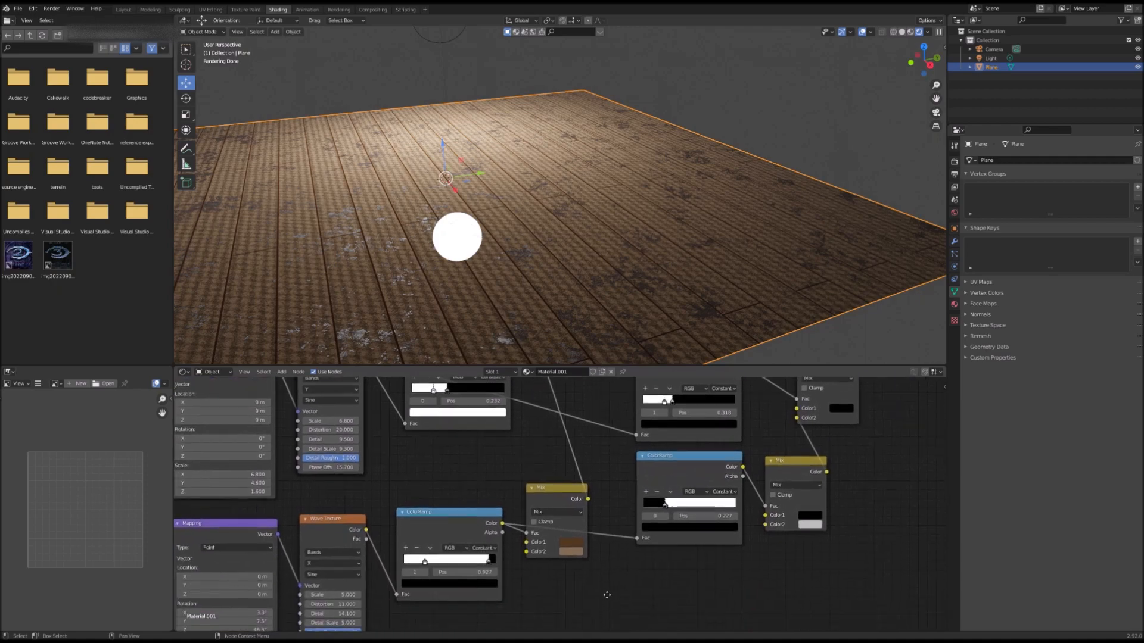
pyautogui.click(574, 553)
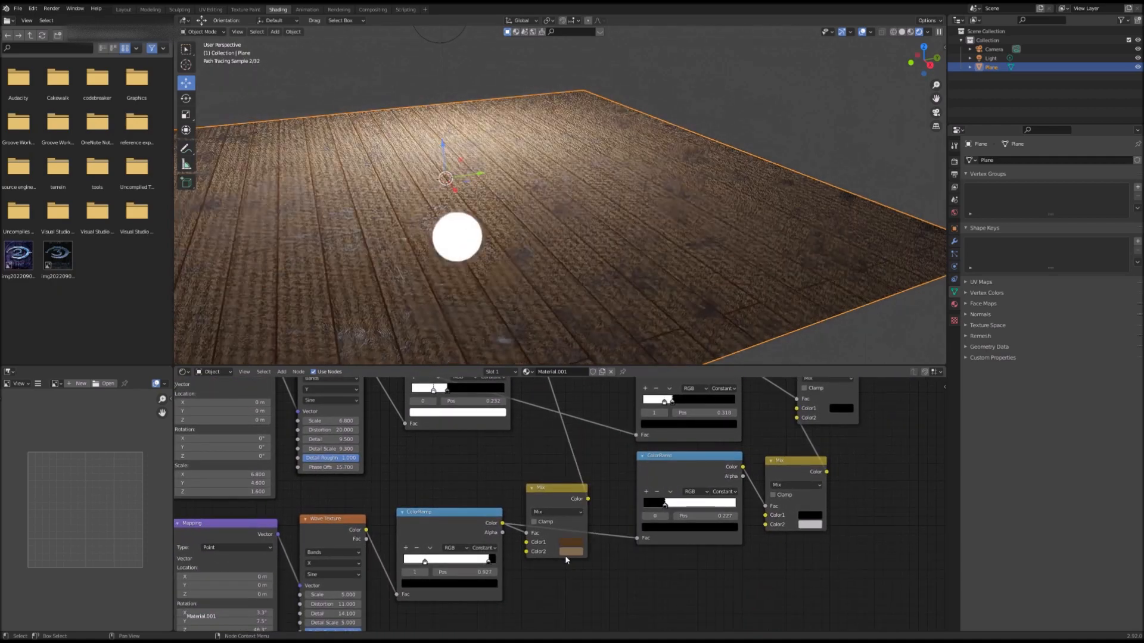
pyautogui.click(567, 550)
pyautogui.moveTo(635, 455); pyautogui.dragTo(635, 476)
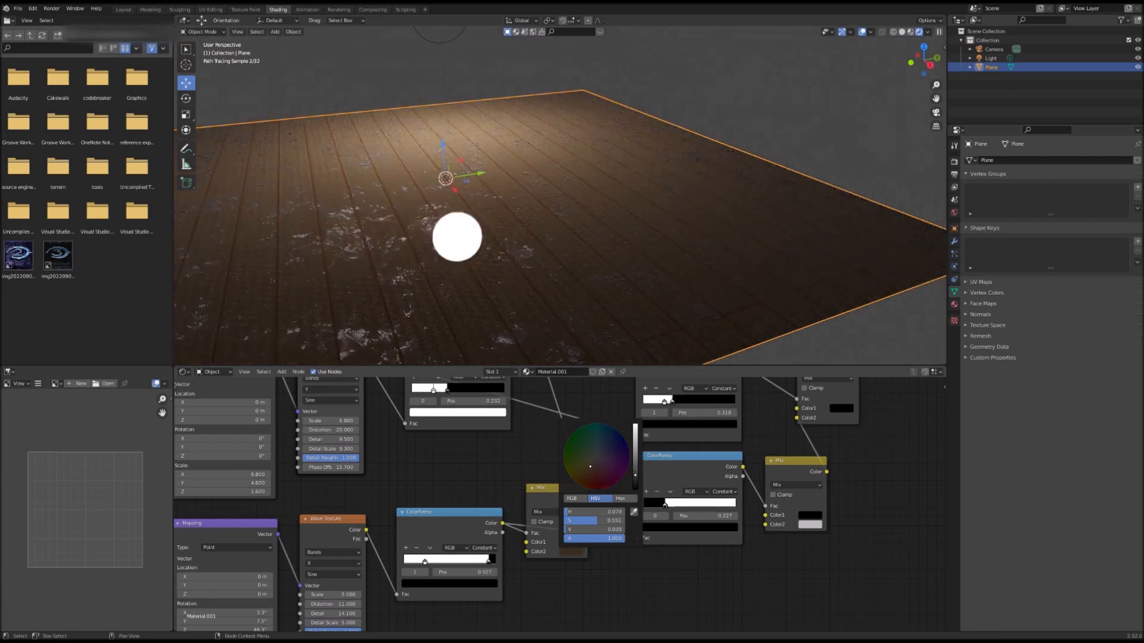
# Step: Lower the brightness of the dark colour in the Mix node fed by the noise colour ramp
pyautogui.moveTo(755, 459); pyautogui.dragTo(692, 487, button='middle')
pyautogui.click(553, 469)
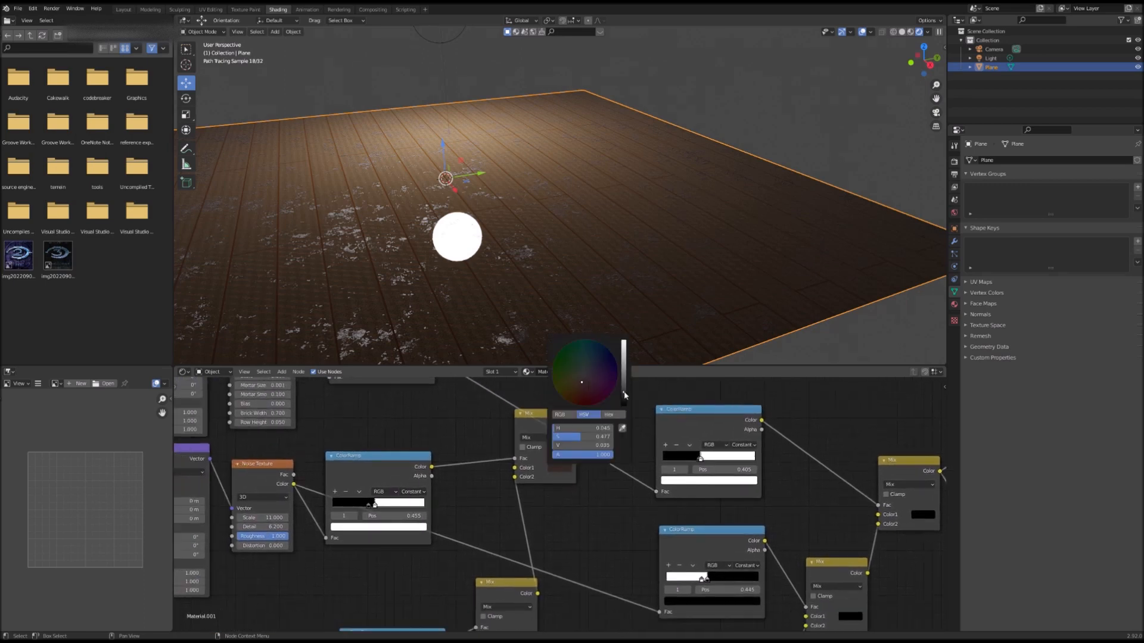
pyautogui.moveTo(624, 391); pyautogui.dragTo(625, 398)
# Step: Fine-tune the brightness of the plank Mix node's brown second colour
pyautogui.moveTo(602, 563); pyautogui.dragTo(709, 520, button='middle')
pyautogui.click(602, 539)
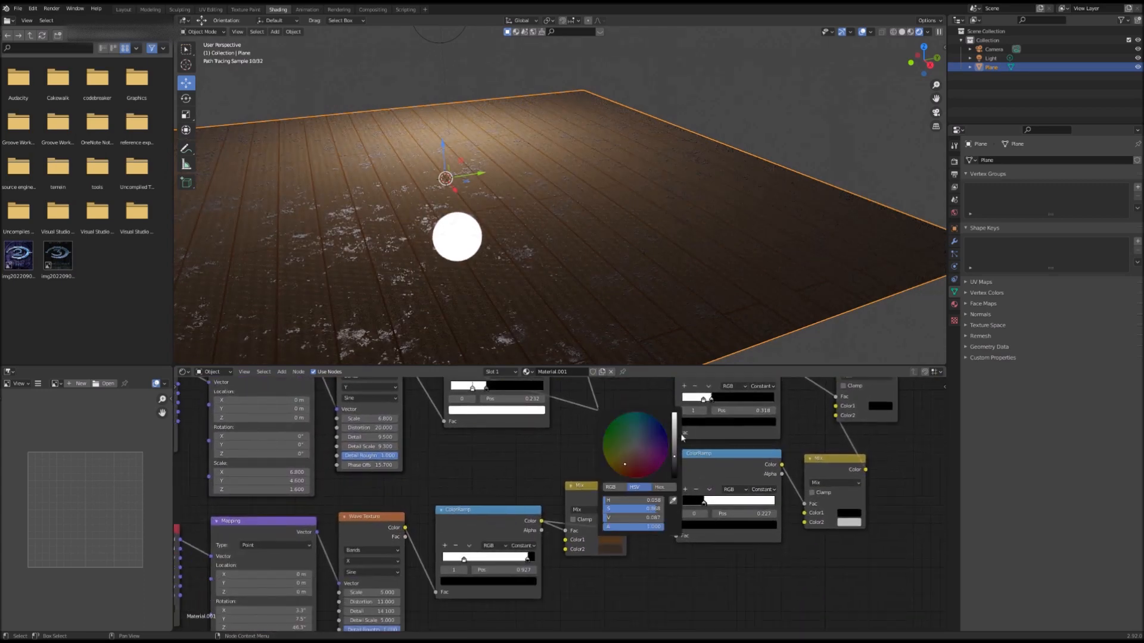
pyautogui.moveTo(674, 462); pyautogui.dragTo(675, 464)
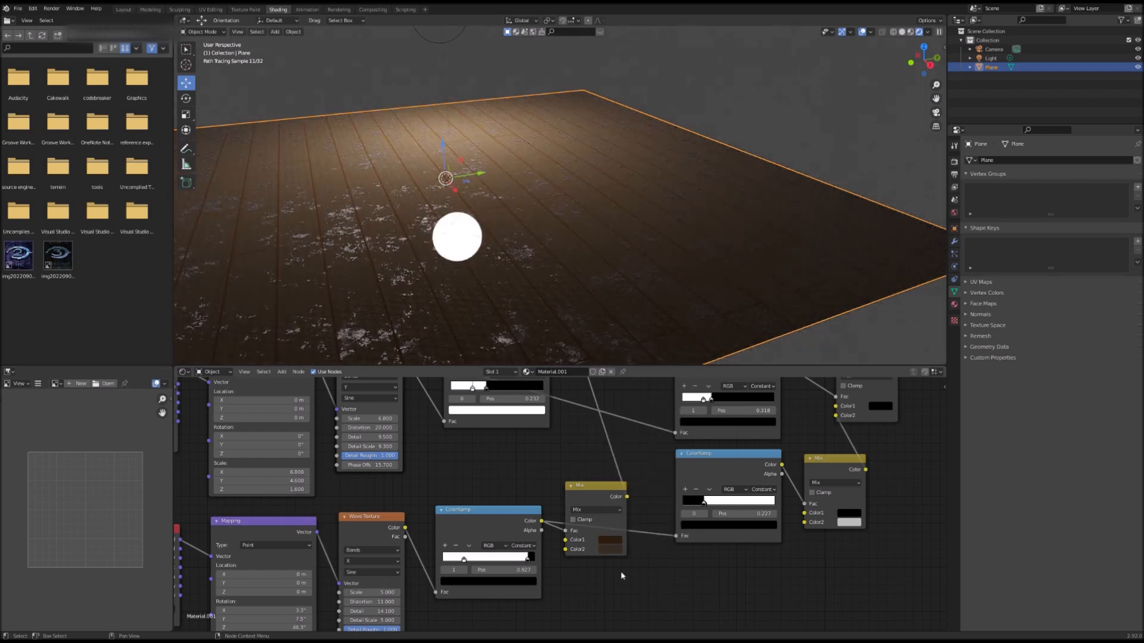
pyautogui.click(611, 551)
pyautogui.moveTo(673, 475); pyautogui.dragTo(674, 464)
# Step: Adjust the brightness of the upper Mix node's dark first colour
pyautogui.moveTo(602, 403); pyautogui.dragTo(514, 490, button='middle')
pyautogui.scroll(-2, 515, 454)
pyautogui.moveTo(515, 450); pyautogui.dragTo(494, 550, button='middle')
pyautogui.moveTo(579, 417); pyautogui.dragTo(579, 417)
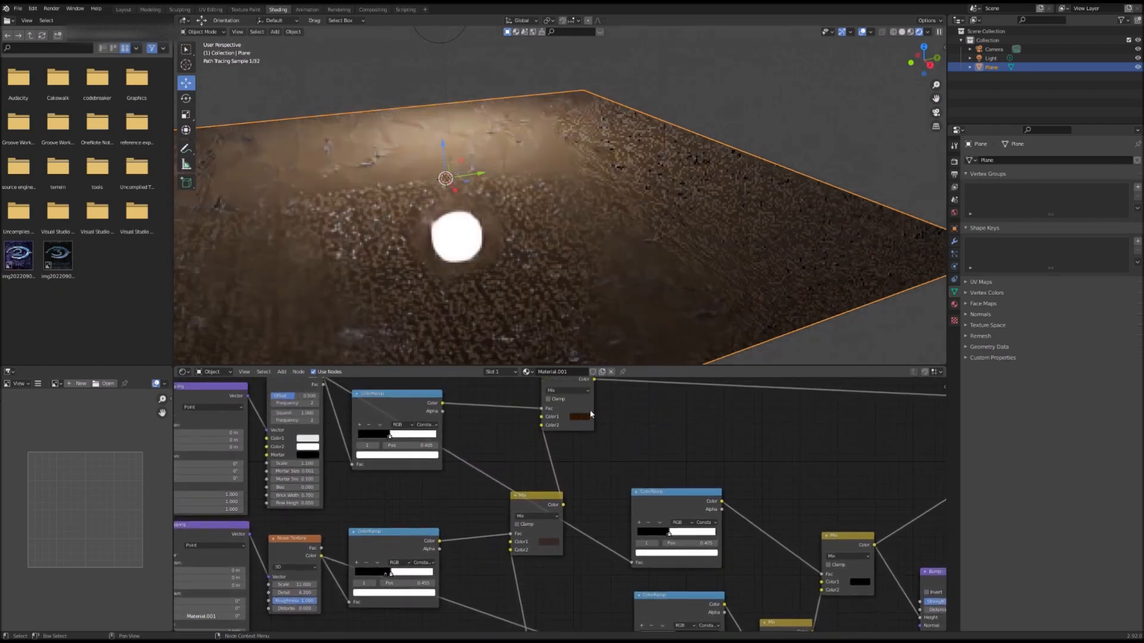
pyautogui.click(581, 416)
pyautogui.moveTo(635, 354); pyautogui.dragTo(635, 356)
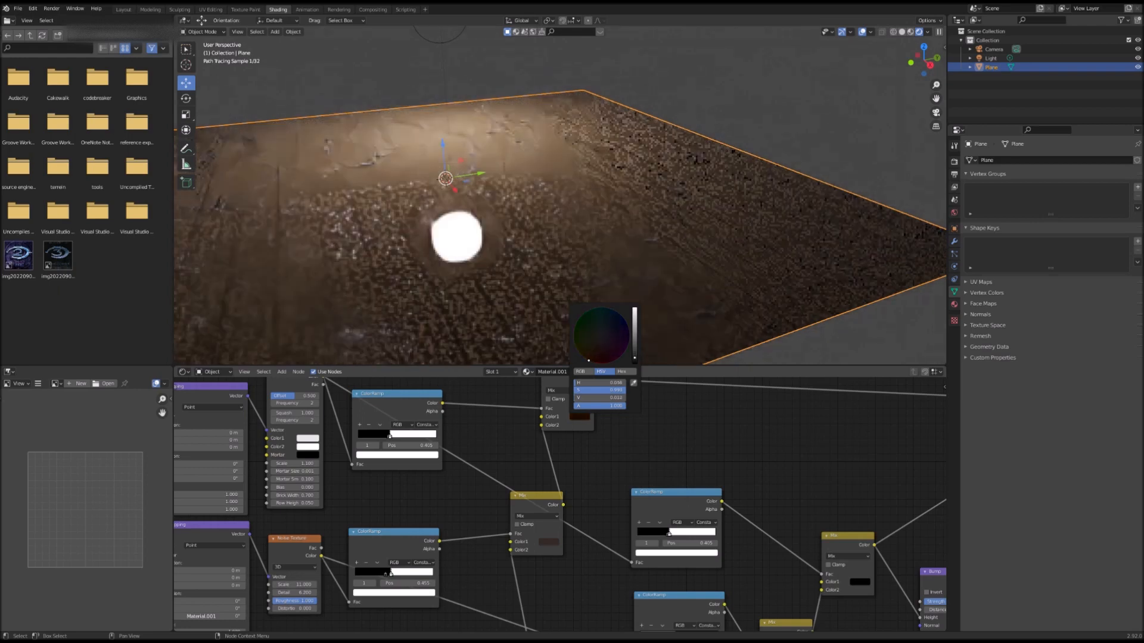
pyautogui.scroll(-4, 552, 566)
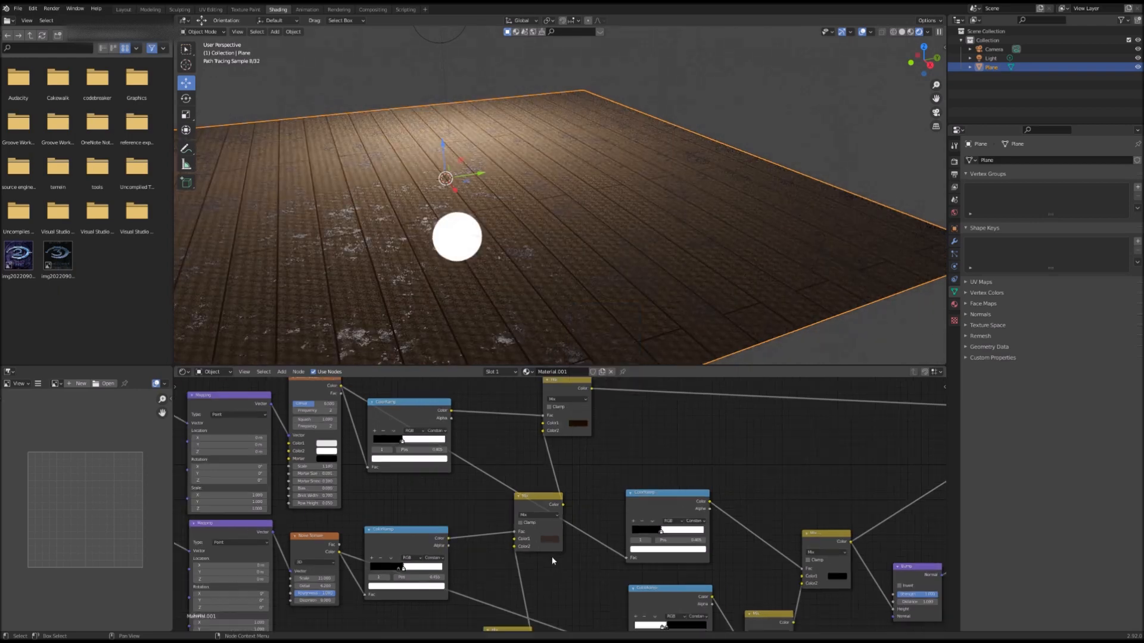
pyautogui.moveTo(559, 470); pyautogui.dragTo(626, 448, button='middle')
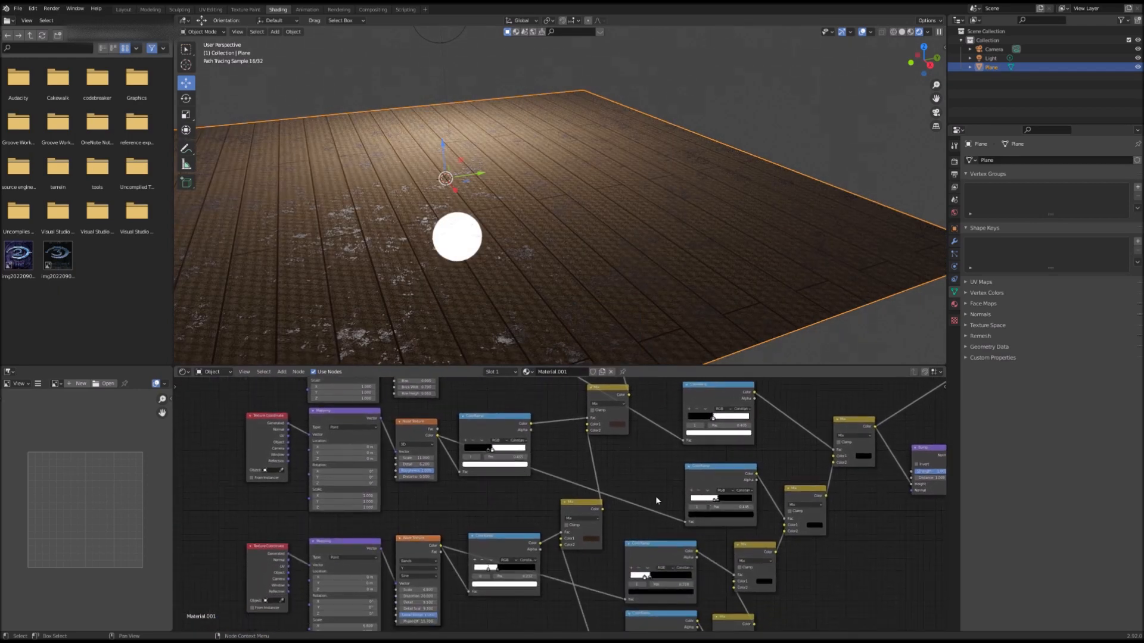
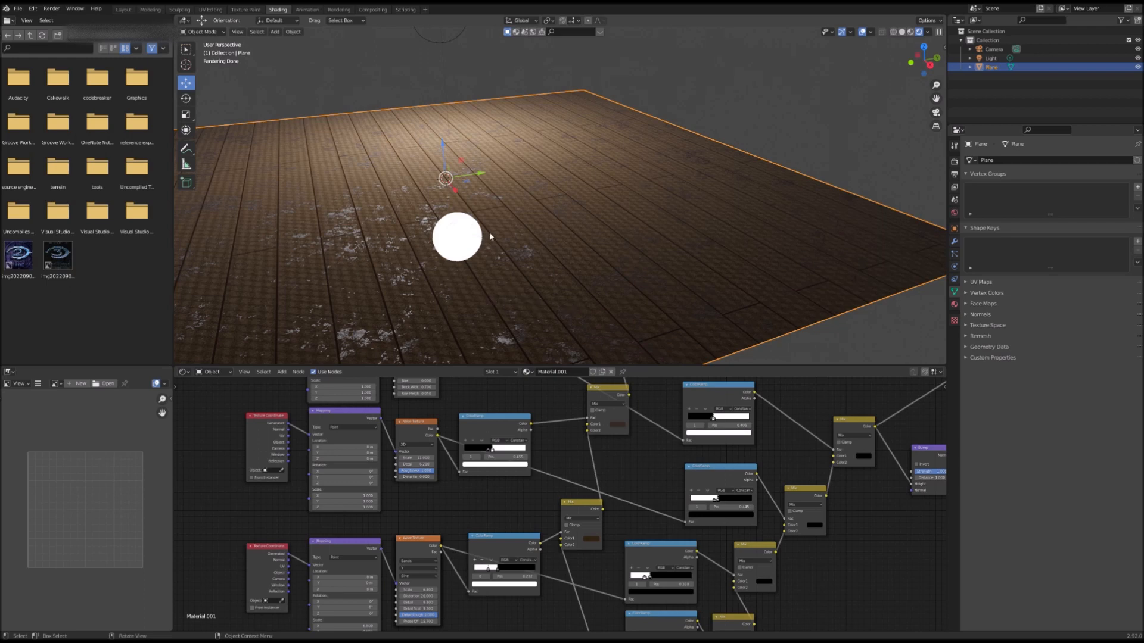
# Step: Move the Principled BSDF and Material Output nodes further right to make room in the node tree
pyautogui.moveTo(691, 599); pyautogui.dragTo(465, 589, button='middle')
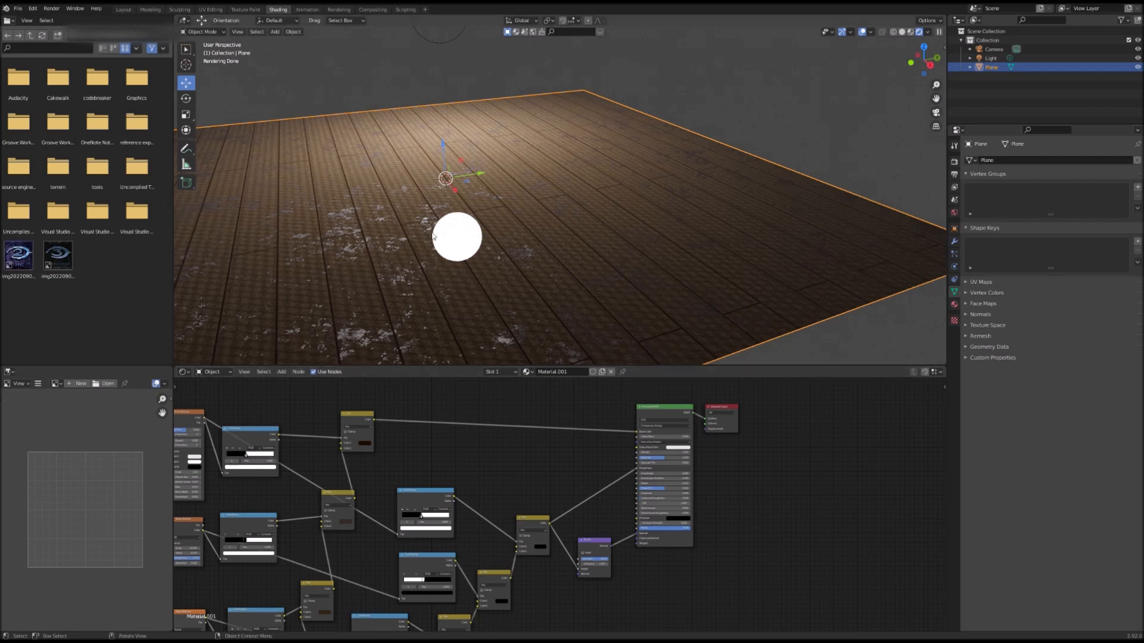
pyautogui.click(433, 40)
pyautogui.click(540, 187)
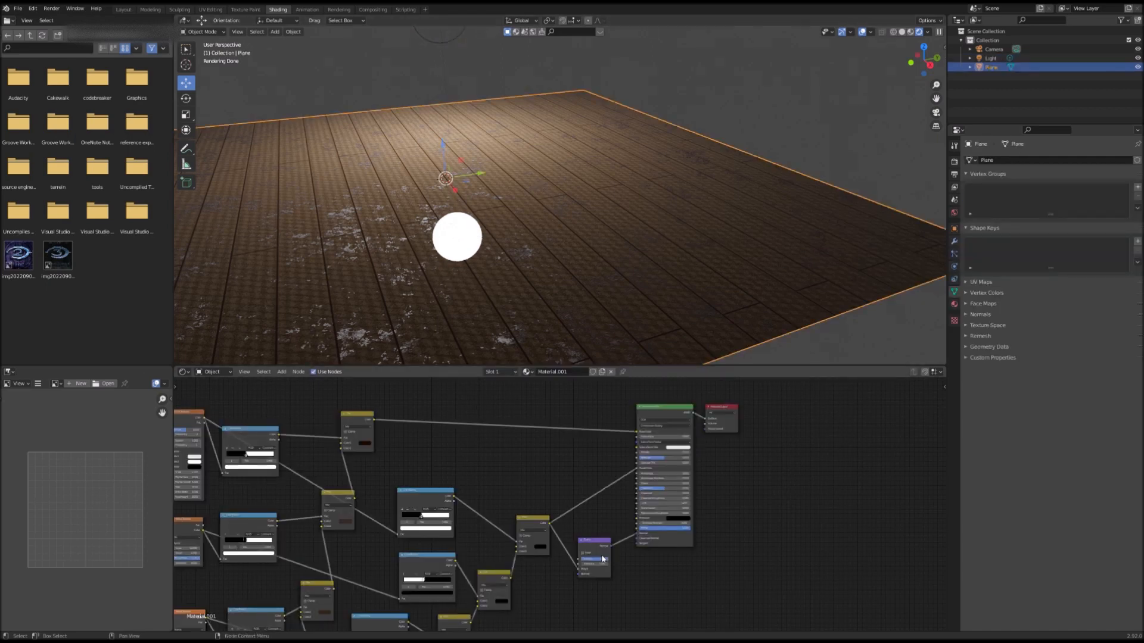
pyautogui.scroll(2, 584, 531)
pyautogui.scroll(-1, 685, 456)
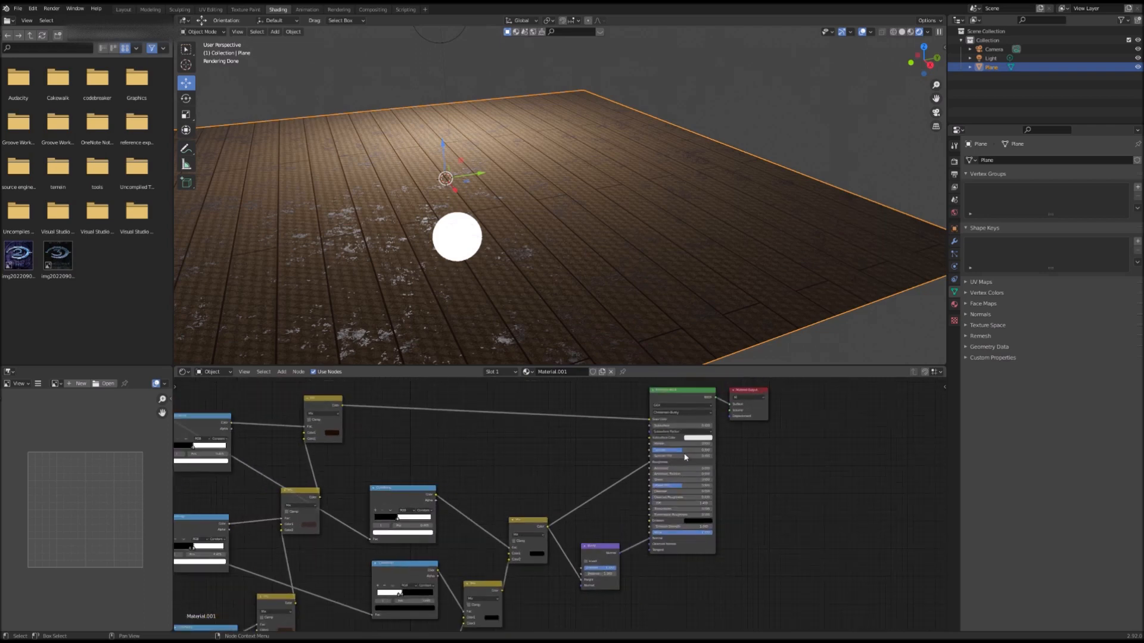
pyautogui.moveTo(650, 384); pyautogui.dragTo(770, 599)
pyautogui.moveTo(688, 397); pyautogui.dragTo(813, 410)
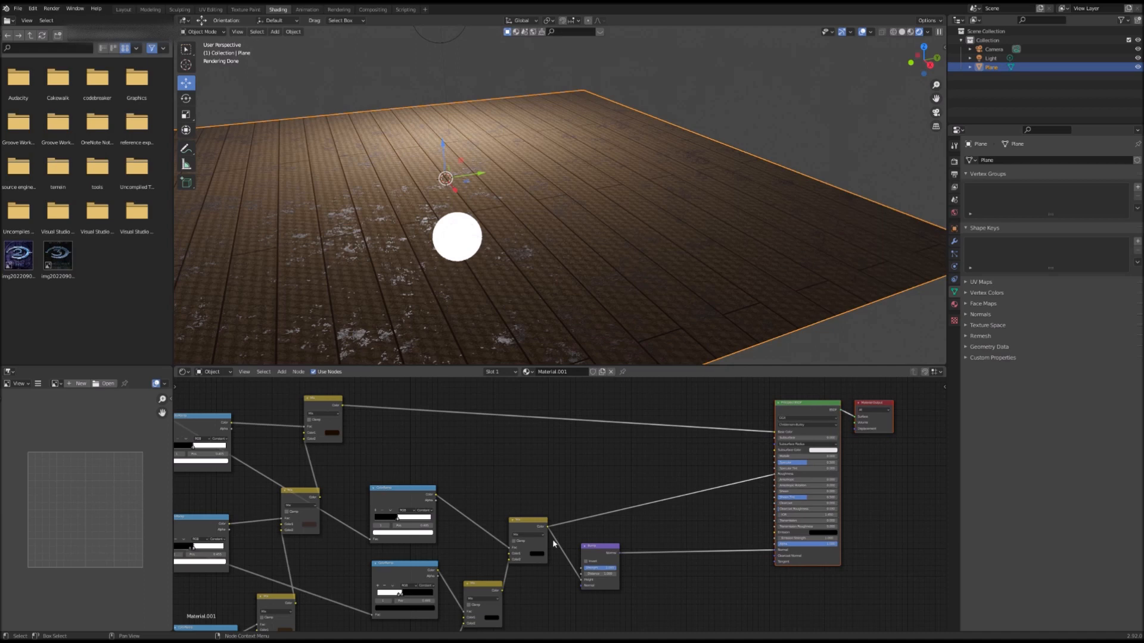
pyautogui.moveTo(532, 532); pyautogui.dragTo(529, 536)
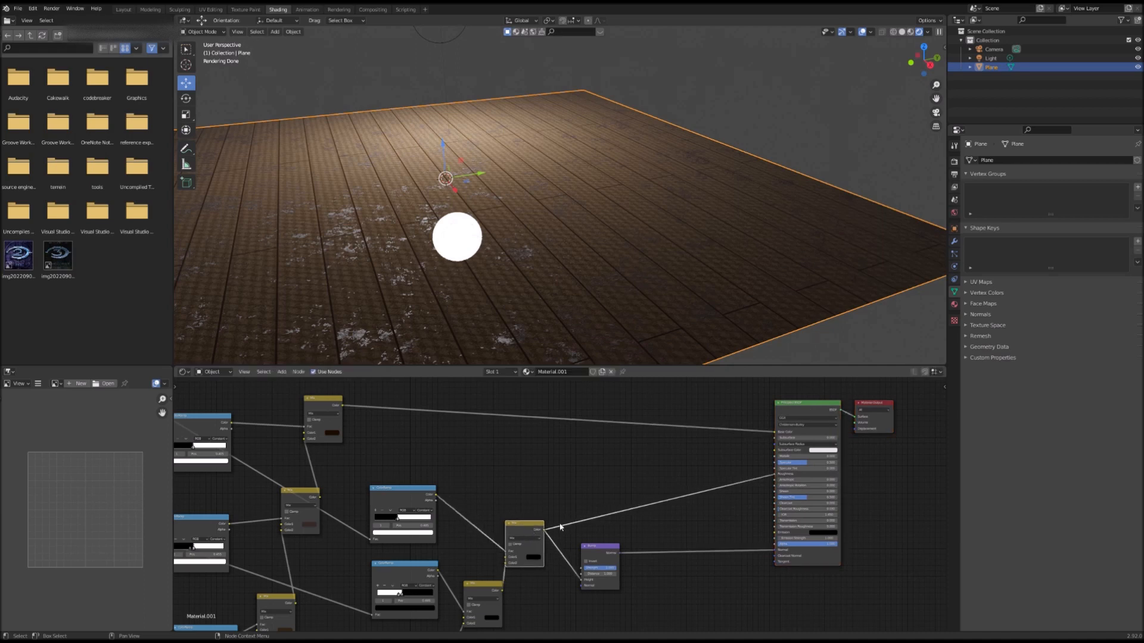
# Step: Duplicate the Mix node feeding the BSDF and connect the copy between that Mix node and a Principled BSDF input
pyautogui.moveTo(774, 482); pyautogui.dragTo(548, 528)
pyautogui.rightClick(527, 521)
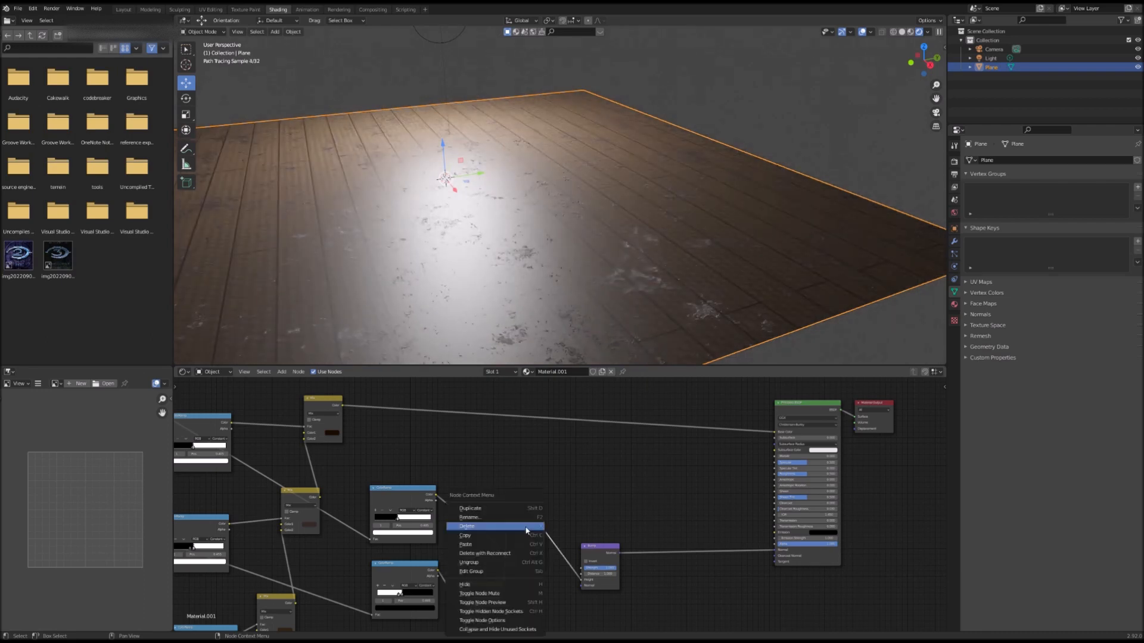
pyautogui.click(529, 509)
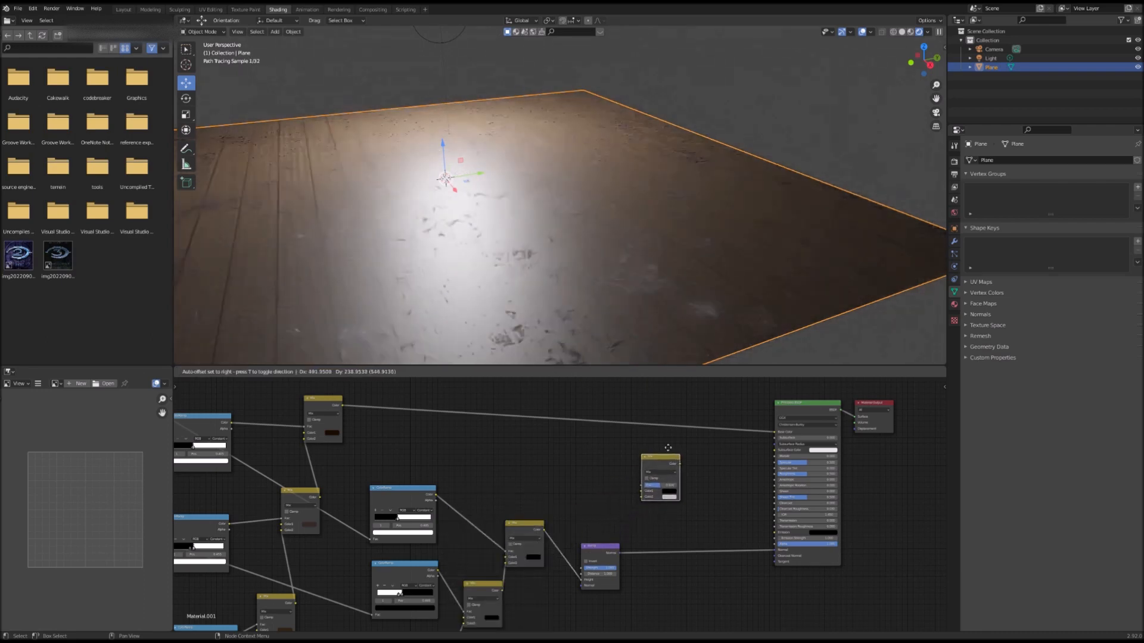
pyautogui.click(521, 533)
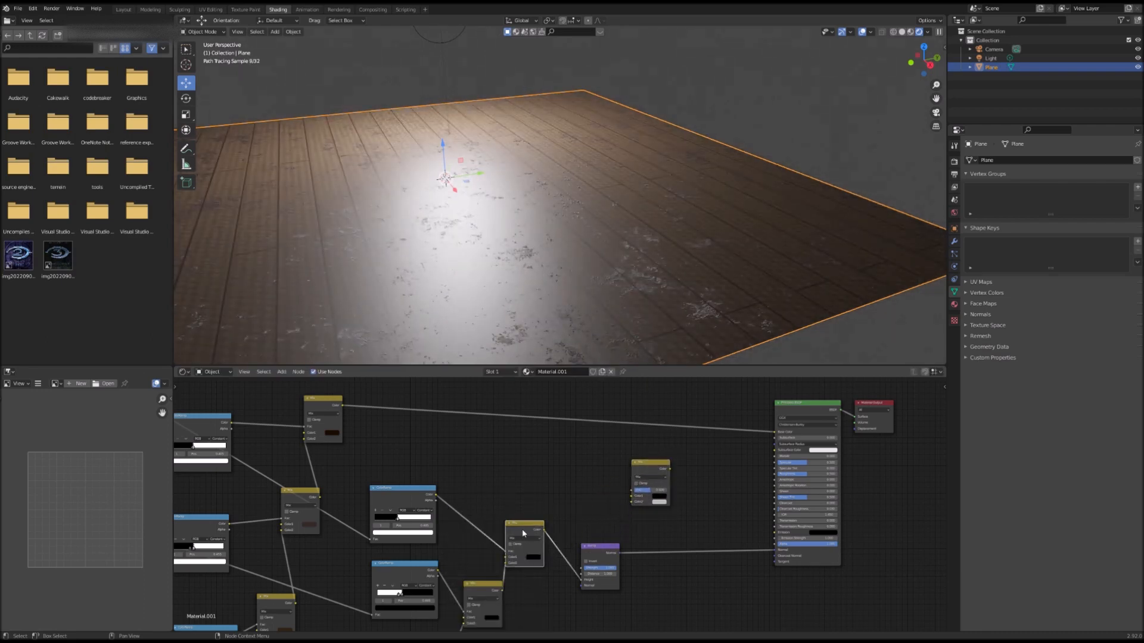
pyautogui.moveTo(545, 531); pyautogui.dragTo(632, 491)
pyautogui.moveTo(654, 467); pyautogui.dragTo(775, 474)
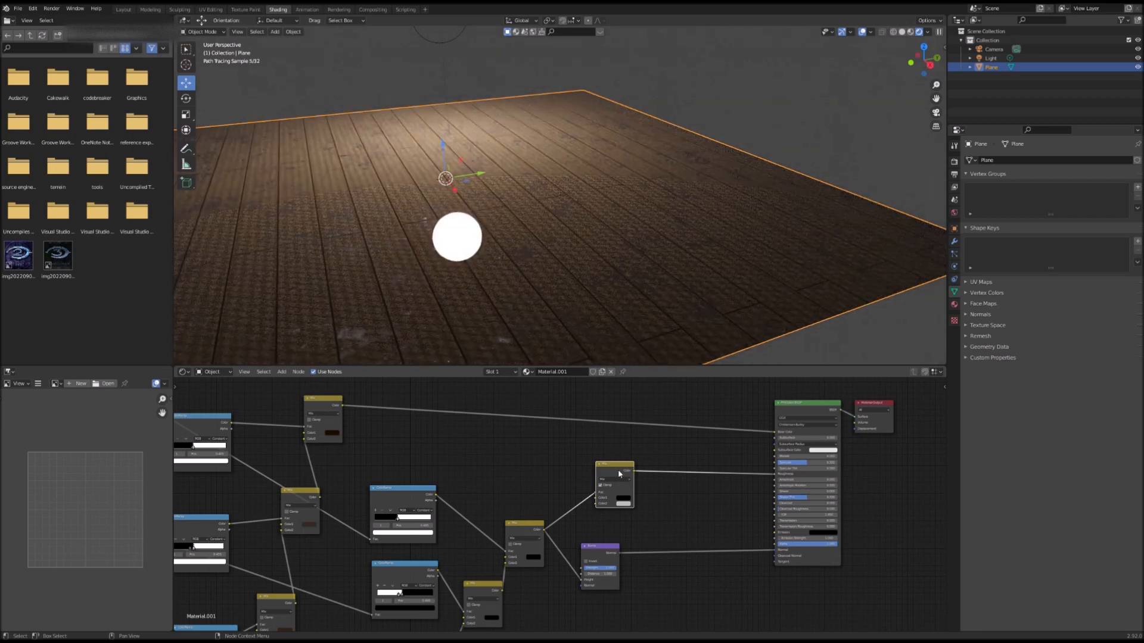
# Step: Preview the duplicated Mix node, then lower the brightness of its lower colour and reposition the node
pyautogui.moveTo(619, 473); pyautogui.dragTo(613, 453)
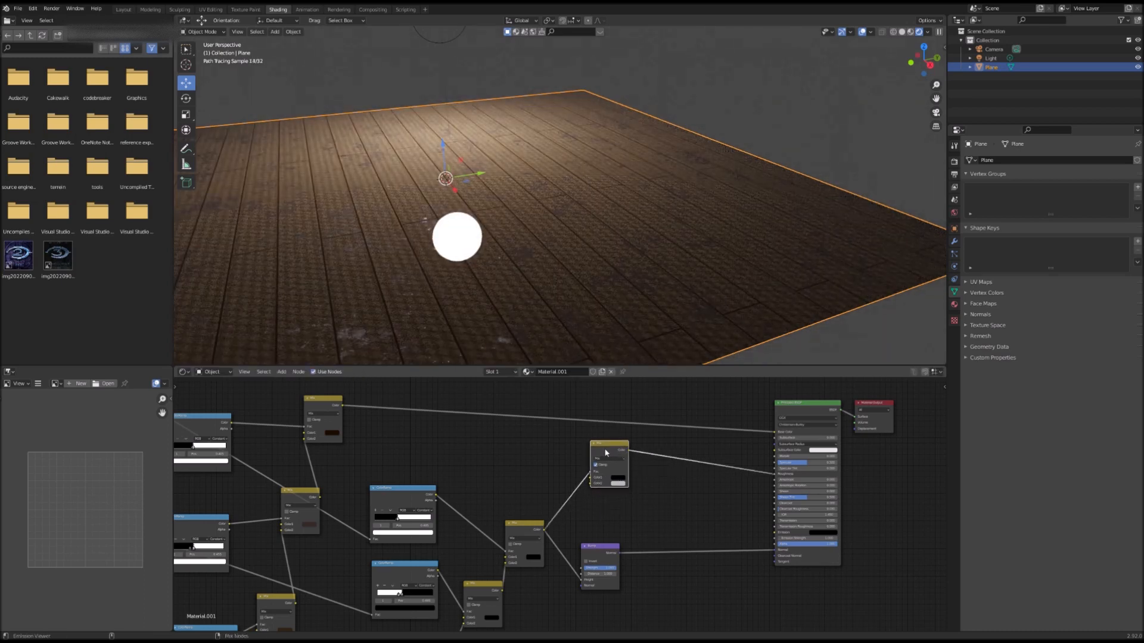
pyautogui.keyDown('ctrl'); pyautogui.keyDown('shift'); pyautogui.click(607, 452); pyautogui.keyUp('shift'); pyautogui.keyUp('ctrl')
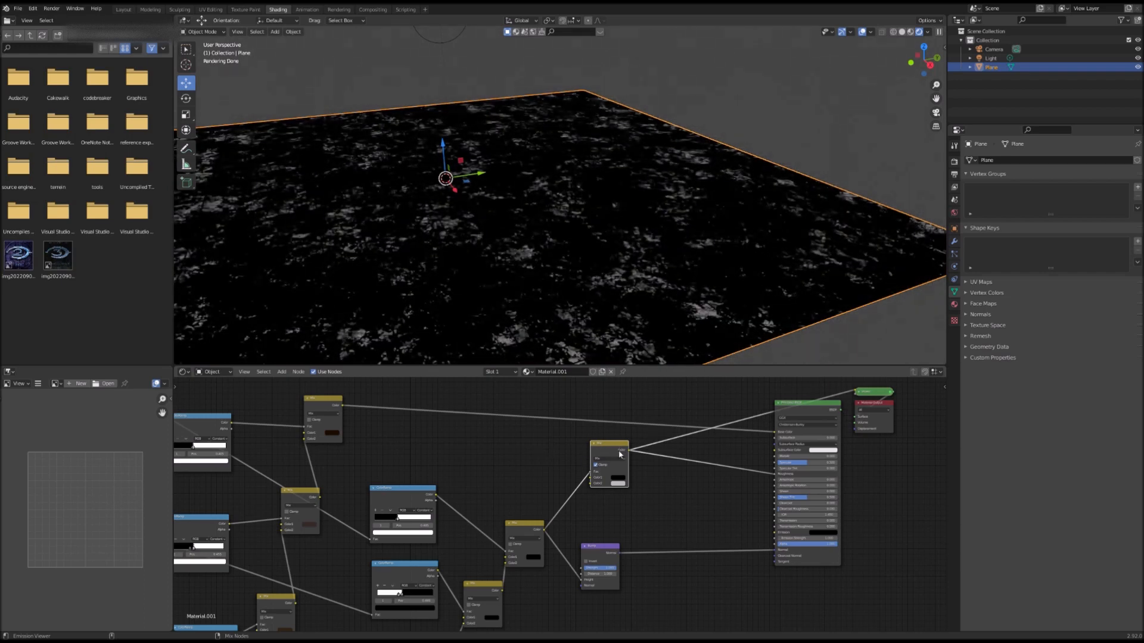
pyautogui.click(617, 482)
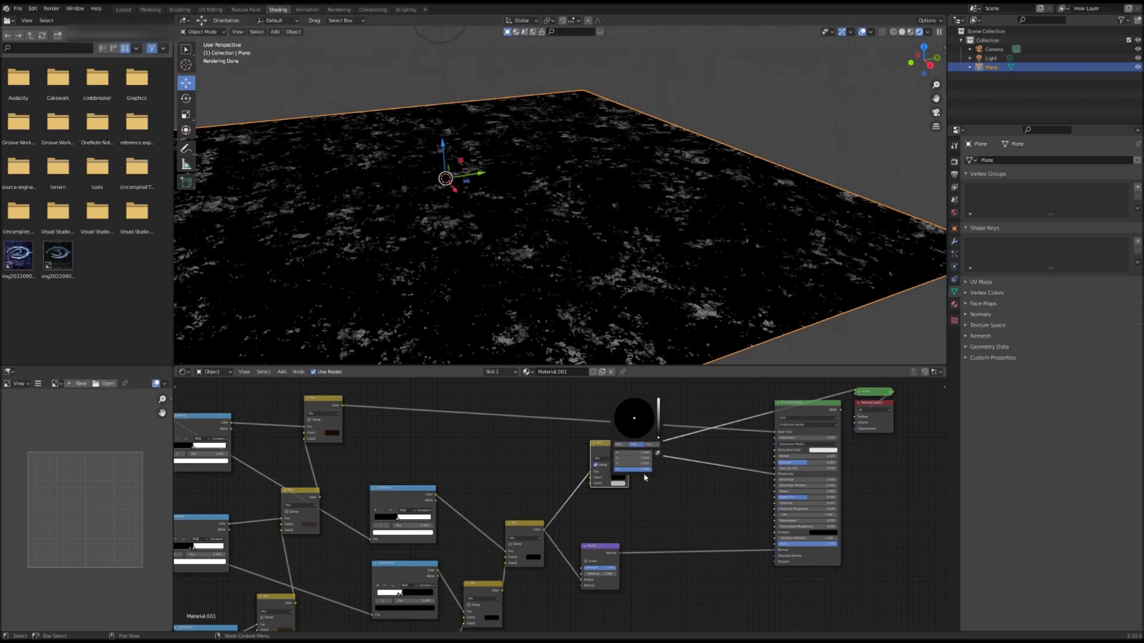
pyautogui.keyDown('ctrl'); pyautogui.keyDown('shift'); pyautogui.click(818, 406); pyautogui.keyUp('shift'); pyautogui.keyUp('ctrl')
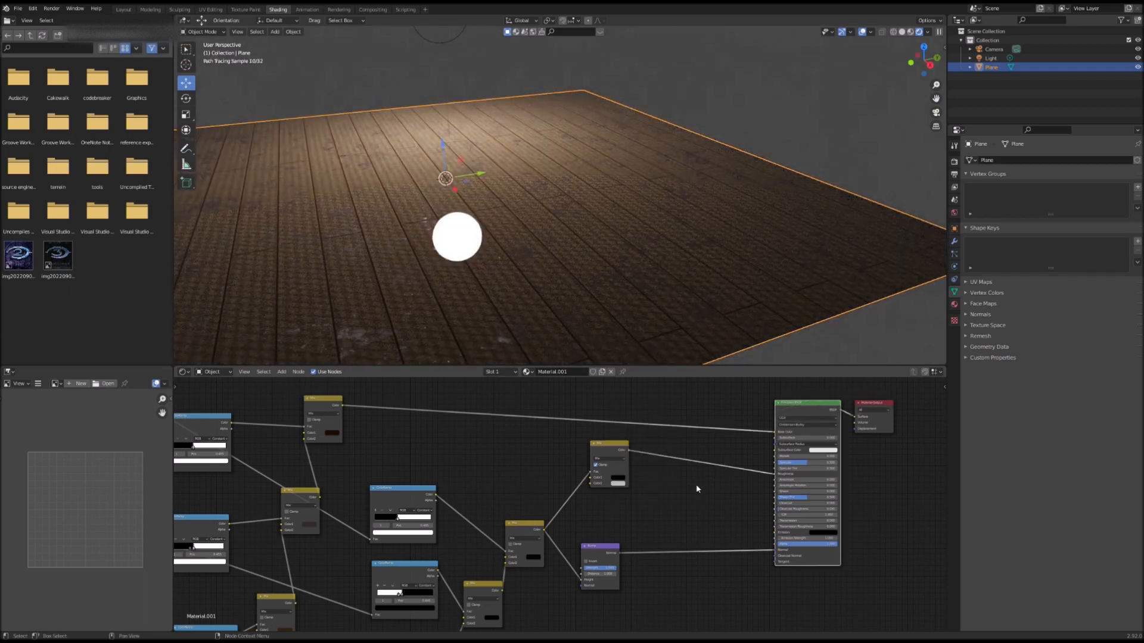
pyautogui.click(622, 477)
pyautogui.moveTo(659, 435); pyautogui.dragTo(659, 400)
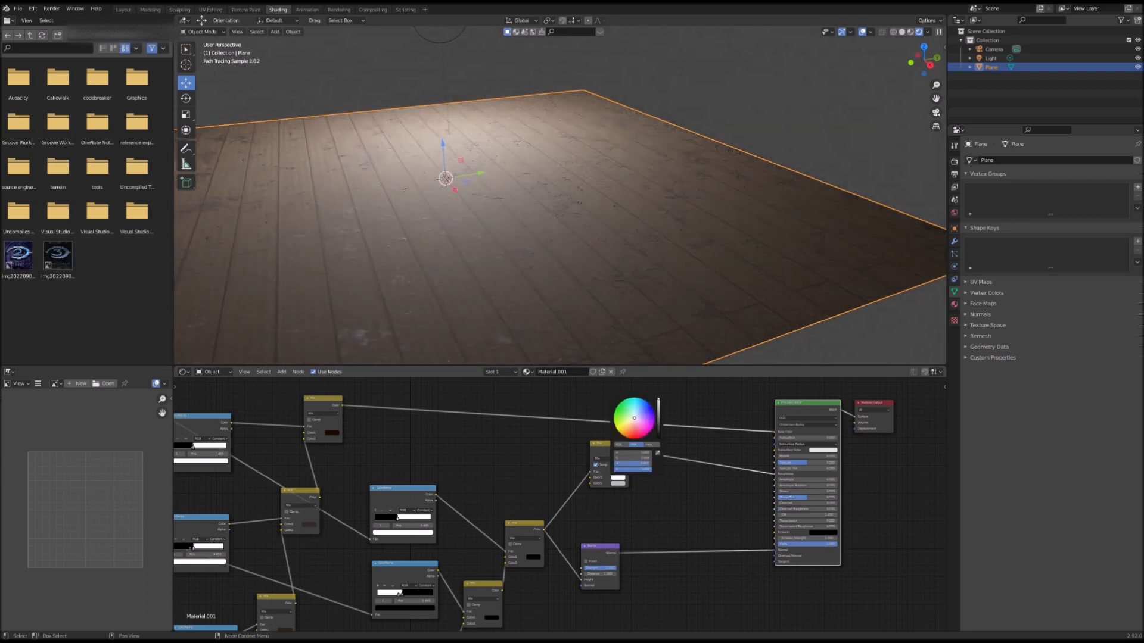
pyautogui.moveTo(659, 400); pyautogui.dragTo(658, 437)
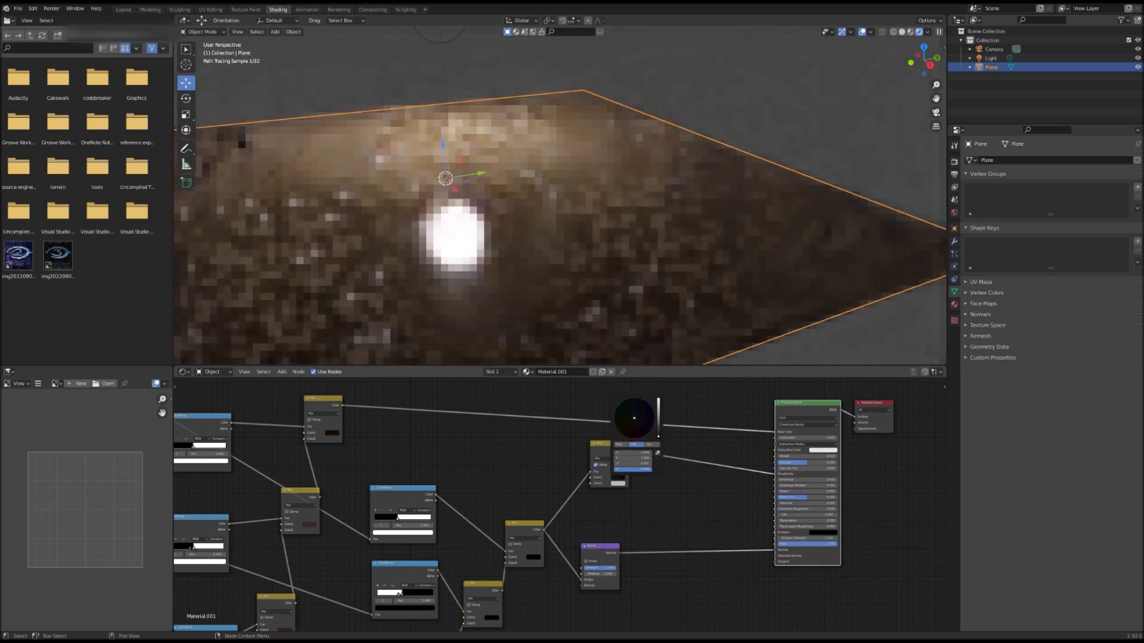
pyautogui.moveTo(658, 437); pyautogui.dragTo(658, 438)
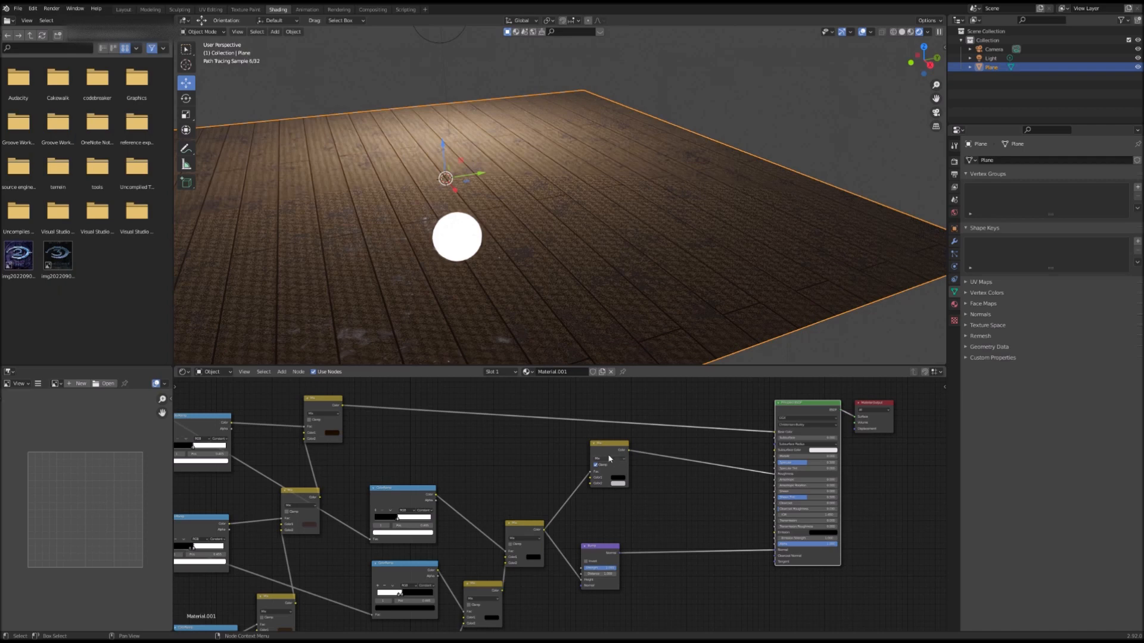
pyautogui.moveTo(605, 448); pyautogui.dragTo(684, 457)
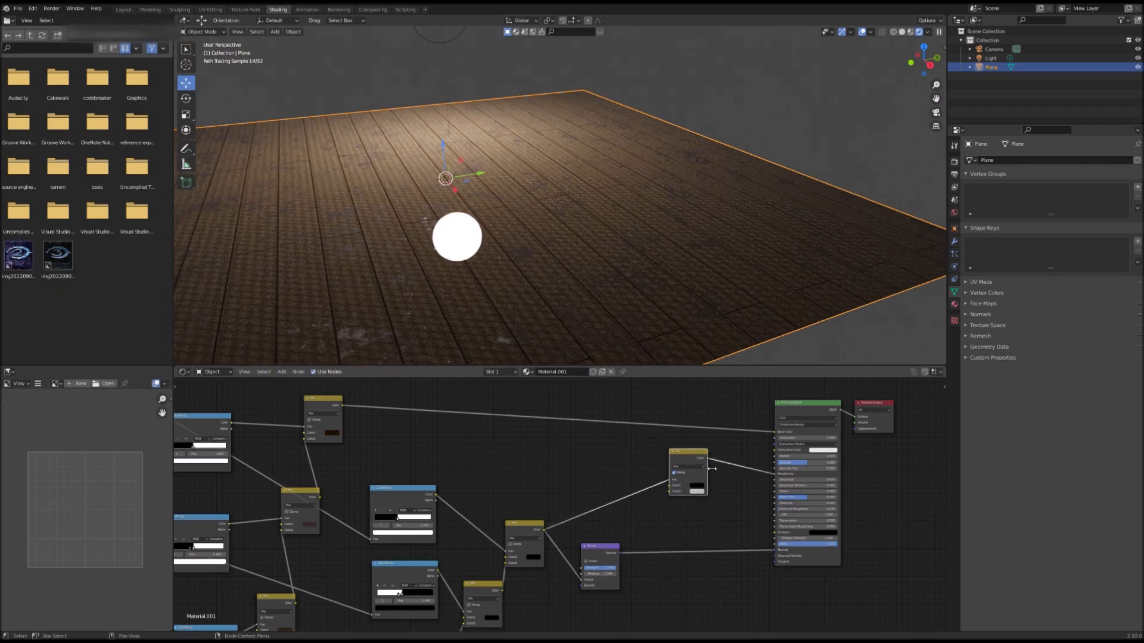
# Step: Rearrange the Bump and Mix nodes to tidy the layout of the node tree
pyautogui.scroll(-1, 637, 549)
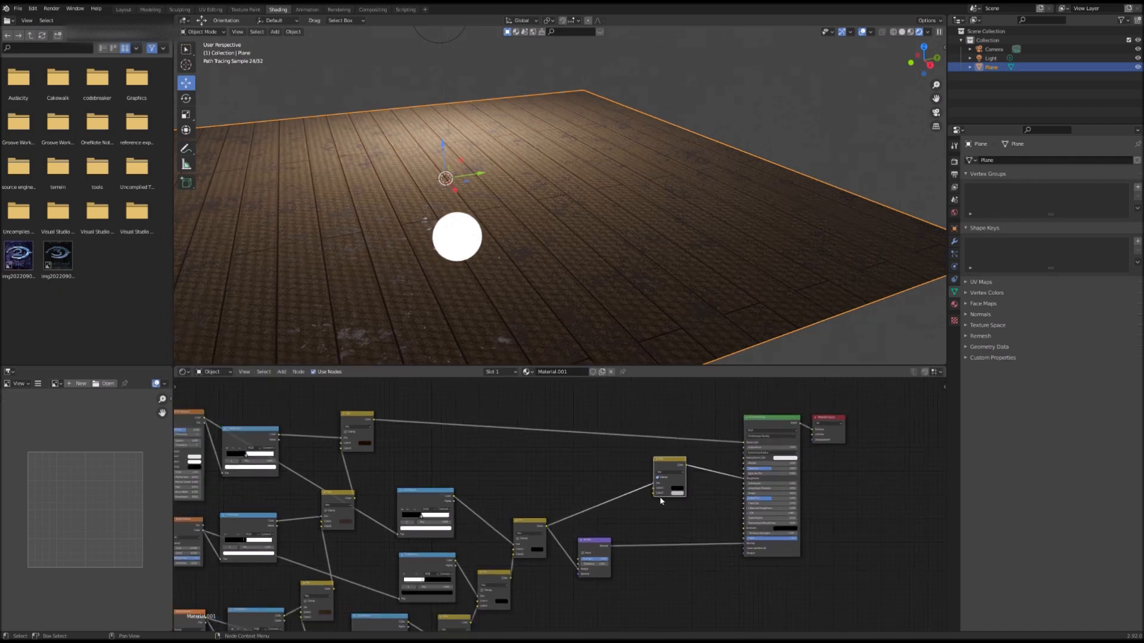
pyautogui.moveTo(666, 471); pyautogui.dragTo(650, 484)
pyautogui.scroll(-1, 631, 525)
pyautogui.scroll(-2, 630, 522)
pyautogui.moveTo(639, 523); pyautogui.dragTo(796, 459, button='middle')
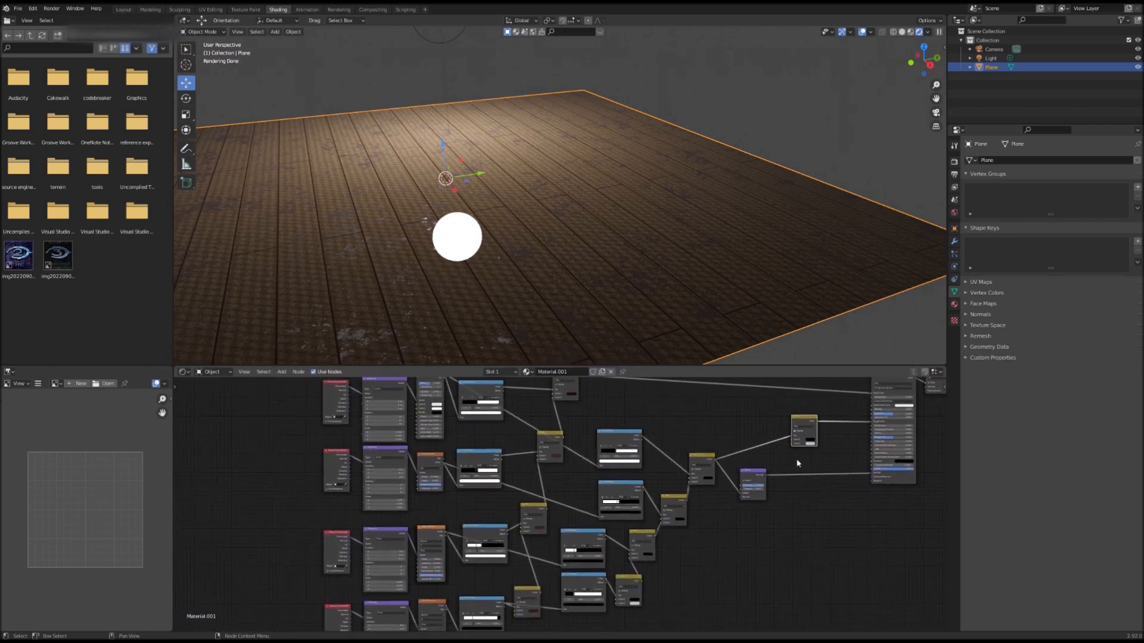
pyautogui.moveTo(764, 482); pyautogui.dragTo(783, 584)
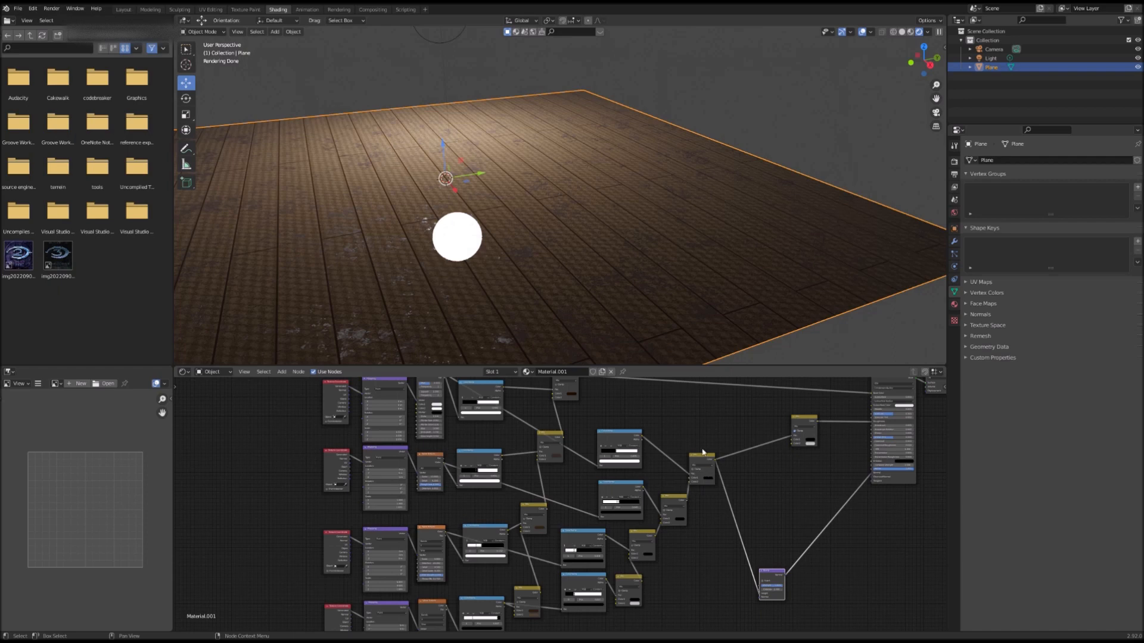
pyautogui.moveTo(685, 448); pyautogui.dragTo(725, 550)
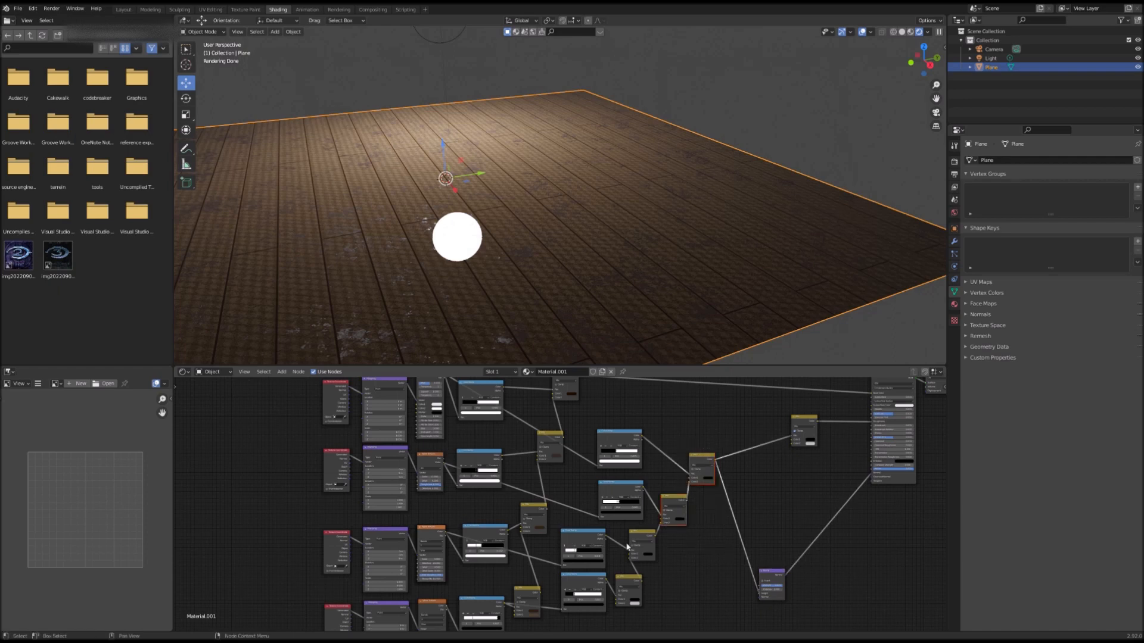
pyautogui.click(624, 590)
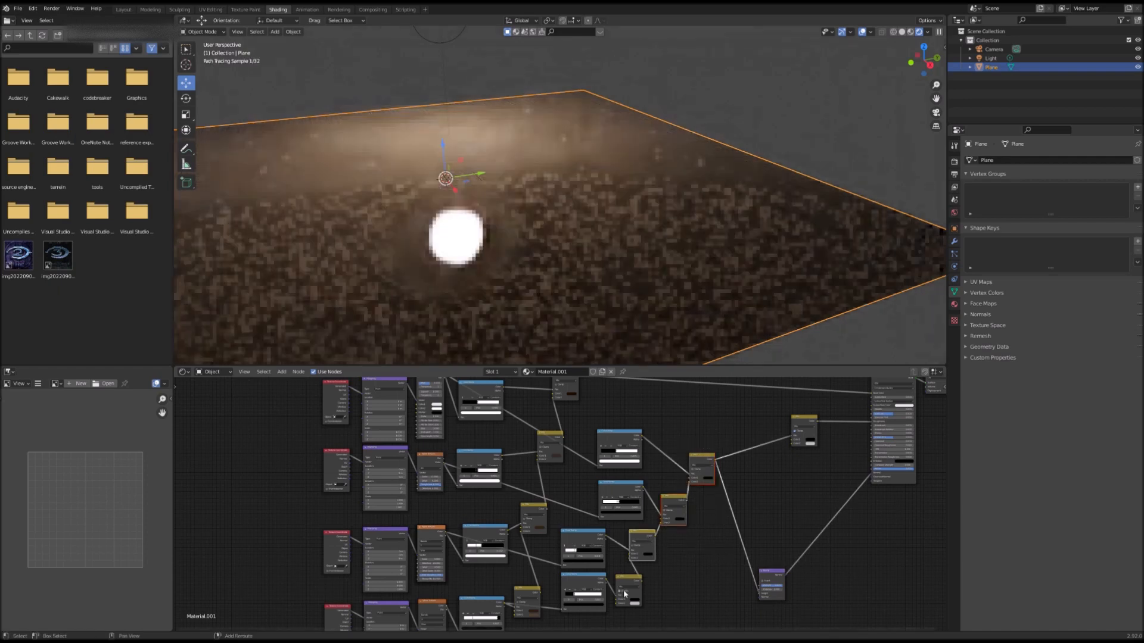
pyautogui.click(624, 590)
pyautogui.click(632, 585)
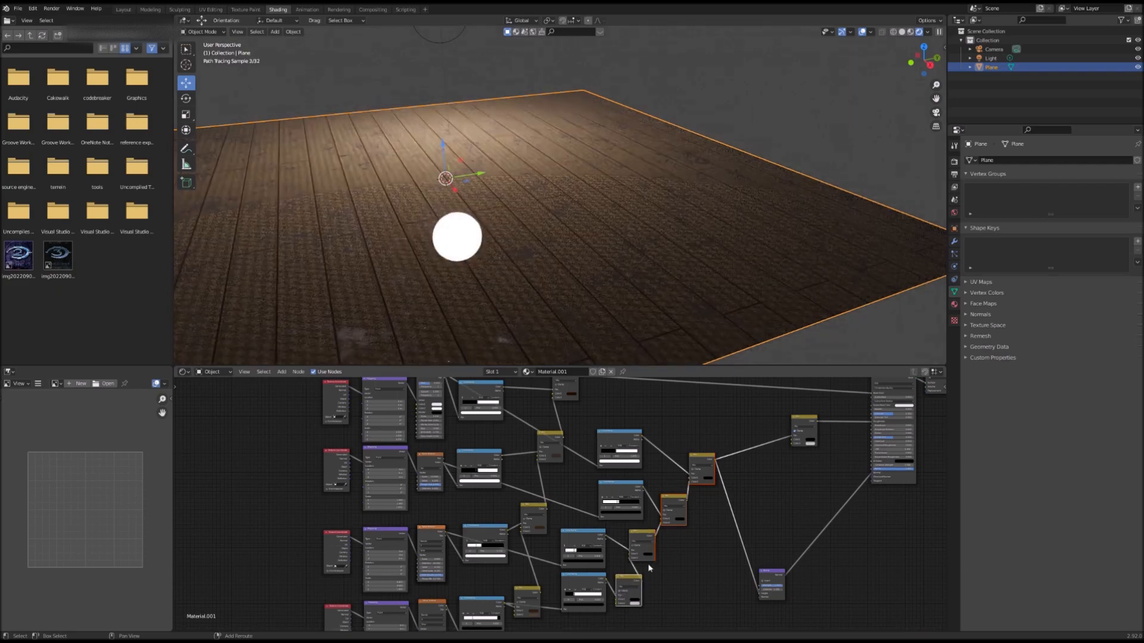
pyautogui.scroll(-2, 666, 551)
pyautogui.moveTo(669, 474); pyautogui.dragTo(703, 521)
pyautogui.moveTo(593, 442); pyautogui.dragTo(629, 563)
pyautogui.moveTo(599, 456); pyautogui.dragTo(596, 522)
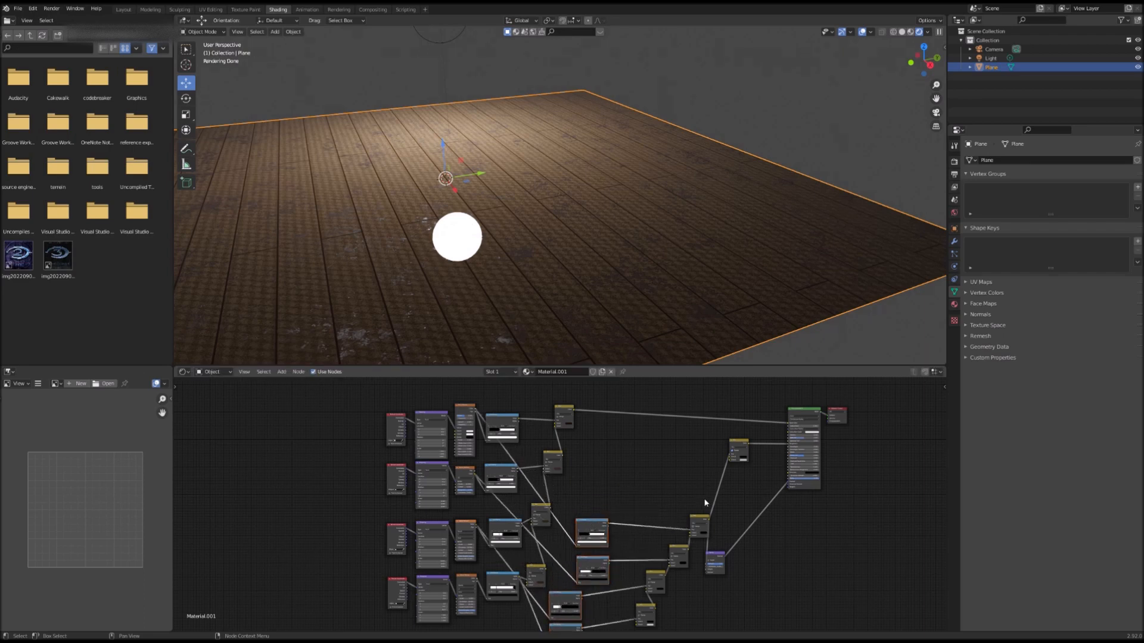
pyautogui.moveTo(643, 503); pyautogui.dragTo(604, 511, button='middle')
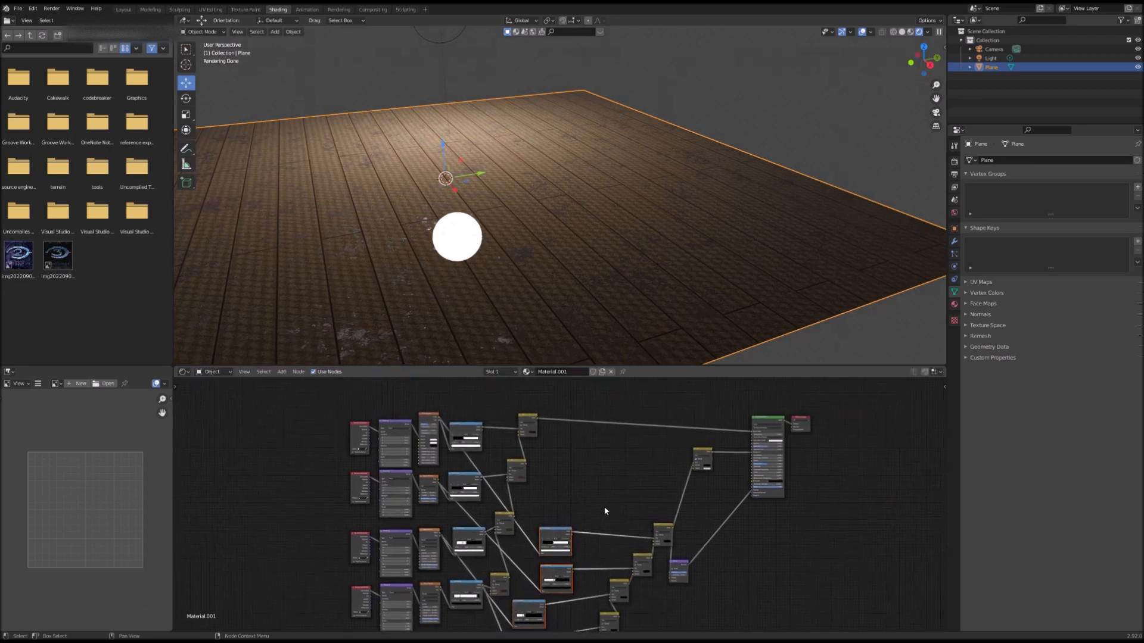
pyautogui.scroll(2, 634, 563)
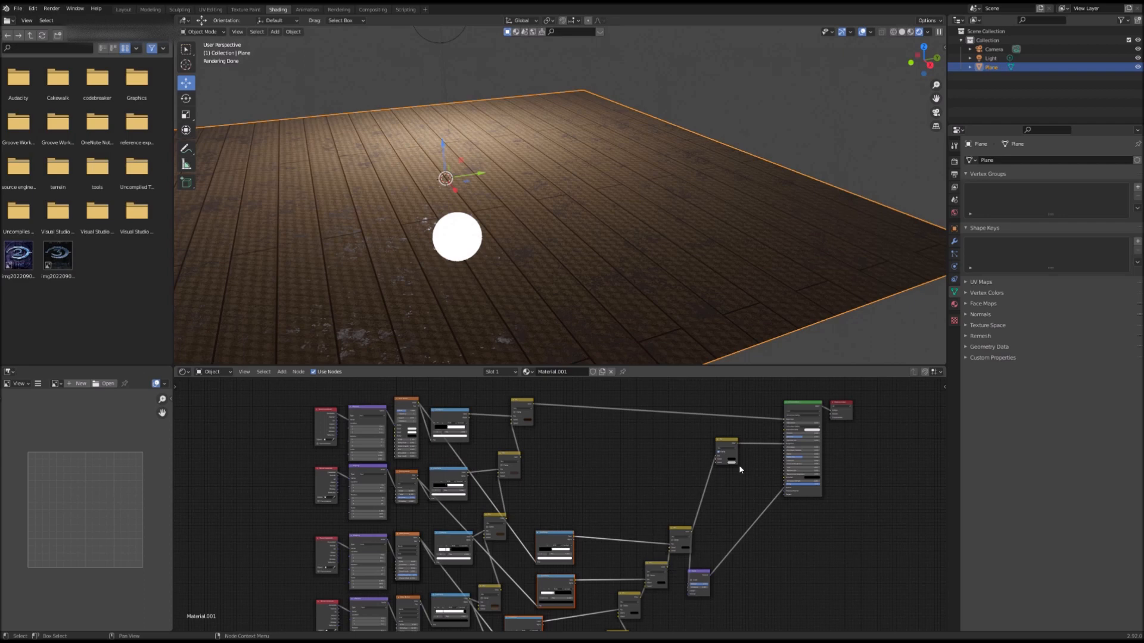
# Step: Duplicate the upper Mix node several times and place the copies beside the existing nodes
pyautogui.moveTo(714, 458); pyautogui.dragTo(685, 515)
pyautogui.rightClick(731, 447)
pyautogui.click(732, 447)
pyautogui.click(687, 464)
pyautogui.rightClick(726, 444)
pyautogui.click(726, 445)
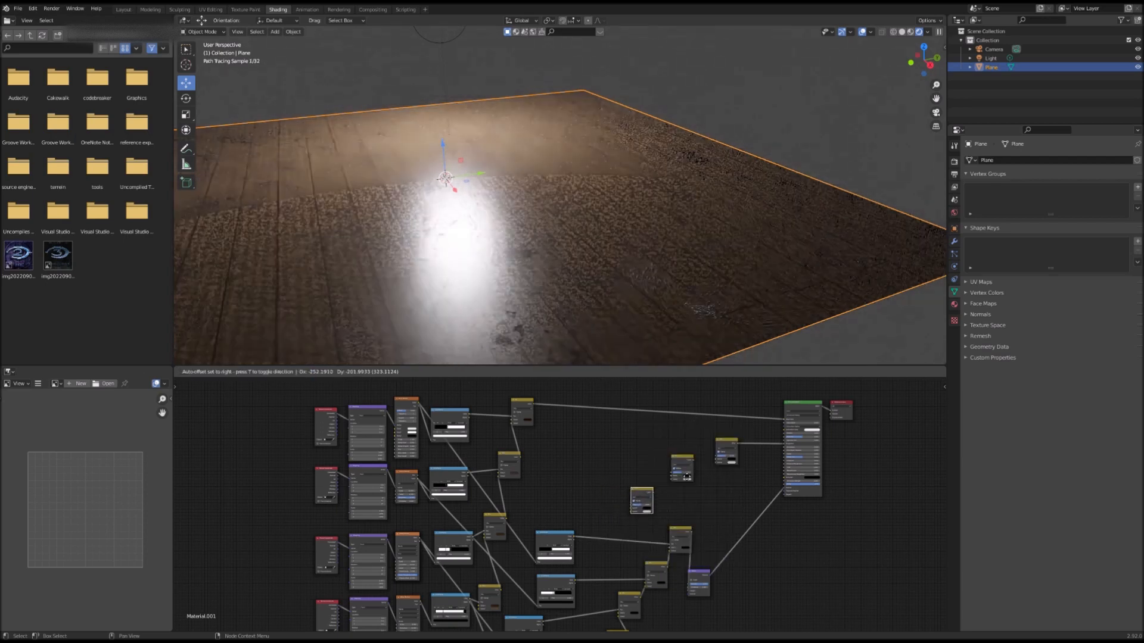
pyautogui.click(692, 474)
pyautogui.rightClick(723, 445)
pyautogui.click(722, 443)
pyautogui.click(722, 444)
pyautogui.rightClick(722, 445)
pyautogui.click(723, 445)
pyautogui.click(621, 519)
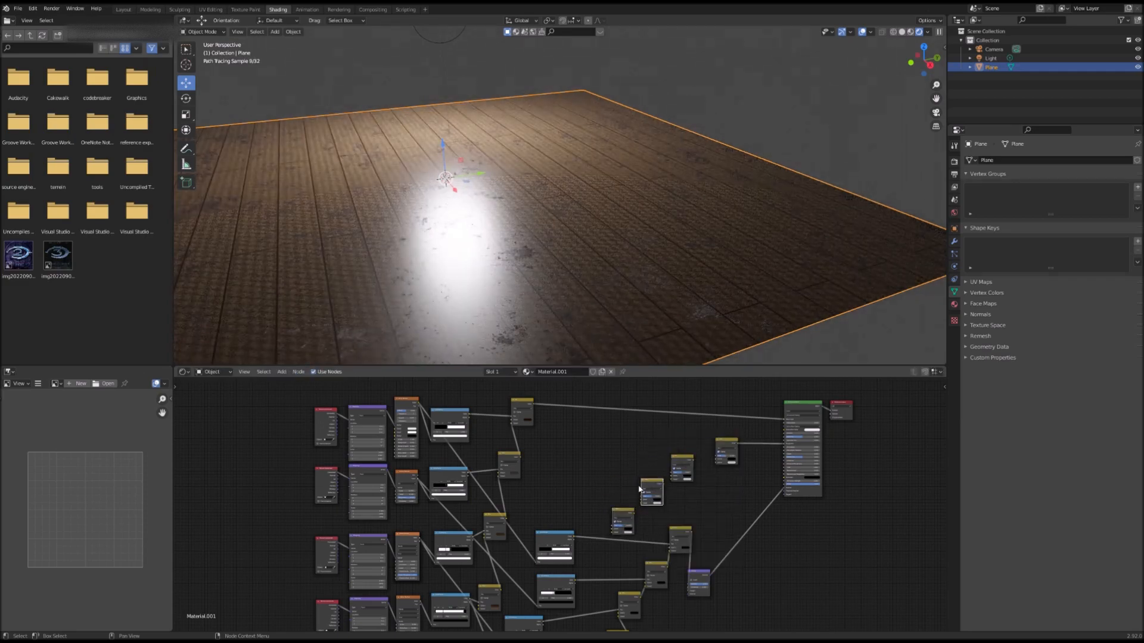
# Step: Arrange the duplicated Mix nodes and connect a ColorRamp output into one of them
pyautogui.scroll(2, 602, 512)
pyautogui.scroll(-3, 608, 550)
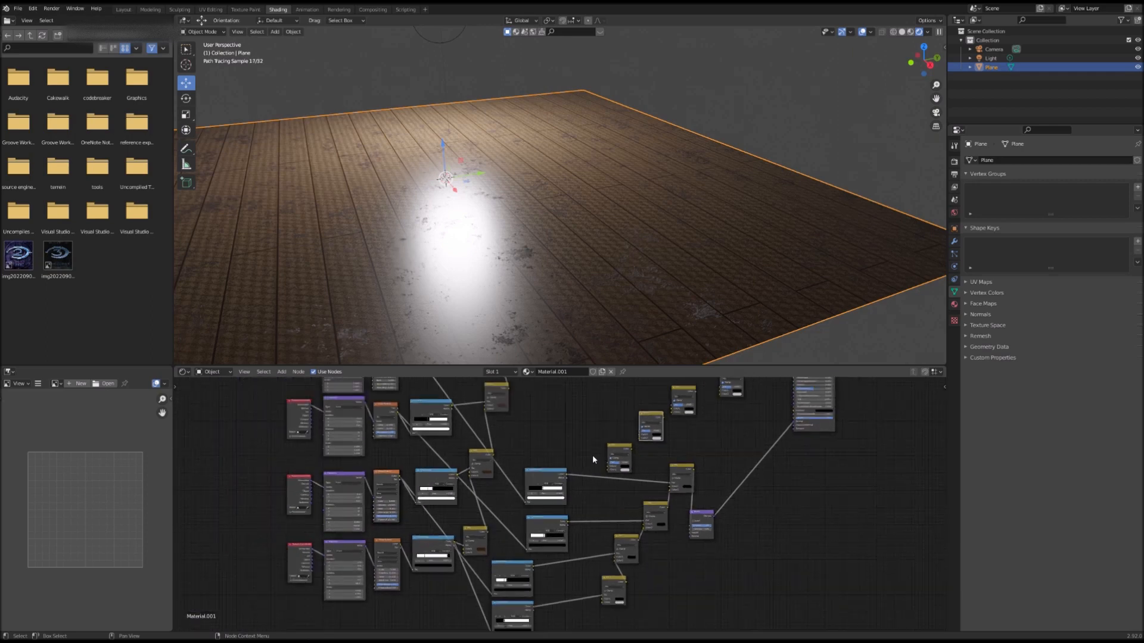
pyautogui.moveTo(519, 597); pyautogui.dragTo(593, 456)
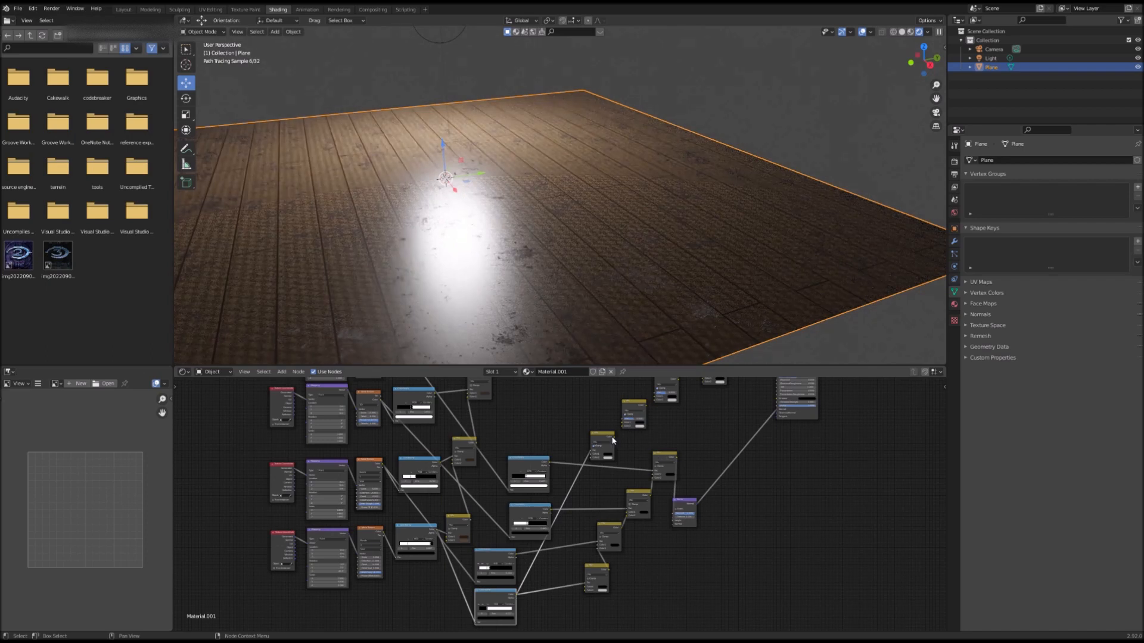
pyautogui.moveTo(614, 440); pyautogui.dragTo(630, 438)
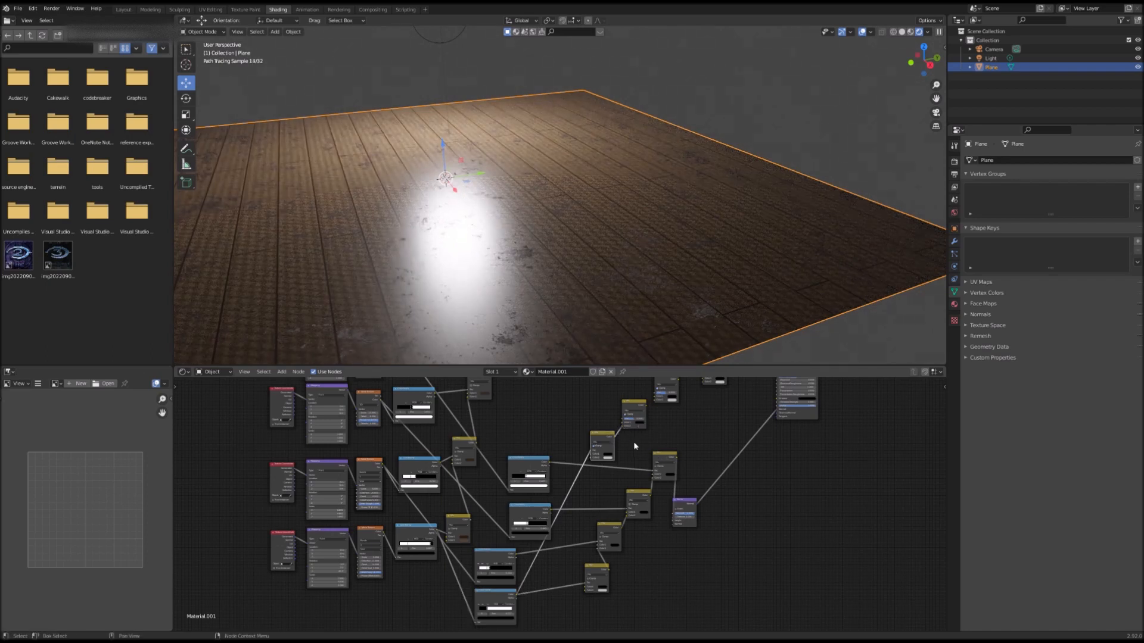
pyautogui.moveTo(630, 439); pyautogui.dragTo(592, 516, button='middle')
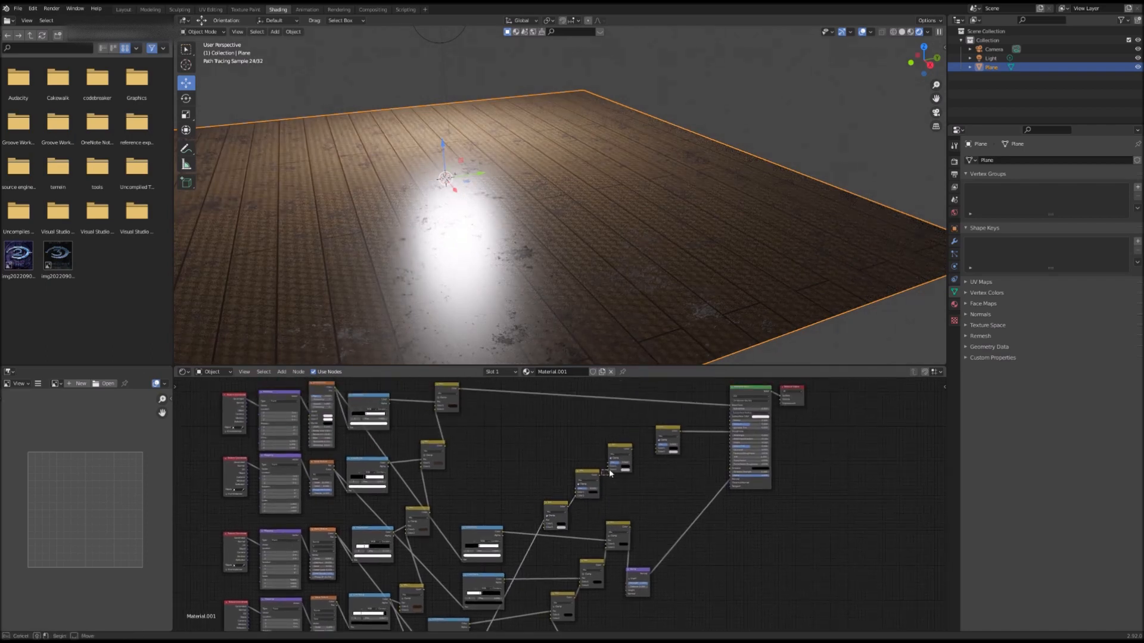
pyautogui.moveTo(631, 450); pyautogui.dragTo(658, 455)
pyautogui.moveTo(551, 573); pyautogui.dragTo(598, 539, button='middle')
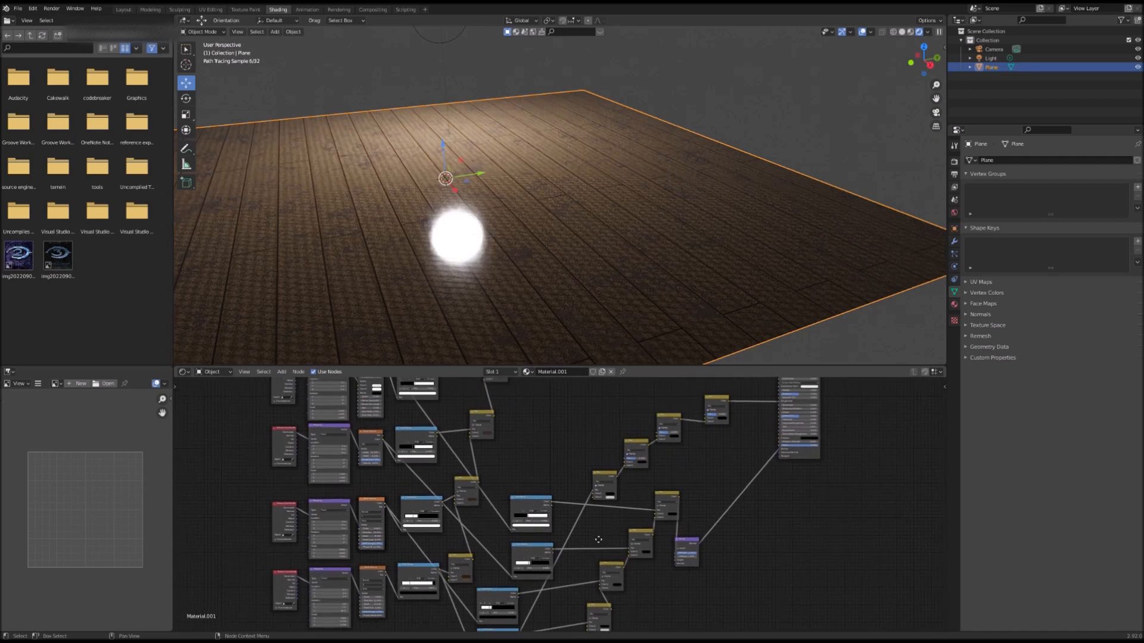
pyautogui.moveTo(563, 581); pyautogui.dragTo(554, 547, button='middle')
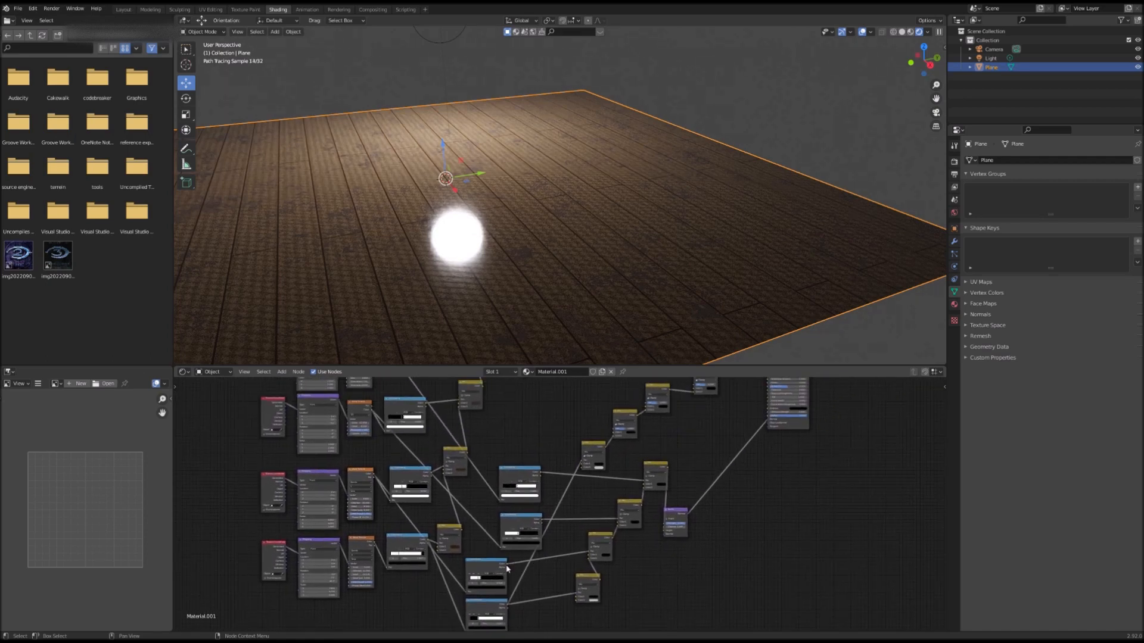
pyautogui.moveTo(506, 566); pyautogui.dragTo(584, 469)
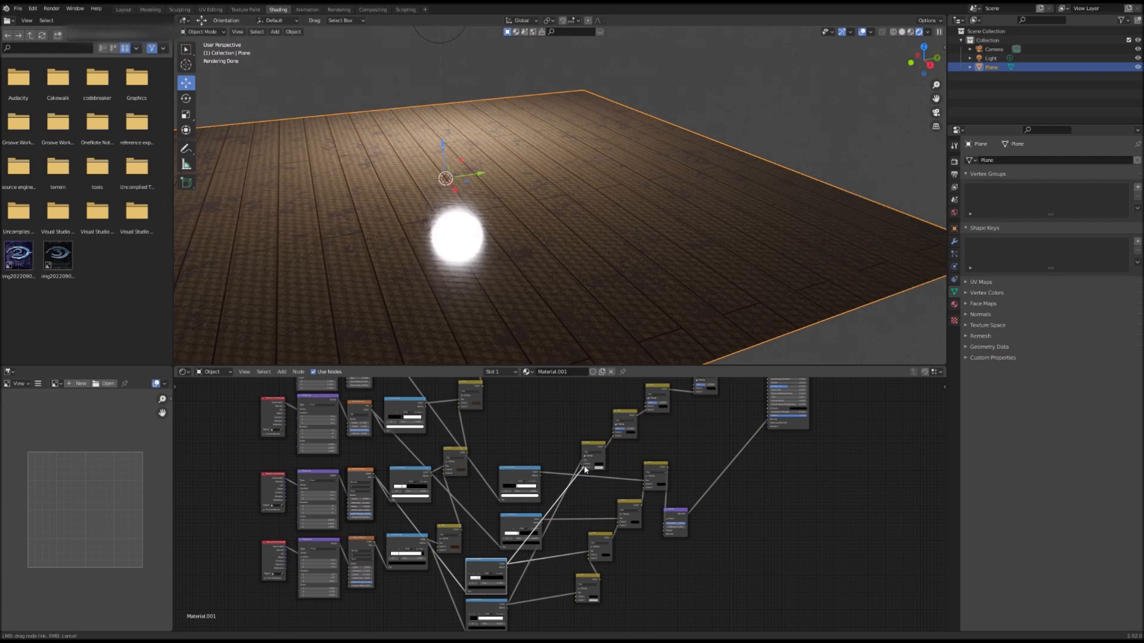
# Step: Connect ColorRamp outputs to the factor inputs of the duplicated Mix nodes
pyautogui.moveTo(583, 468); pyautogui.dragTo(576, 475)
pyautogui.moveTo(582, 466); pyautogui.dragTo(614, 431)
pyautogui.moveTo(541, 520); pyautogui.dragTo(647, 403)
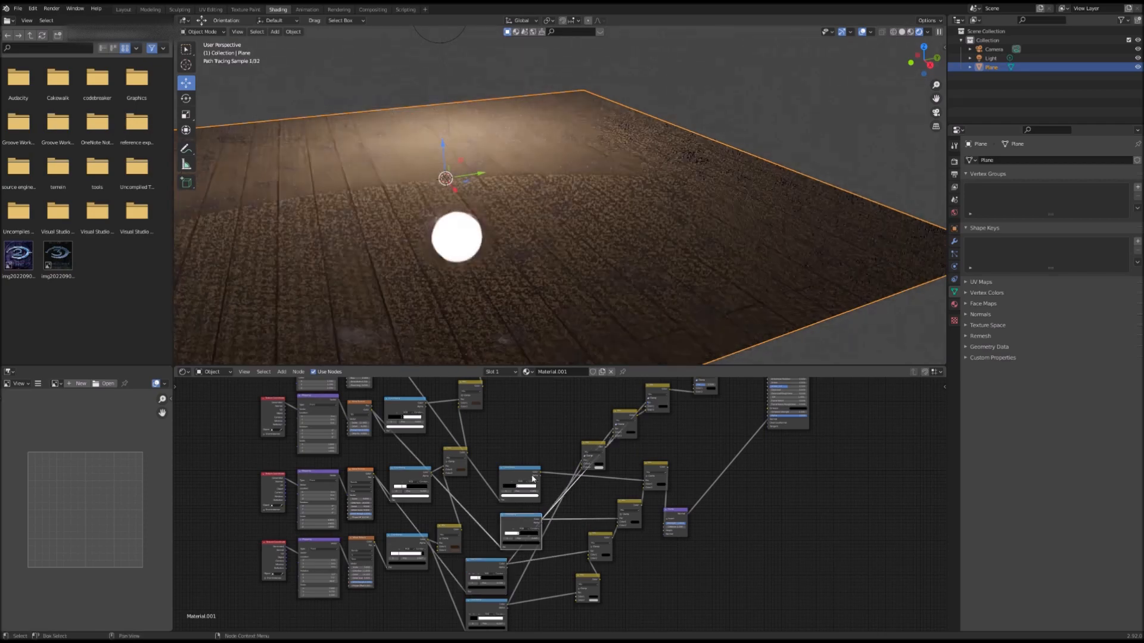
pyautogui.moveTo(540, 473); pyautogui.dragTo(685, 391)
# Step: Link the duplicated Mix nodes into a chain feeding the Principled BSDF and reposition them
pyautogui.scroll(-3, 619, 518)
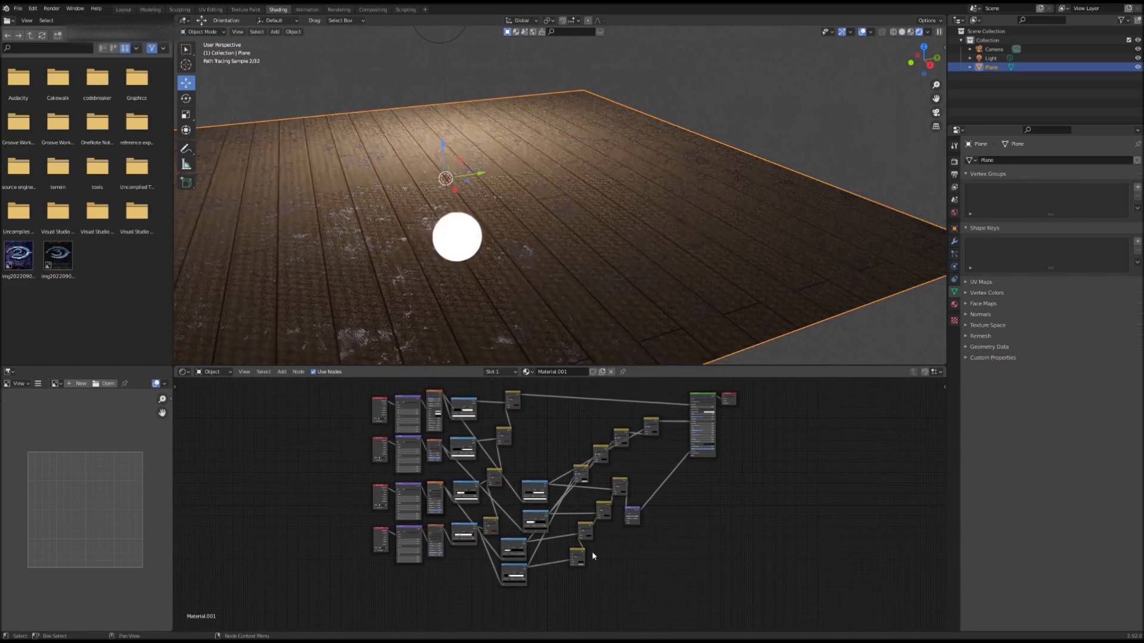
pyautogui.moveTo(584, 569); pyautogui.dragTo(557, 586, button='middle')
pyautogui.moveTo(540, 411); pyautogui.dragTo(711, 588)
pyautogui.moveTo(668, 426); pyautogui.dragTo(759, 426)
pyautogui.moveTo(509, 508); pyautogui.dragTo(519, 469)
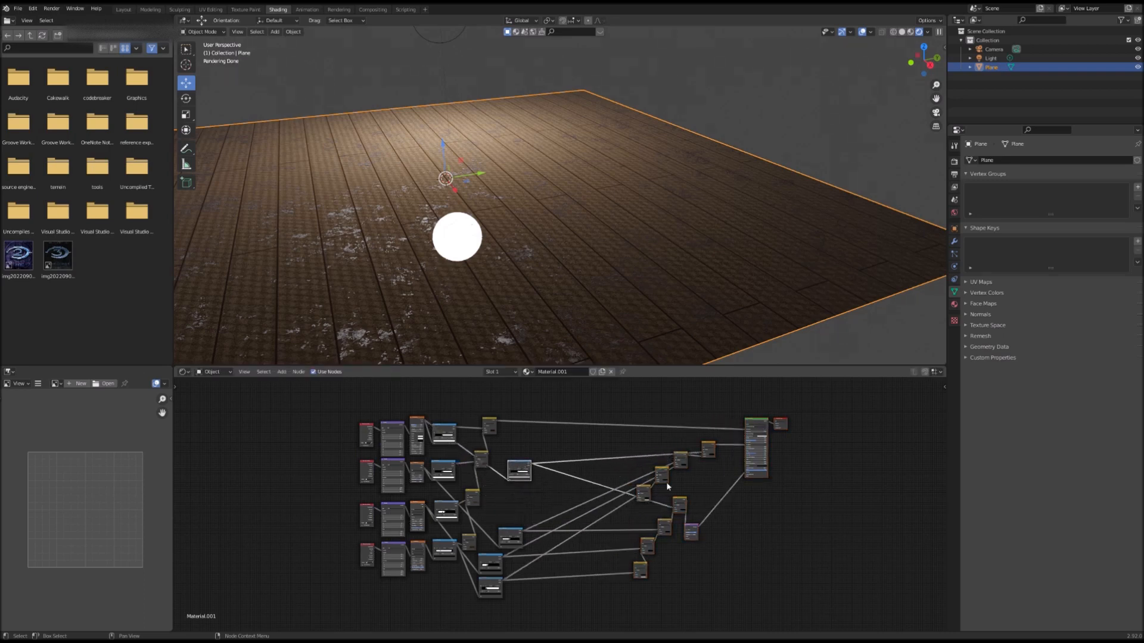
pyautogui.moveTo(709, 500); pyautogui.dragTo(681, 602)
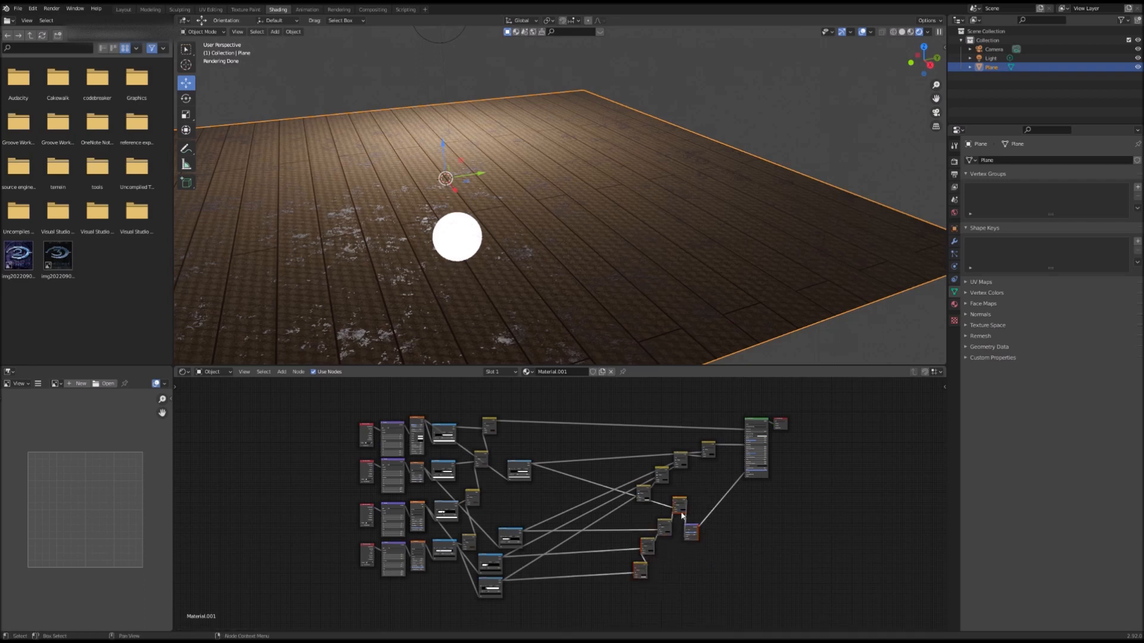
pyautogui.moveTo(679, 506); pyautogui.dragTo(739, 499)
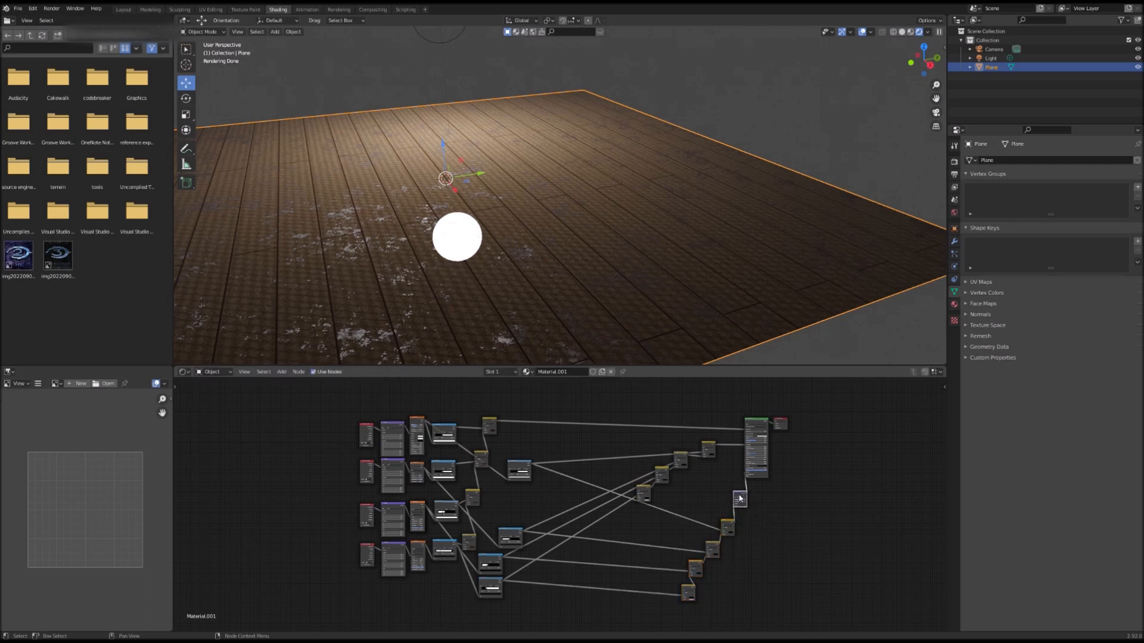
# Step: Reposition three ColorRamp nodes closer to the Mix node chain
pyautogui.moveTo(511, 531); pyautogui.dragTo(518, 495)
pyautogui.moveTo(489, 556); pyautogui.dragTo(518, 513)
pyautogui.moveTo(489, 583); pyautogui.dragTo(522, 542)
# Step: Set the first colour of the final Mix node linked to the Principled BSDF to white
pyautogui.scroll(3, 756, 513)
pyautogui.moveTo(666, 567); pyautogui.dragTo(620, 523, button='middle')
pyautogui.scroll(3, 566, 589)
pyautogui.scroll(2, 503, 552)
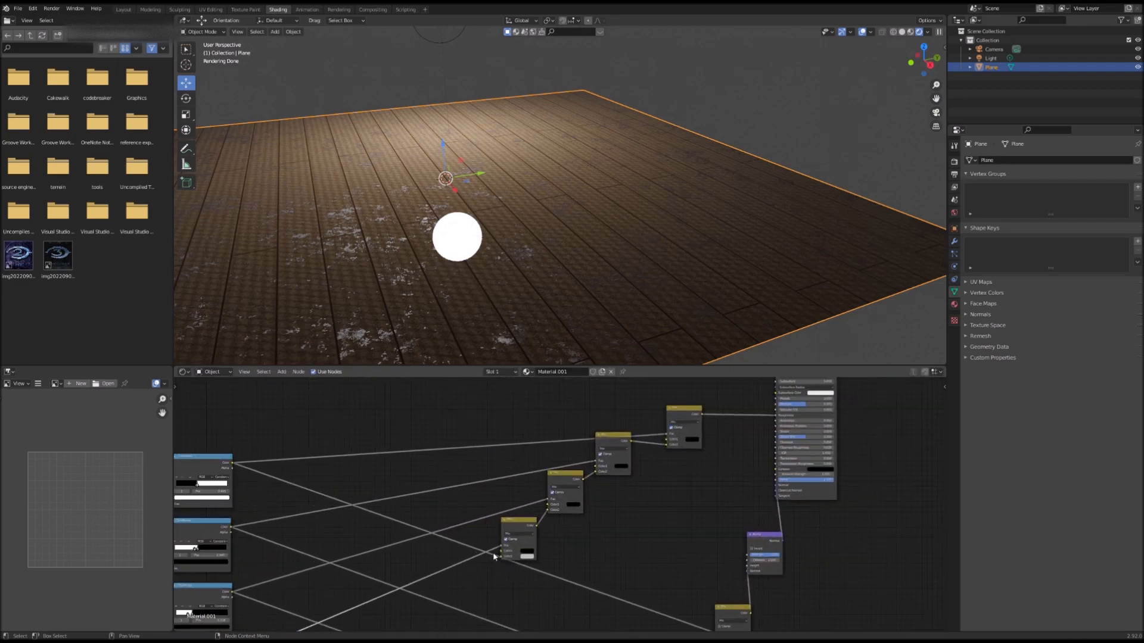
pyautogui.moveTo(725, 466); pyautogui.dragTo(708, 476, button='middle')
pyautogui.scroll(2, 599, 488)
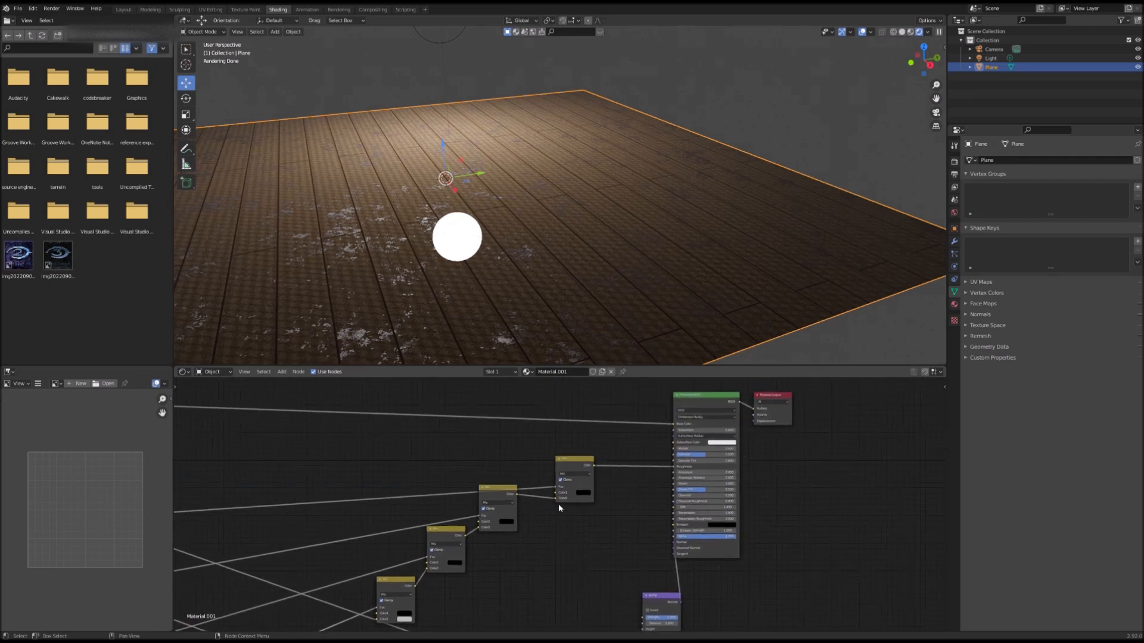
pyautogui.click(596, 490)
pyautogui.moveTo(640, 438); pyautogui.dragTo(640, 394)
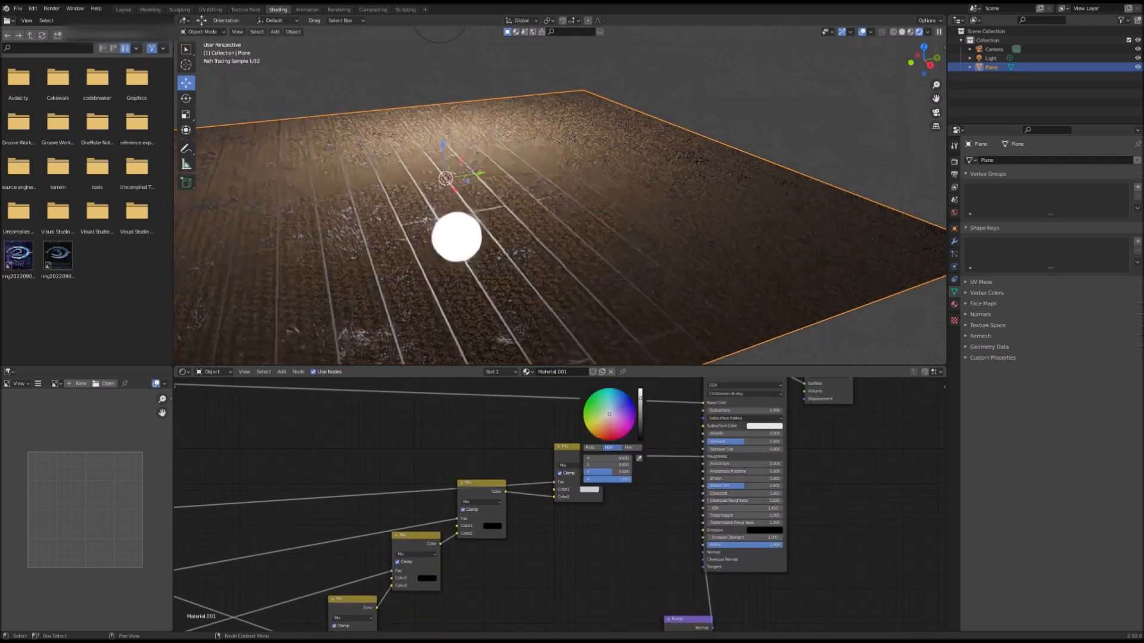
pyautogui.moveTo(640, 394); pyautogui.dragTo(641, 390)
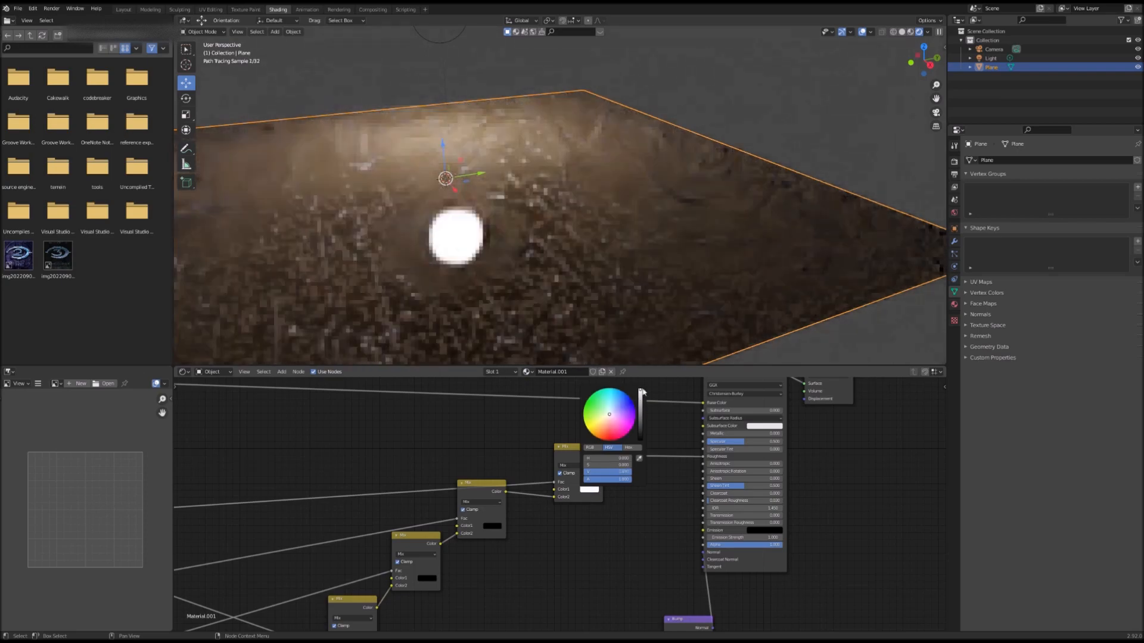
# Step: Lighten the first colour of the next Mix node in the chain to light grey
pyautogui.click(489, 528)
pyautogui.moveTo(542, 454); pyautogui.dragTo(543, 442)
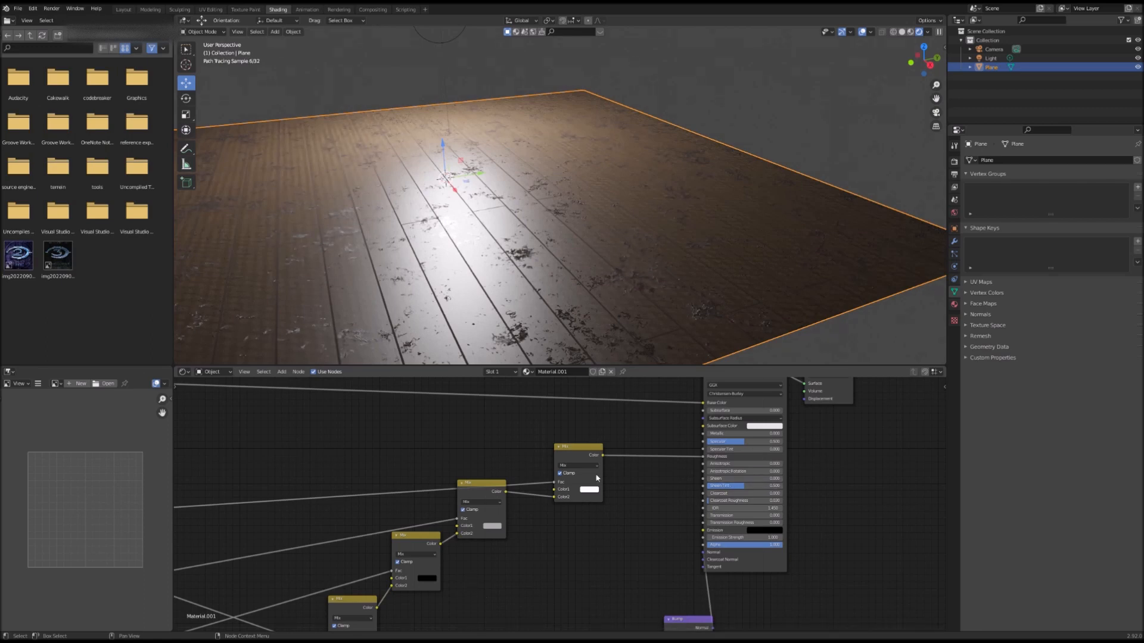
pyautogui.click(492, 527)
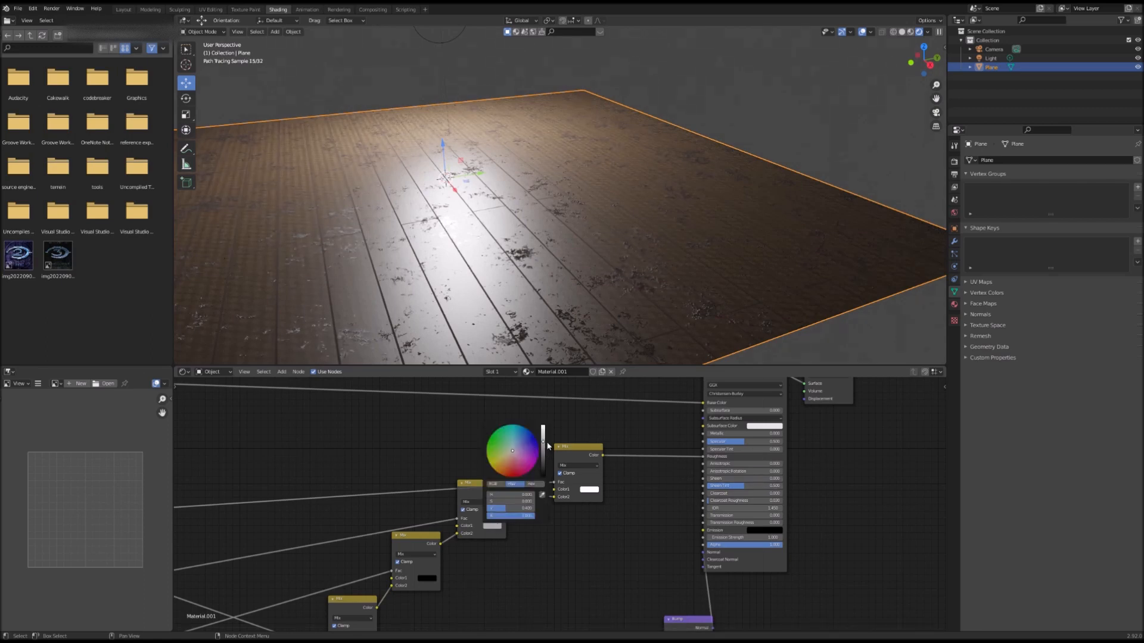
pyautogui.moveTo(548, 446); pyautogui.dragTo(543, 435)
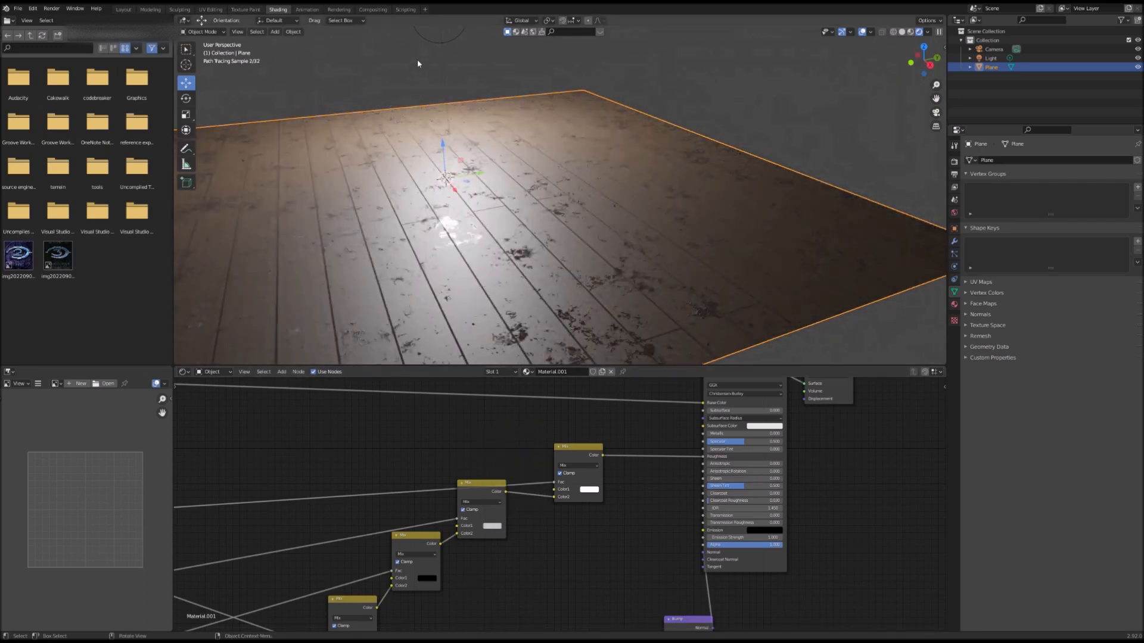
# Step: Select the light and set its power to 50 W
pyautogui.click(444, 43)
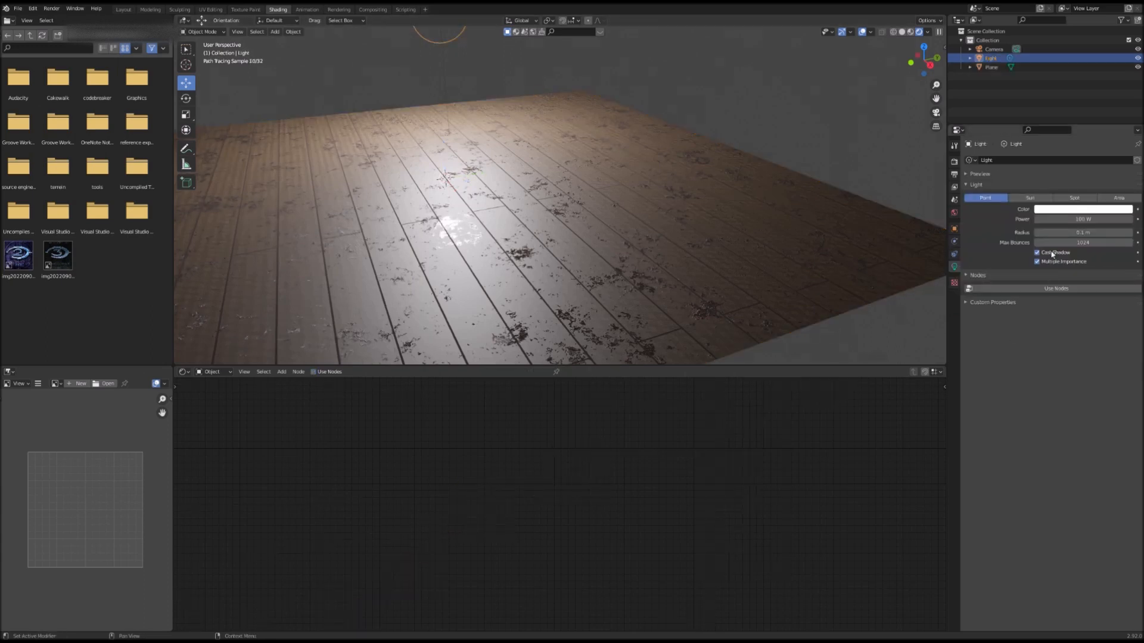
pyautogui.click(1082, 223)
pyautogui.write('50')
pyautogui.press('Return')
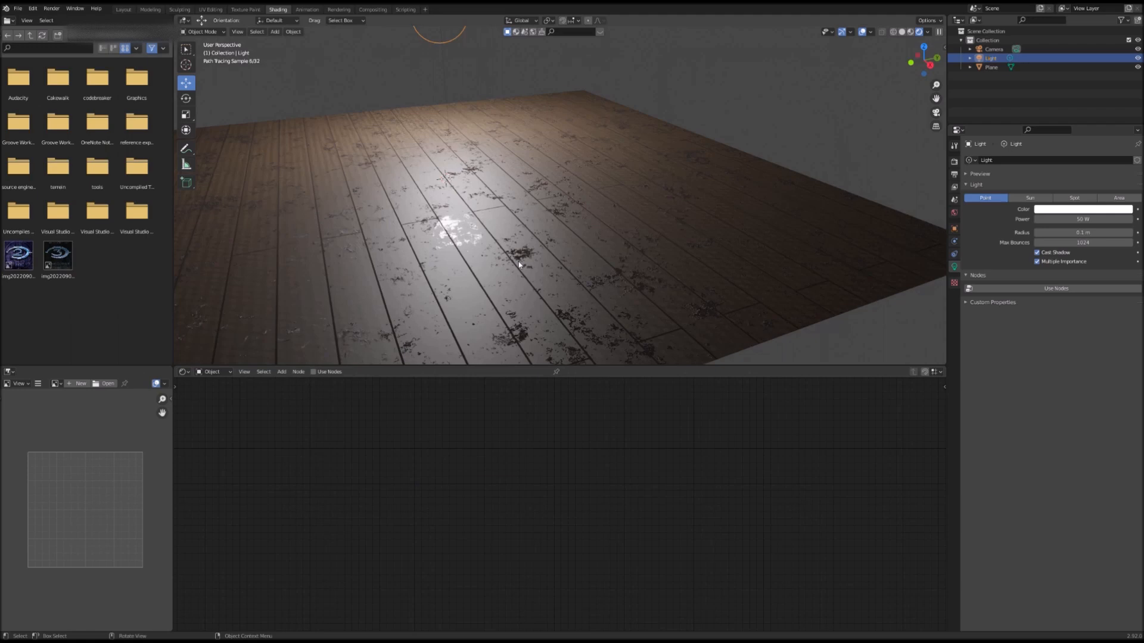
# Step: Reselect the floor plane and set a lower Mix node's first colour to white
pyautogui.click(519, 264)
pyautogui.moveTo(476, 542); pyautogui.dragTo(680, 419, button='middle')
pyautogui.click(633, 452)
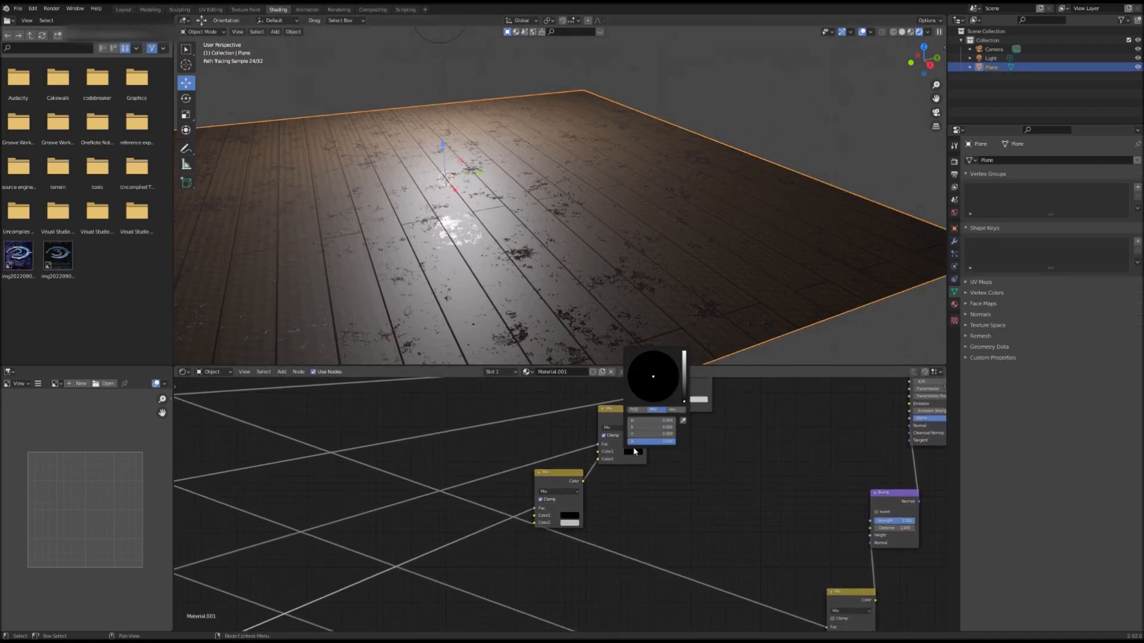
pyautogui.moveTo(685, 402); pyautogui.dragTo(683, 354)
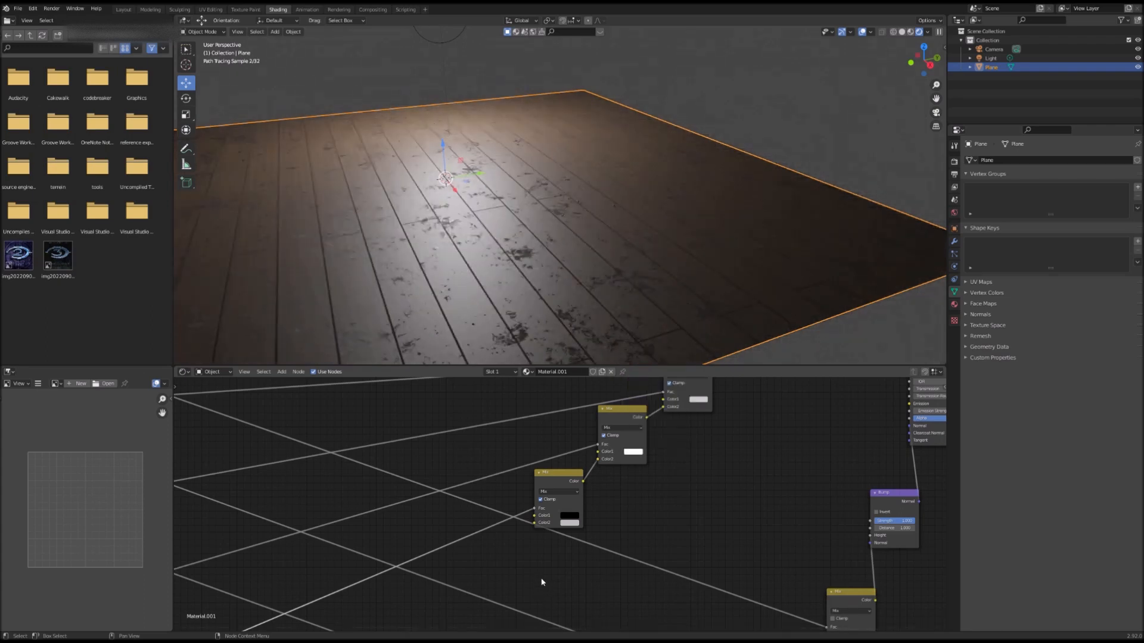
# Step: Set the next Mix node's first colour to white and its second colour to black
pyautogui.moveTo(608, 530); pyautogui.dragTo(451, 631, button='middle')
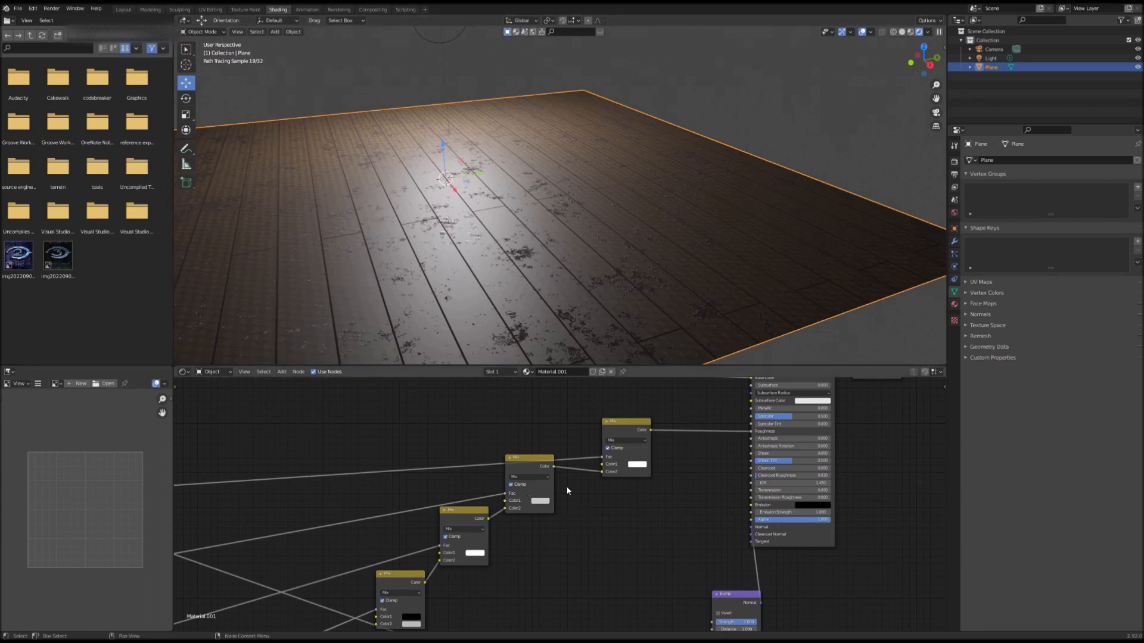
pyautogui.moveTo(386, 629); pyautogui.dragTo(485, 507, button='middle')
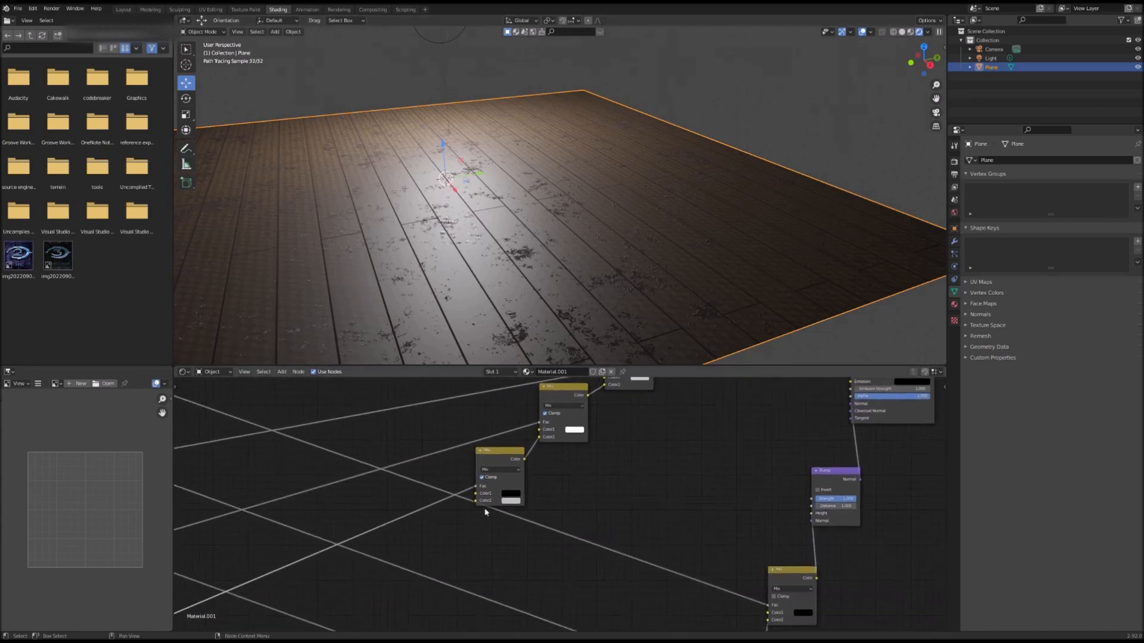
pyautogui.click(511, 494)
pyautogui.moveTo(562, 440); pyautogui.dragTo(561, 395)
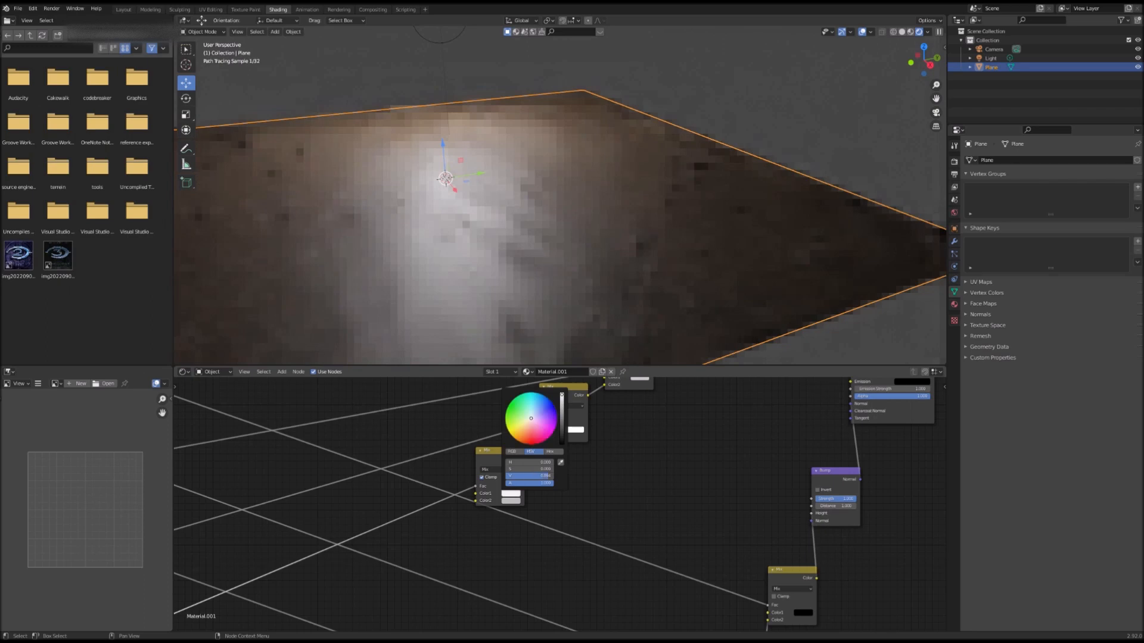
pyautogui.click(512, 500)
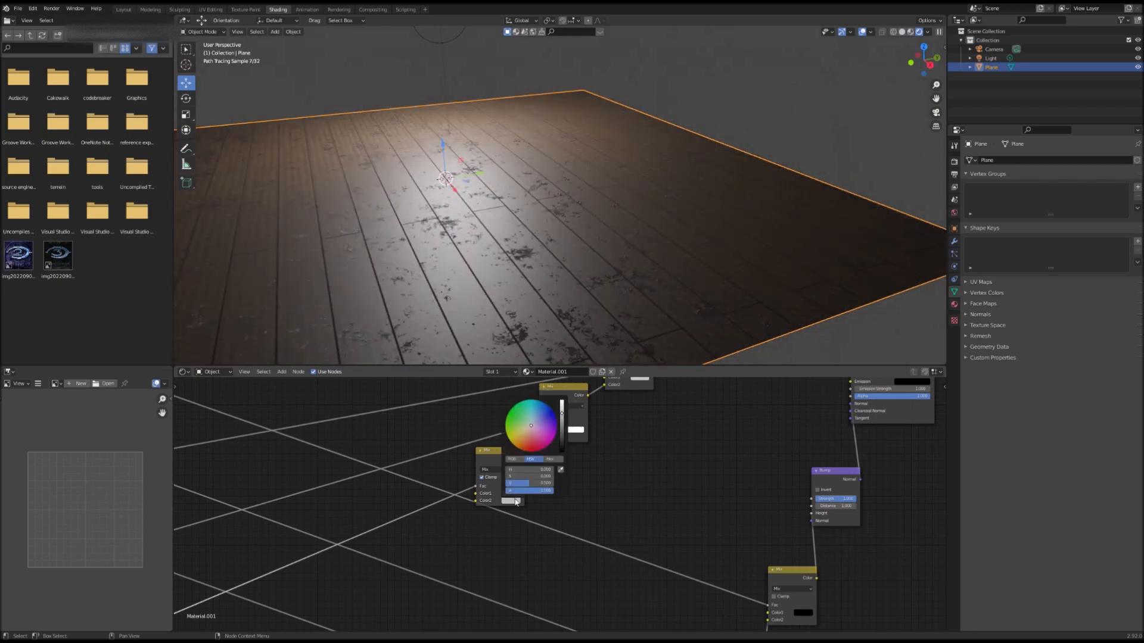
pyautogui.moveTo(561, 412); pyautogui.dragTo(562, 449)
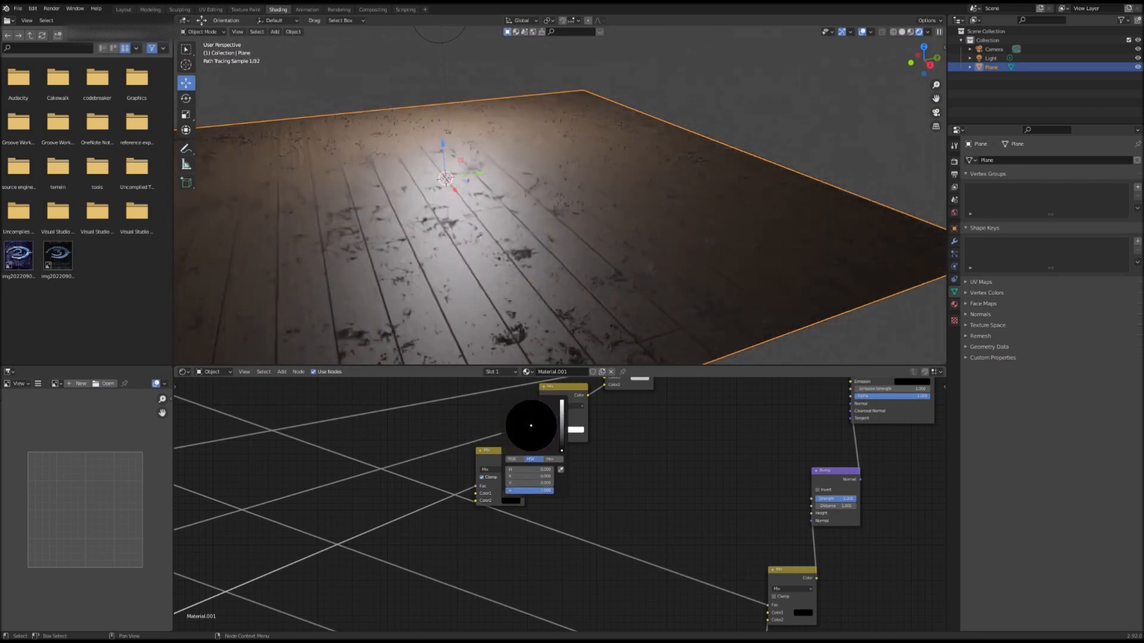
# Step: Darken the first colours of two more Mix nodes, one to grey and one to black
pyautogui.moveTo(507, 497); pyautogui.dragTo(446, 574, button='middle')
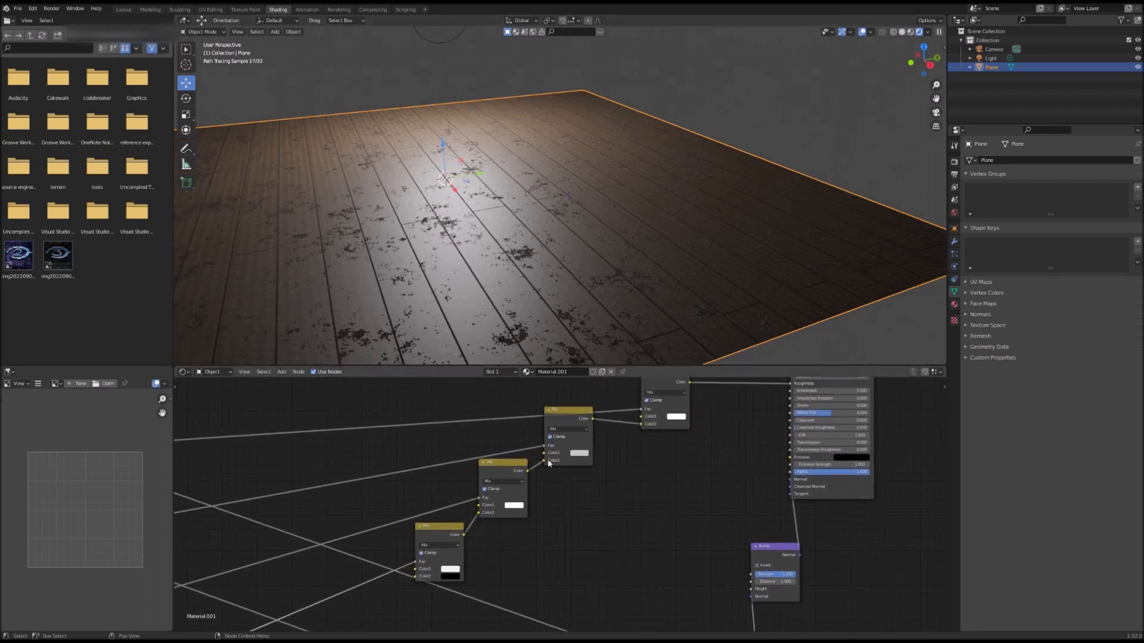
pyautogui.click(579, 453)
pyautogui.moveTo(629, 363); pyautogui.dragTo(633, 384)
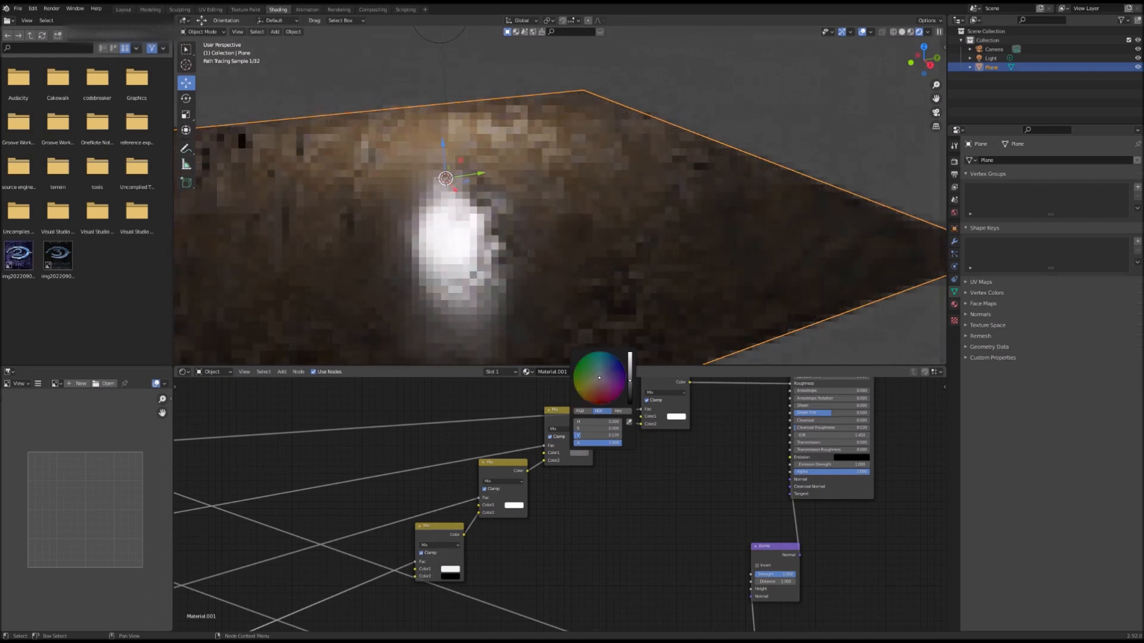
pyautogui.click(515, 507)
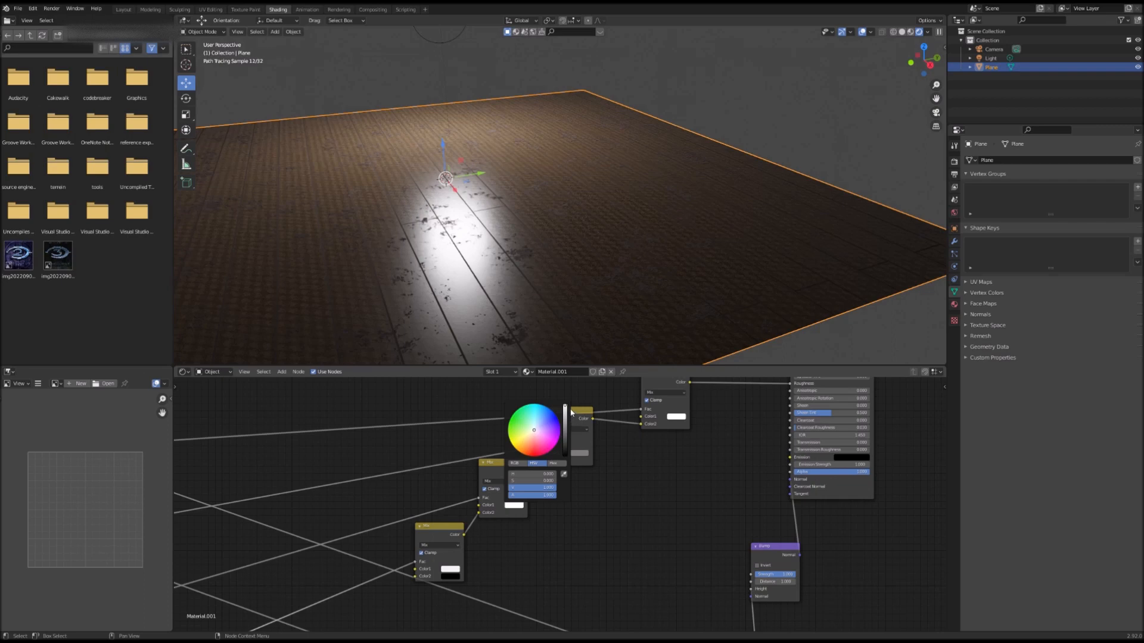
pyautogui.moveTo(565, 409); pyautogui.dragTo(564, 454)
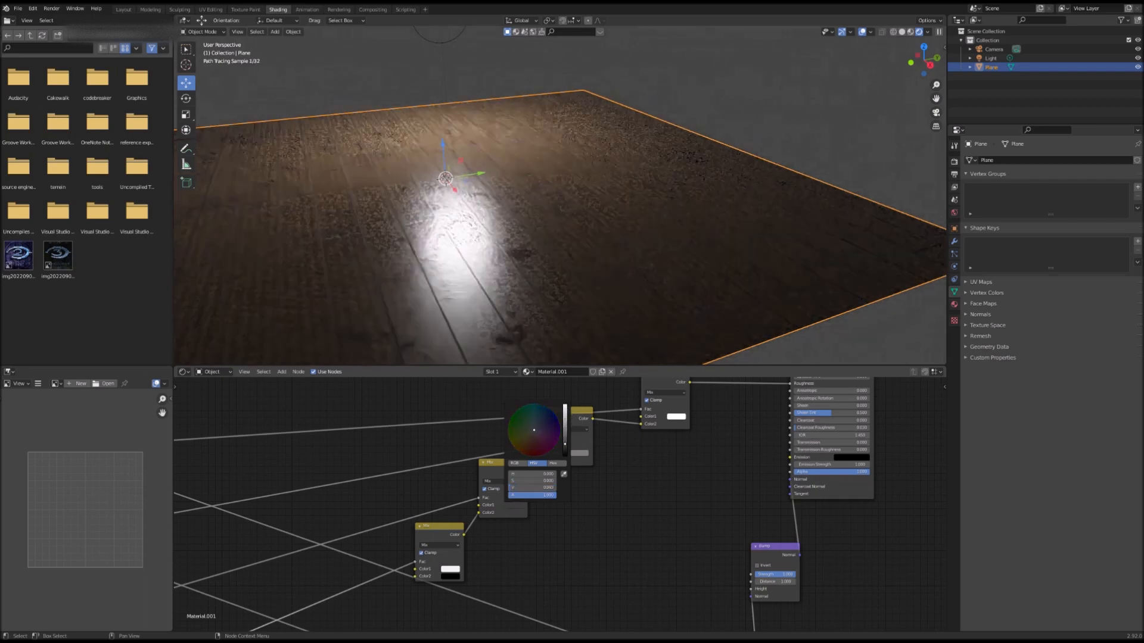
# Step: Darken the first colour of the final Mix node linked to the Principled BSDF to dark grey
pyautogui.moveTo(534, 352); pyautogui.dragTo(544, 349, button='middle')
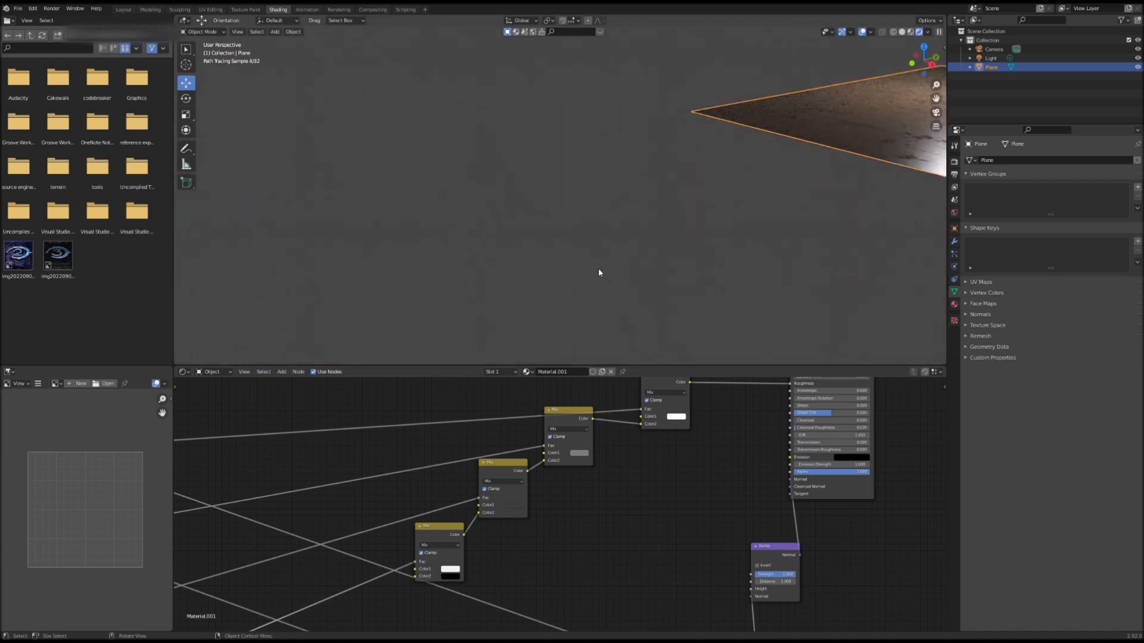
pyautogui.hotkey('shift', '`')
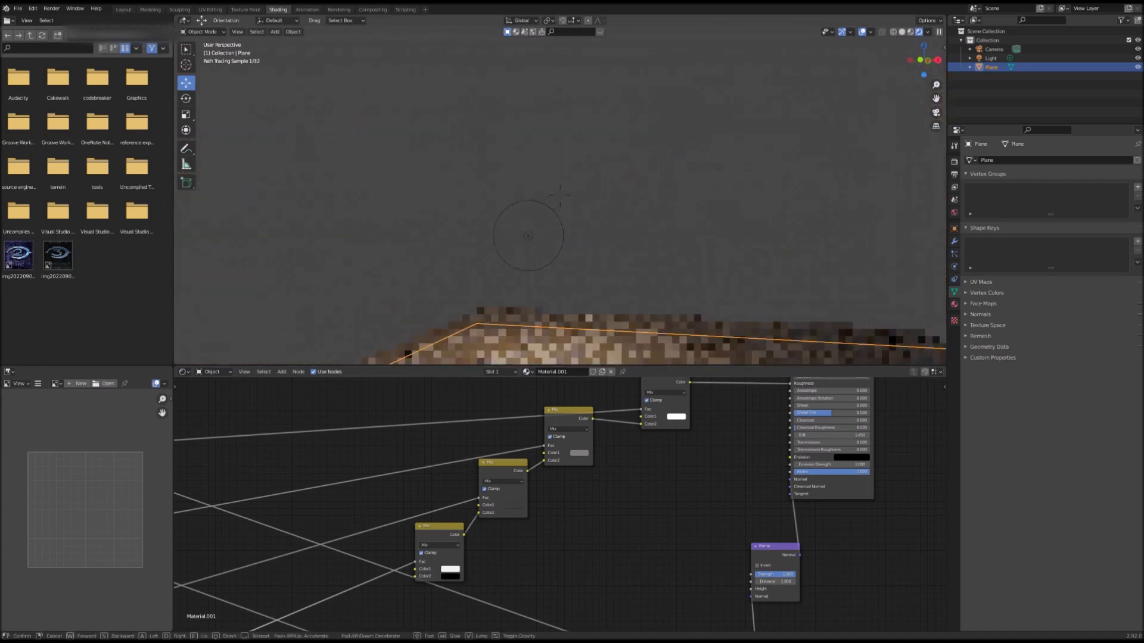
pyautogui.press('s')
pyautogui.click(560, 208)
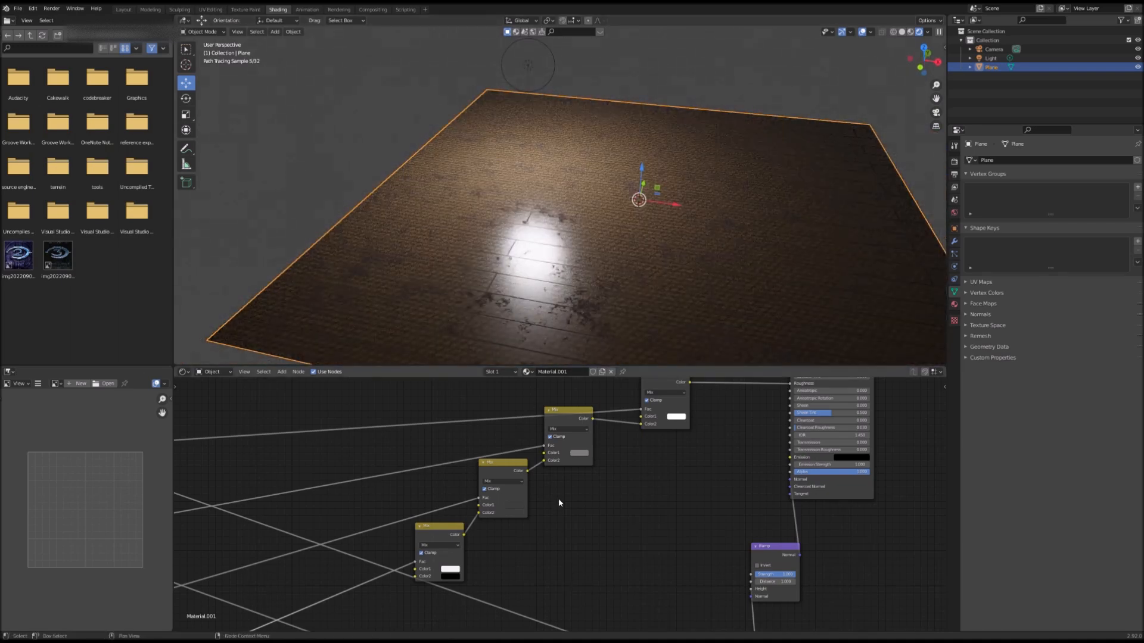
pyautogui.scroll(-2, 546, 509)
pyautogui.moveTo(542, 510); pyautogui.dragTo(390, 563, button='middle')
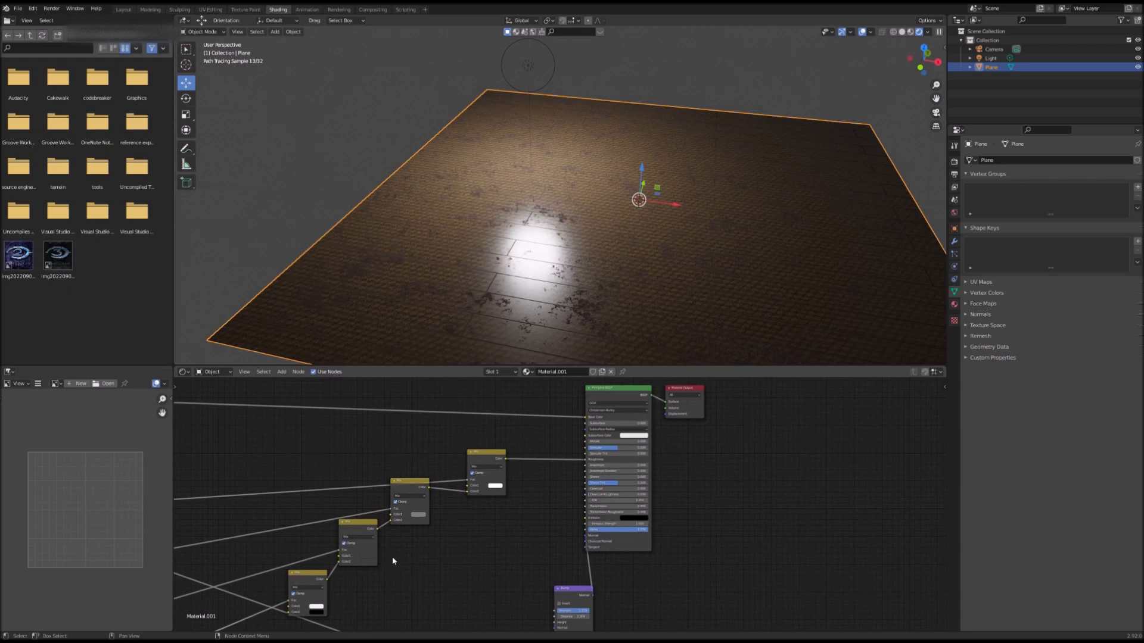
pyautogui.click(494, 486)
pyautogui.moveTo(535, 412); pyautogui.dragTo(535, 446)
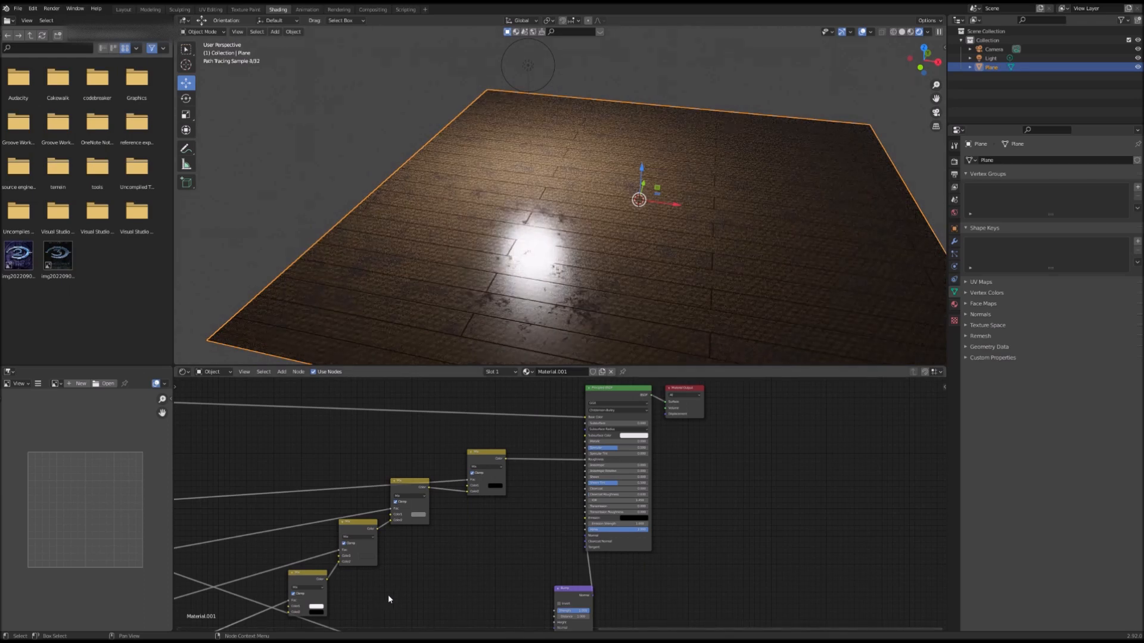
# Step: Nudge a colour stop on one of the ColorRamp nodes slightly
pyautogui.moveTo(353, 596); pyautogui.dragTo(550, 508, button='middle')
pyautogui.moveTo(407, 523); pyautogui.dragTo(663, 389, button='middle')
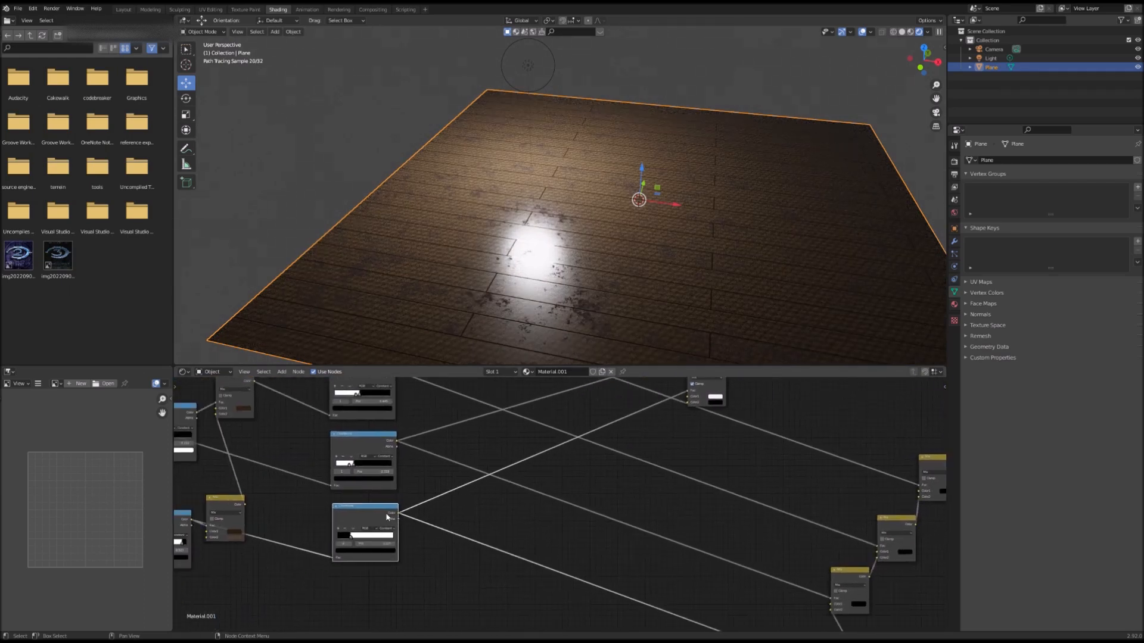
pyautogui.moveTo(352, 540); pyautogui.dragTo(356, 540)
pyautogui.moveTo(462, 467); pyautogui.dragTo(534, 504, button='middle')
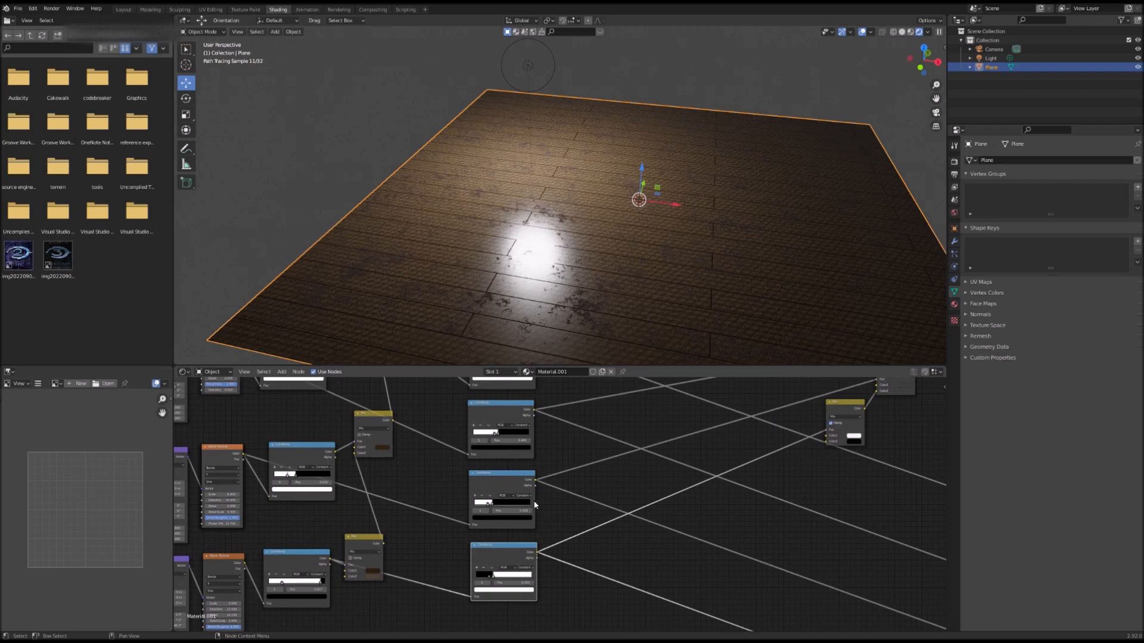
# Step: Switch the viewport to Material Preview shading and nudge another ColorRamp's colour stop
pyautogui.click(910, 32)
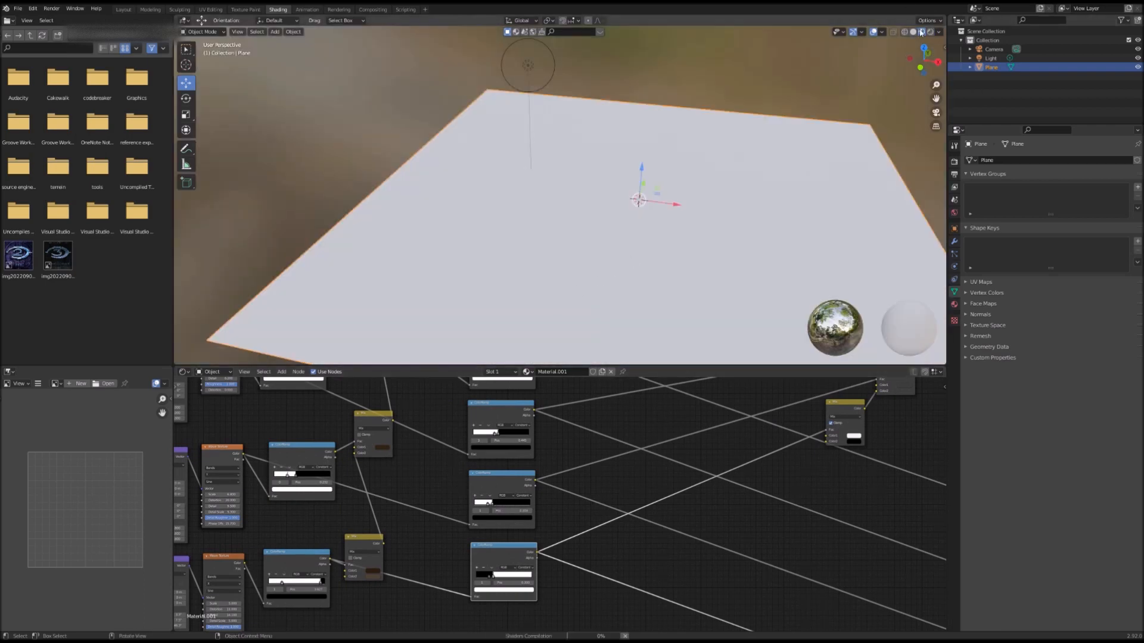
pyautogui.moveTo(616, 204); pyautogui.dragTo(591, 206, button='middle')
pyautogui.moveTo(329, 554); pyautogui.dragTo(489, 498, button='middle')
pyautogui.scroll(3, 475, 461)
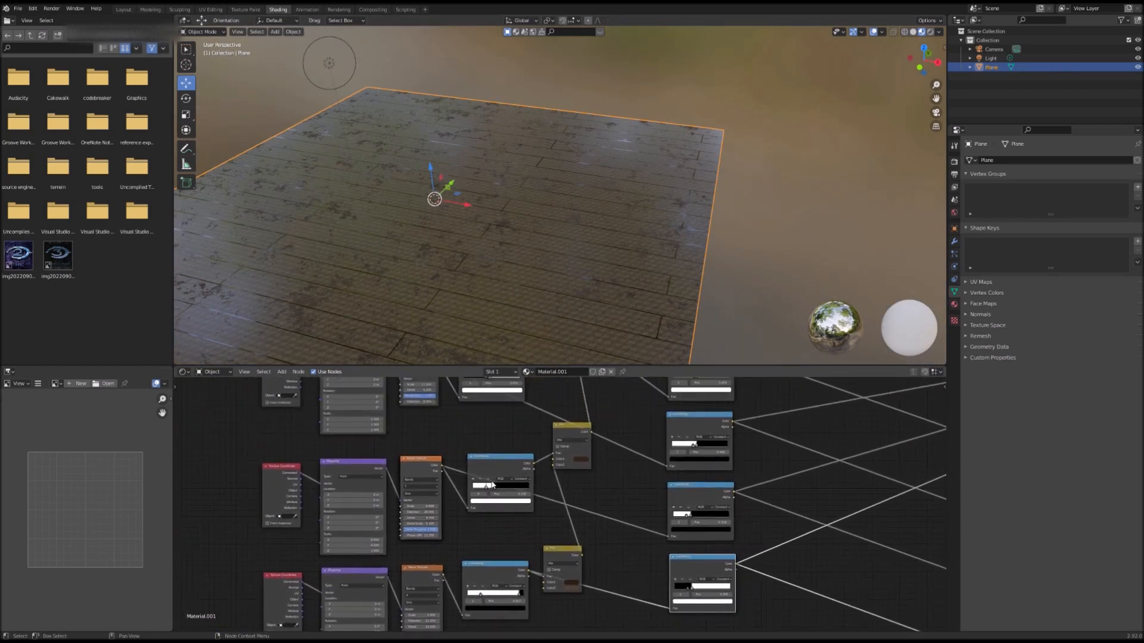
pyautogui.moveTo(477, 481)
pyautogui.mouseDown()
pyautogui.moveTo(496, 484)
pyautogui.moveTo(474, 491)
pyautogui.mouseUp()
pyautogui.moveTo(638, 513); pyautogui.dragTo(444, 539, button='middle')
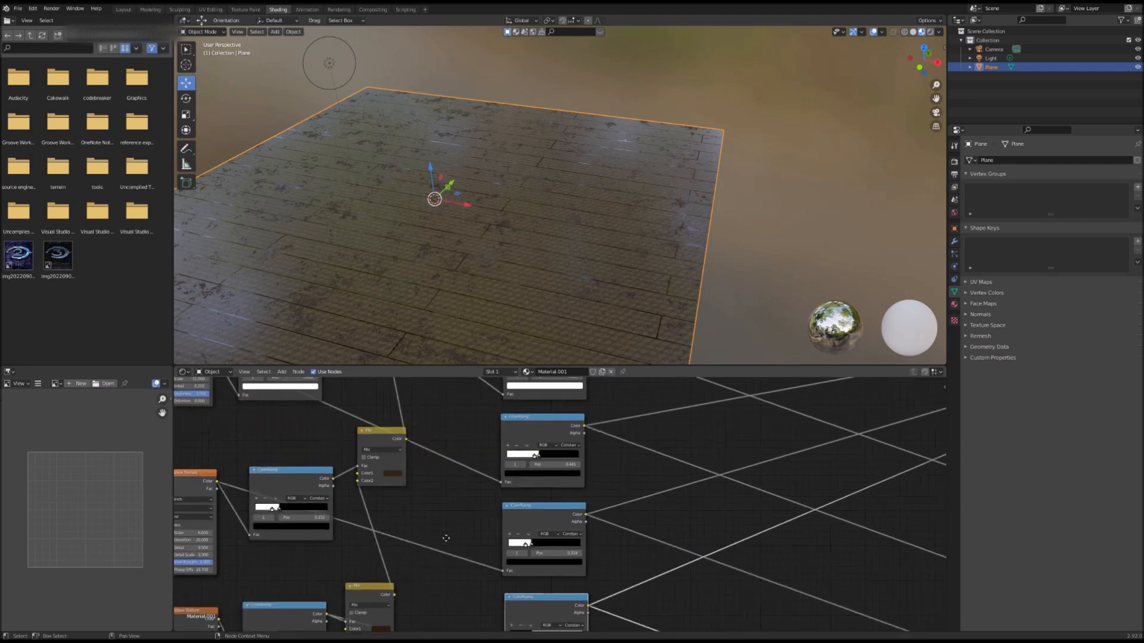
# Step: Shift the colour stops slightly on two ColorRamp nodes to fine-tune the plank contrast
pyautogui.moveTo(547, 459); pyautogui.dragTo(541, 464)
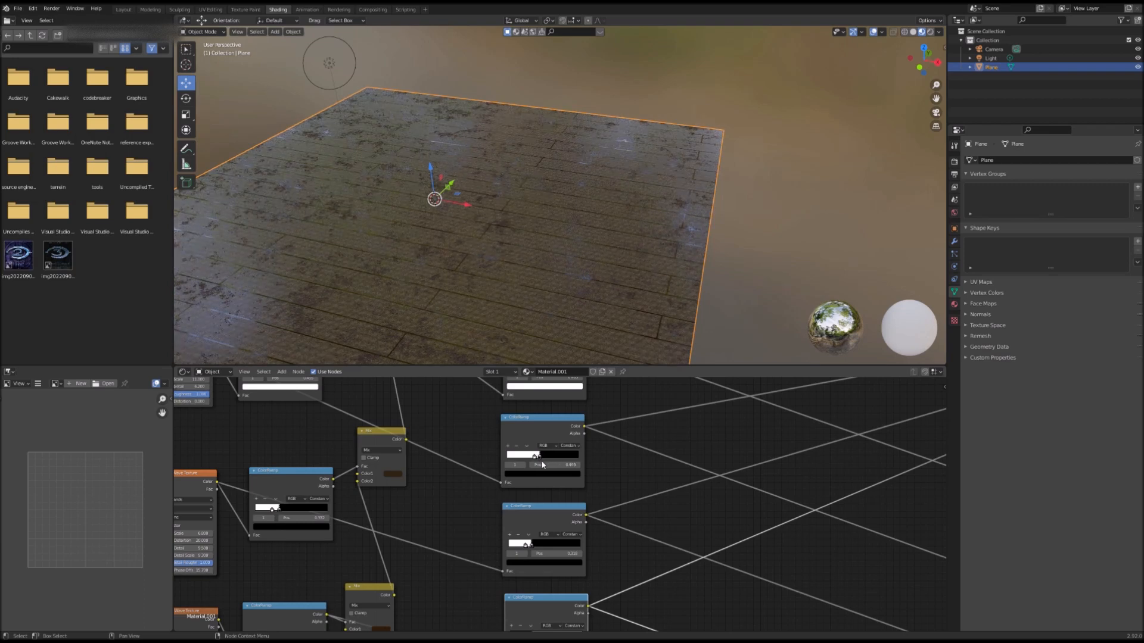
pyautogui.moveTo(544, 525); pyautogui.dragTo(540, 495, button='middle')
pyautogui.moveTo(536, 495)
pyautogui.mouseDown()
pyautogui.moveTo(548, 495)
pyautogui.moveTo(538, 495)
pyautogui.mouseUp()
pyautogui.moveTo(542, 587); pyautogui.dragTo(548, 586)
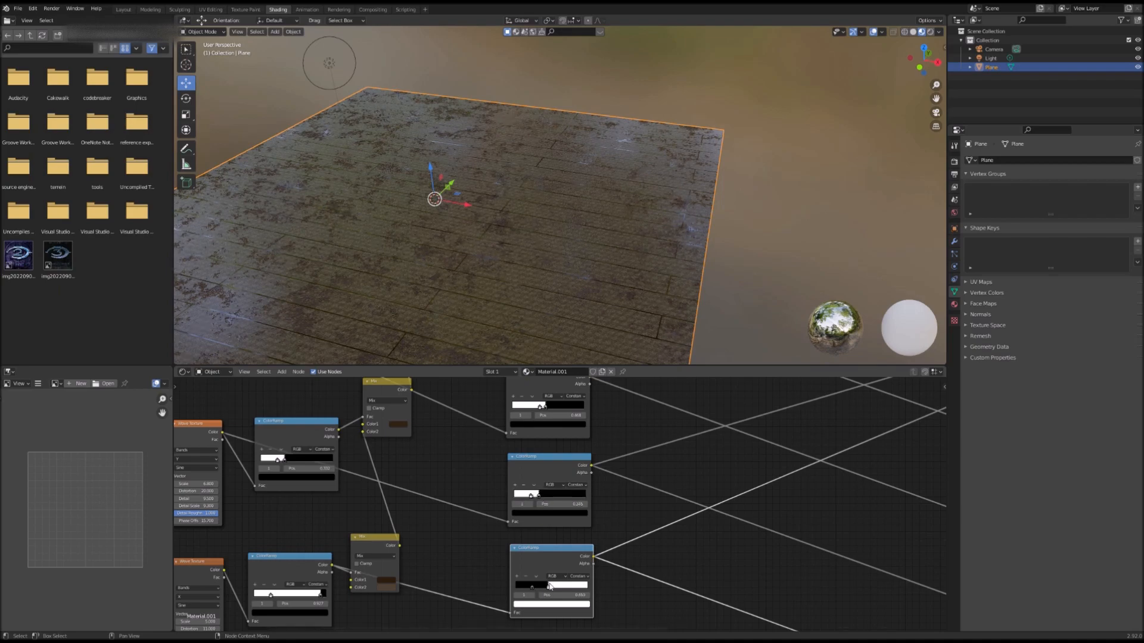
# Step: Switch the viewport to Rendered shading and nudge colour stops on two more ColorRamp nodes
pyautogui.click(929, 32)
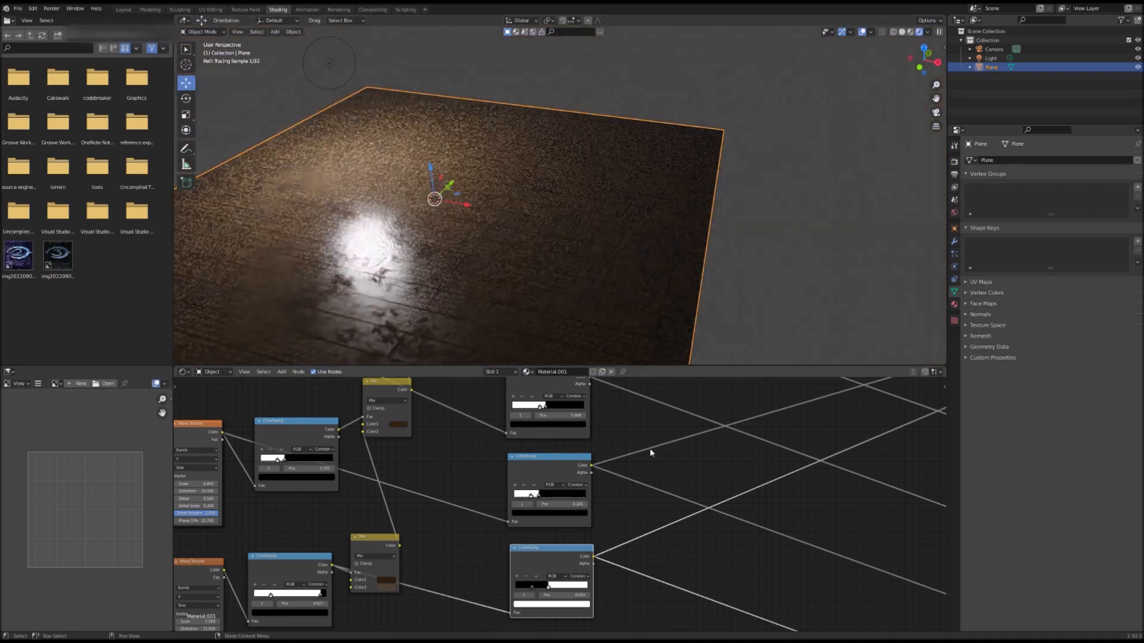
pyautogui.moveTo(570, 439); pyautogui.dragTo(518, 522, button='middle')
pyautogui.moveTo(506, 470); pyautogui.dragTo(512, 471)
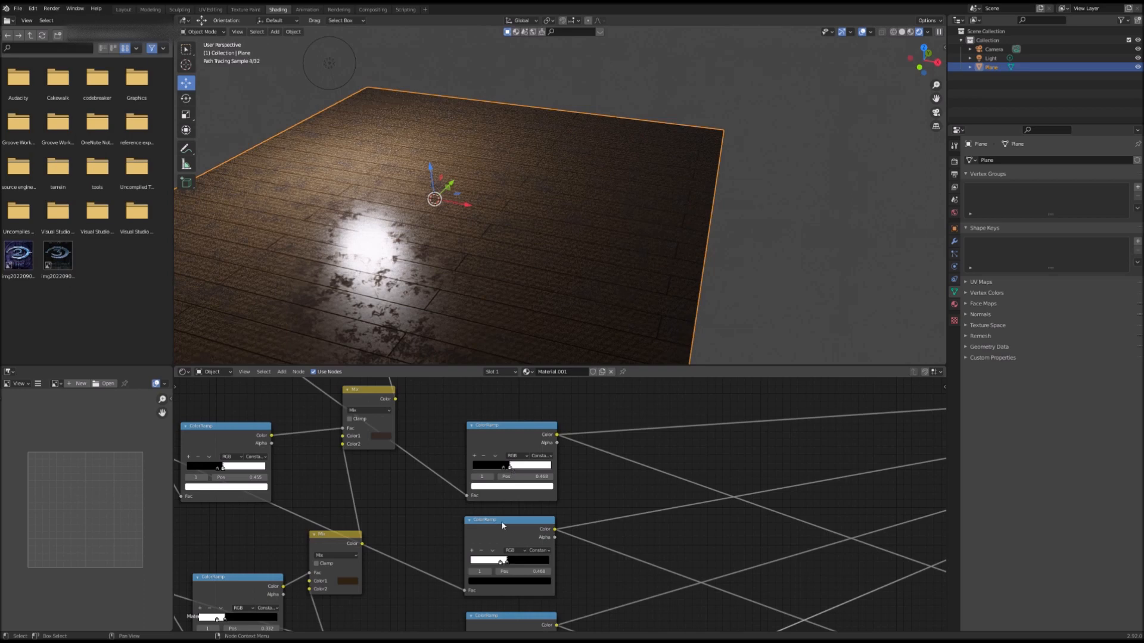
pyautogui.moveTo(510, 566); pyautogui.dragTo(503, 563)
# Step: Adjust the colour stops of two ColorRamp nodes further down the node tree
pyautogui.moveTo(520, 564); pyautogui.dragTo(564, 370, button='middle')
pyautogui.moveTo(543, 465); pyautogui.dragTo(537, 465)
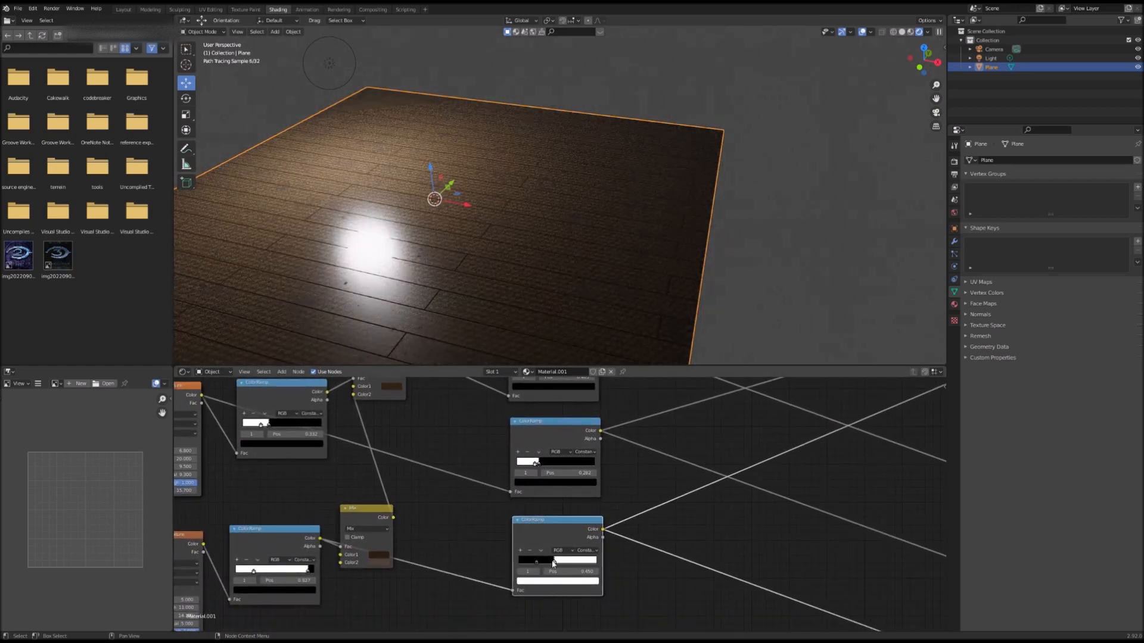
pyautogui.moveTo(553, 563); pyautogui.dragTo(545, 563)
# Step: Fine-tune the colour stops on the remaining ColorRamp nodes in the lower texture chains
pyautogui.moveTo(613, 472)
pyautogui.mouseDown(button='middle')
pyautogui.moveTo(527, 413)
pyautogui.moveTo(519, 464)
pyautogui.mouseUp(button='middle')
pyautogui.moveTo(459, 520)
pyautogui.mouseDown()
pyautogui.moveTo(481, 514)
pyautogui.moveTo(469, 518)
pyautogui.mouseUp()
pyautogui.moveTo(558, 561); pyautogui.dragTo(580, 436, button='middle')
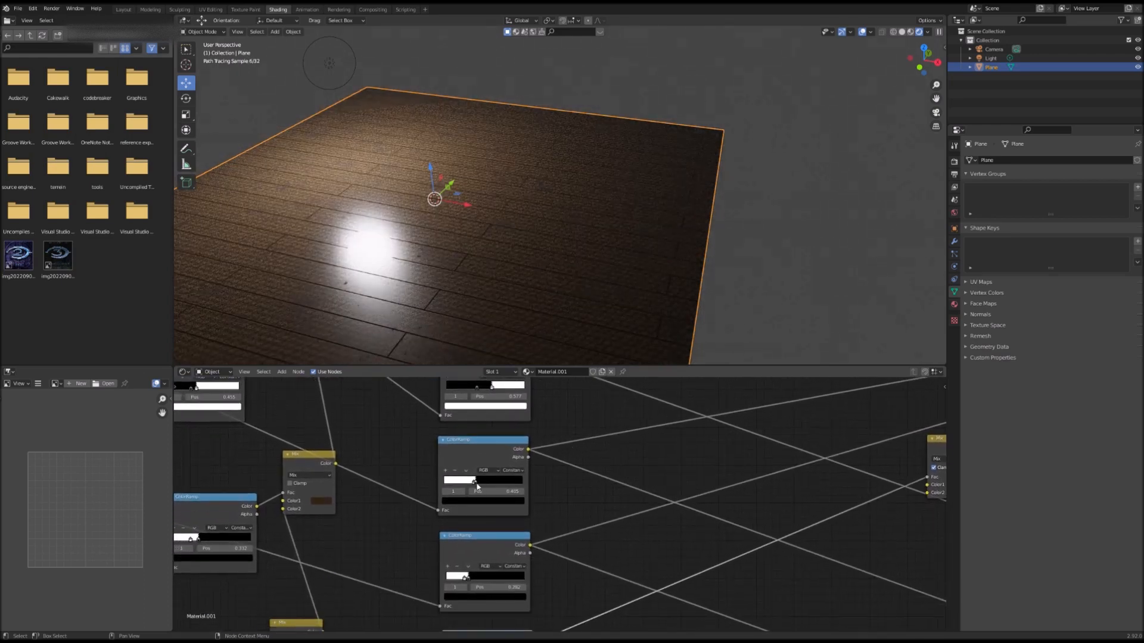
pyautogui.moveTo(477, 484); pyautogui.dragTo(480, 480)
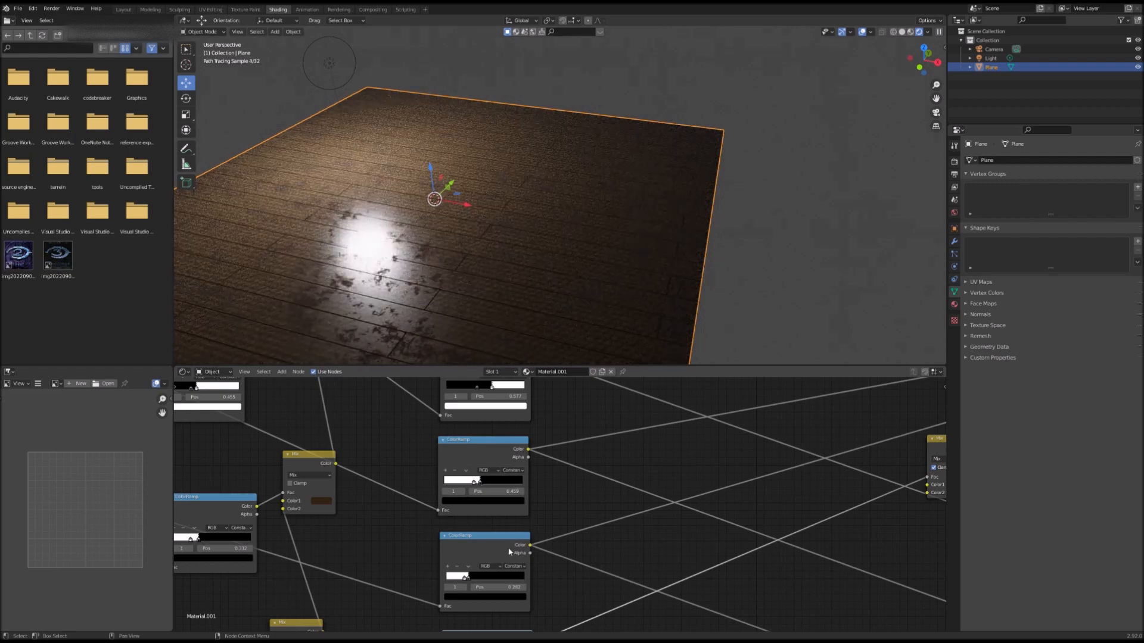
pyautogui.moveTo(509, 549); pyautogui.dragTo(522, 480, button='middle')
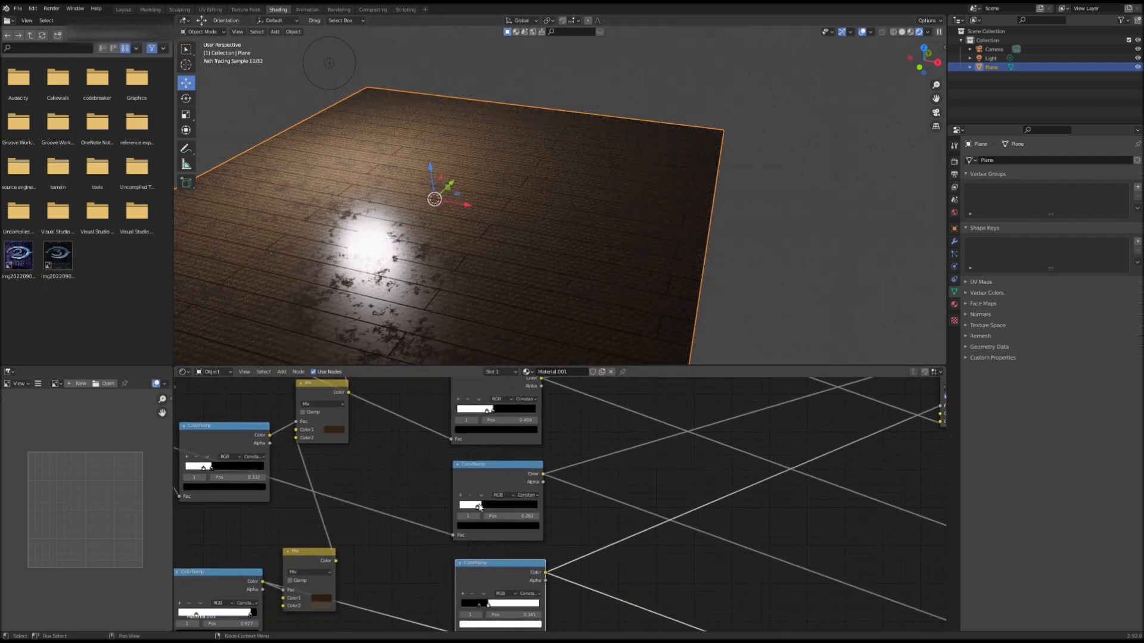
pyautogui.moveTo(482, 507); pyautogui.dragTo(486, 507)
pyautogui.moveTo(485, 601); pyautogui.dragTo(493, 602)
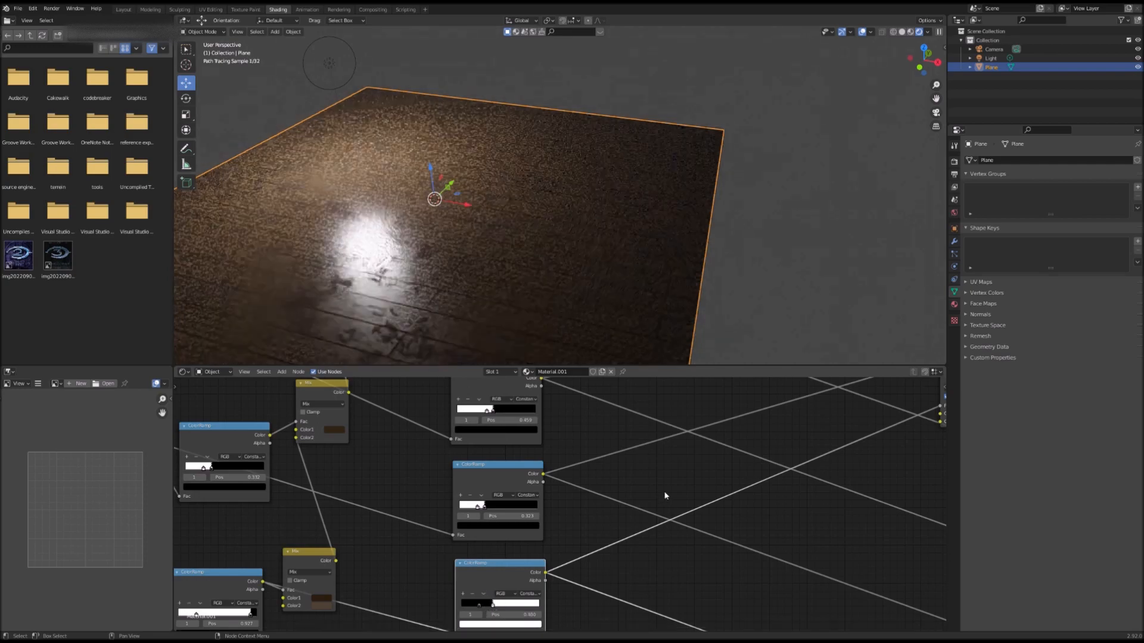
pyautogui.scroll(-2, 664, 497)
pyautogui.scroll(-3, 665, 495)
pyautogui.moveTo(663, 493); pyautogui.dragTo(615, 498, button='middle')
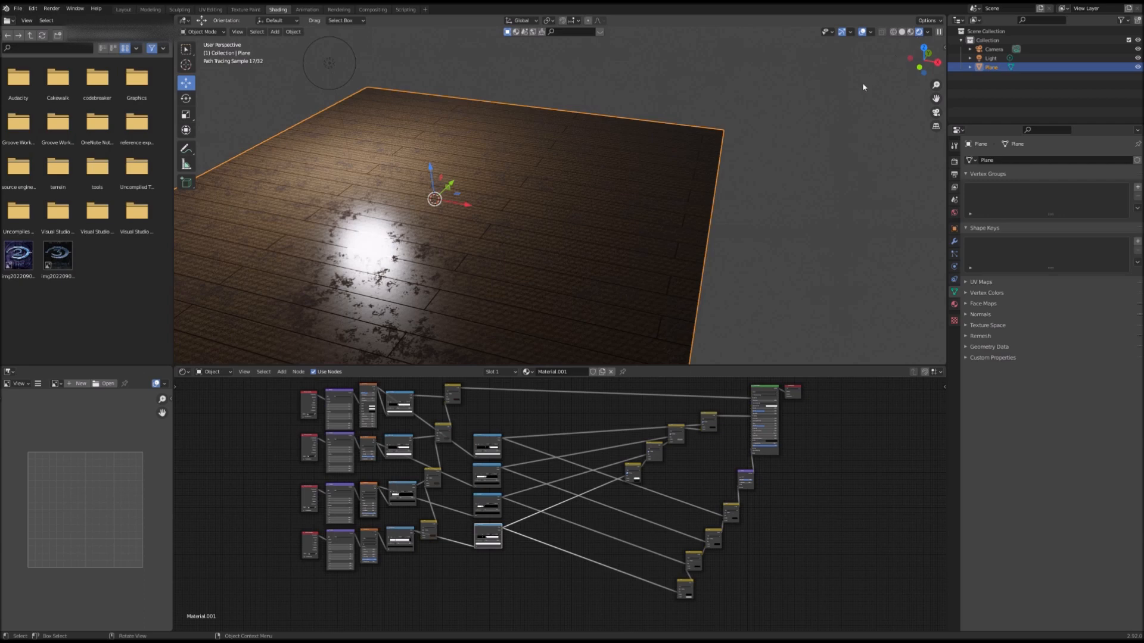
# Step: Select the point light, move it along the Z axis, then reposition it toward the floor's centre
pyautogui.click(331, 63)
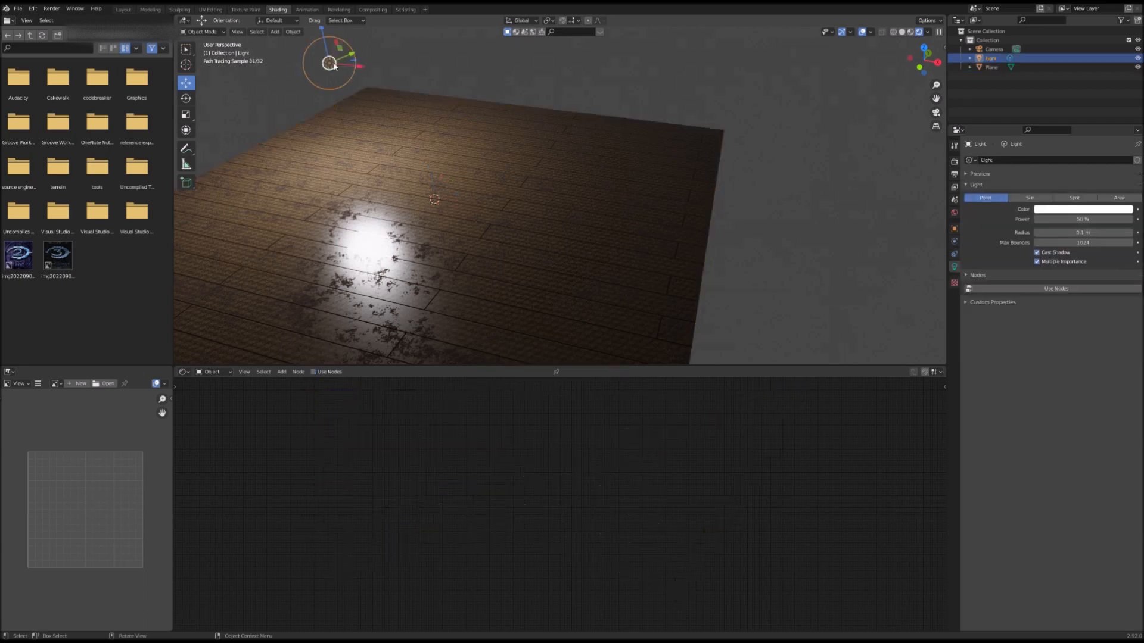
pyautogui.press('g')
pyautogui.press('z')
pyautogui.click(336, 116)
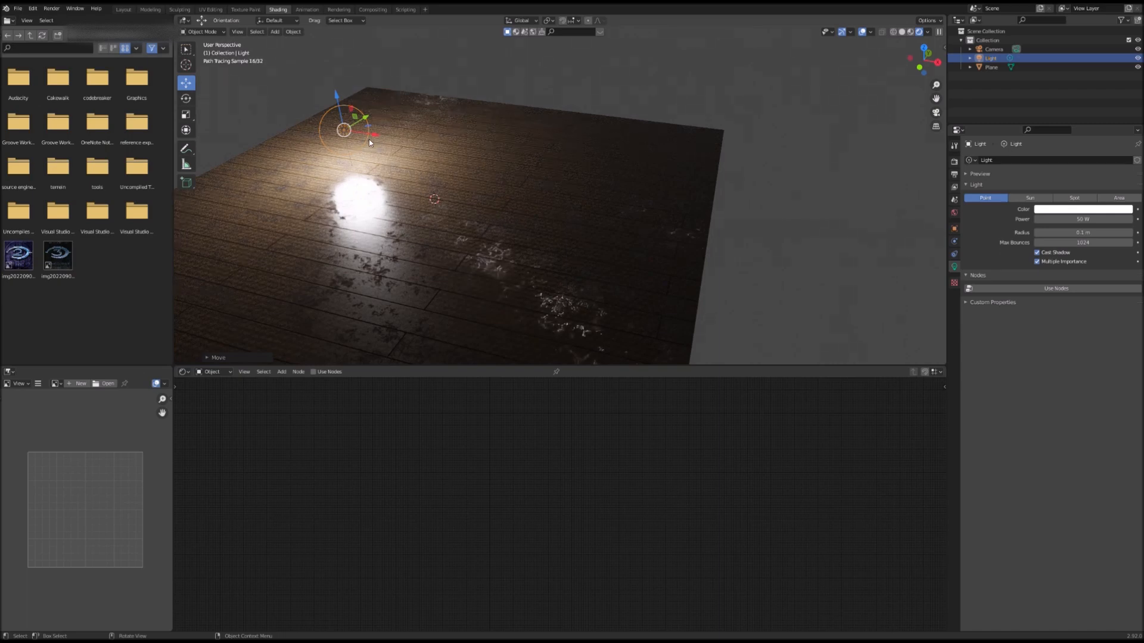
pyautogui.moveTo(371, 130); pyautogui.dragTo(489, 168)
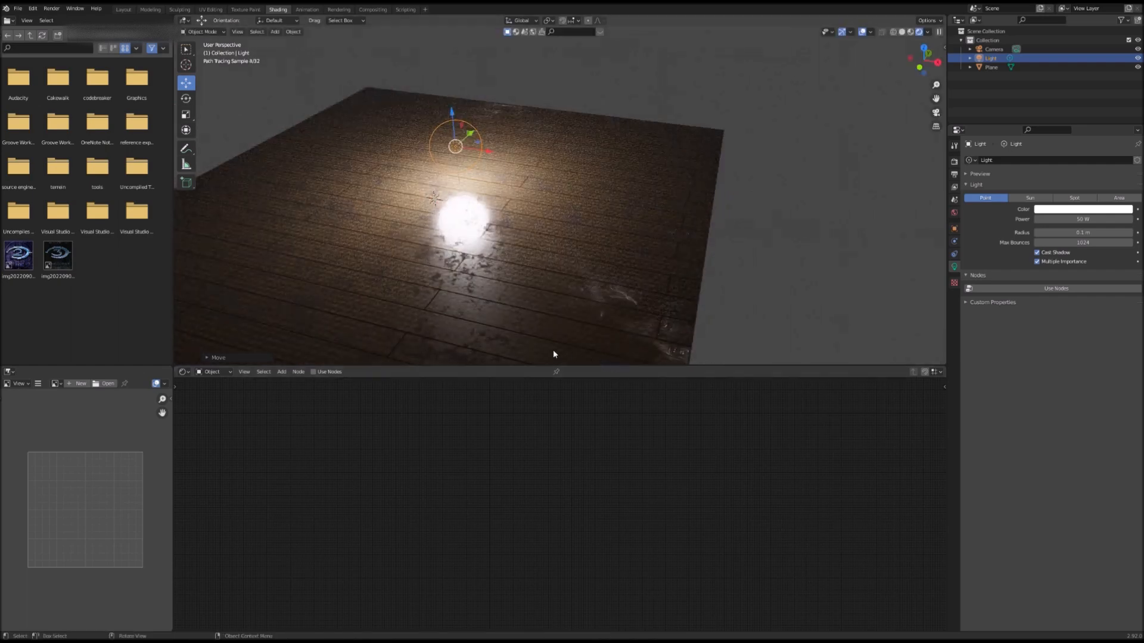